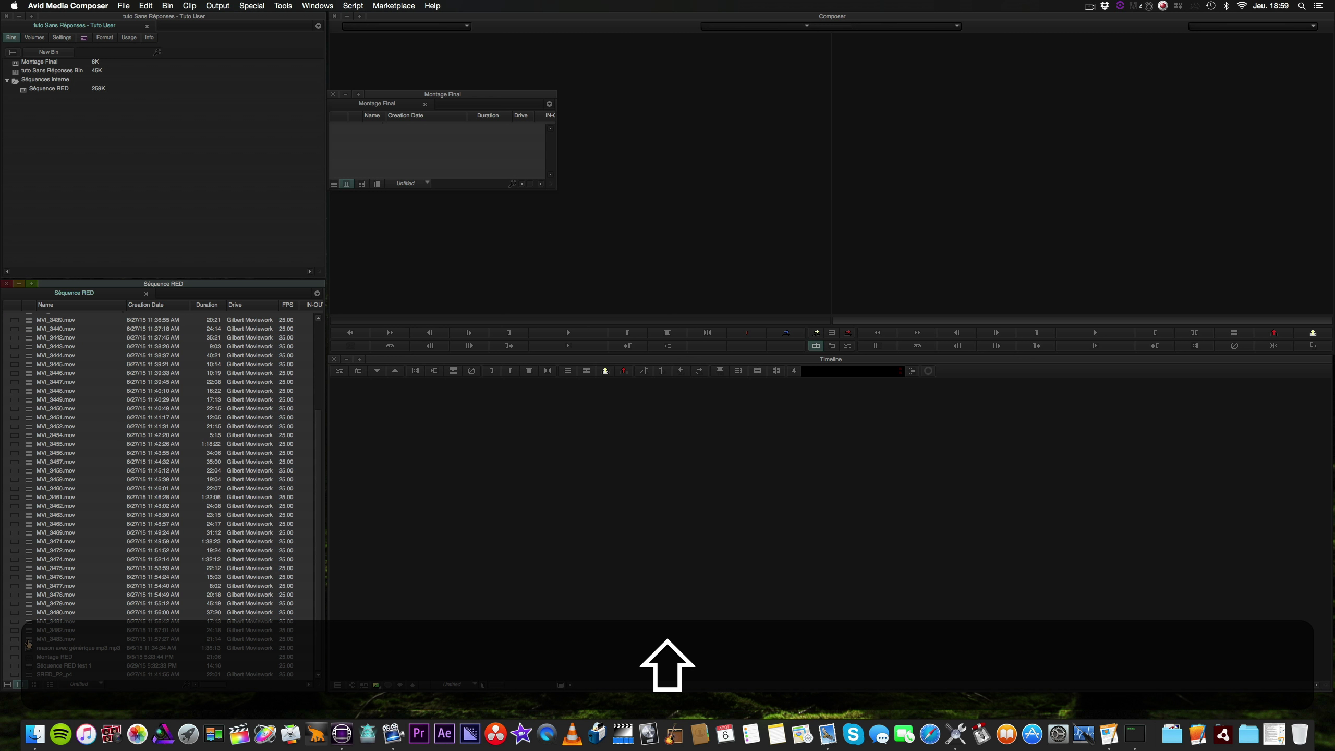
Extend the clip selection in the Séquence RED bin, move it into the Montage Final bin and display that bin in Script view
{"action": "left_click", "coordinate": [29, 642], "text": "shift"}
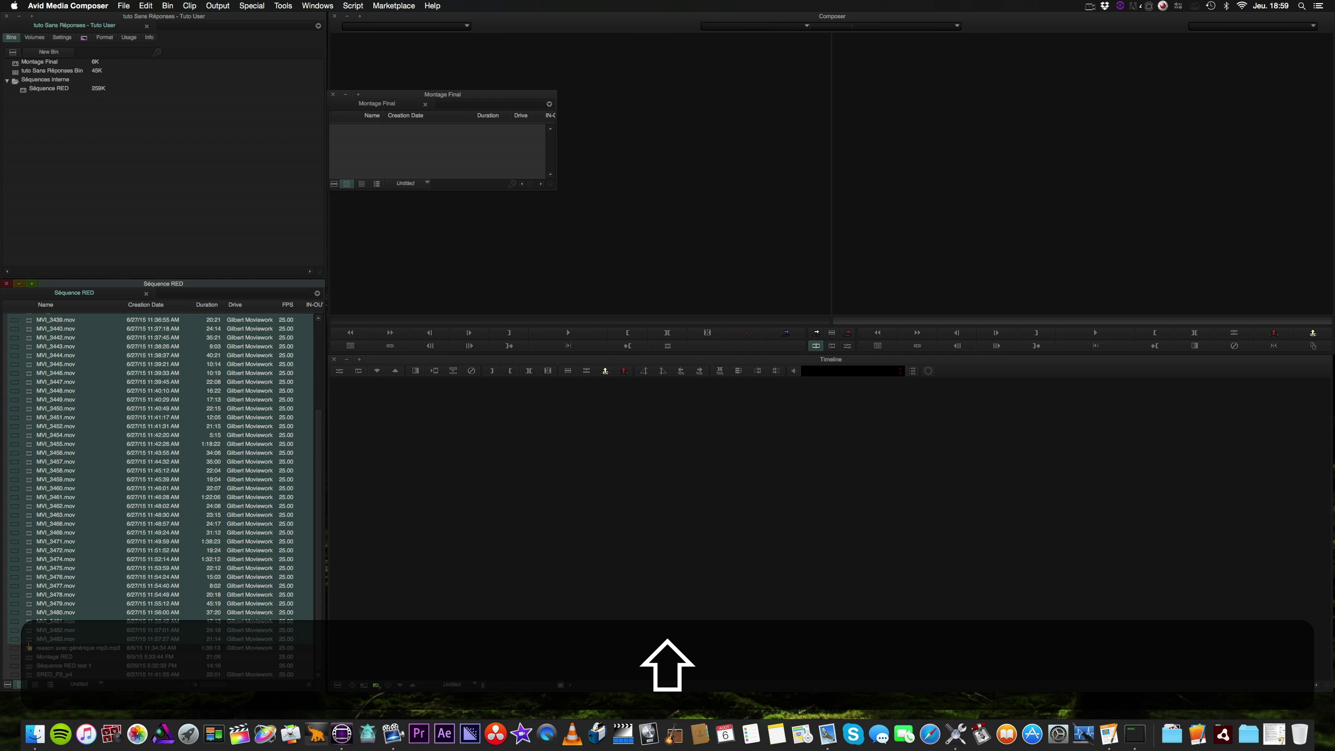
{"action": "left_click_drag", "start_coordinate": [32, 529], "coordinate": [413, 153]}
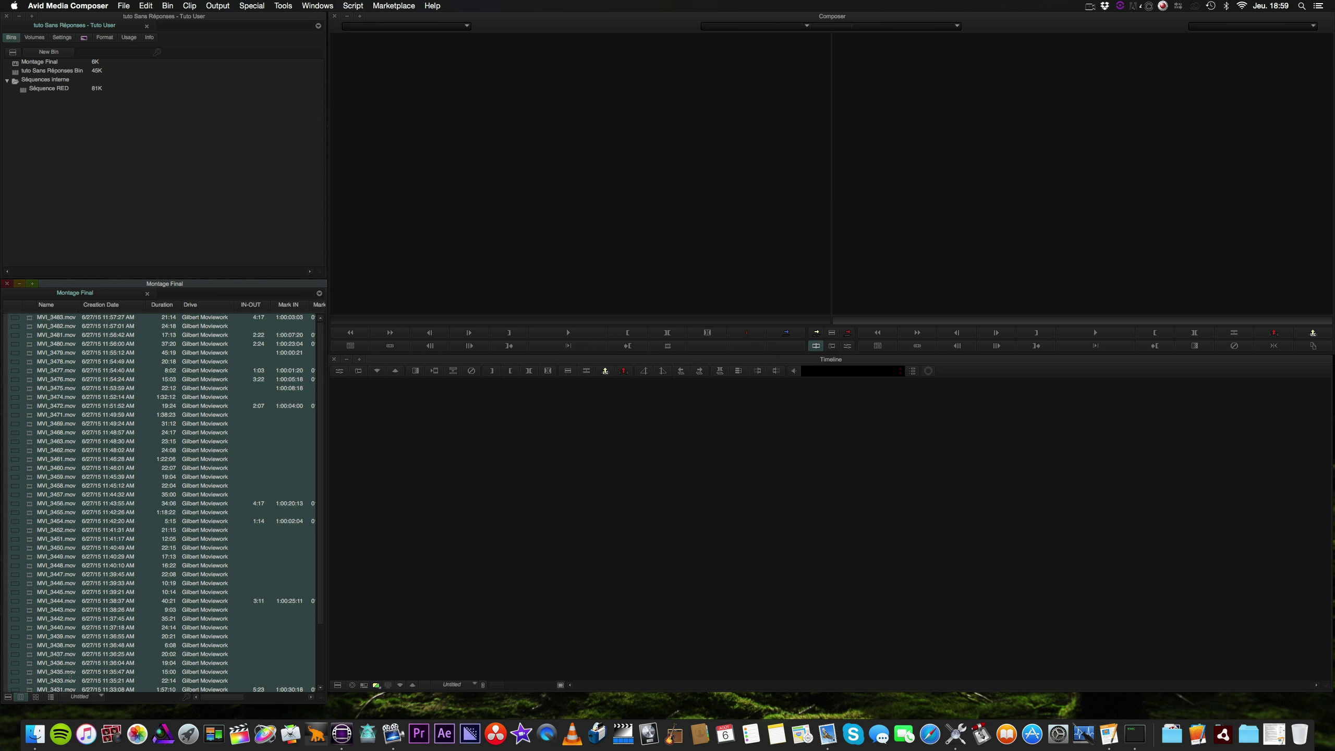
{"action": "left_click", "coordinate": [52, 697]}
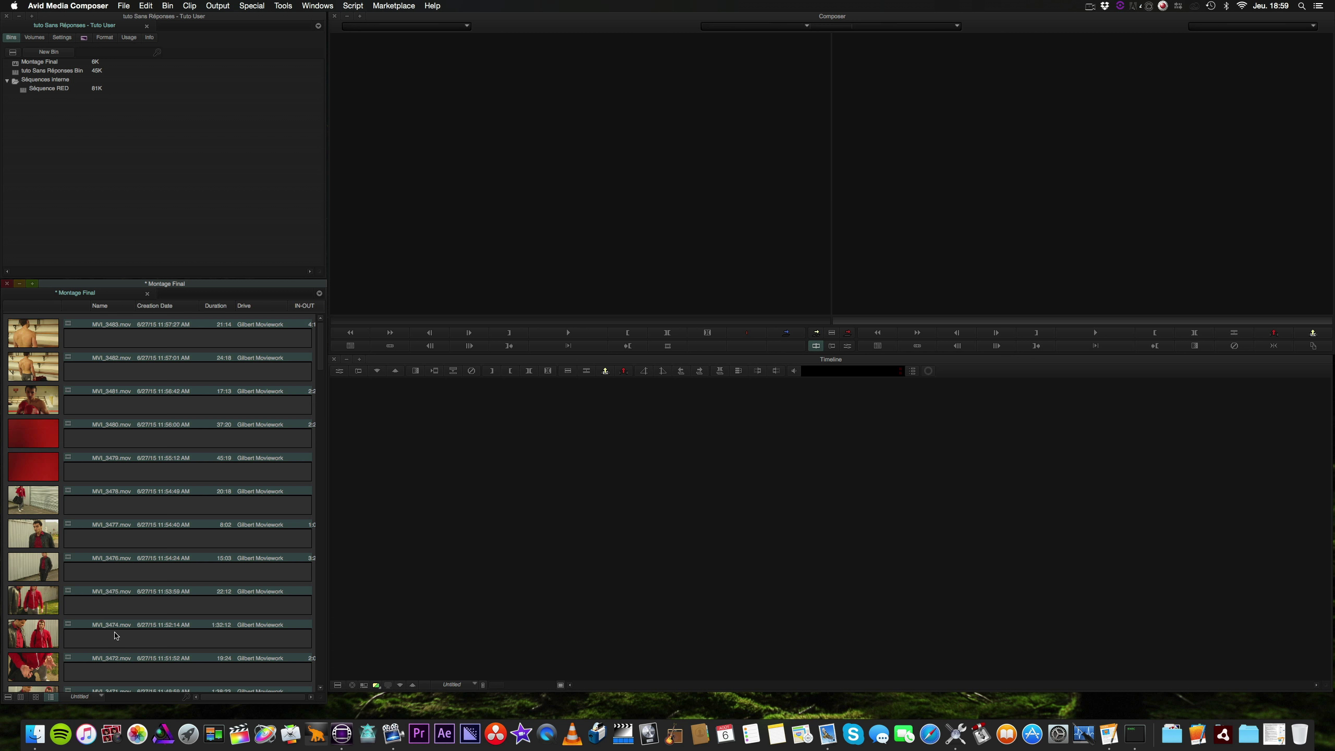
Create a new sequence in the Montage Final bin and name it "Montage Définitif"
{"action": "right_click", "coordinate": [161, 492]}
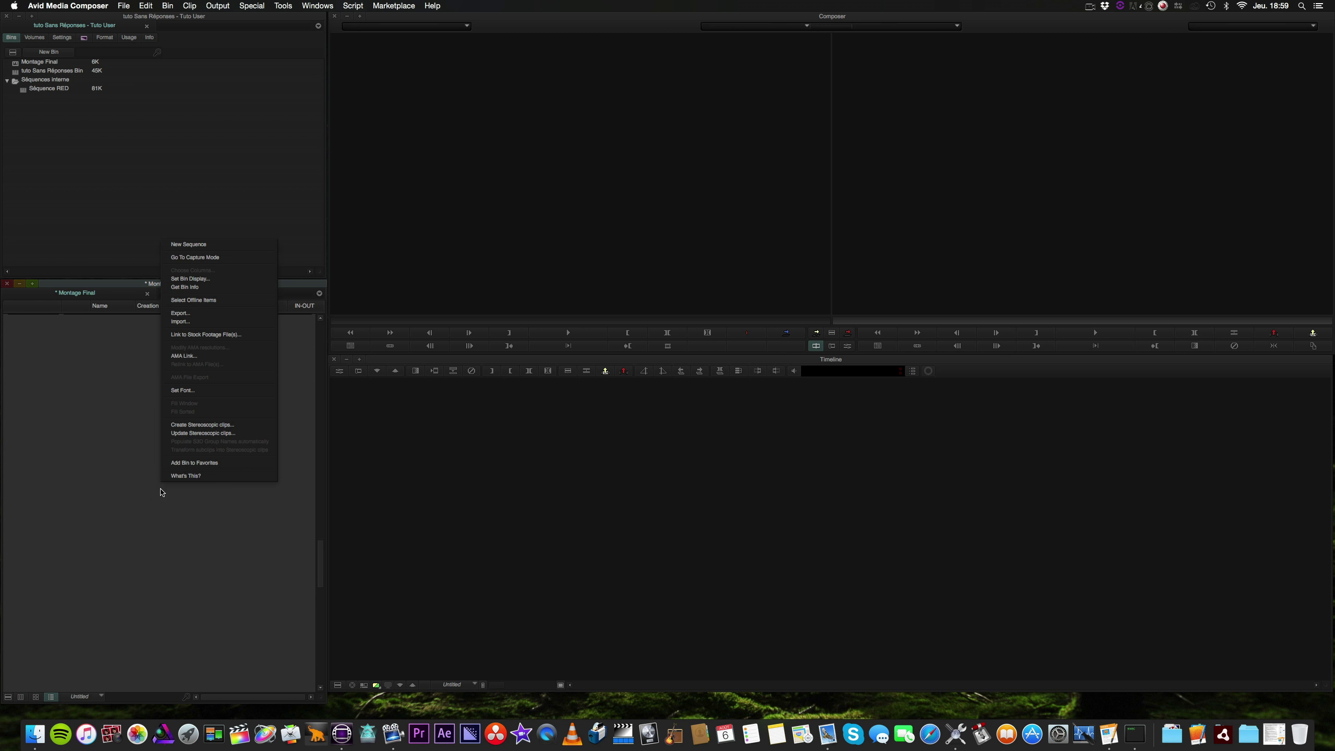
{"action": "left_click", "coordinate": [216, 246]}
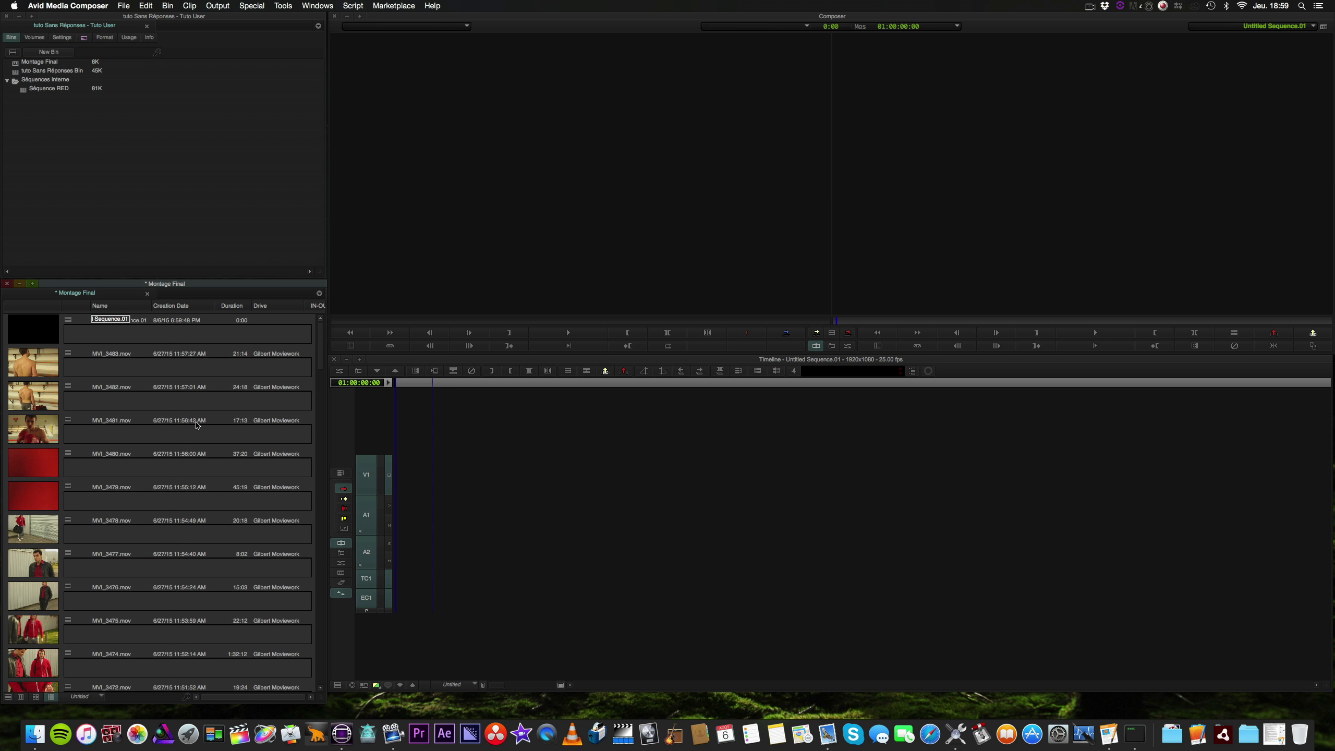
{"action": "type", "text": "Montag"}
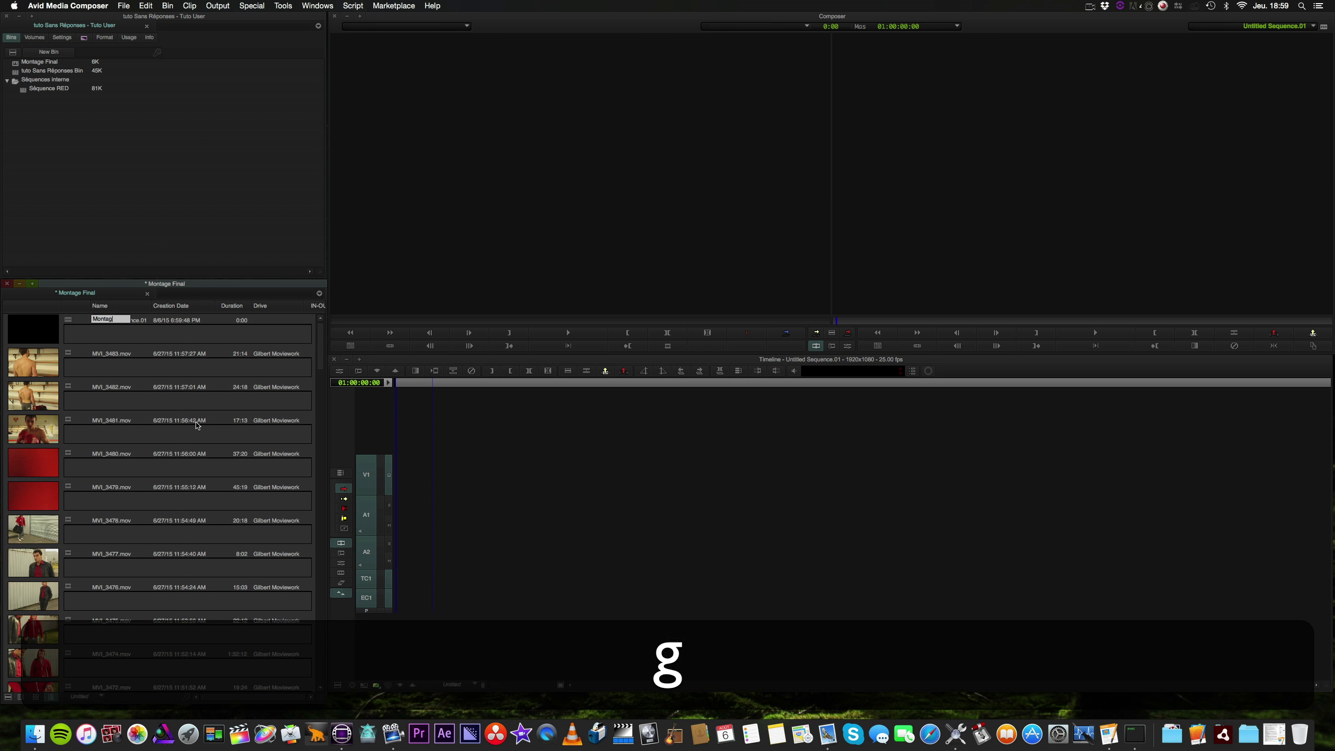
{"action": "type", "text": "e Définitif"}
{"action": "key", "text": "Return"}
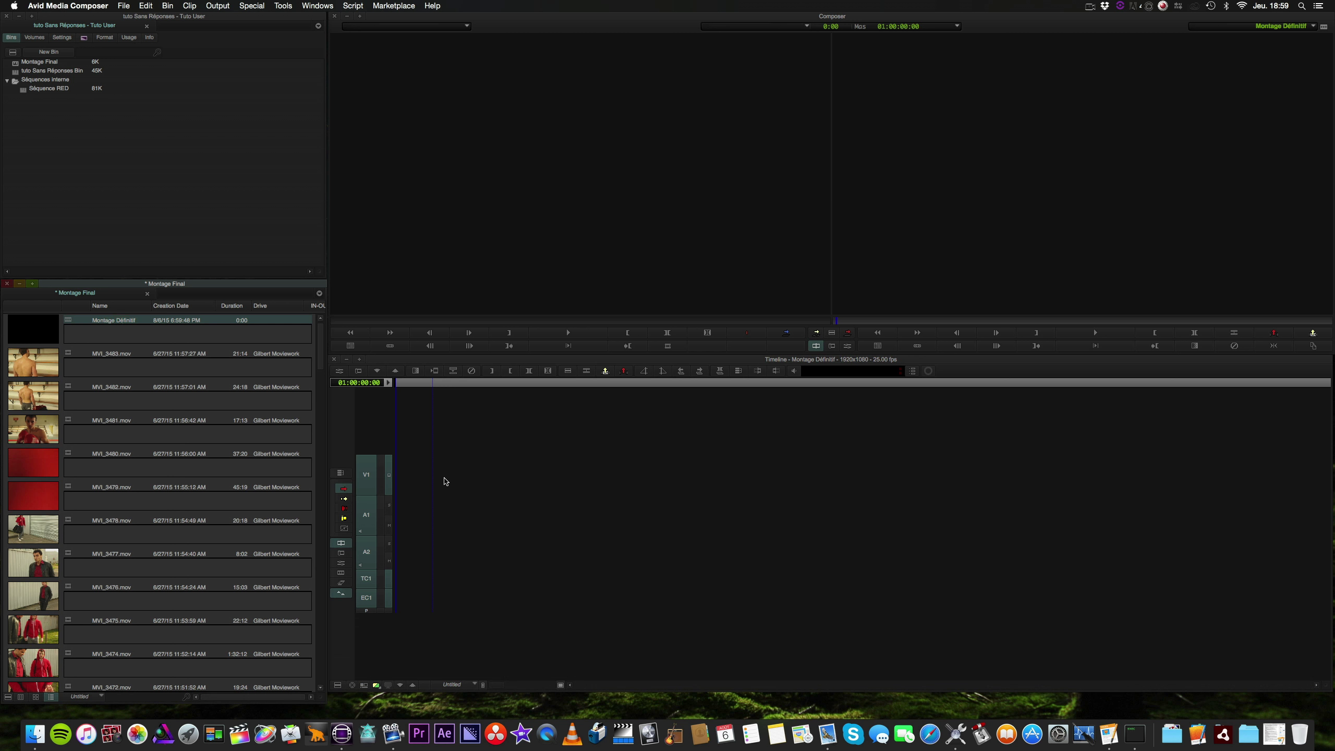
Look through the clips in the Montage Final bin and preview MVI_3479.mov from its start
{"action": "scroll", "coordinate": [78, 481], "scroll_direction": "up", "scroll_amount": 1}
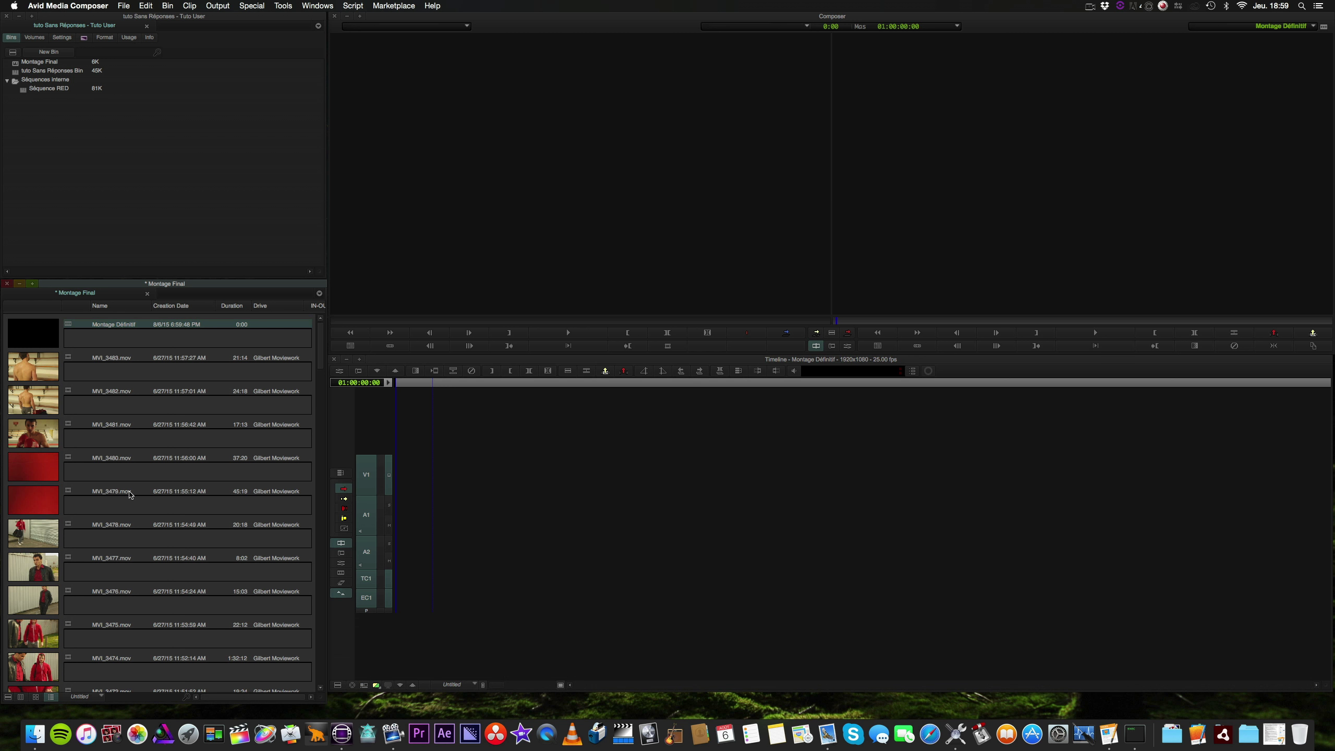
{"action": "scroll", "coordinate": [27, 492], "scroll_direction": "down", "scroll_amount": 15}
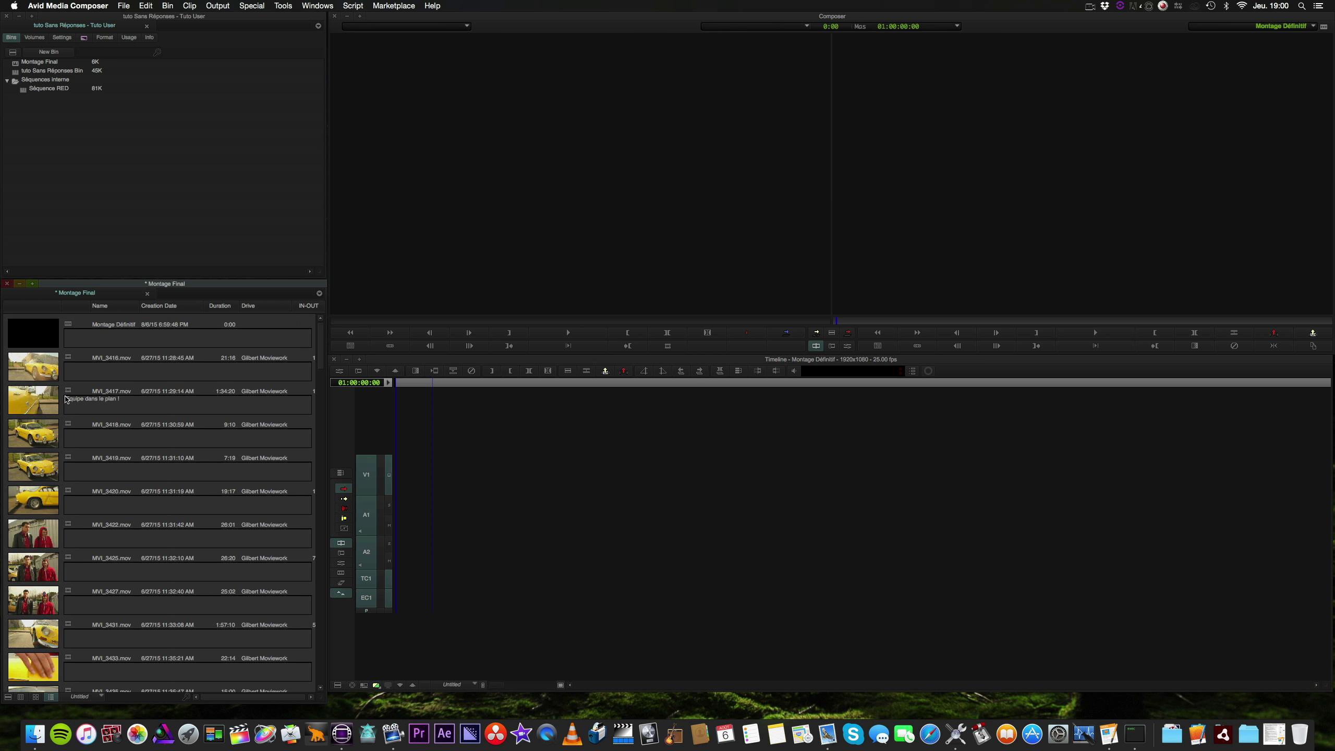
{"action": "scroll", "coordinate": [67, 400], "scroll_direction": "down", "scroll_amount": 5}
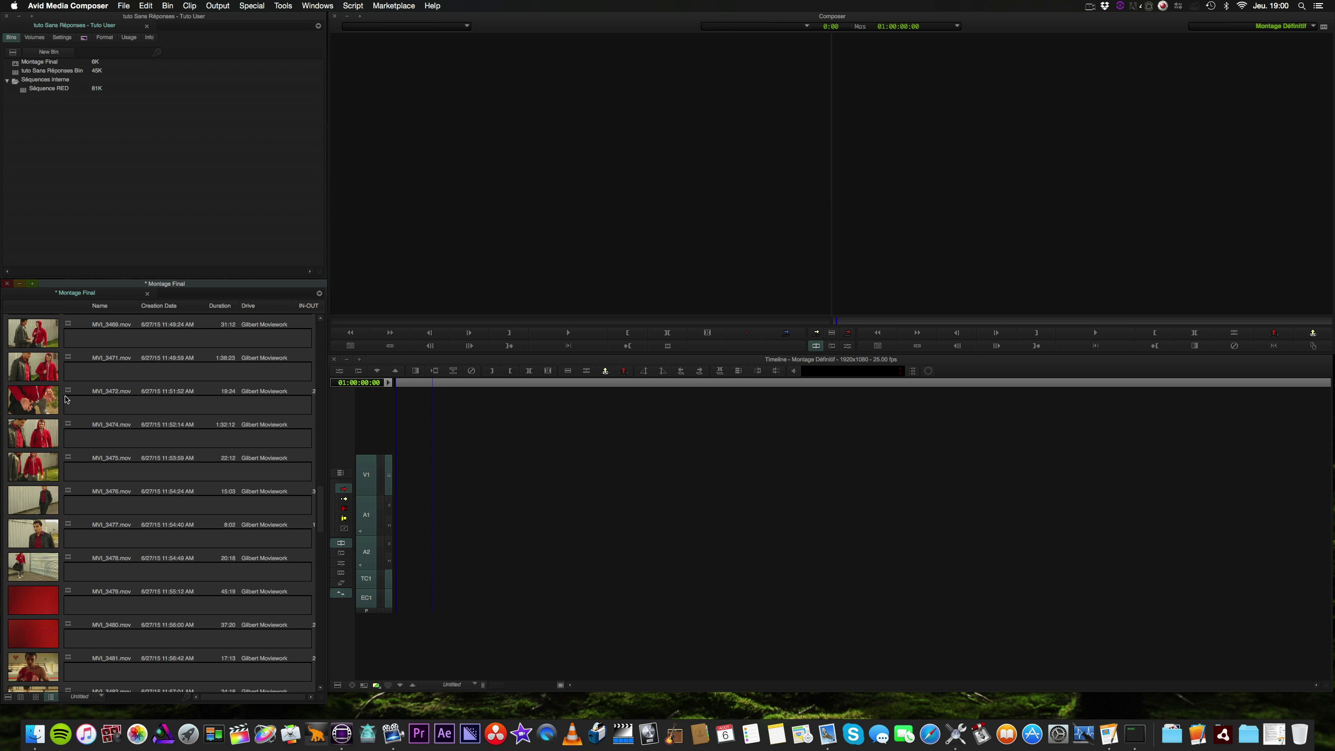
{"action": "scroll", "coordinate": [43, 341], "scroll_direction": "down", "scroll_amount": 4}
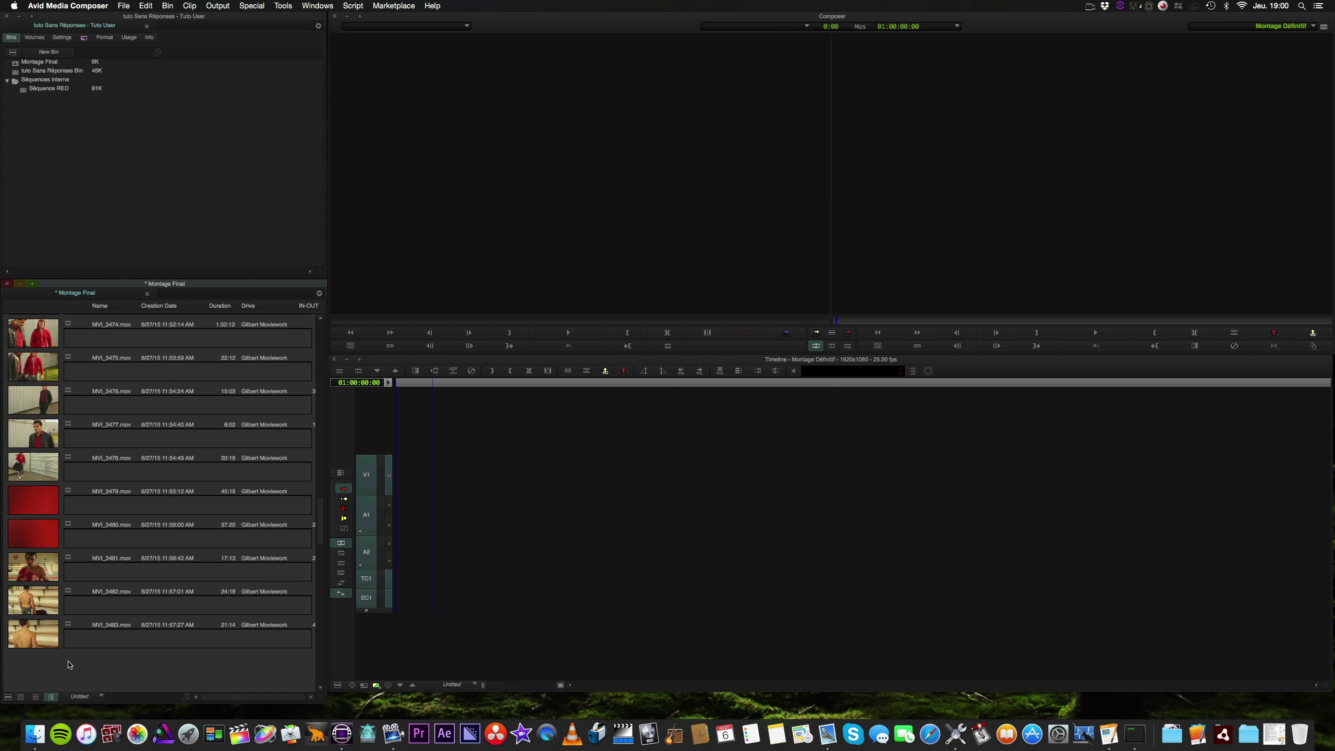
{"action": "double_click", "coordinate": [31, 499]}
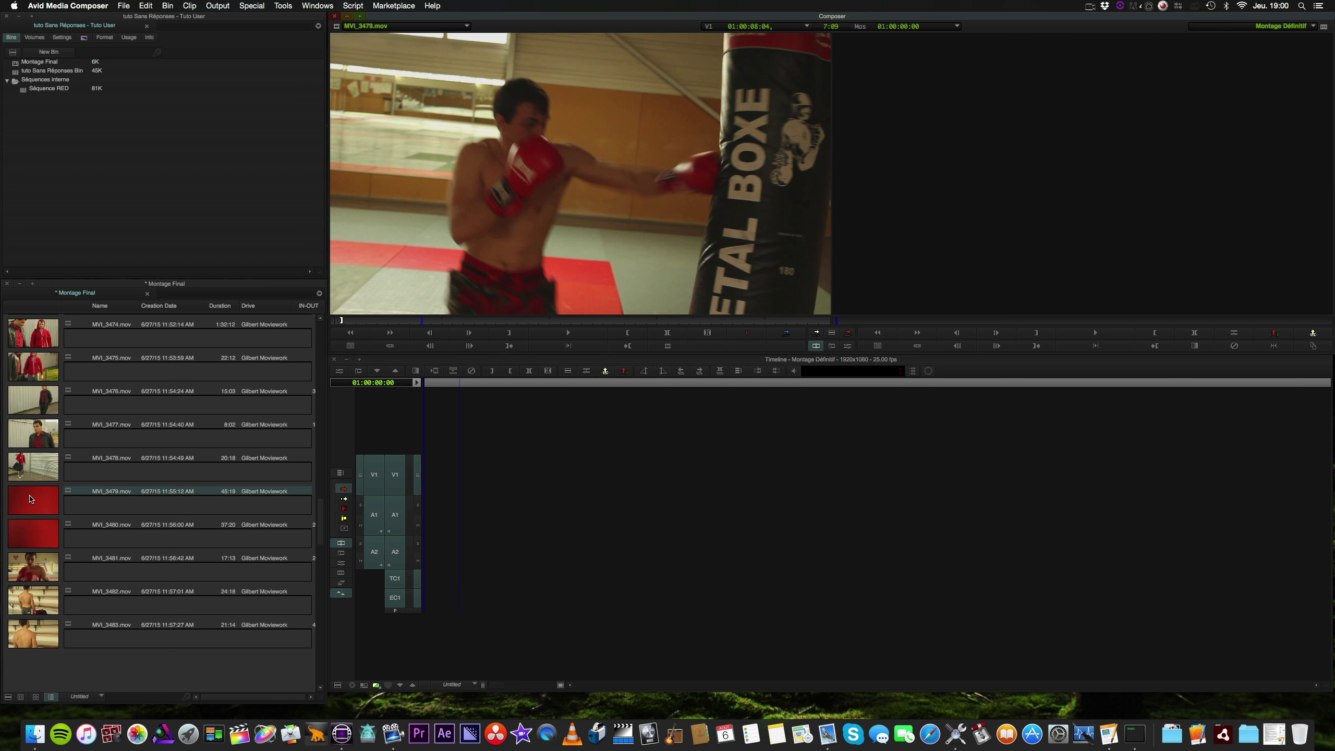
{"action": "left_click", "coordinate": [332, 322]}
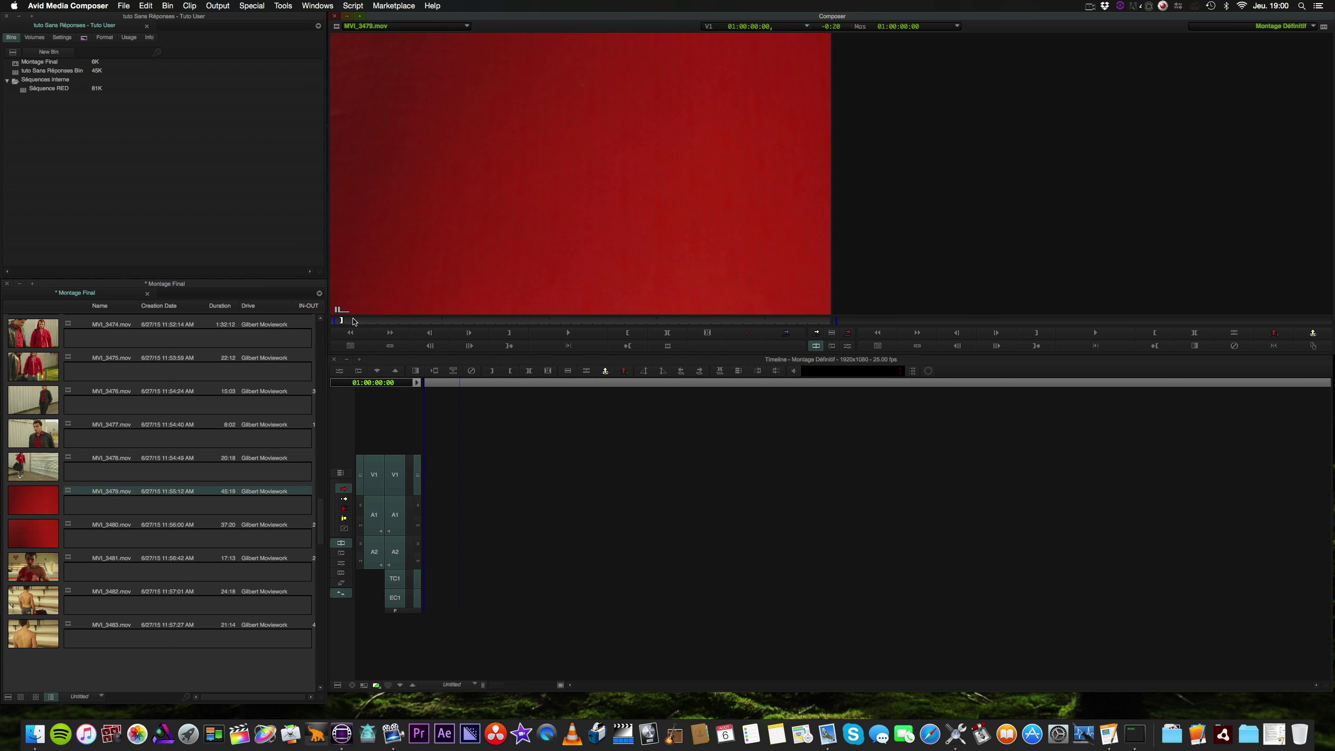
{"action": "key", "text": "l"}
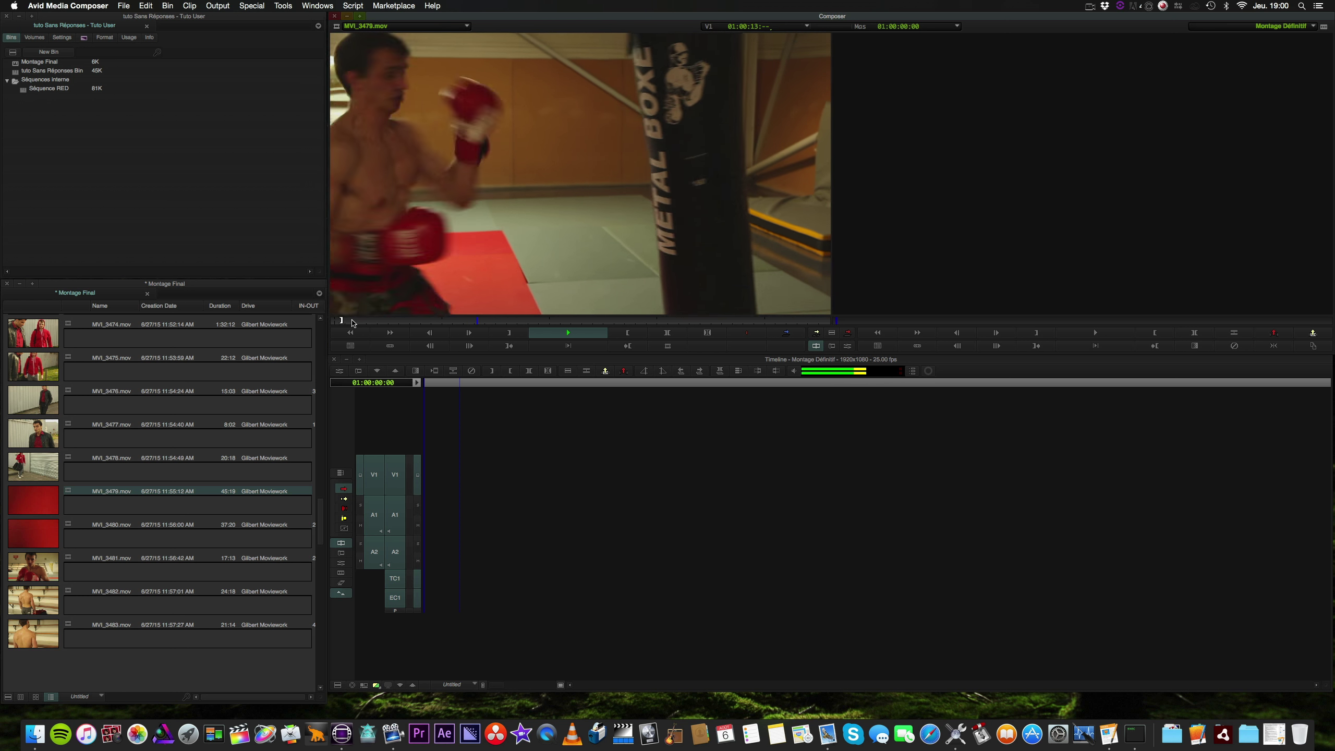
{"action": "key", "text": "k"}
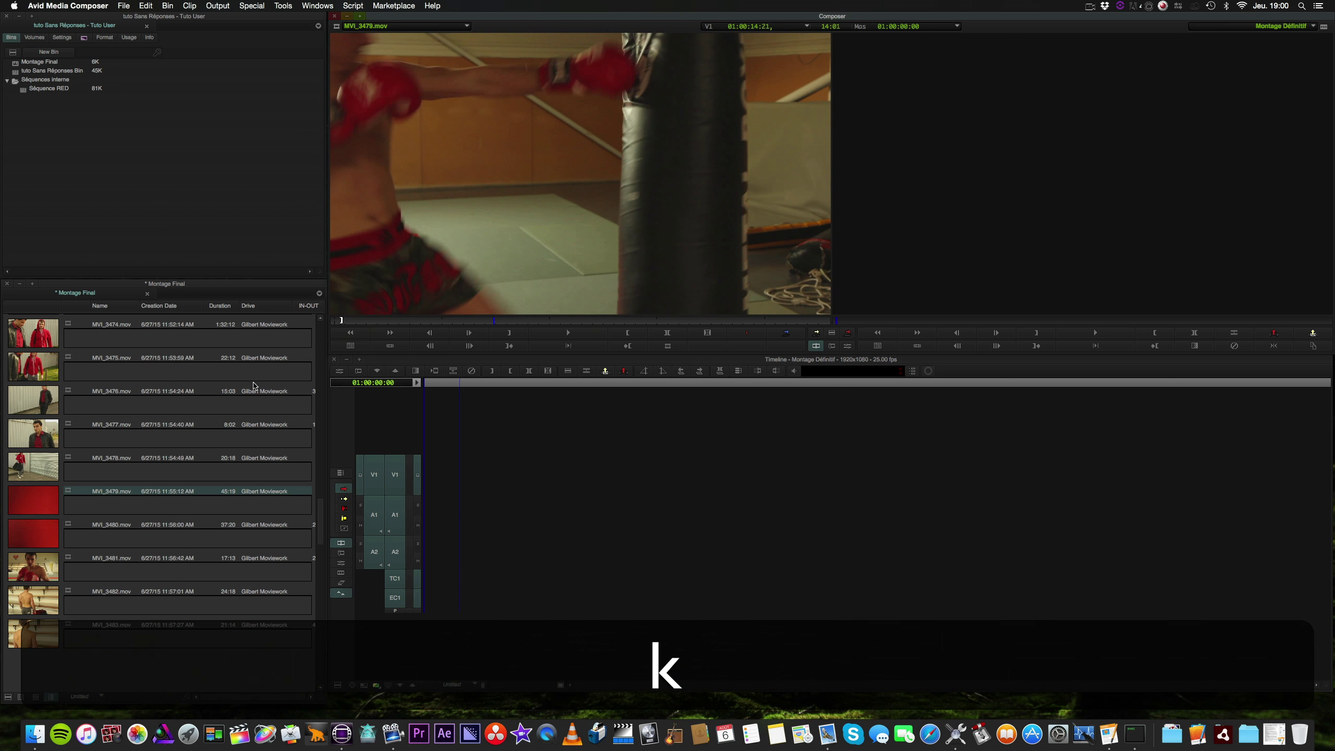
Review MVI_3480.mov, mark an 8:23 segment of it ending at 01:00:10:17, and splice that segment into the empty sequence
{"action": "double_click", "coordinate": [42, 549]}
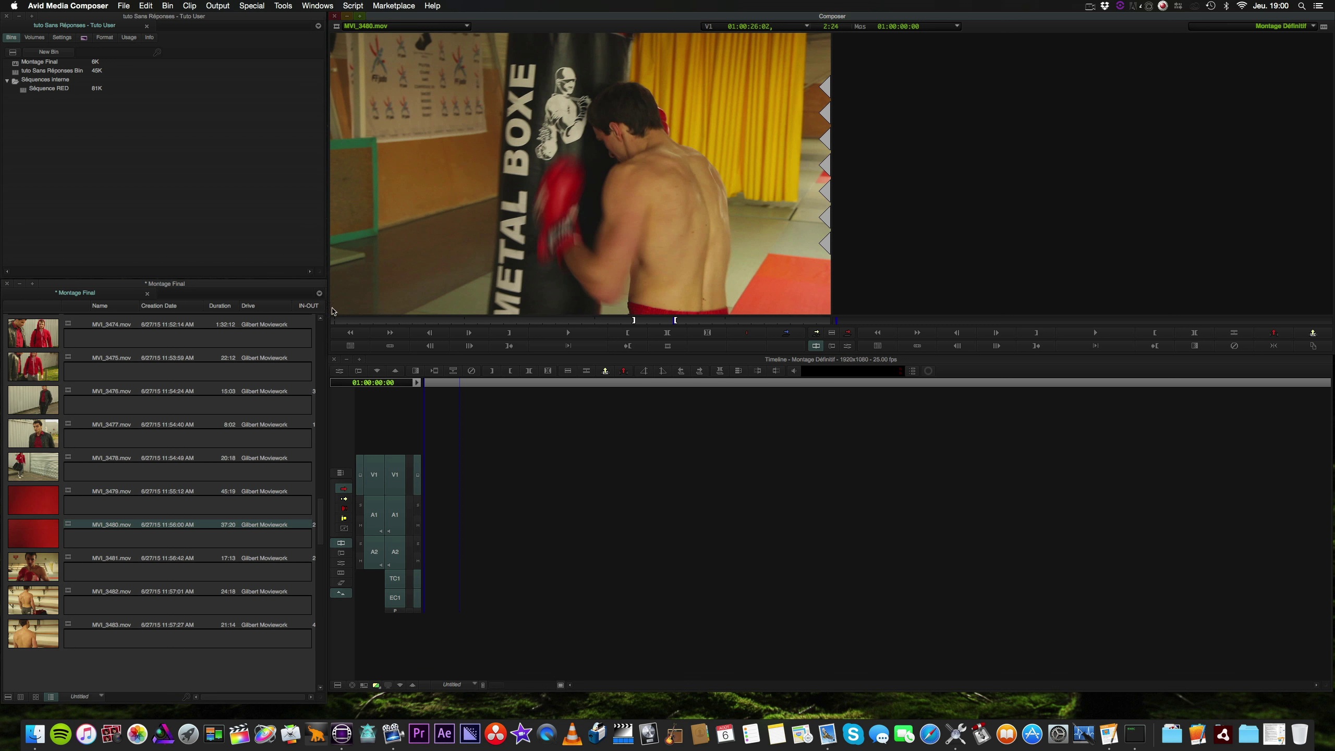
{"action": "left_click", "coordinate": [346, 320]}
{"action": "key", "text": "l"}
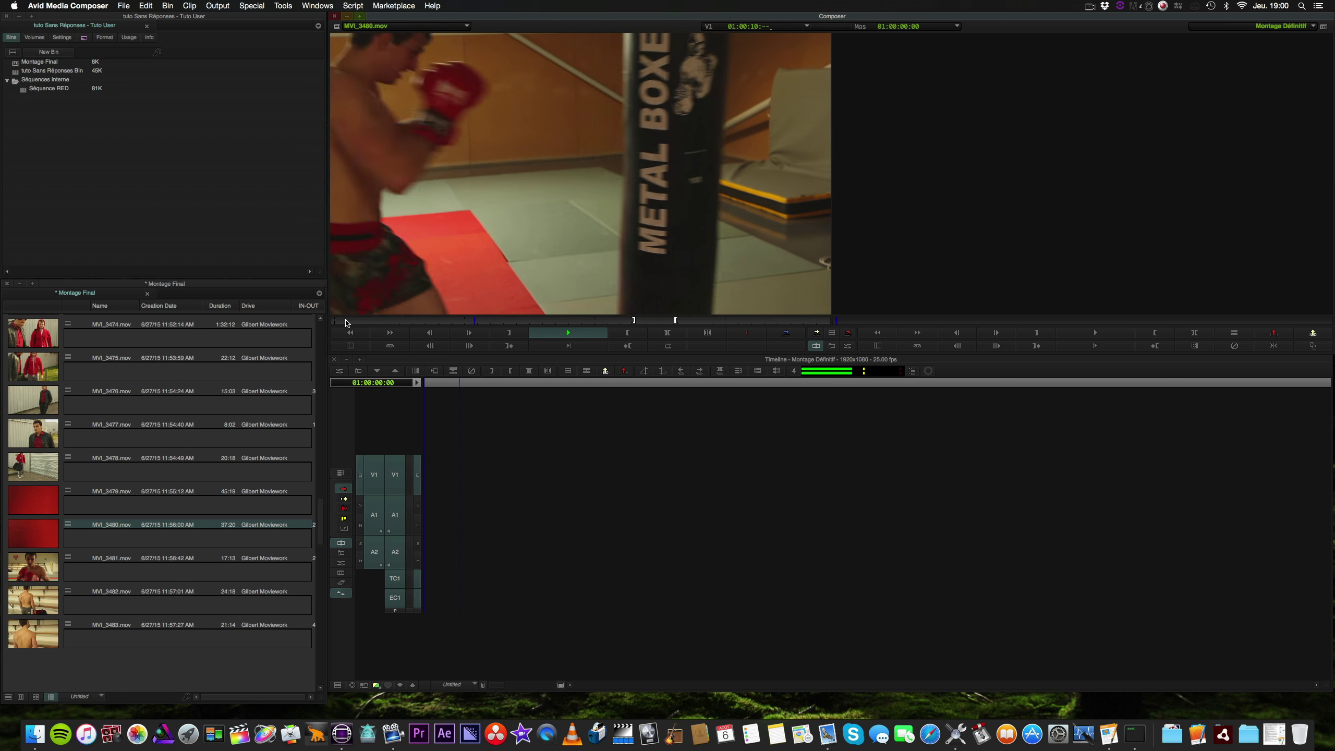
{"action": "key", "text": "k"}
{"action": "left_click", "coordinate": [366, 321]}
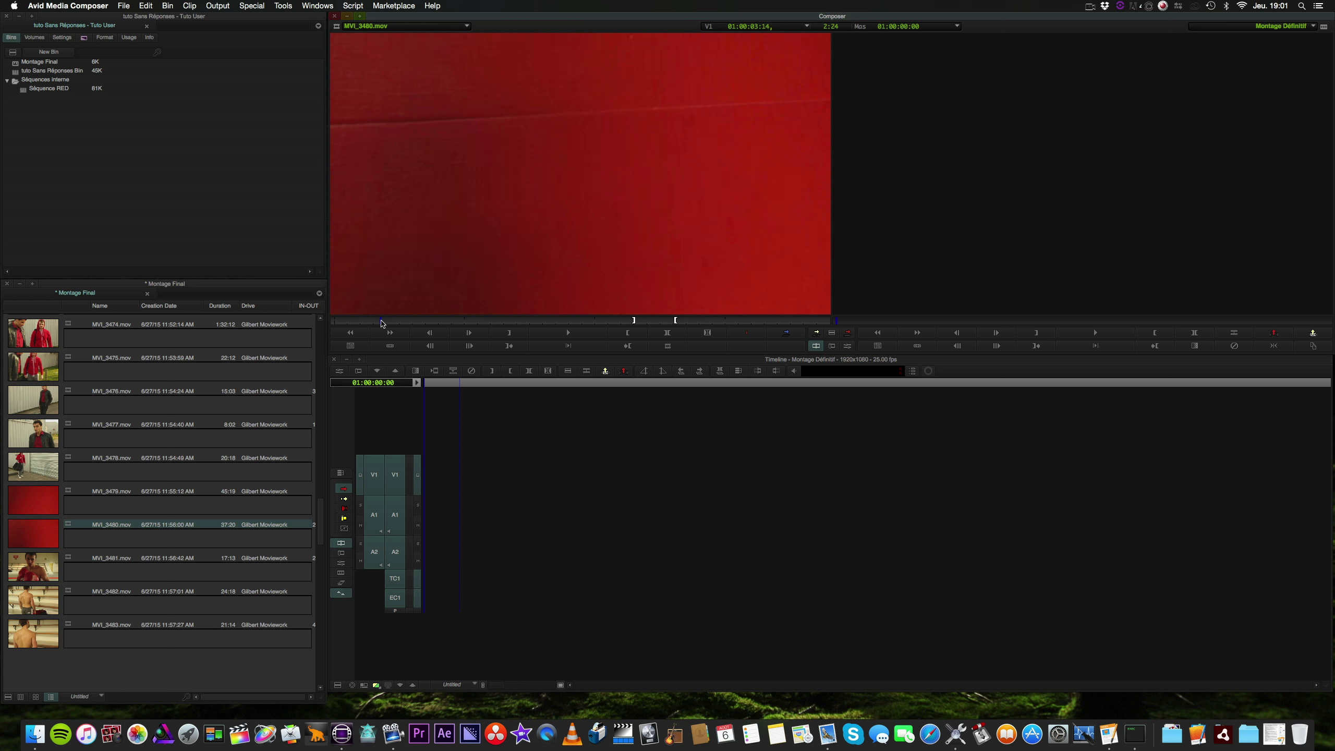
{"action": "mouse_move", "coordinate": [381, 320]}
{"action": "left_mouse_down"}
{"action": "mouse_move", "coordinate": [395, 321]}
{"action": "mouse_move", "coordinate": [381, 321]}
{"action": "left_mouse_up"}
{"action": "key", "text": "i"}
{"action": "key", "text": "l"}
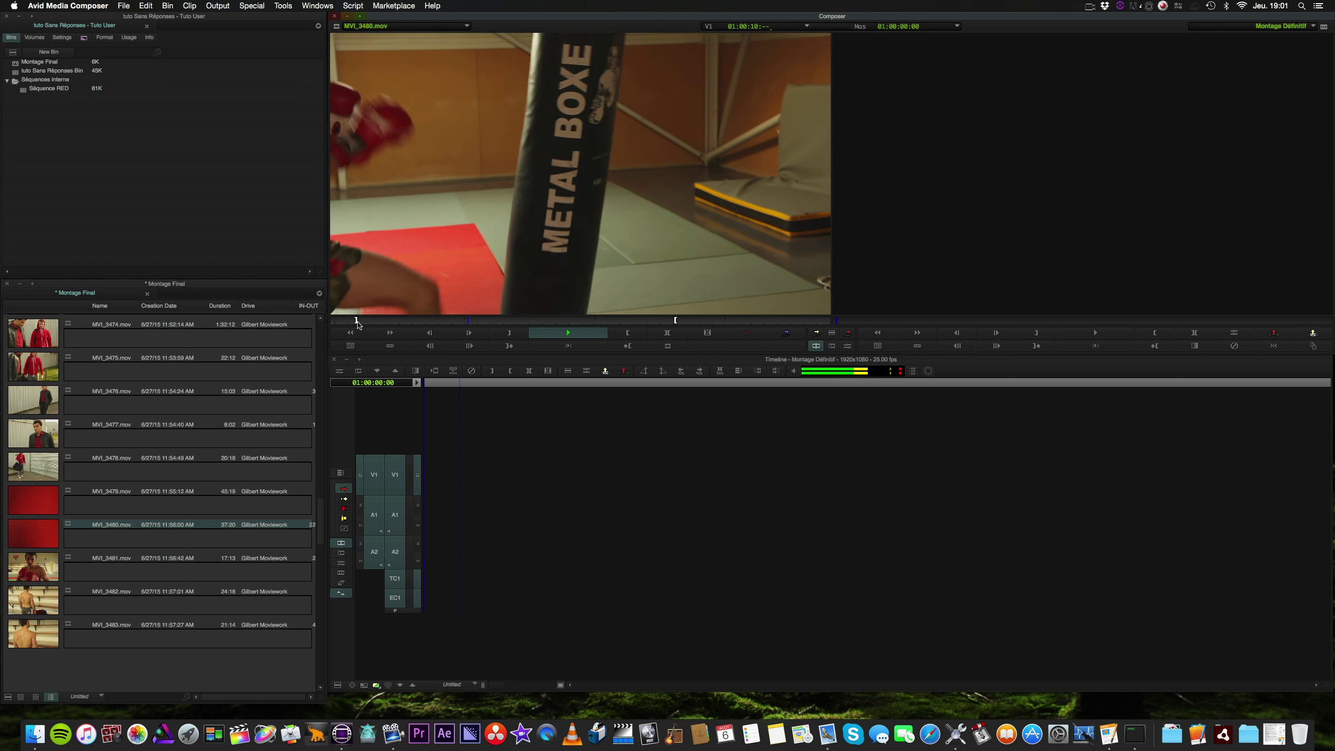
{"action": "key", "text": "k"}
{"action": "key", "text": "o"}
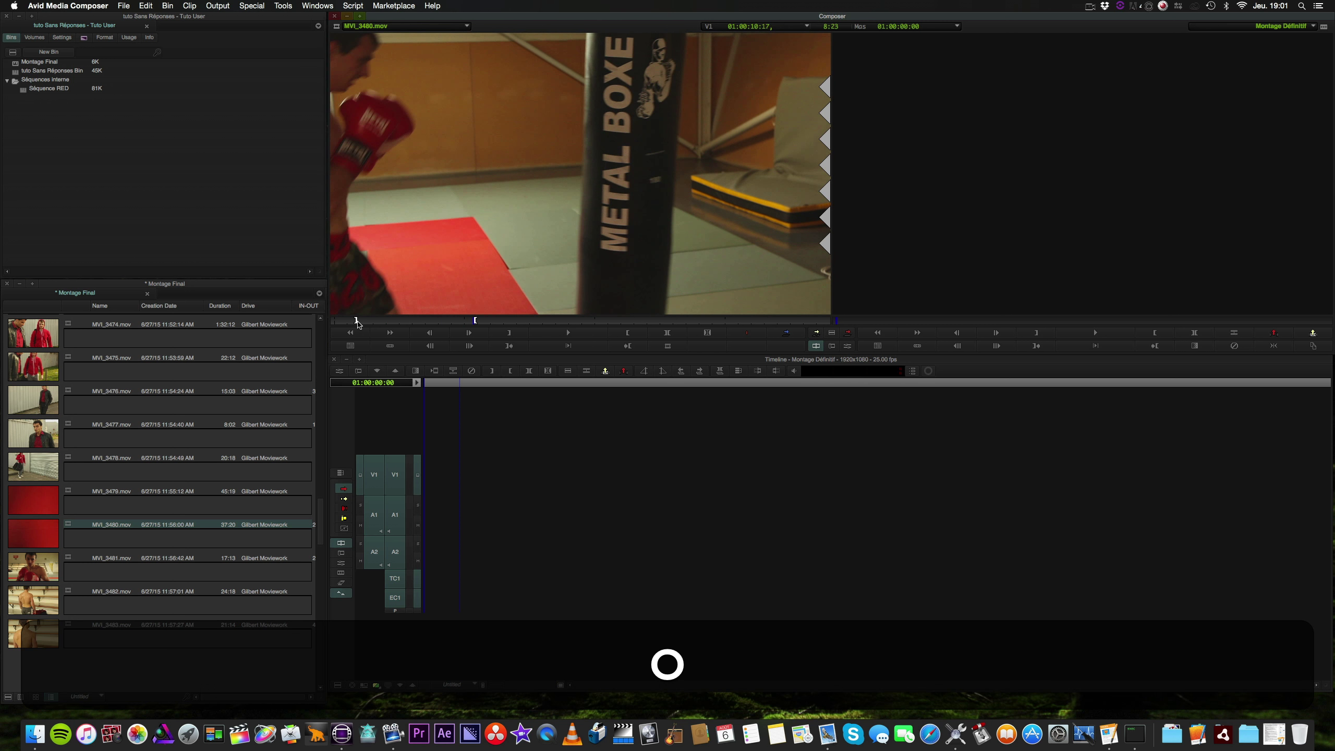
{"action": "key", "text": "v"}
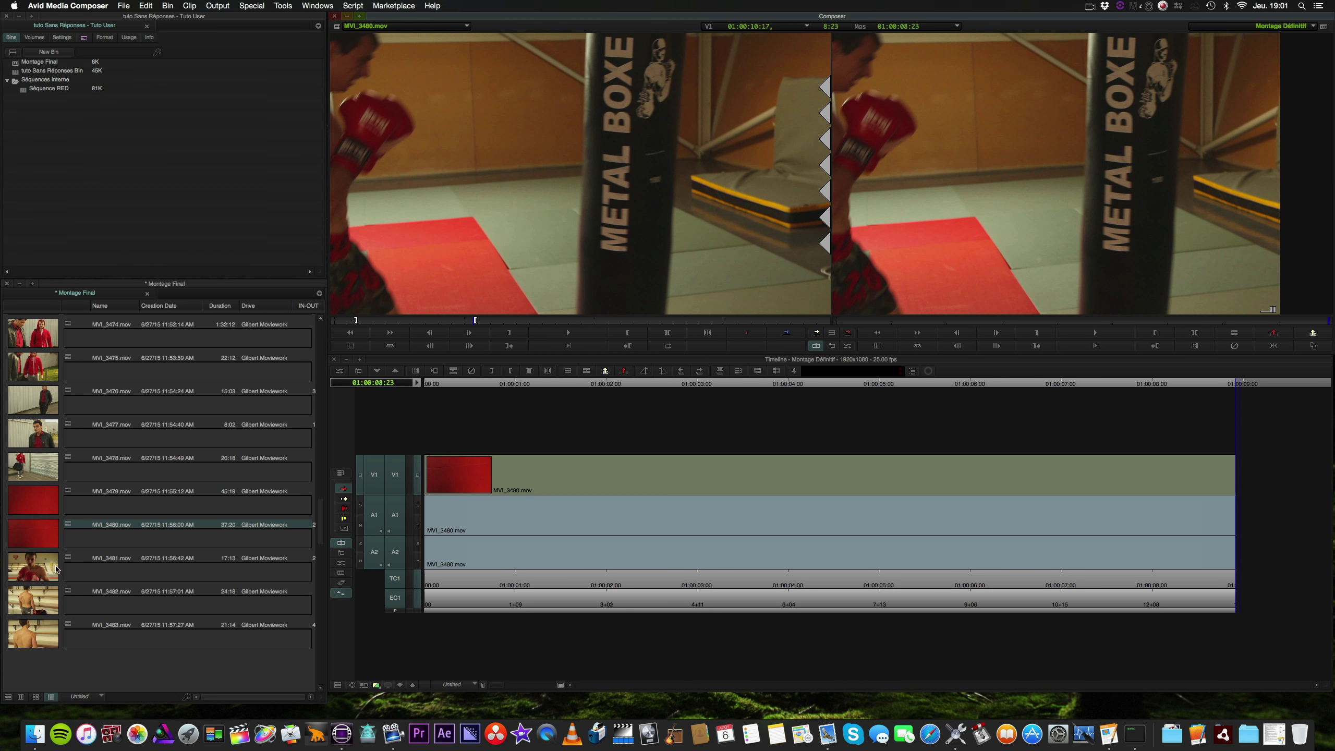
Load MVI_3481.mov, check its existing marked segment and splice it in after the first shot
{"action": "double_click", "coordinate": [38, 569]}
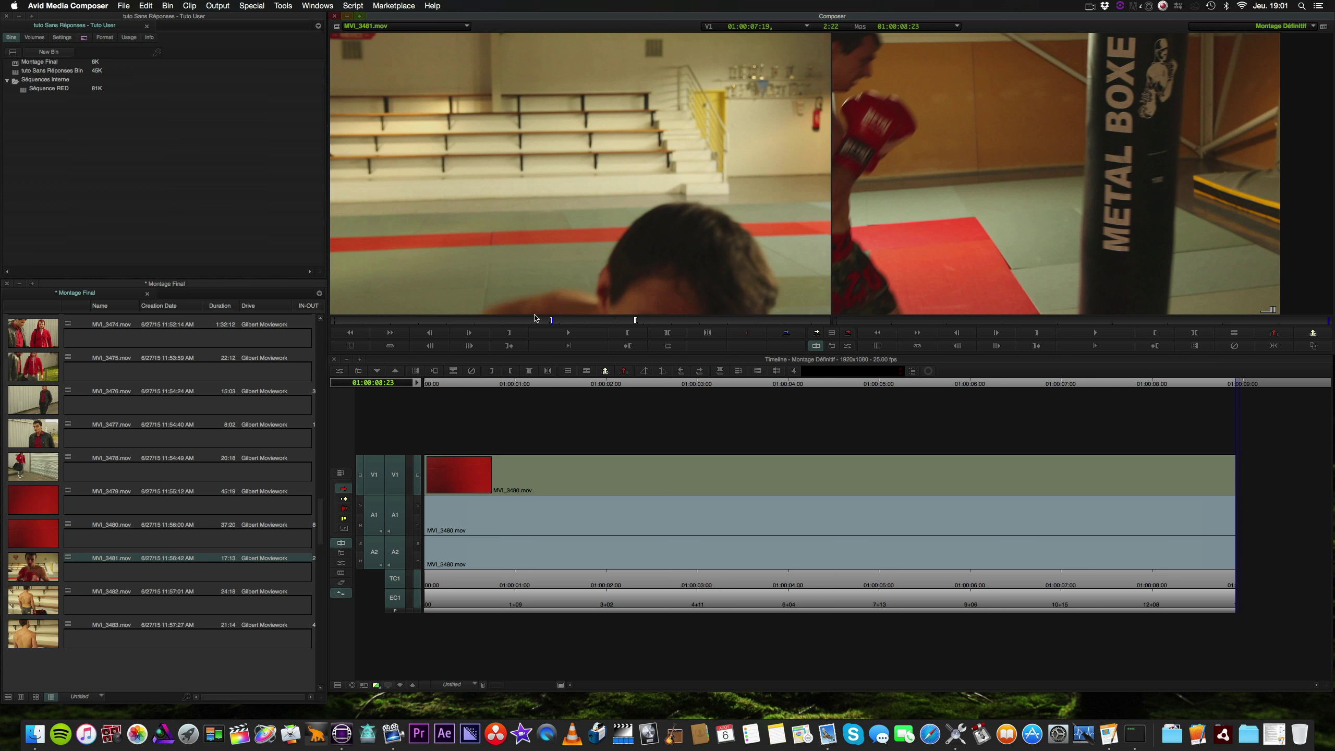
{"action": "left_click_drag", "start_coordinate": [513, 323], "coordinate": [565, 323]}
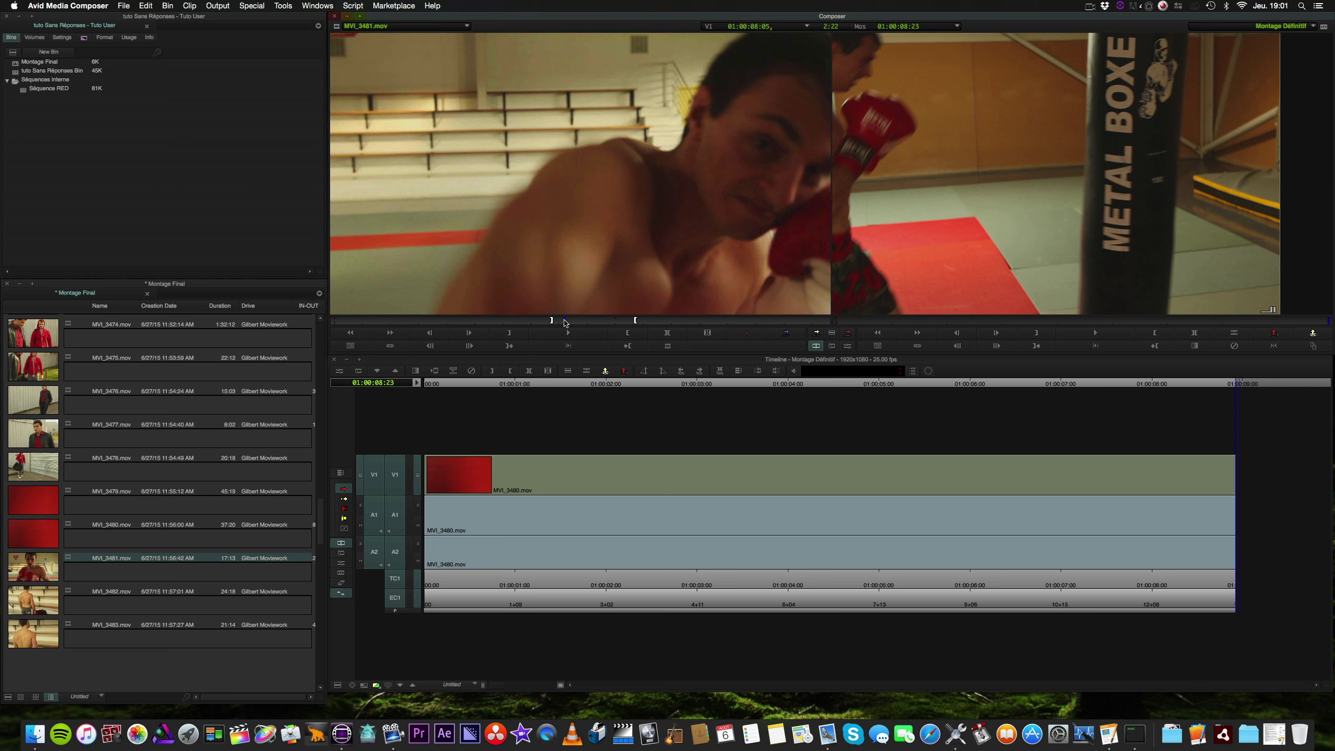
{"action": "key", "text": "v"}
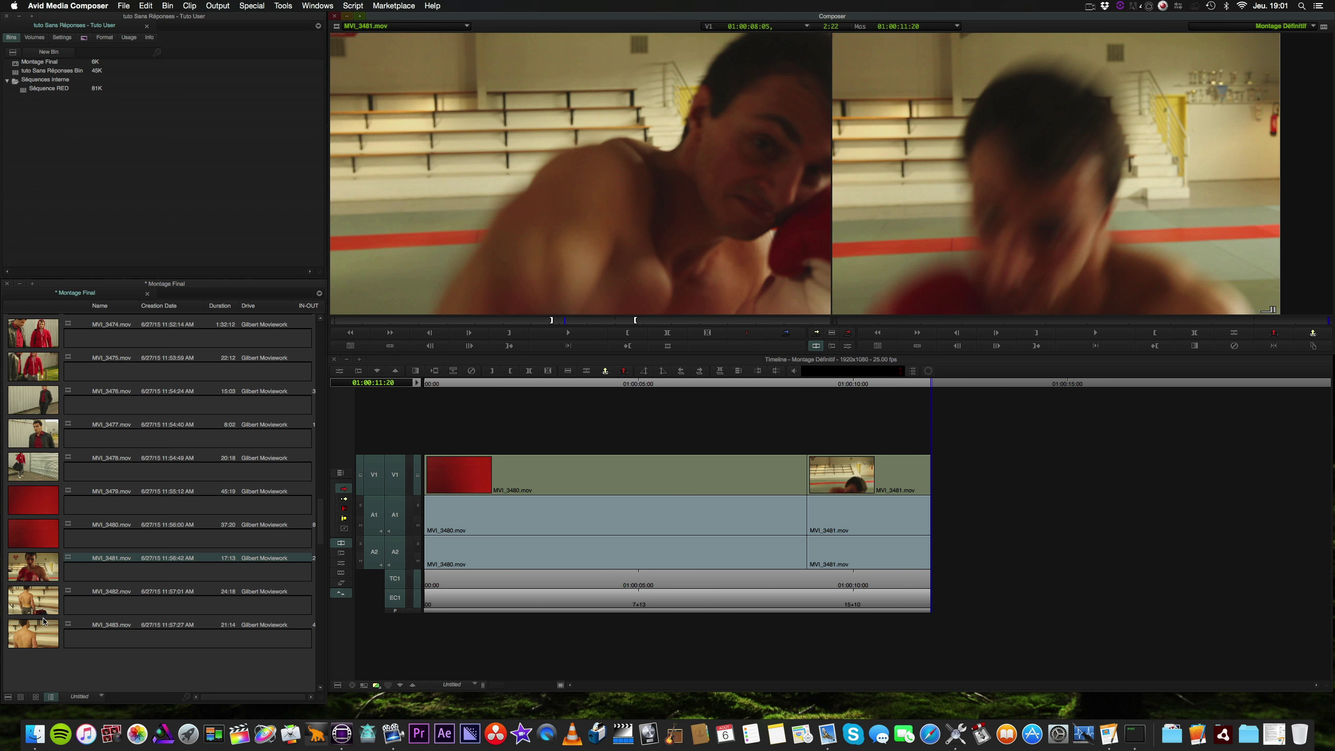
Preview MVI_3482.mov and MVI_3483.mov from their starts to compare the two shots of the boxer from behind
{"action": "double_click", "coordinate": [32, 603]}
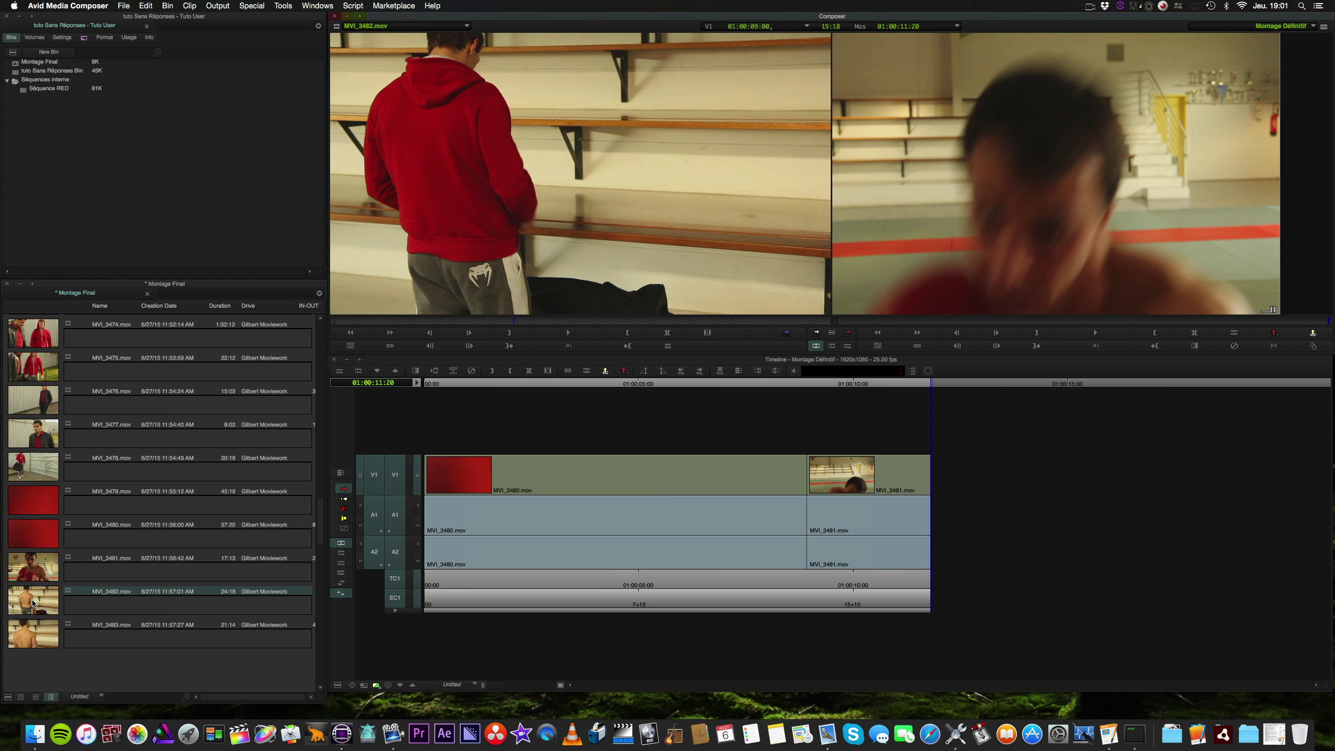
{"action": "left_click_drag", "start_coordinate": [518, 313], "coordinate": [339, 323]}
{"action": "key", "text": "space"}
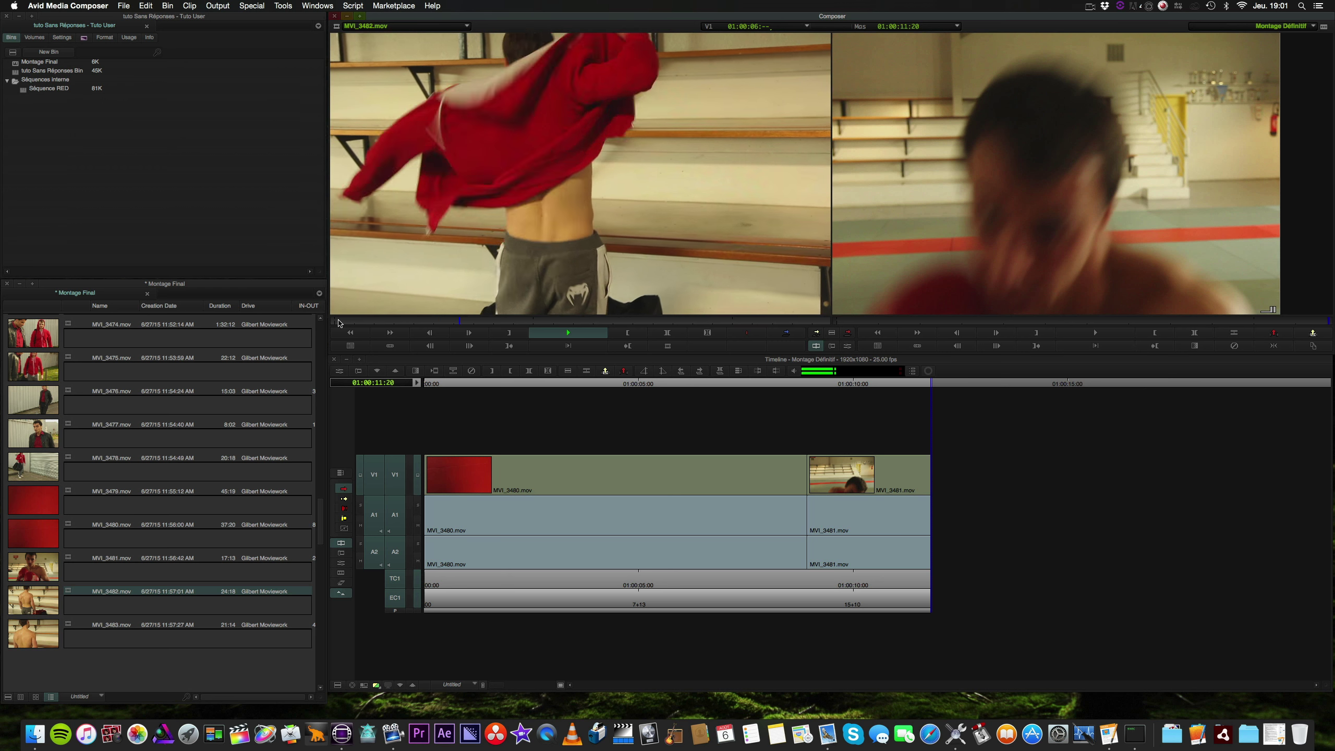
{"action": "key", "text": "k"}
{"action": "double_click", "coordinate": [27, 626]}
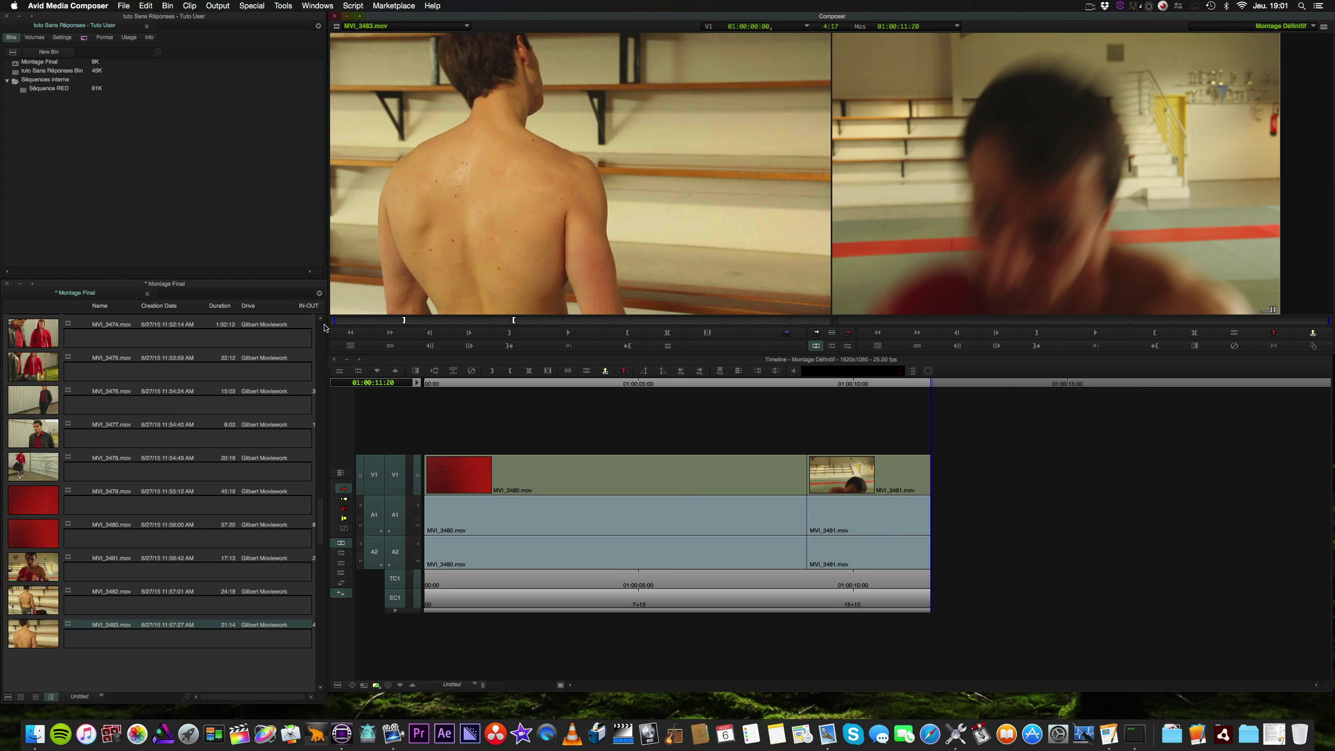
{"action": "key", "text": "l"}
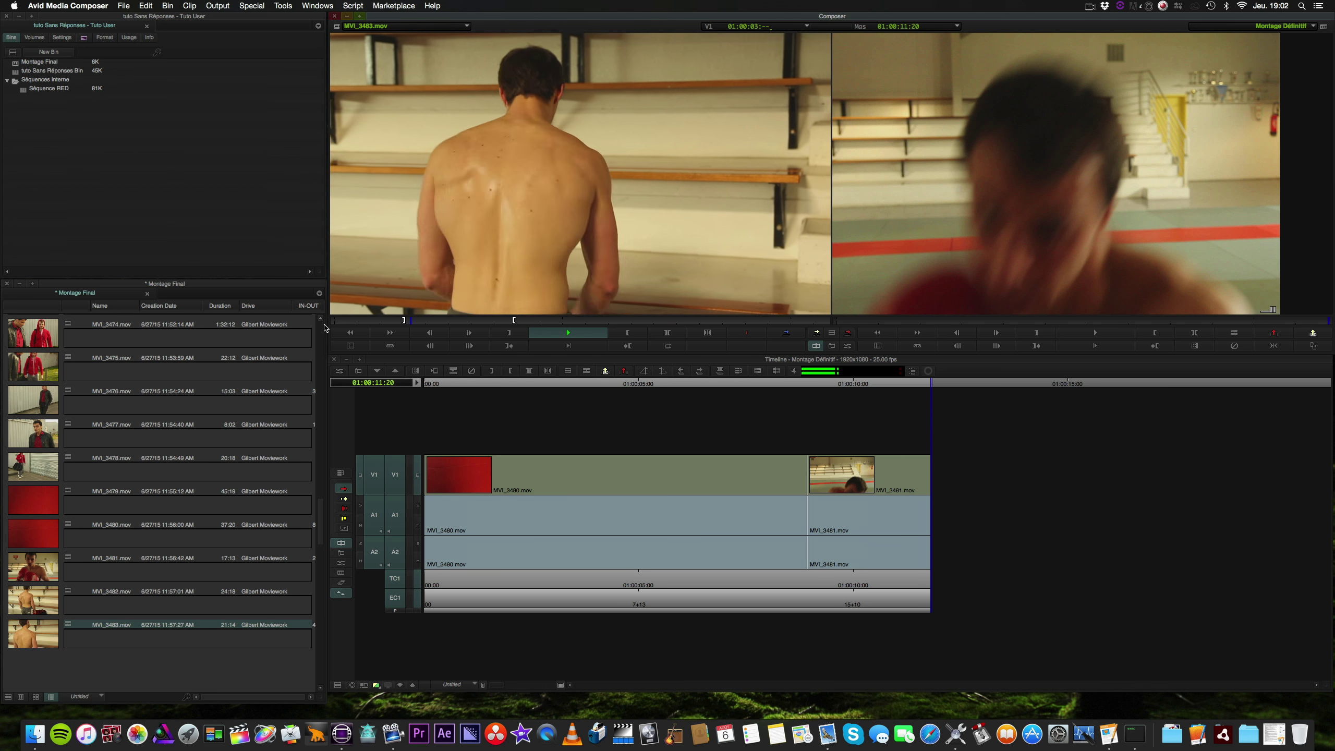
{"action": "key", "text": "k"}
Mark an in point about 2 seconds into MVI_3482.mov, without an out point, and splice the clip at the end of the sequence
{"action": "double_click", "coordinate": [20, 589]}
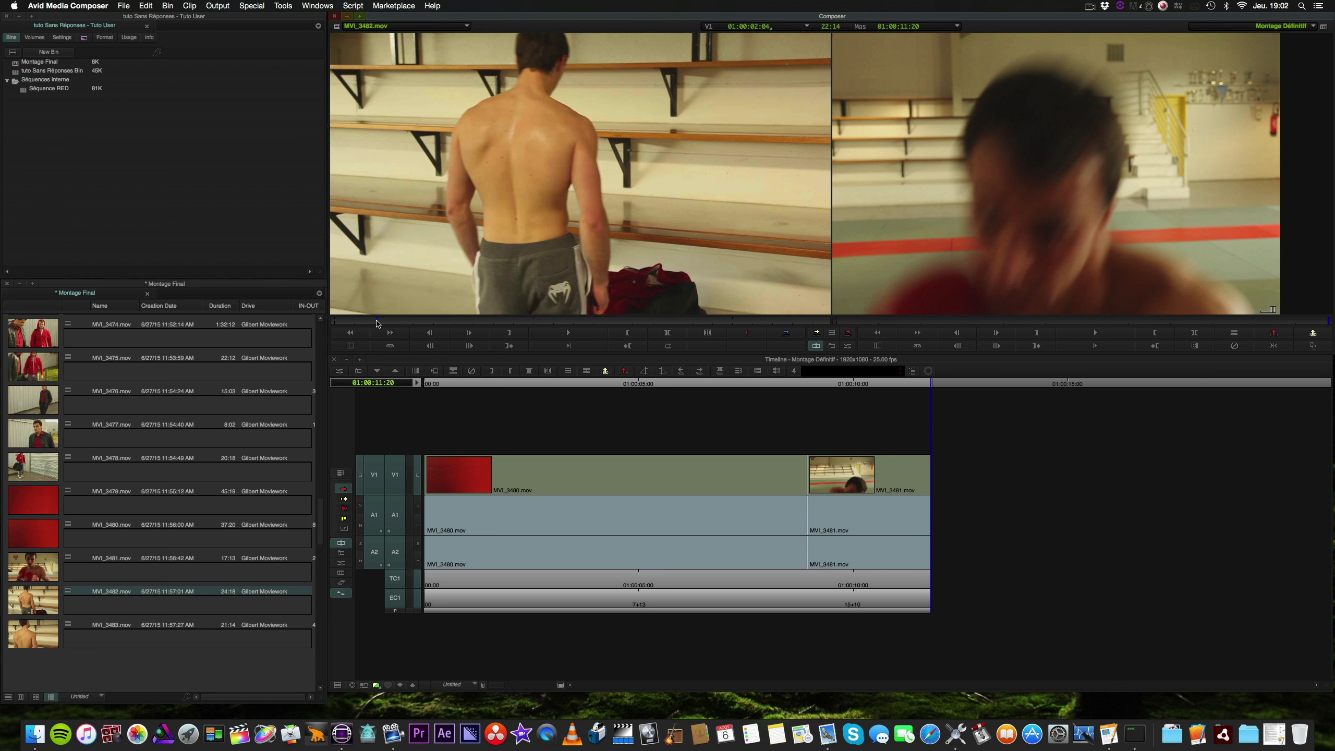
{"action": "left_click_drag", "start_coordinate": [377, 323], "coordinate": [376, 323]}
{"action": "key", "text": "i"}
{"action": "key", "text": "l"}
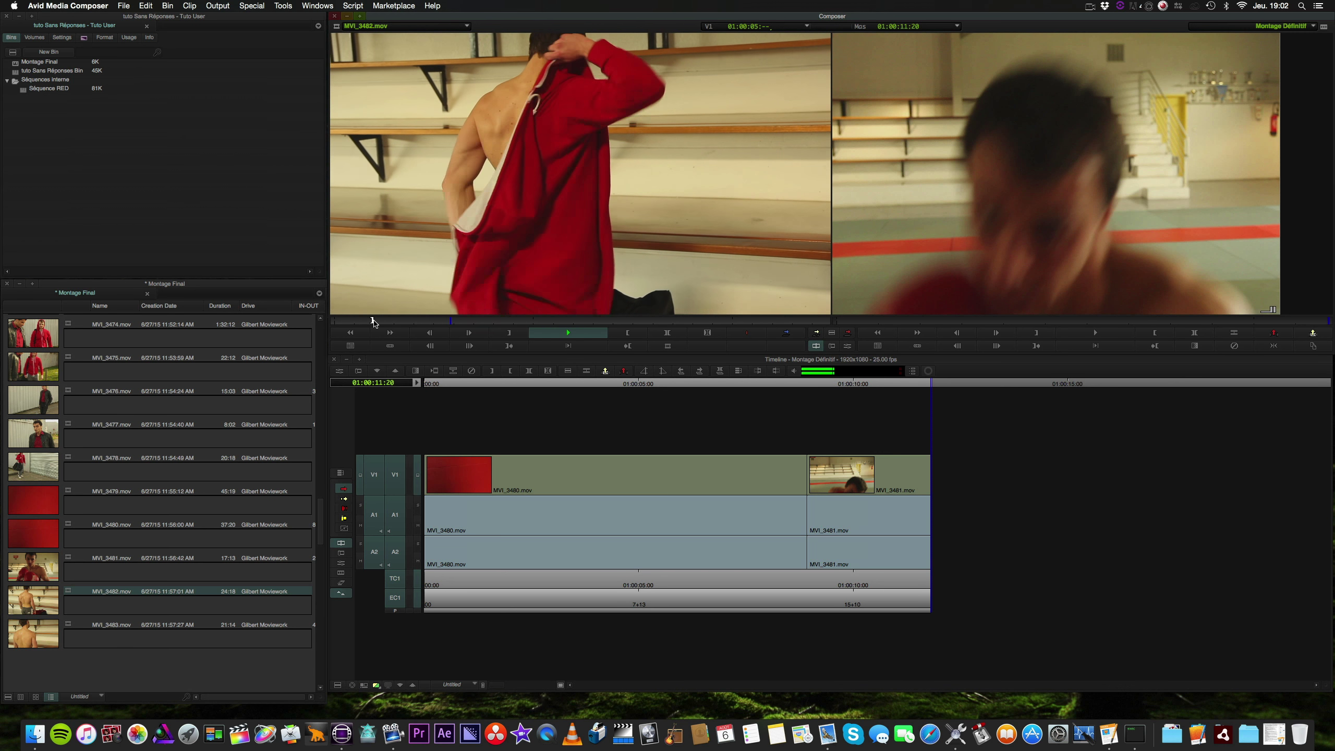
{"action": "key", "text": "k"}
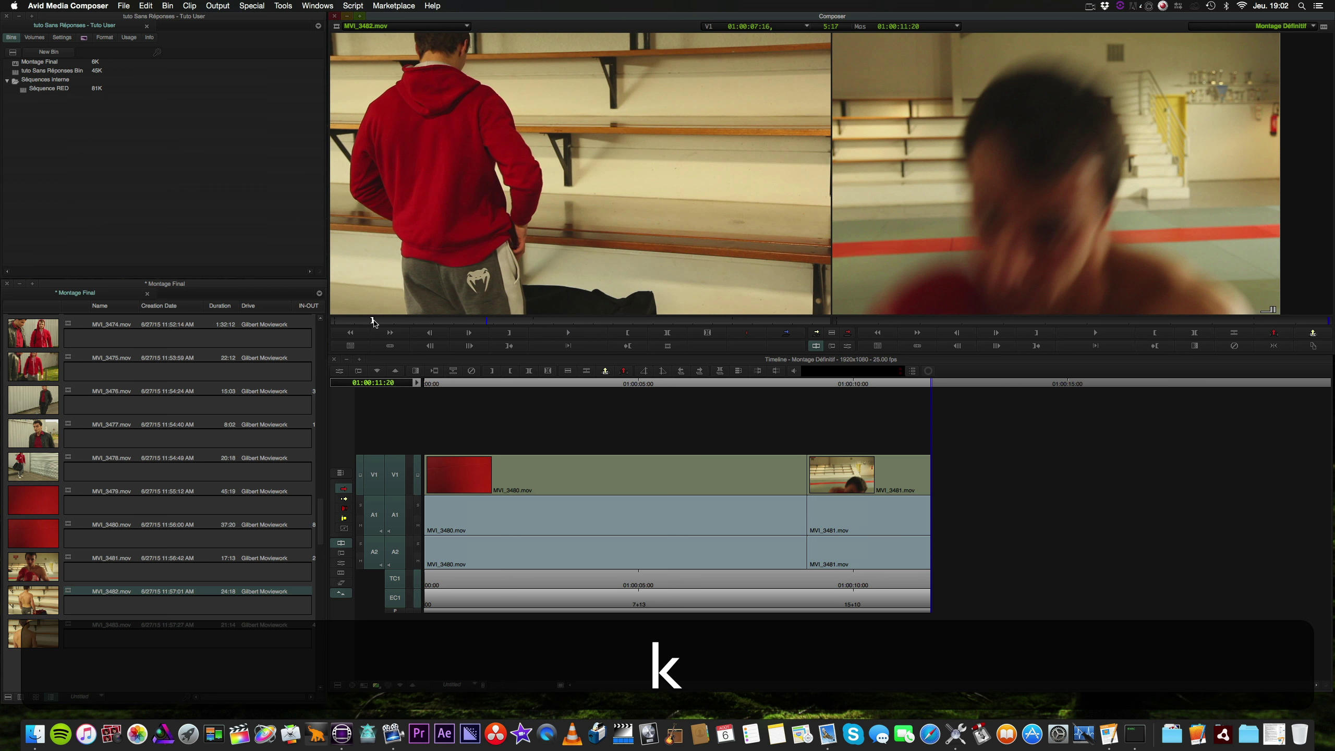
{"action": "key", "text": "v"}
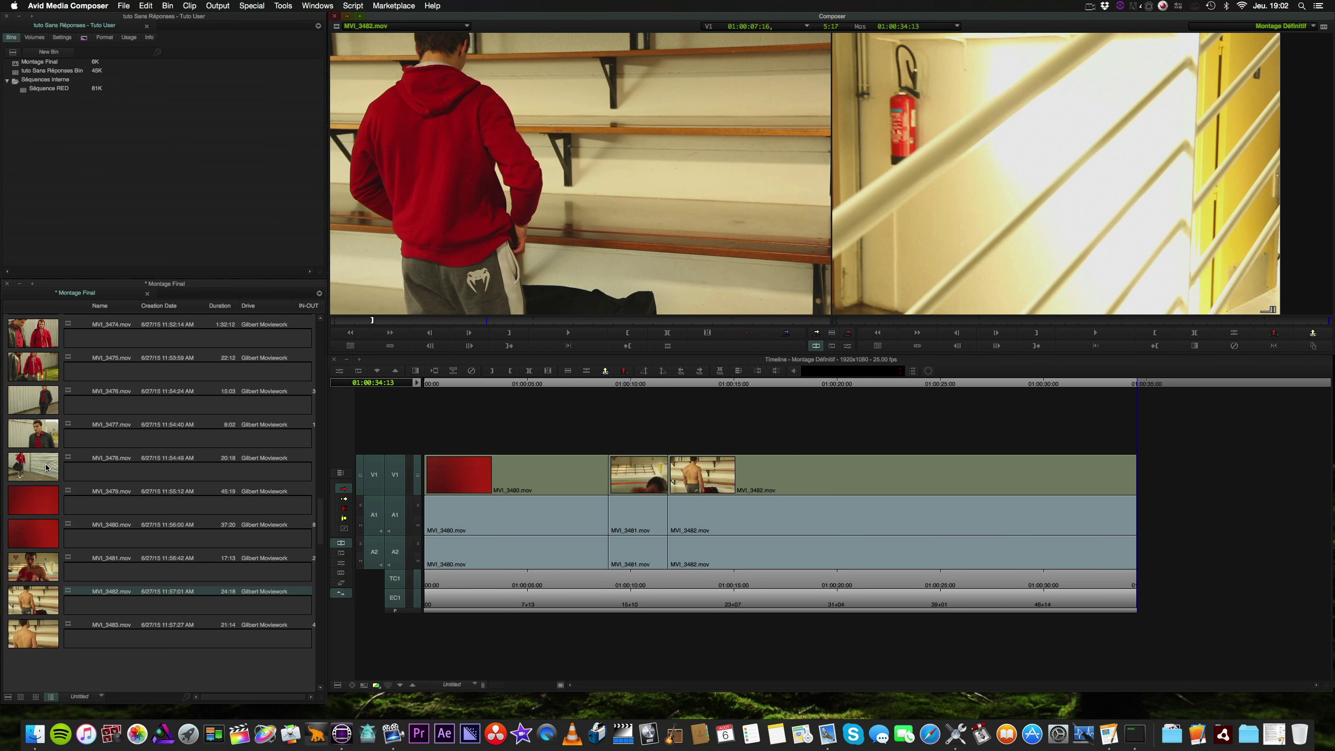
Load MVI_3456.mov from the bin, review the hooded man at the door and move its in point back to about 19 seconds
{"action": "scroll", "coordinate": [35, 469], "scroll_direction": "up", "scroll_amount": 8}
{"action": "double_click", "coordinate": [35, 413]}
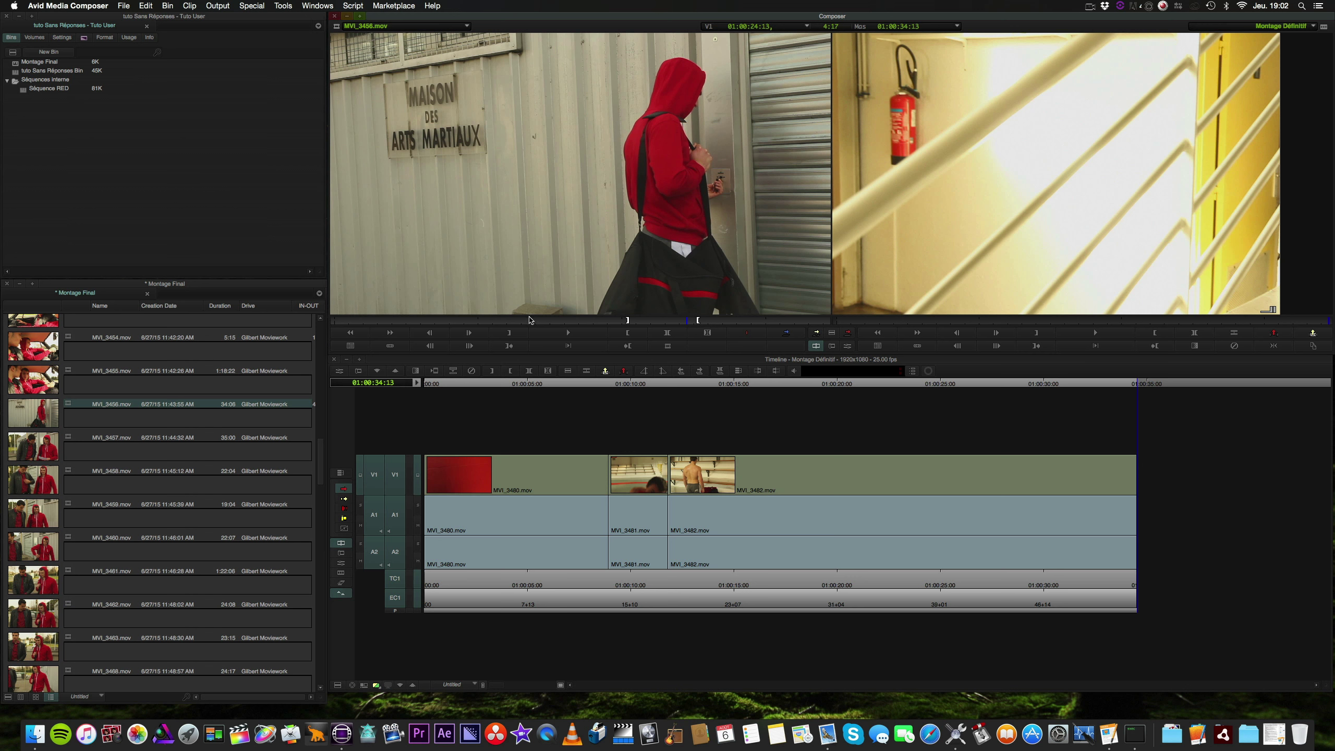
{"action": "key", "text": "l"}
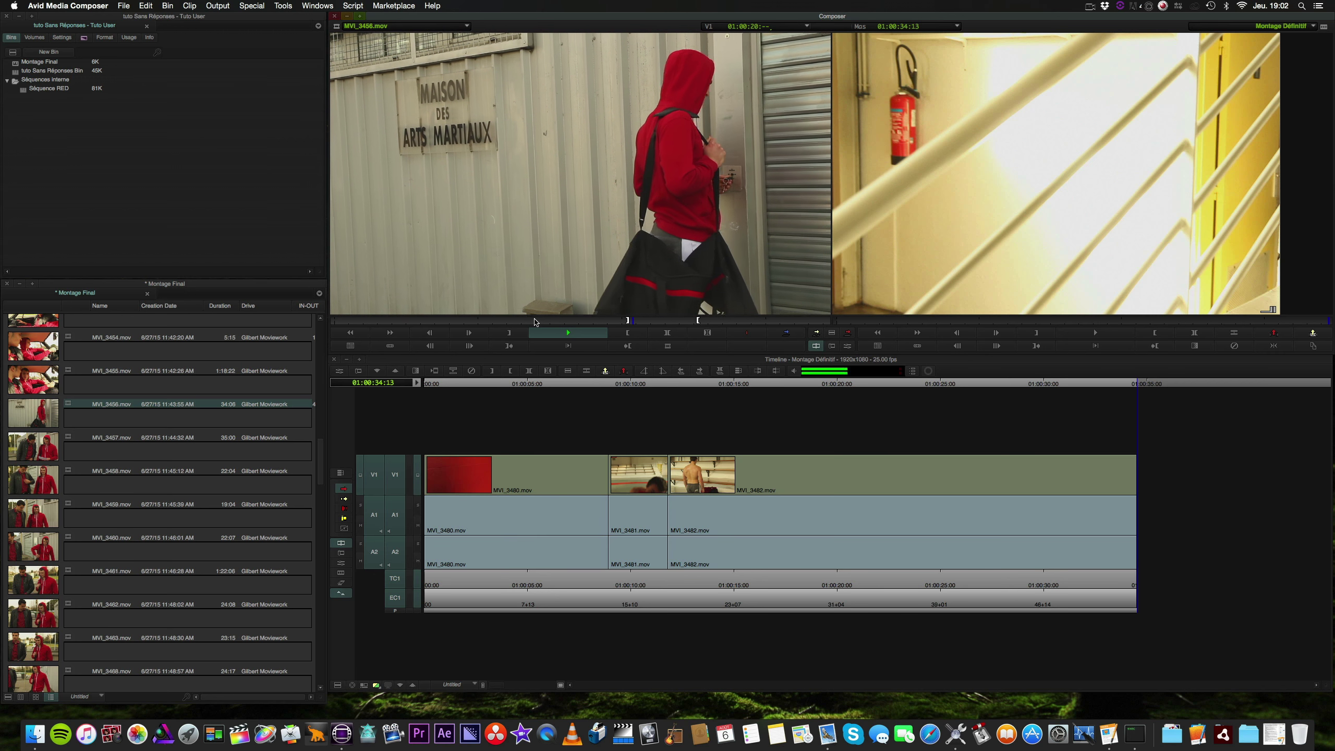
{"action": "key", "text": "j"}
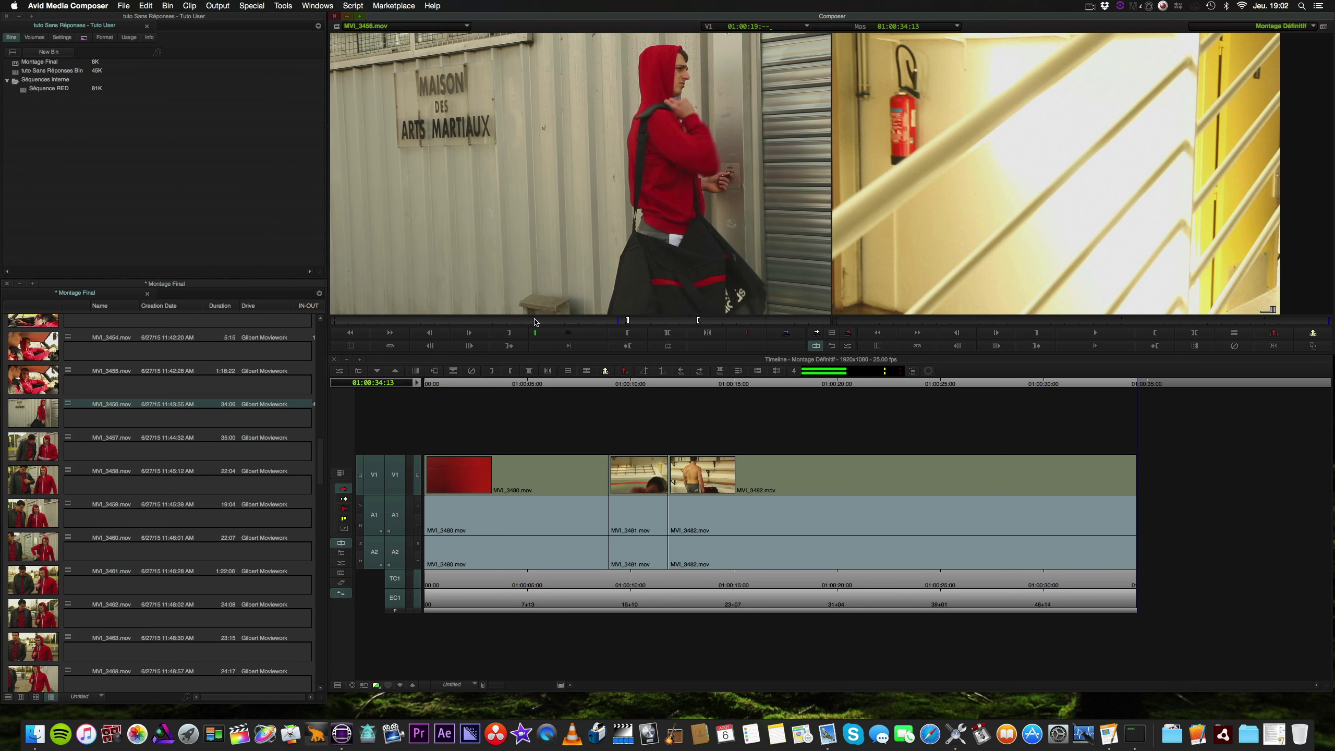
{"action": "key", "text": "l"}
{"action": "key", "text": "k"}
{"action": "key", "text": "j"}
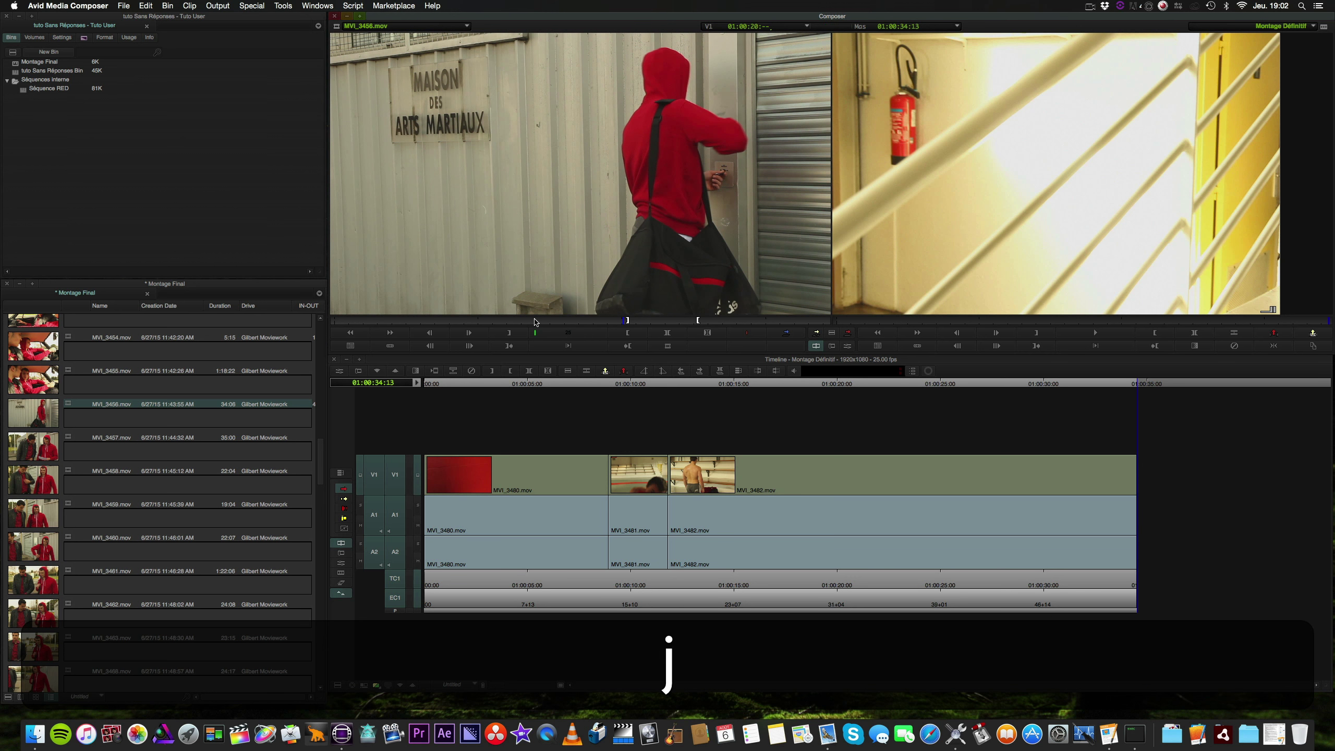
{"action": "key", "text": "k"}
{"action": "key", "text": "l"}
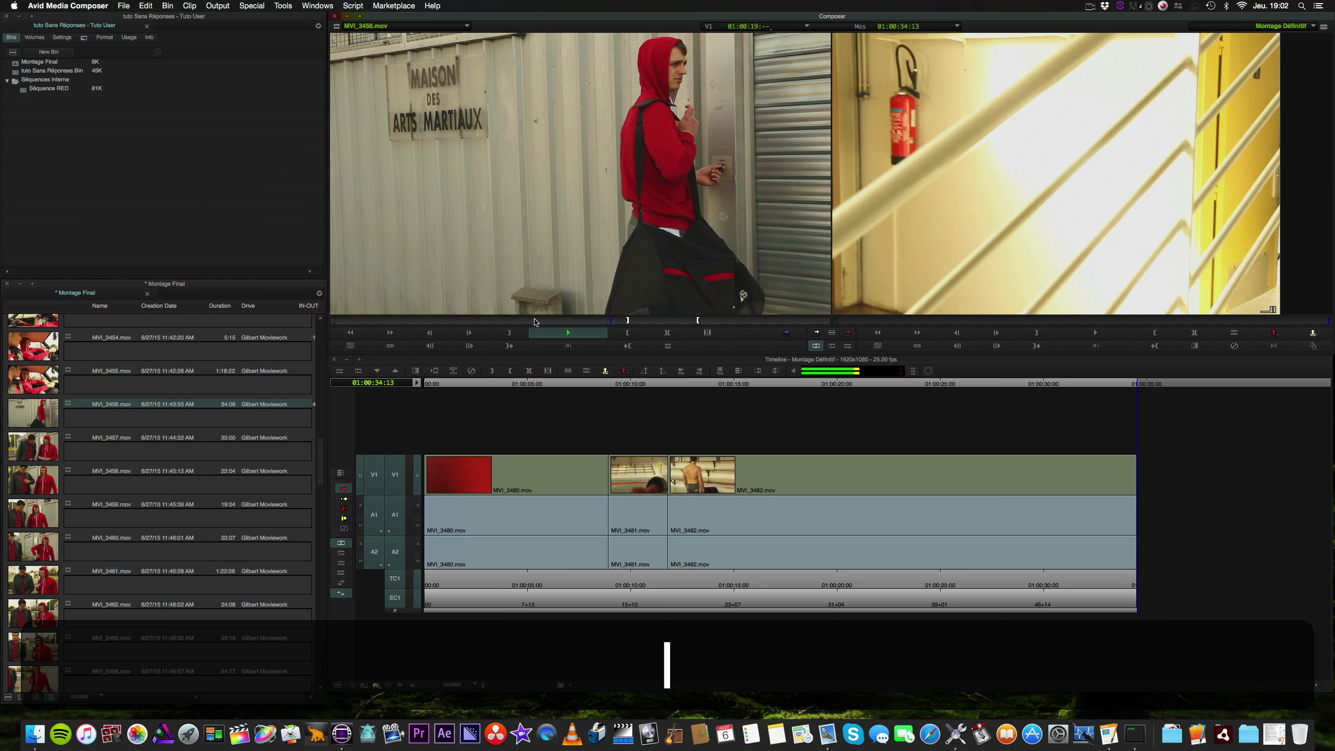
{"action": "key", "text": "k"}
{"action": "key", "text": "j"}
Play MVI_3456.mov to 01:00:25:05 and splice its 5:17 segment at the end of the sequence
{"action": "key", "text": "l"}
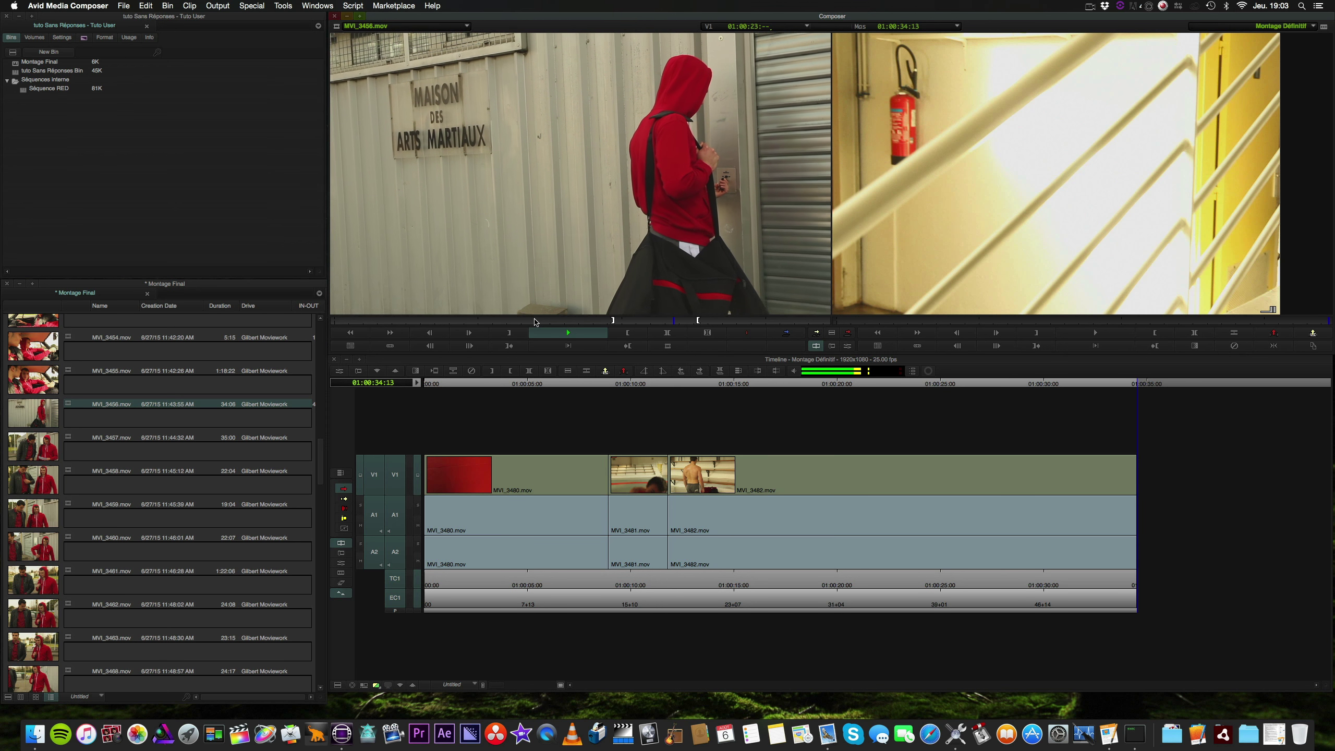
{"action": "key", "text": "k"}
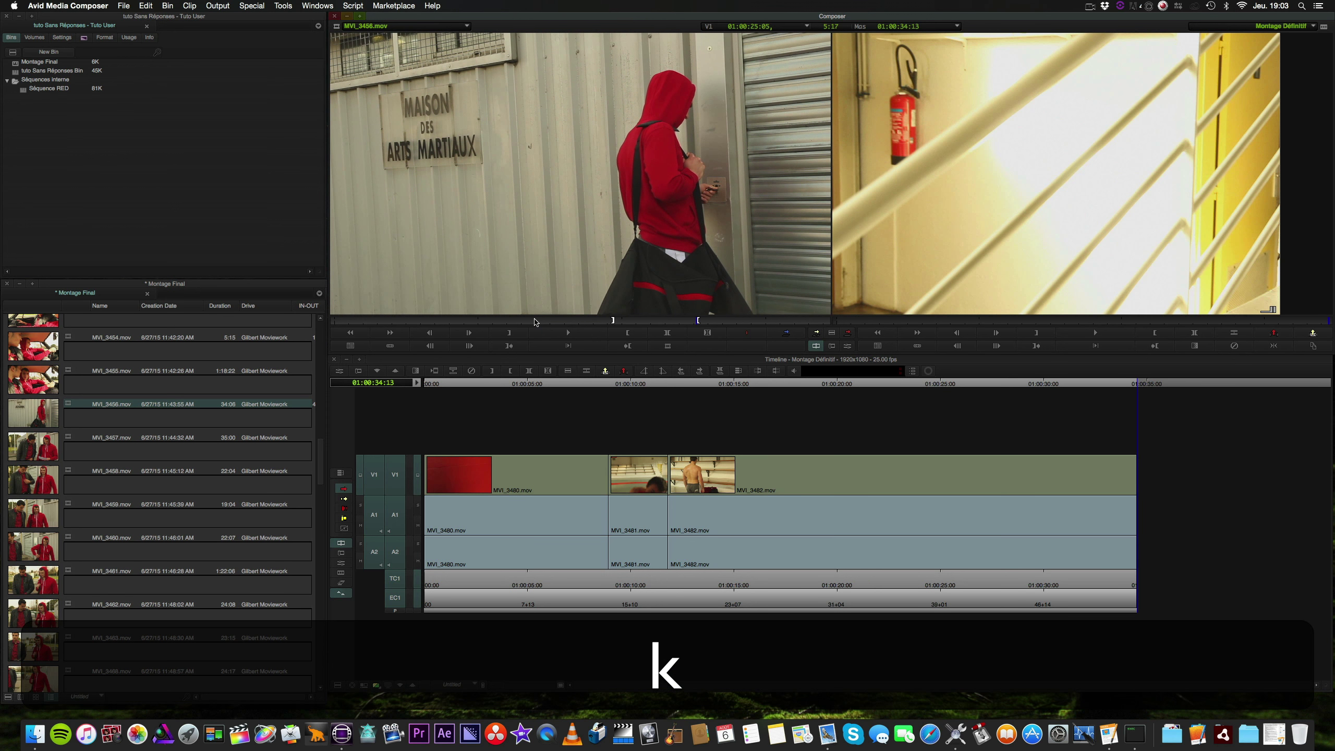
{"action": "key", "text": "v"}
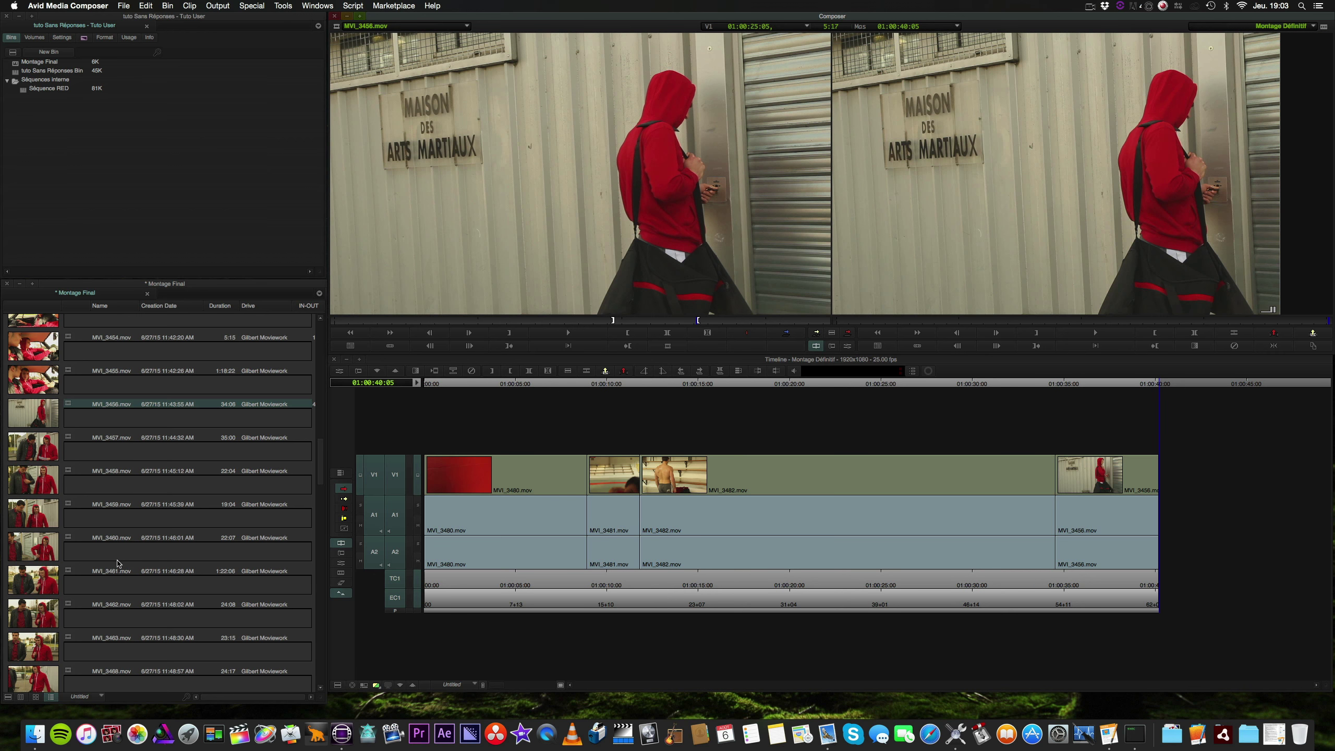
Load MVI_3476.mov, review the man in the leather jacket and mark a 3:08 segment ending at 01:00:12:00
{"action": "left_click", "coordinate": [323, 477]}
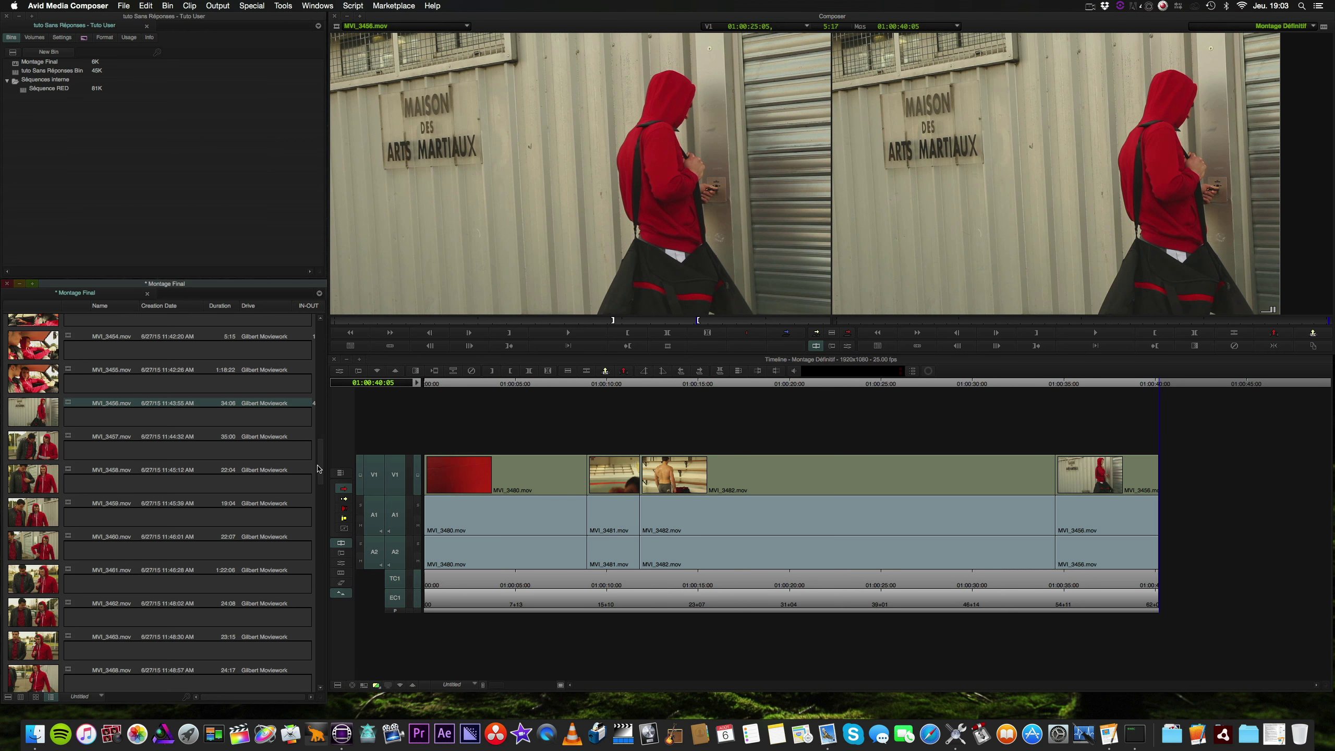
{"action": "double_click", "coordinate": [28, 533]}
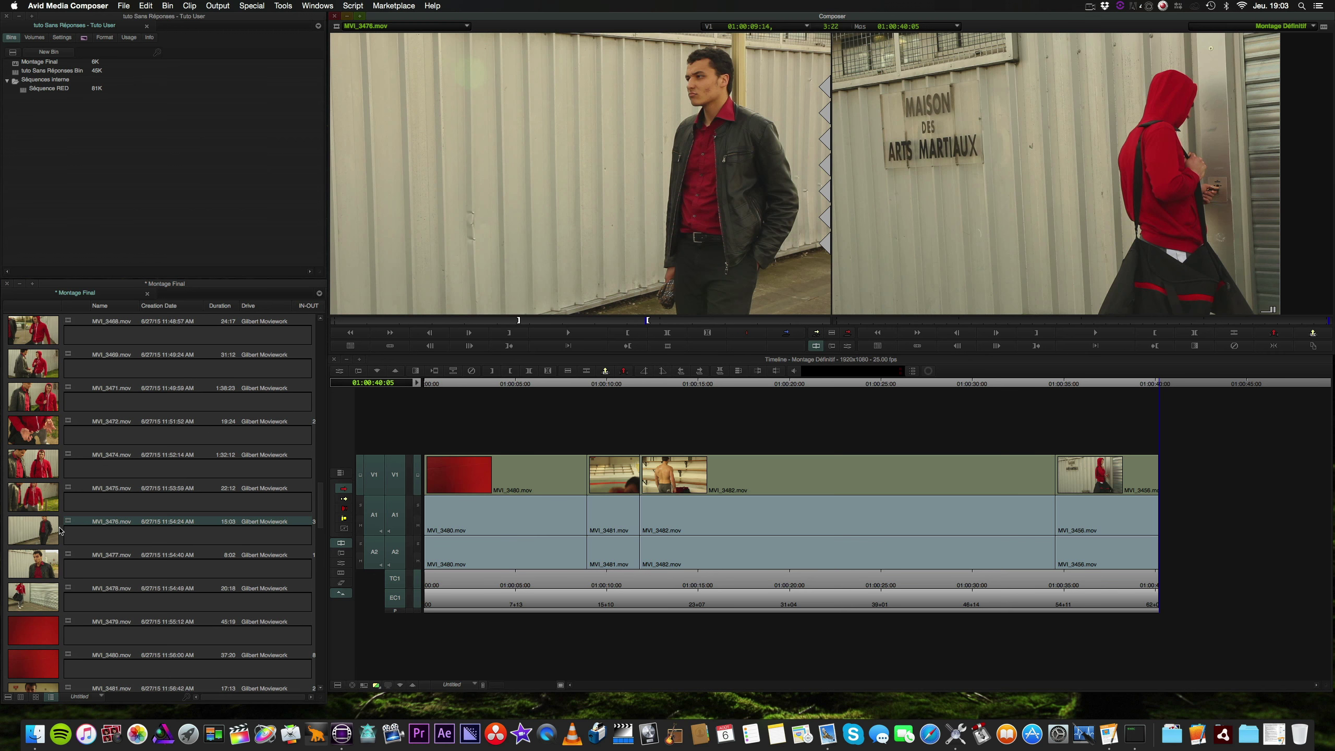
{"action": "left_click_drag", "start_coordinate": [576, 321], "coordinate": [583, 322]}
{"action": "left_click", "coordinate": [568, 332]}
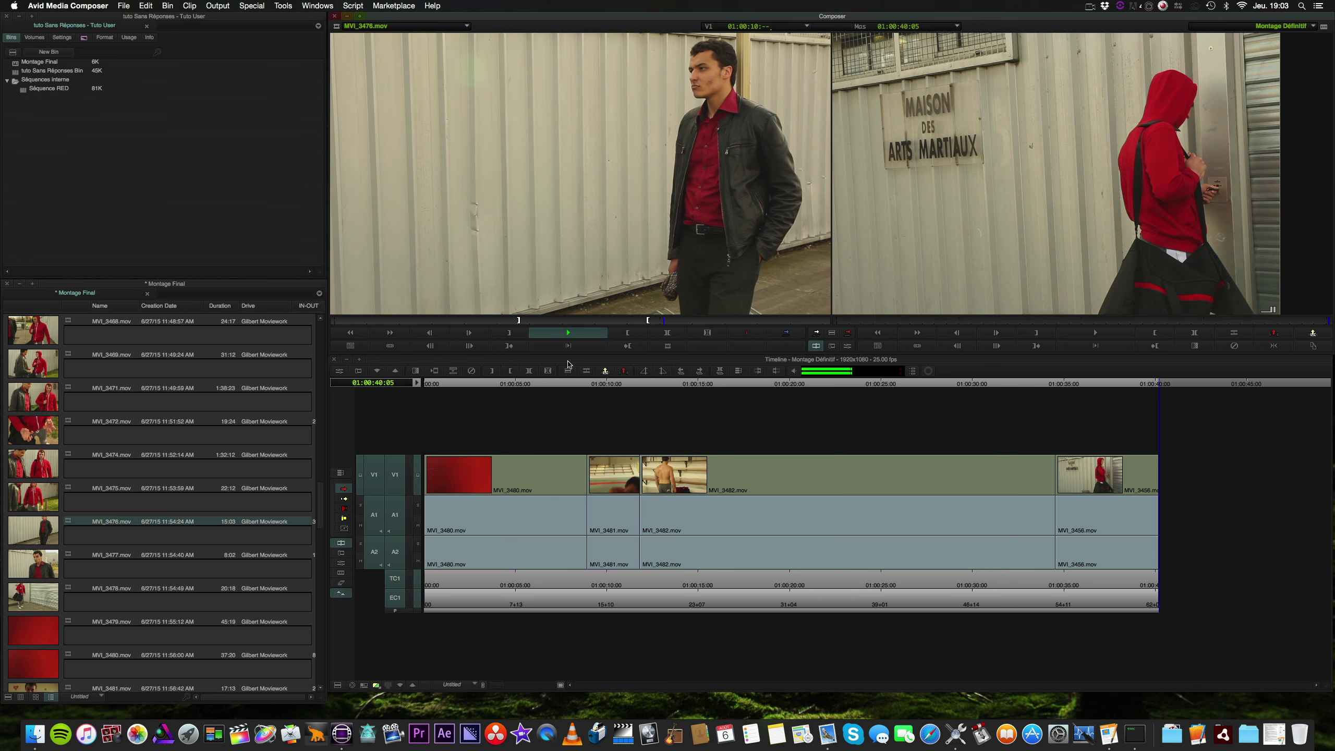
{"action": "key", "text": "k"}
{"action": "key", "text": "j"}
{"action": "key", "text": "l"}
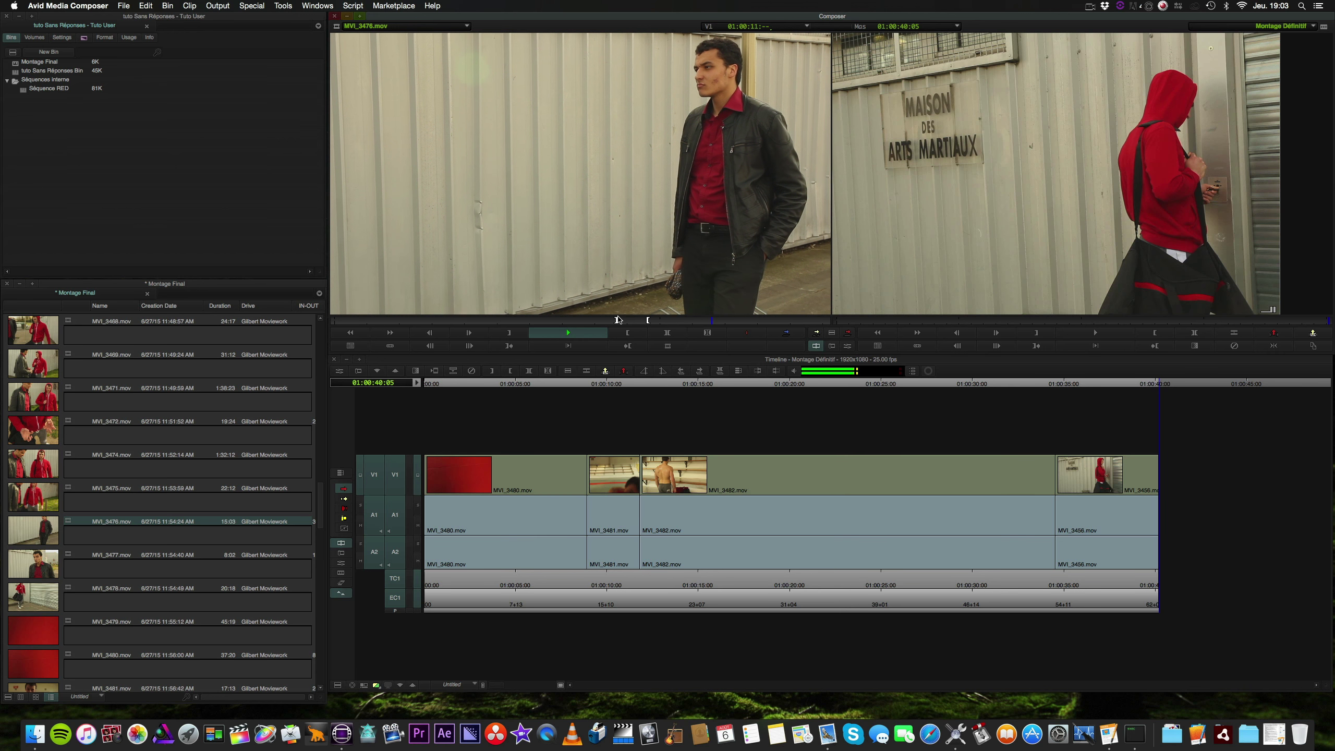
{"action": "key", "text": "k"}
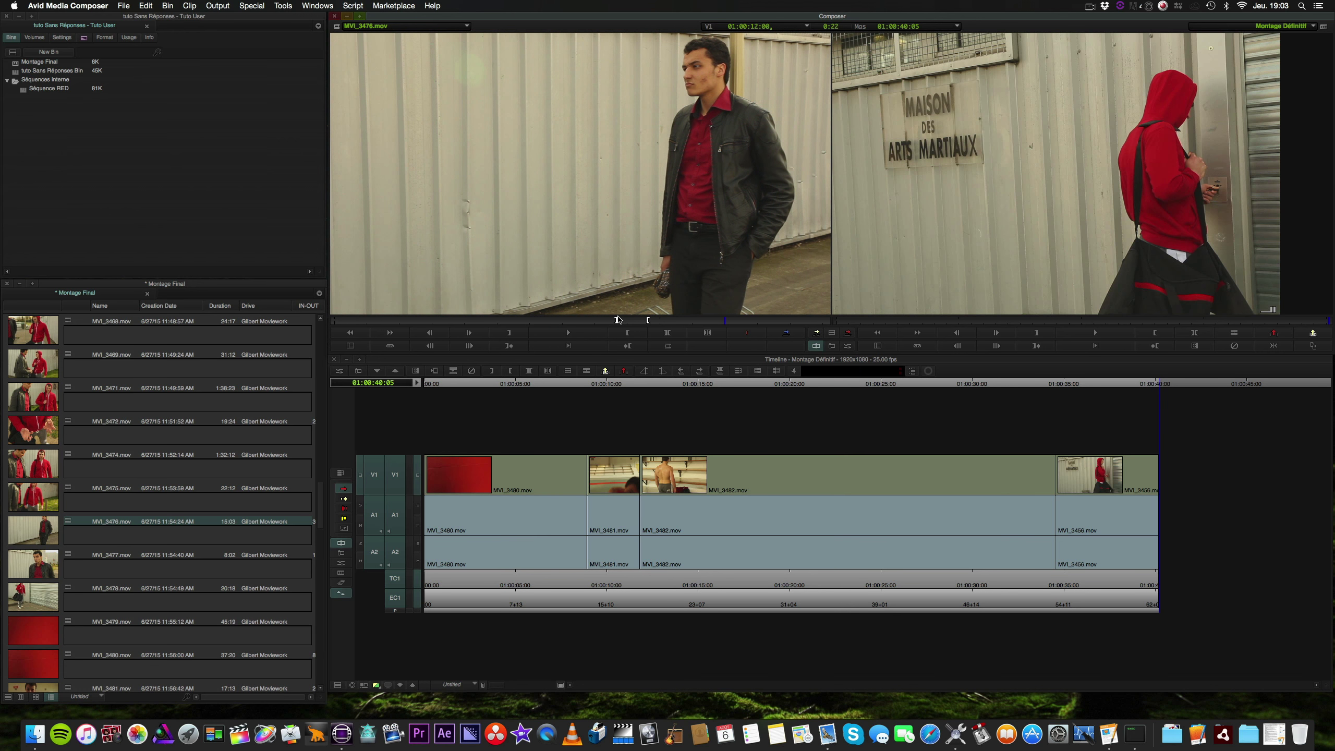
{"action": "key", "text": "o"}
Load MVI_3477.mov, mark a 2:22 segment ending at 01:00:05:11 and splice it at the end of the sequence
{"action": "double_click", "coordinate": [24, 565]}
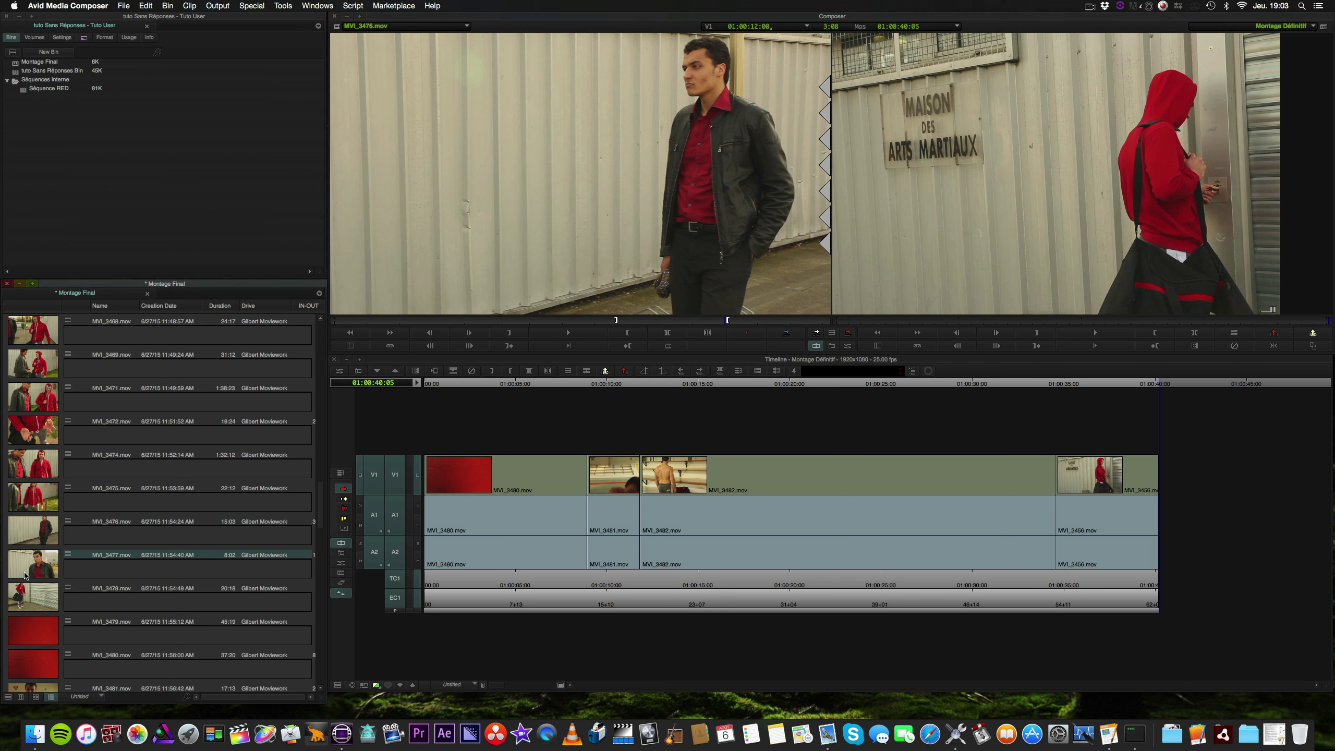
{"action": "left_click", "coordinate": [492, 320]}
{"action": "key", "text": "i"}
{"action": "left_click", "coordinate": [568, 332]}
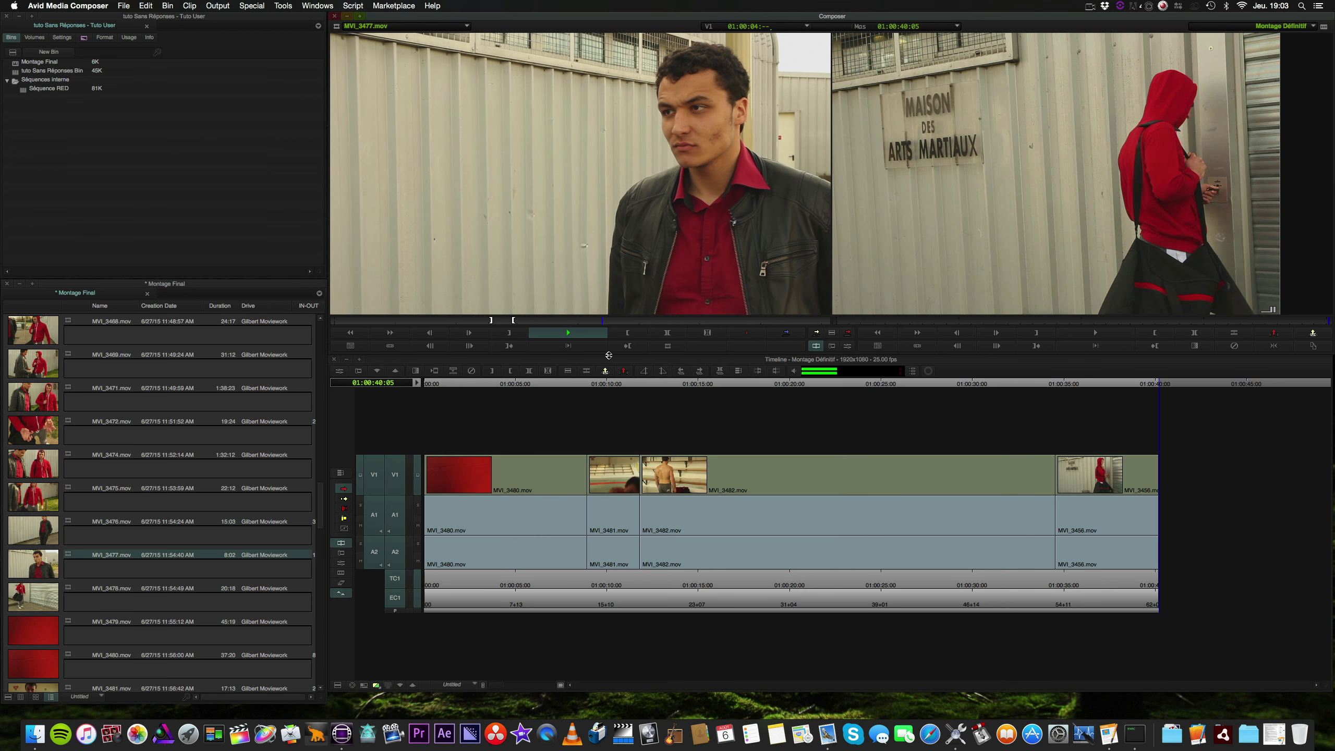
{"action": "key", "text": "k"}
{"action": "key", "text": "o"}
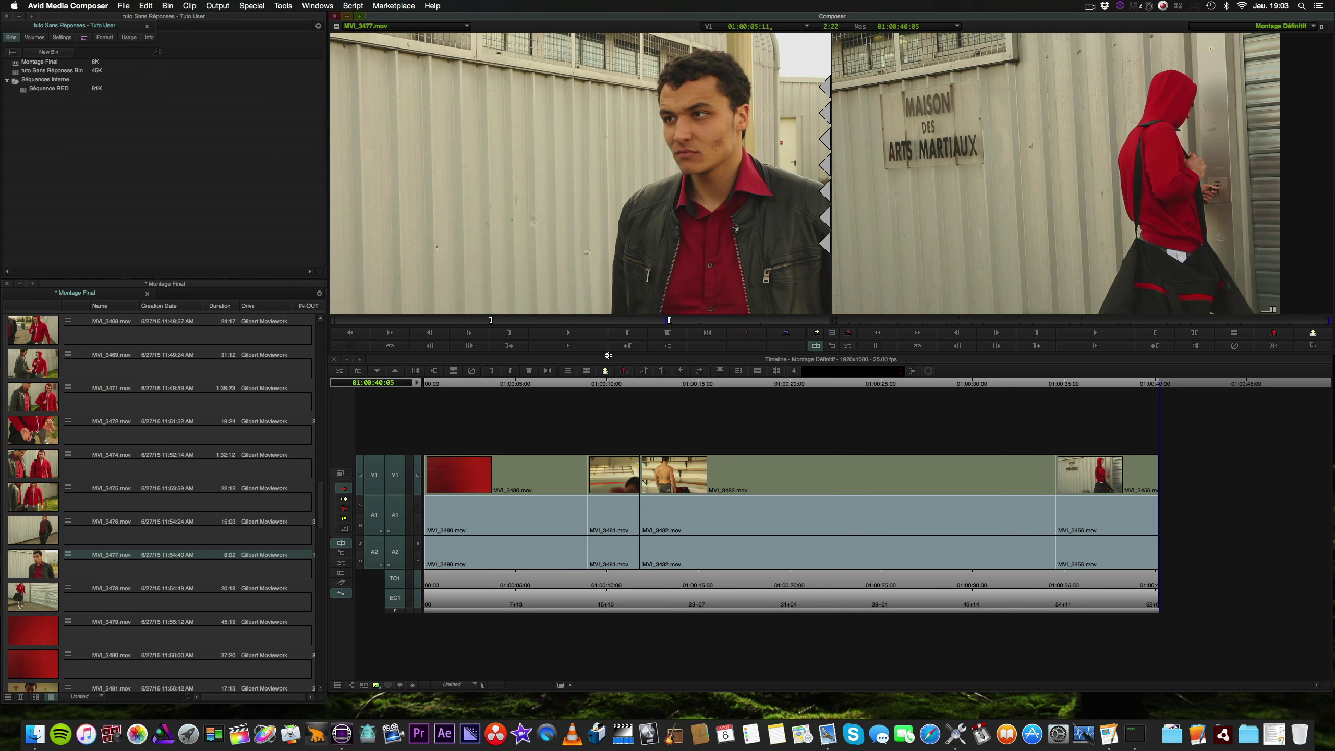
{"action": "key", "text": "v"}
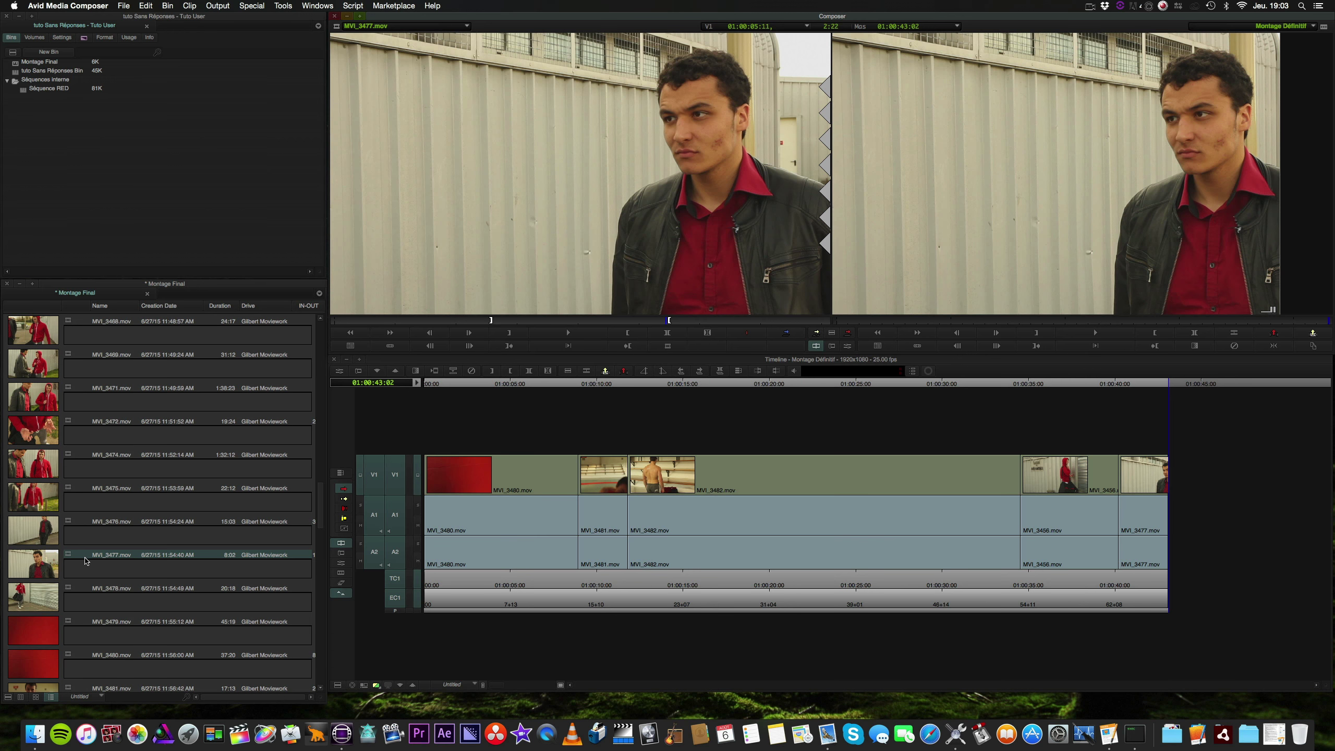
Find MVI_3478.mov in the Montage Final bin, load it and play the hooded man's walk to look for a starting point
{"action": "scroll", "coordinate": [319, 482], "scroll_direction": "up", "scroll_amount": 6}
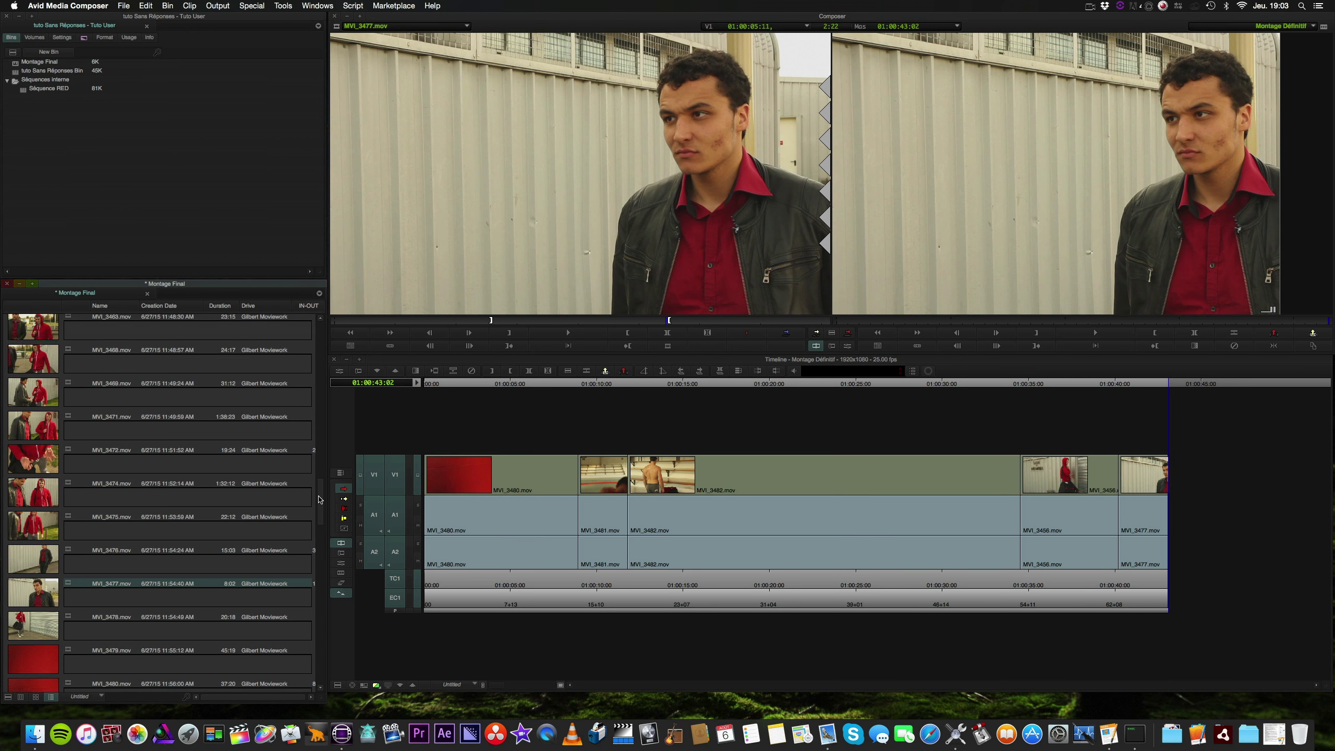
{"action": "left_click_drag", "start_coordinate": [319, 482], "coordinate": [292, 545]}
{"action": "scroll", "coordinate": [292, 544], "scroll_direction": "up", "scroll_amount": 7}
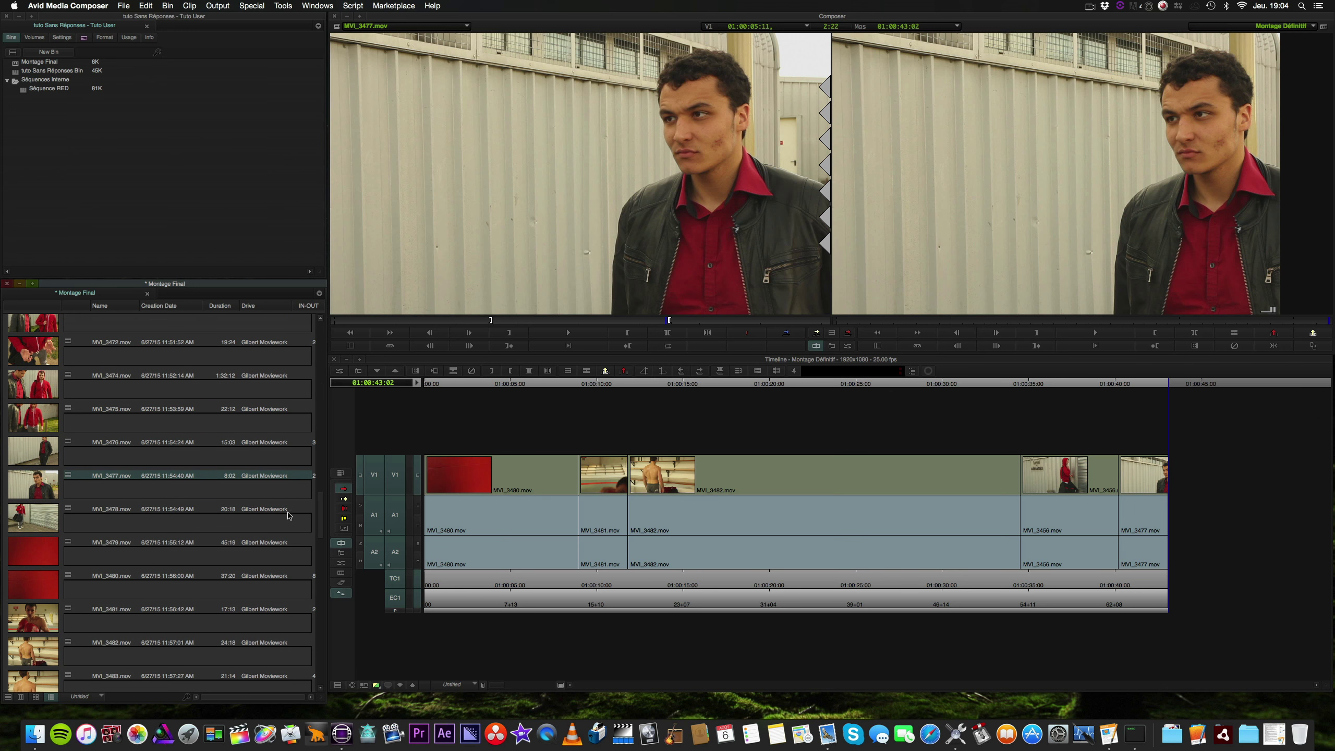
{"action": "double_click", "coordinate": [146, 515]}
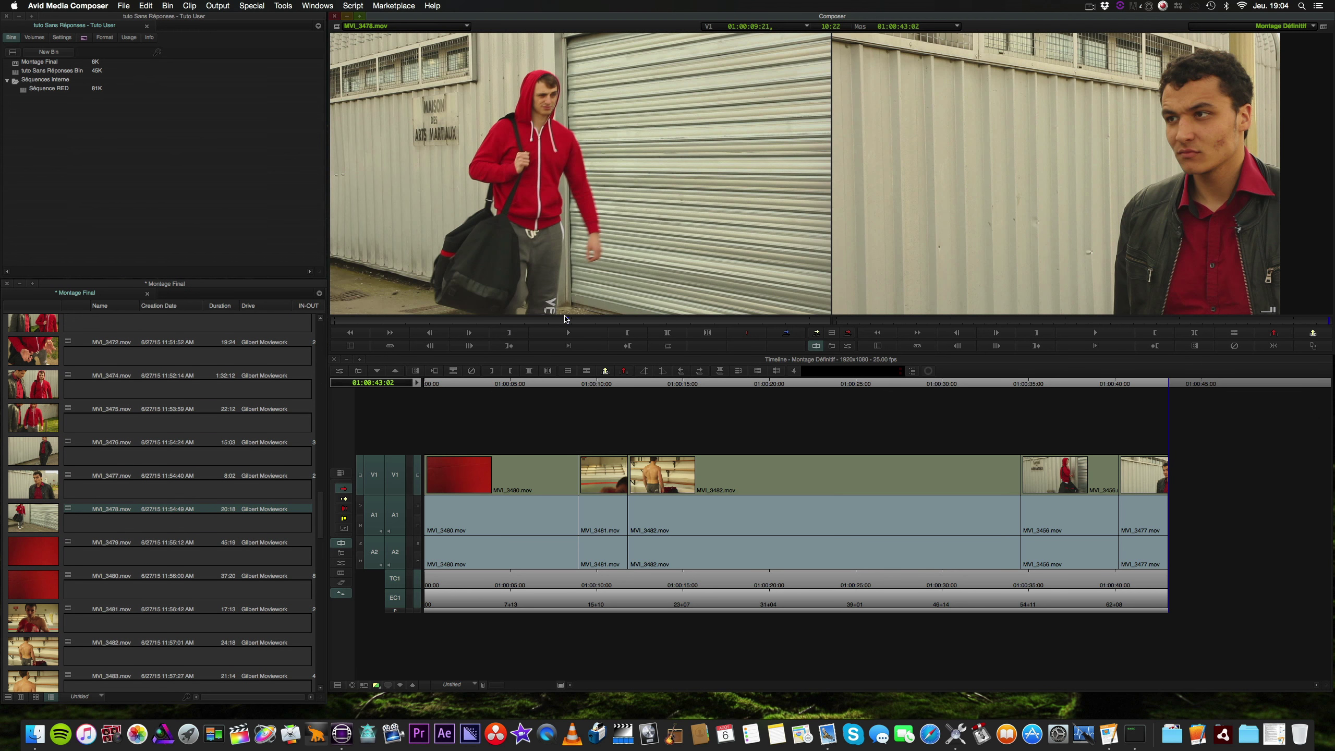
{"action": "key", "text": "space"}
{"action": "left_click", "coordinate": [499, 320]}
{"action": "key", "text": "space"}
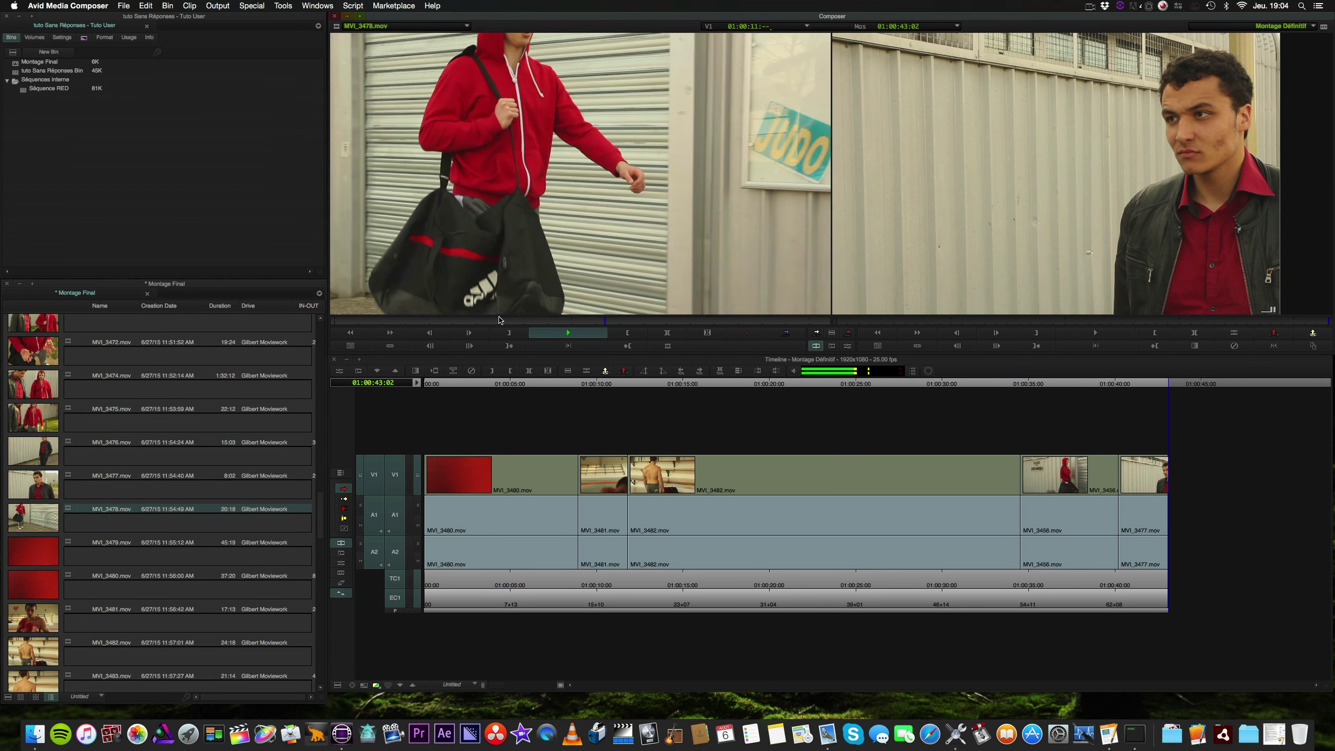
Play back and forth over the hooded man's walk in MVI_3478.mov and mark the in point at 01:00:12:12
{"action": "key", "text": "k"}
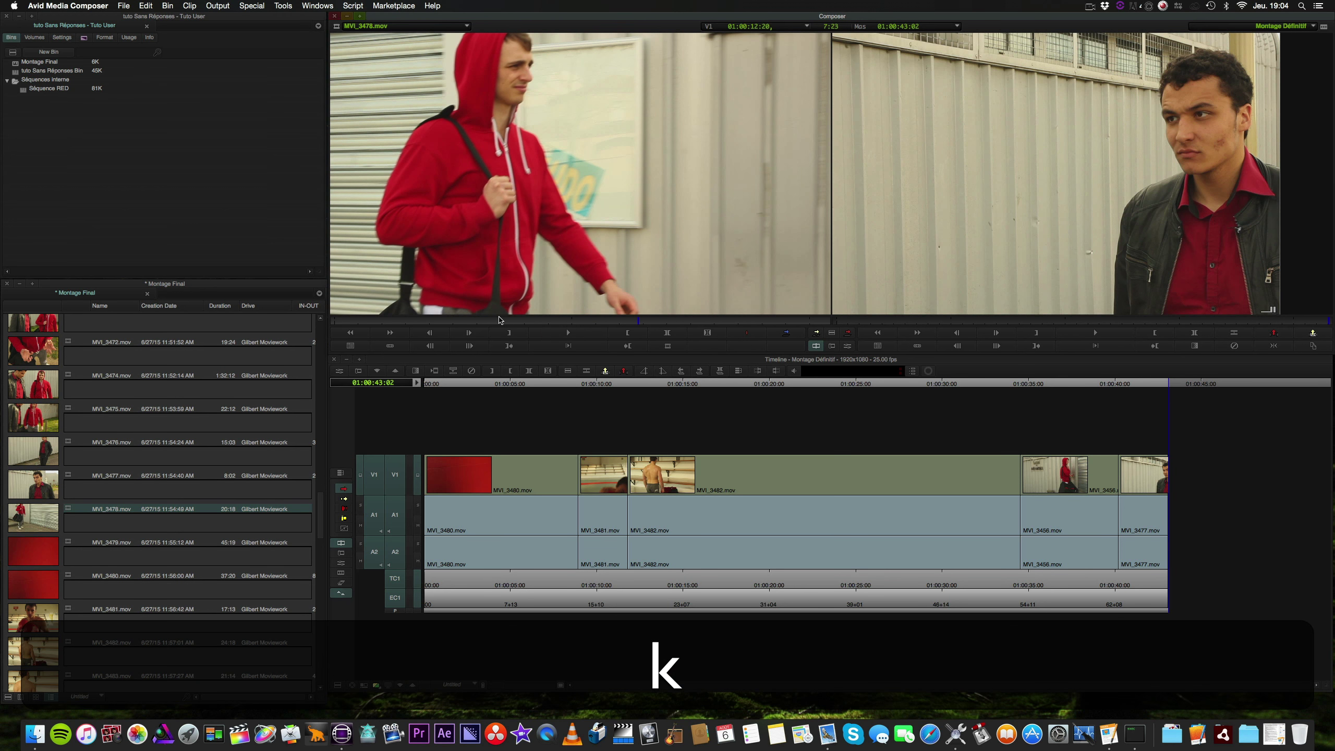
{"action": "key", "text": "j"}
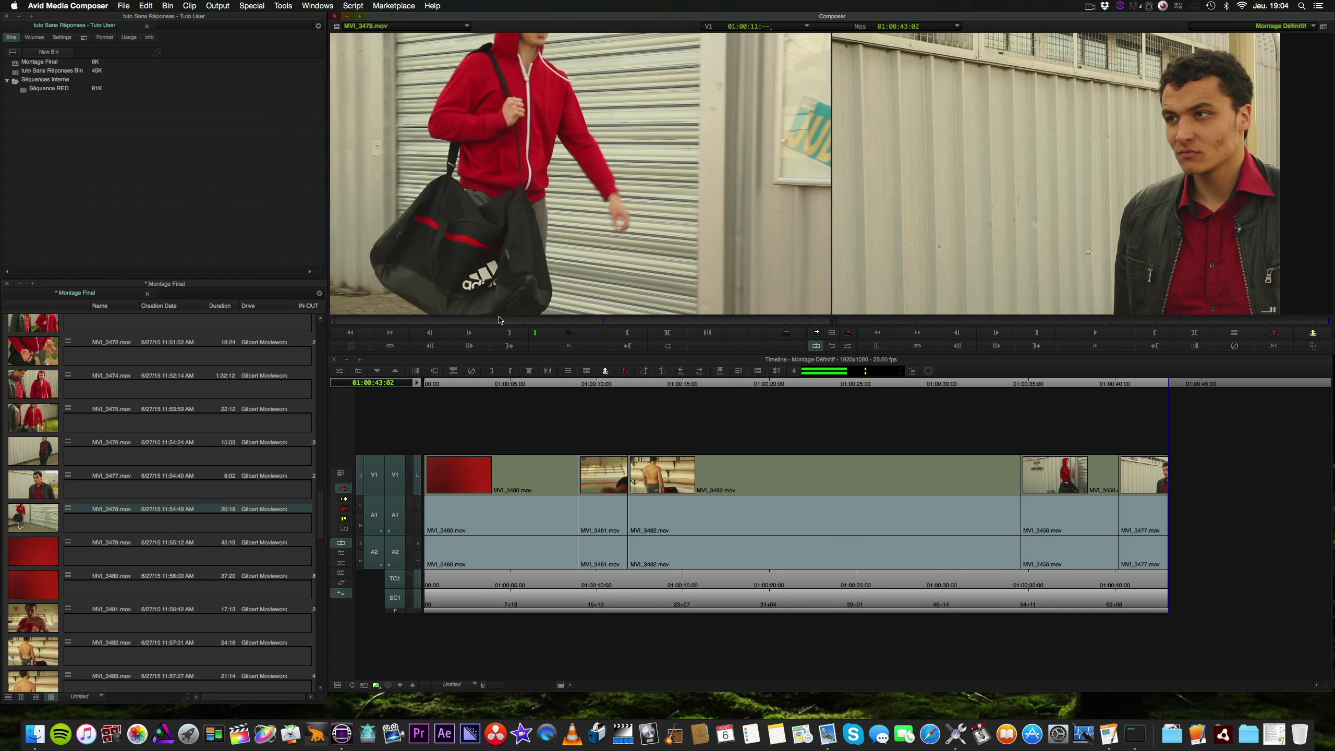
{"action": "key", "text": "k"}
{"action": "key", "text": "l"}
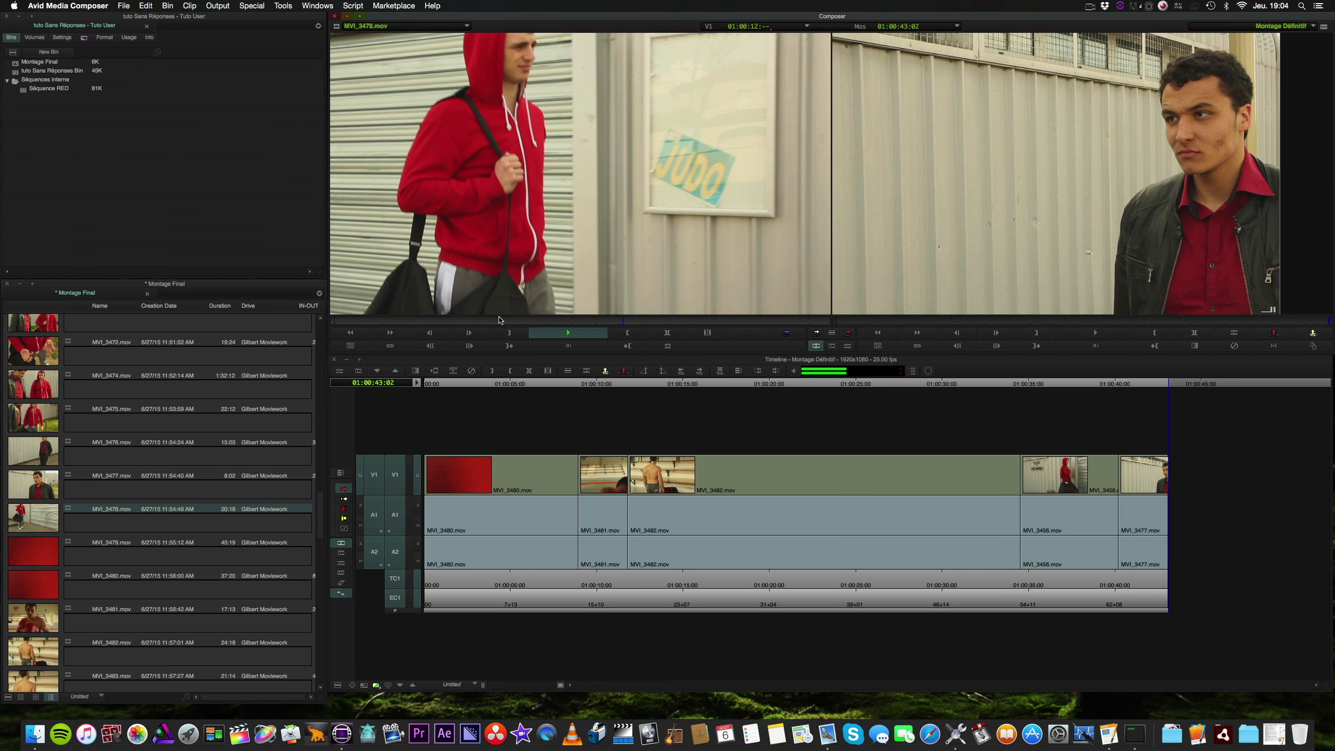
{"action": "key", "text": "k"}
{"action": "key", "text": "l"}
{"action": "key", "text": "k"}
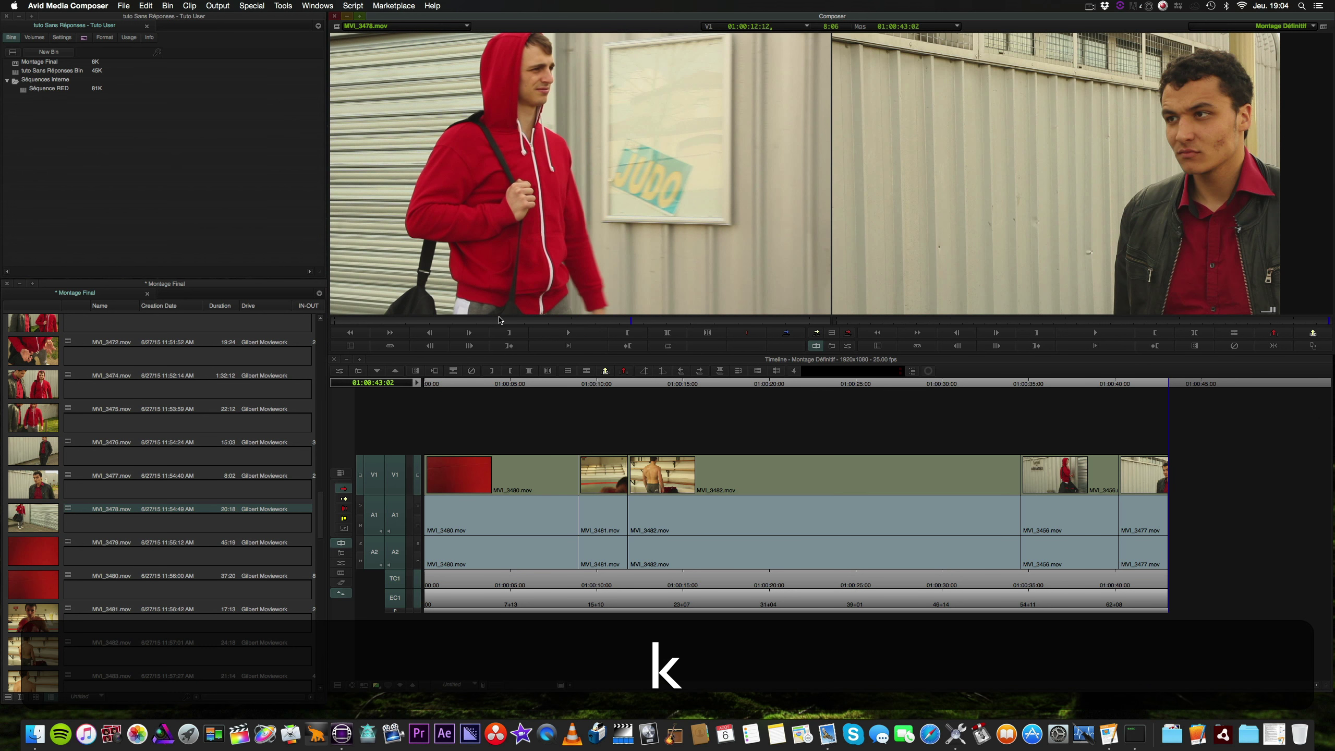
{"action": "key", "text": "i"}
Mark the out point of MVI_3478.mov at 01:00:17:24 and splice the 5:13 segment at the end of the sequence
{"action": "key", "text": "l"}
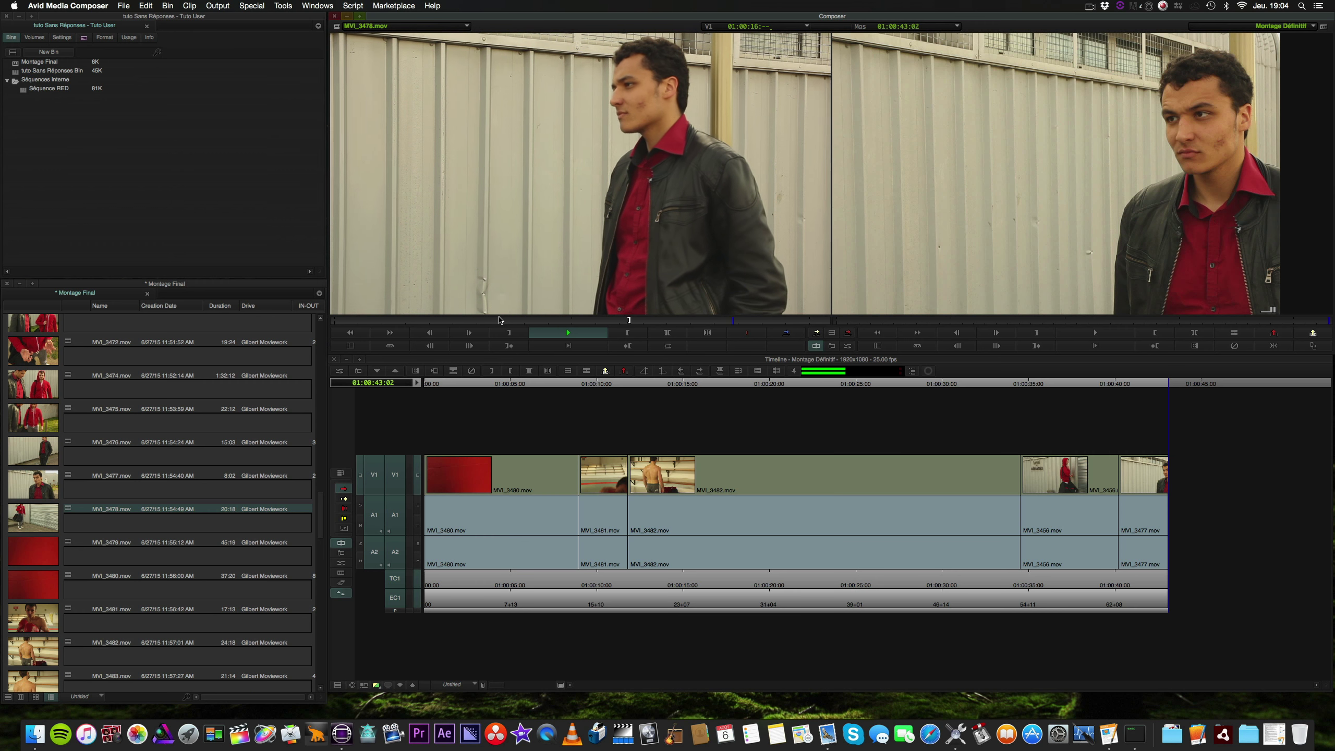
{"action": "key", "text": "k"}
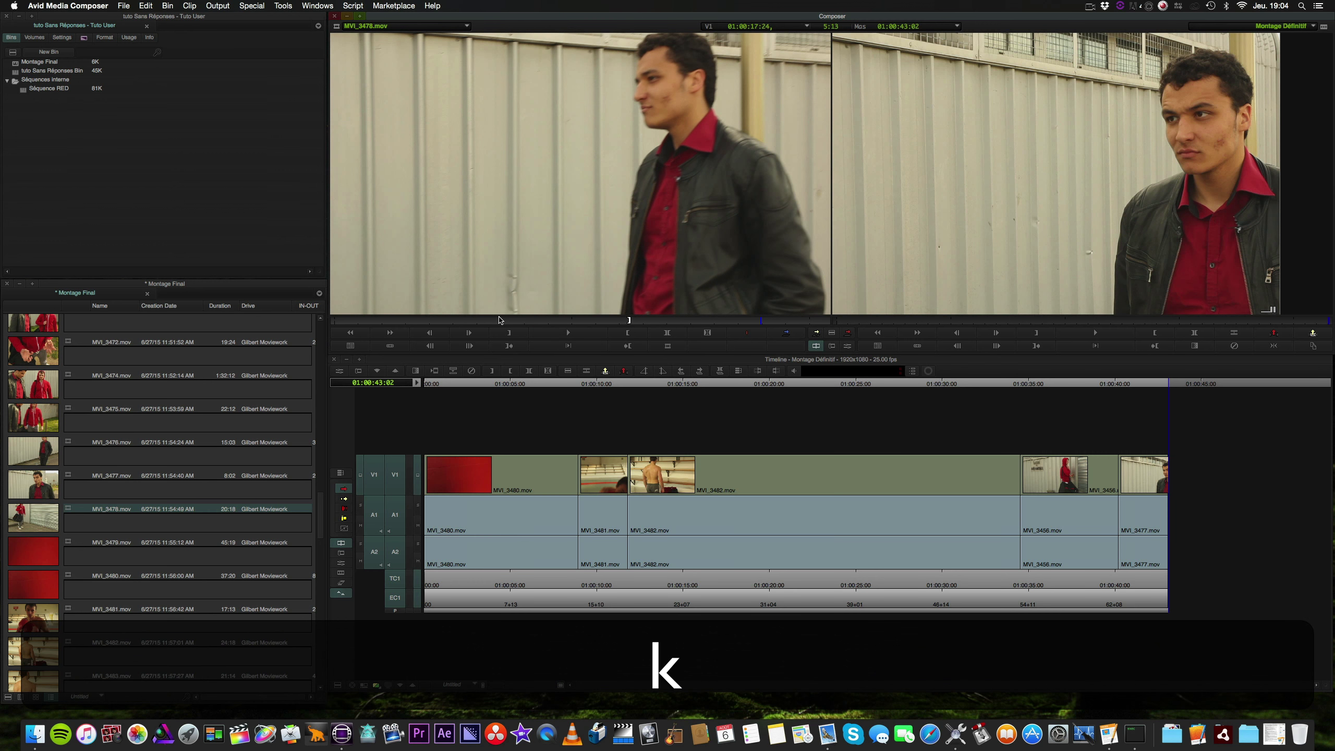
{"action": "key", "text": "o"}
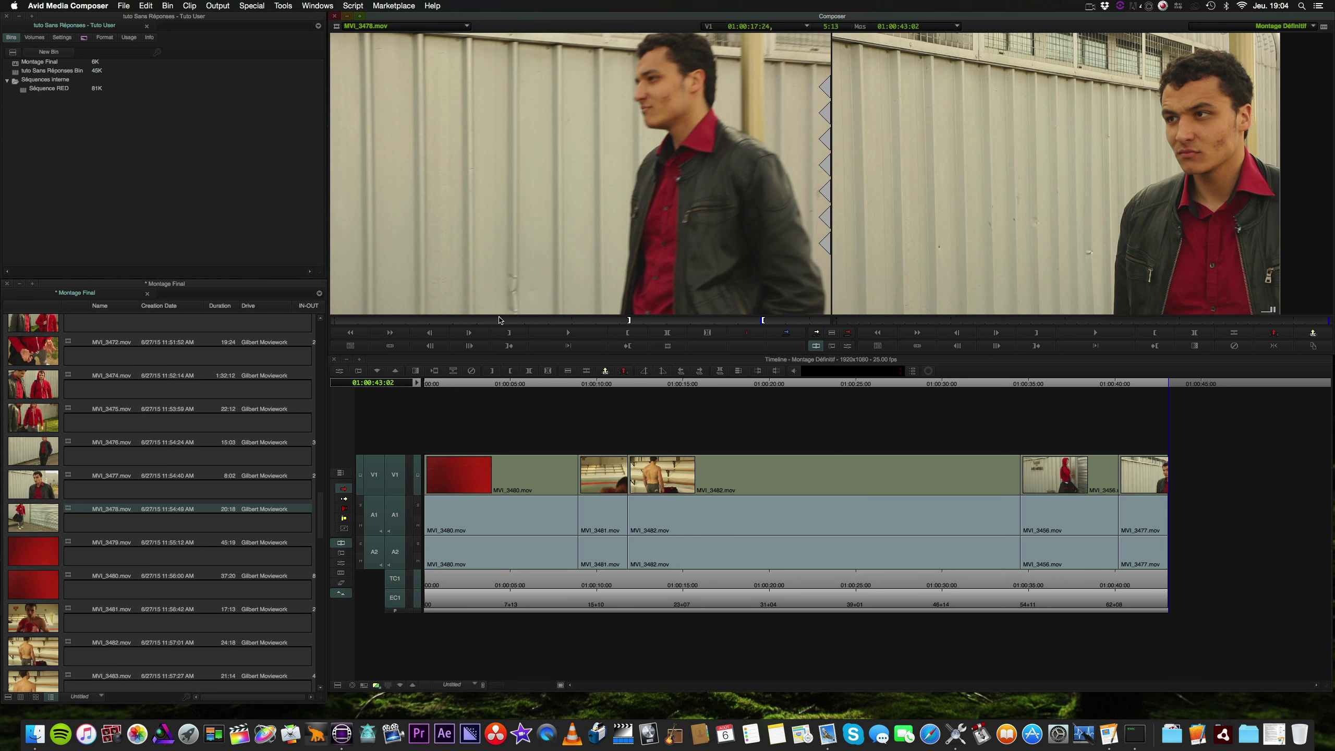
{"action": "key", "text": "v"}
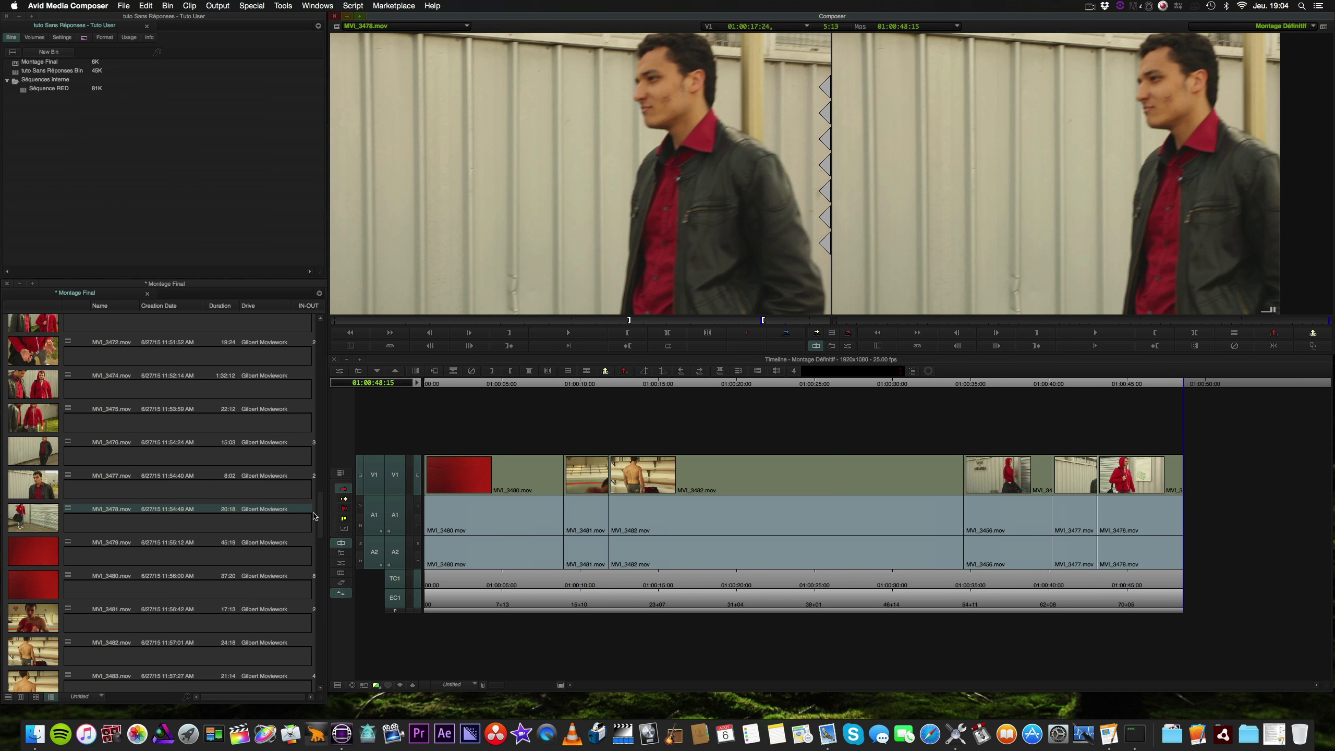
Load MVI_3422.mov, mark the in point near its start by the metal wall and play through to the shot inside the yellow car
{"action": "key", "text": "k"}
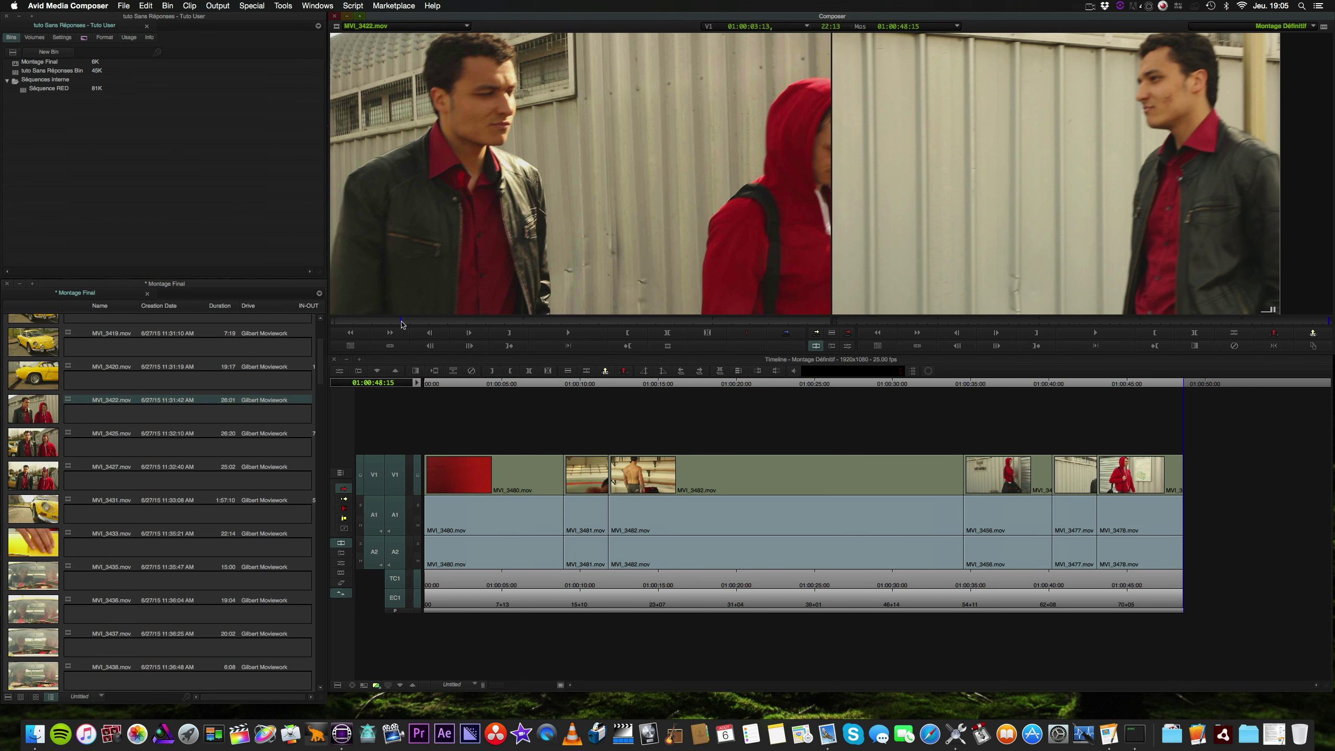
{"action": "key", "text": "l"}
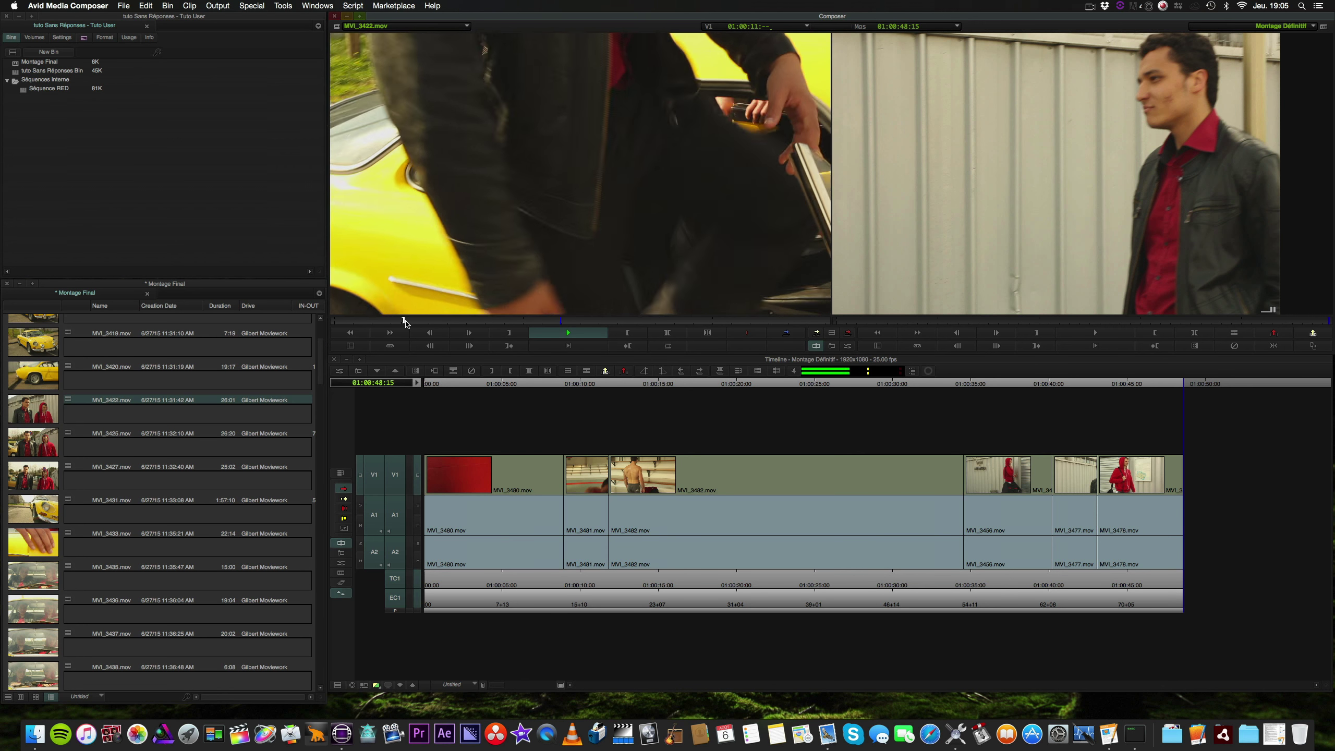
{"action": "key", "text": "k"}
{"action": "key", "text": "l"}
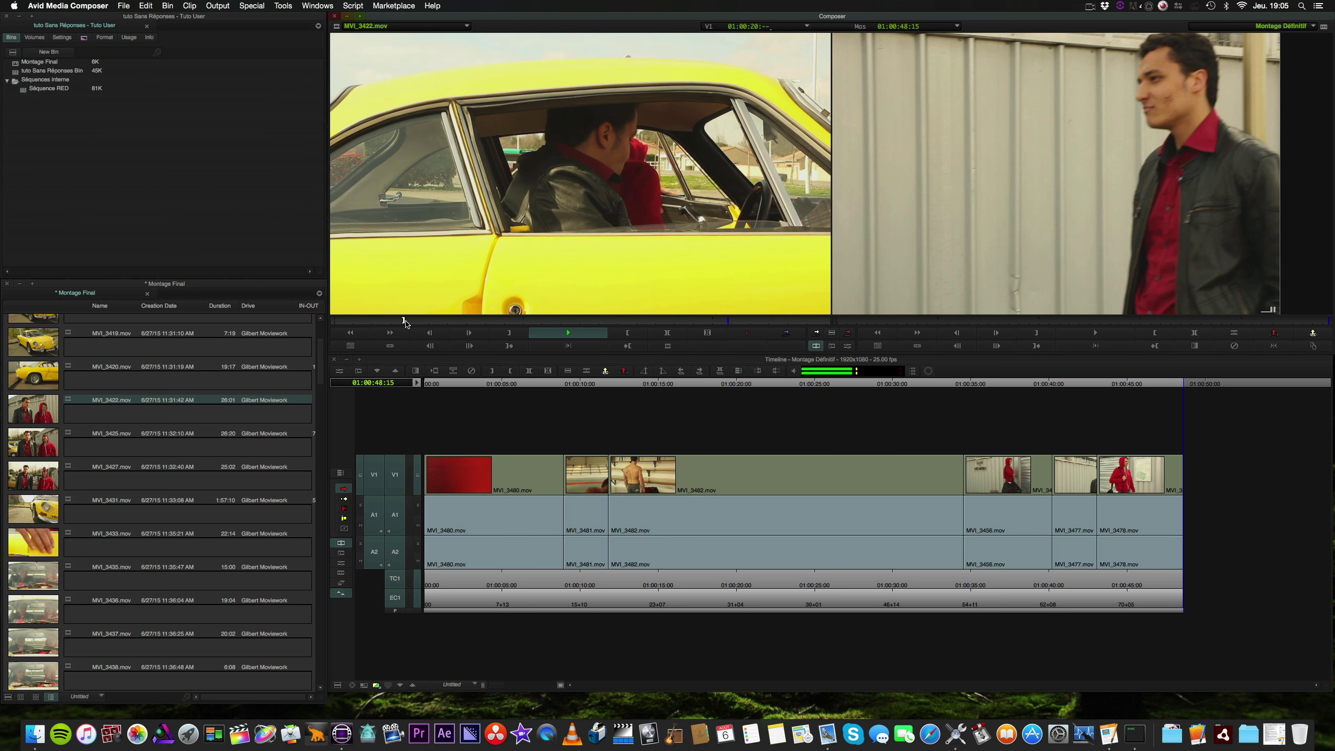
{"action": "key", "text": "k"}
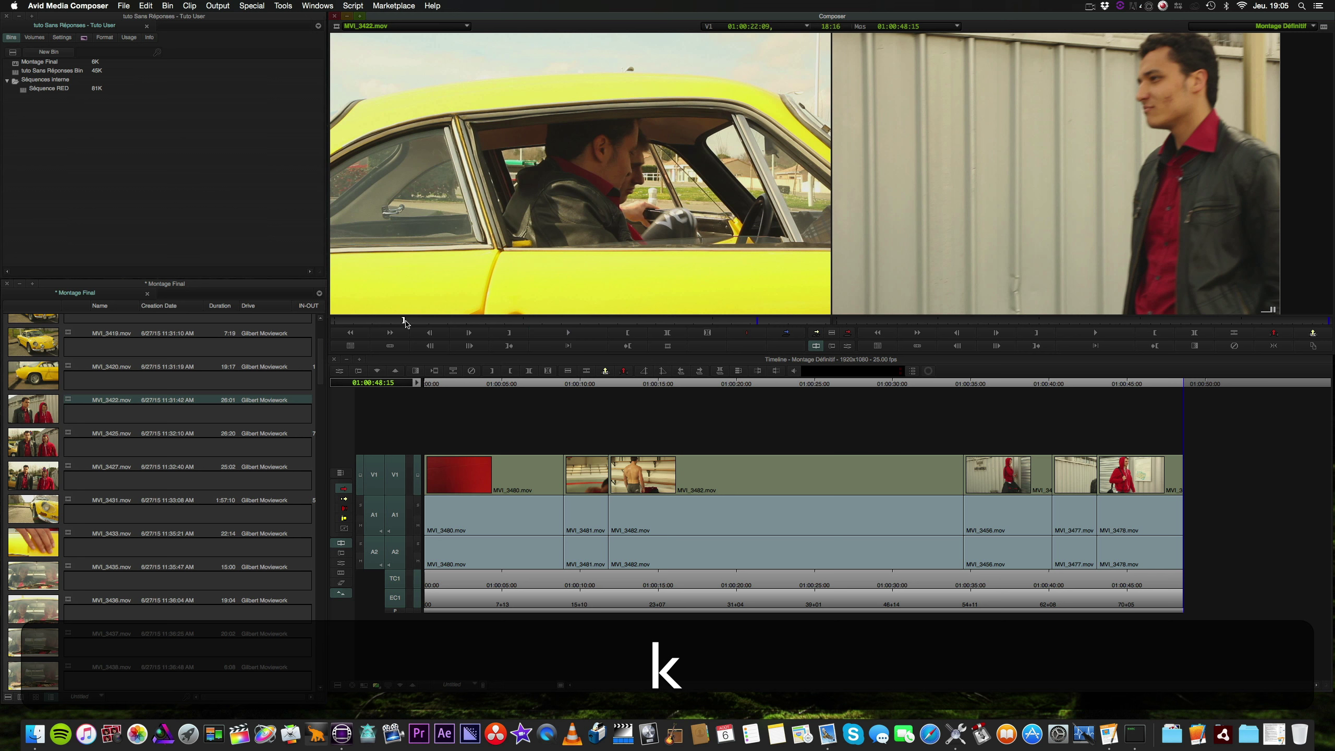
Mark the out point of MVI_3422.mov at 01:00:24:13 and splice the 20:20 segment at the end of the sequence
{"action": "key", "text": "l"}
{"action": "key", "text": "k"}
{"action": "key", "text": "l"}
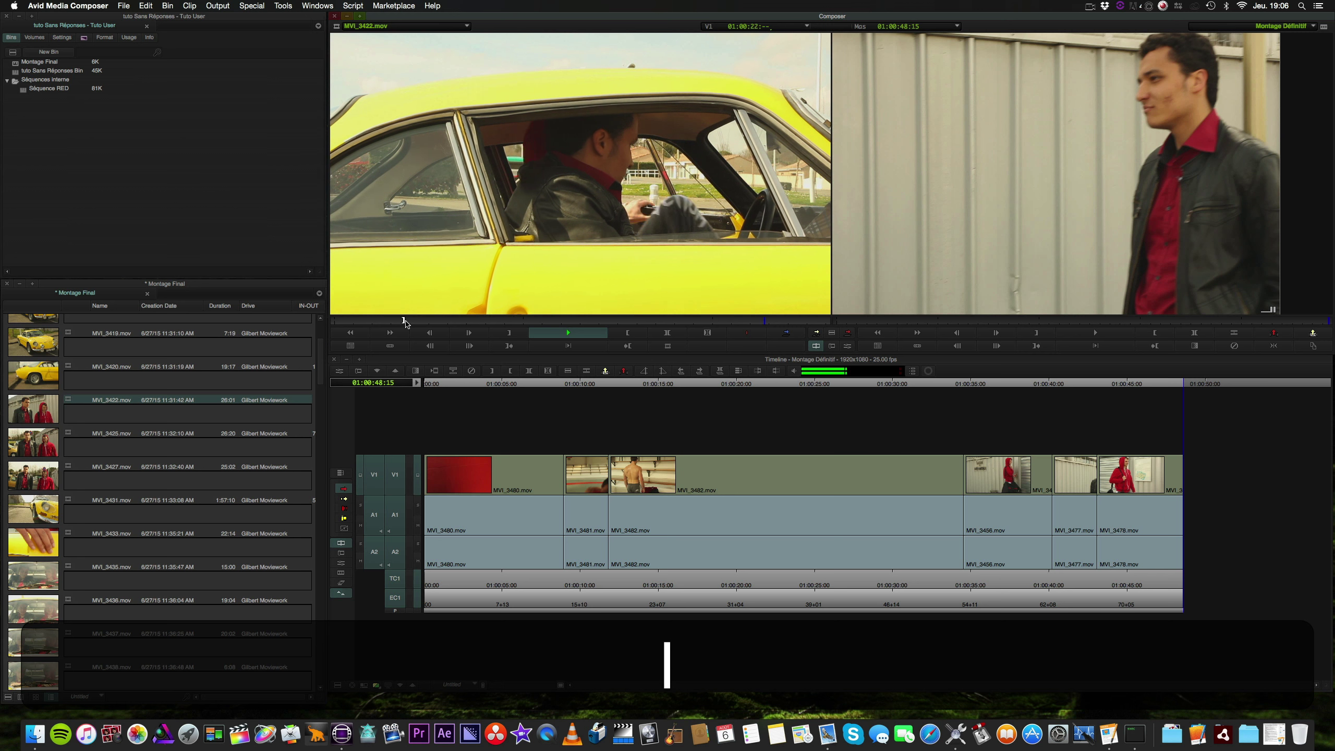
{"action": "key", "text": "k"}
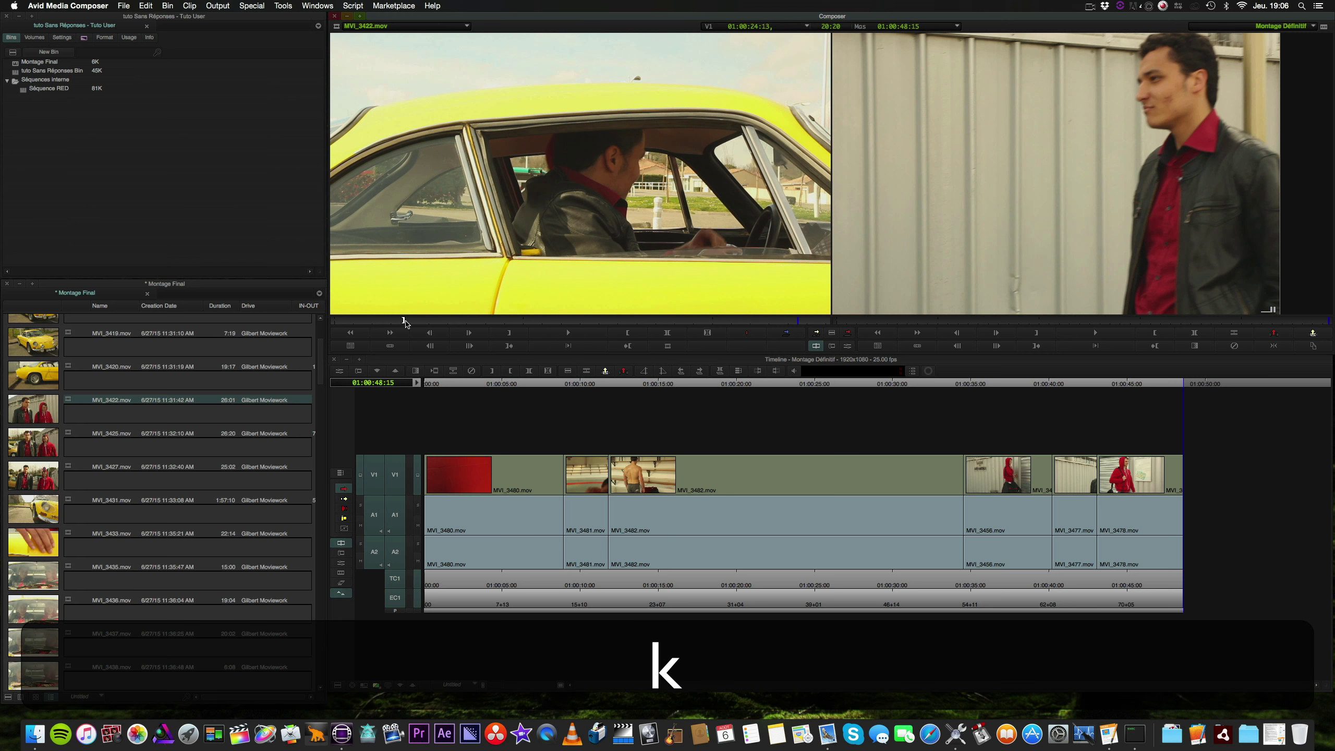
{"action": "key", "text": "o"}
{"action": "key", "text": "v"}
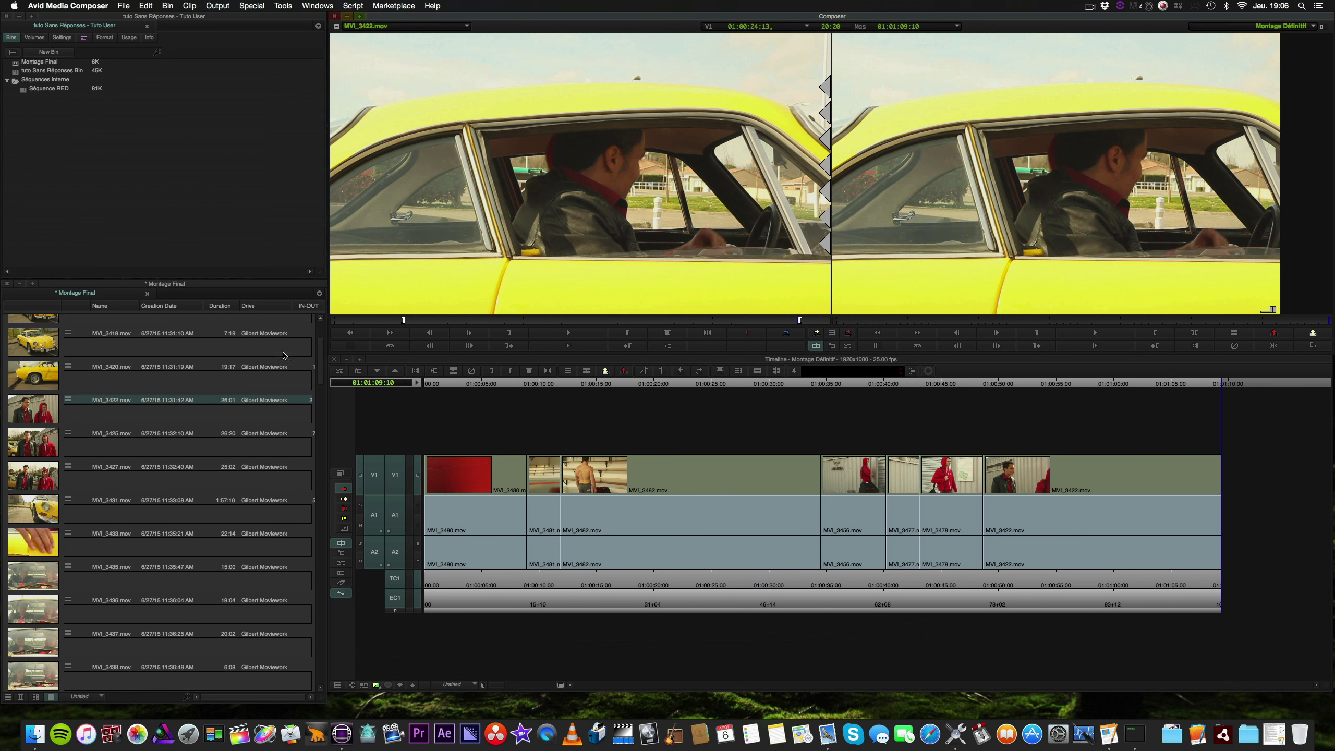
Load MVI_3435.mov from the Montage Final bin and mark the in point at 01:00:03:03
{"action": "left_click_drag", "start_coordinate": [324, 348], "coordinate": [320, 374]}
{"action": "double_click", "coordinate": [33, 372]}
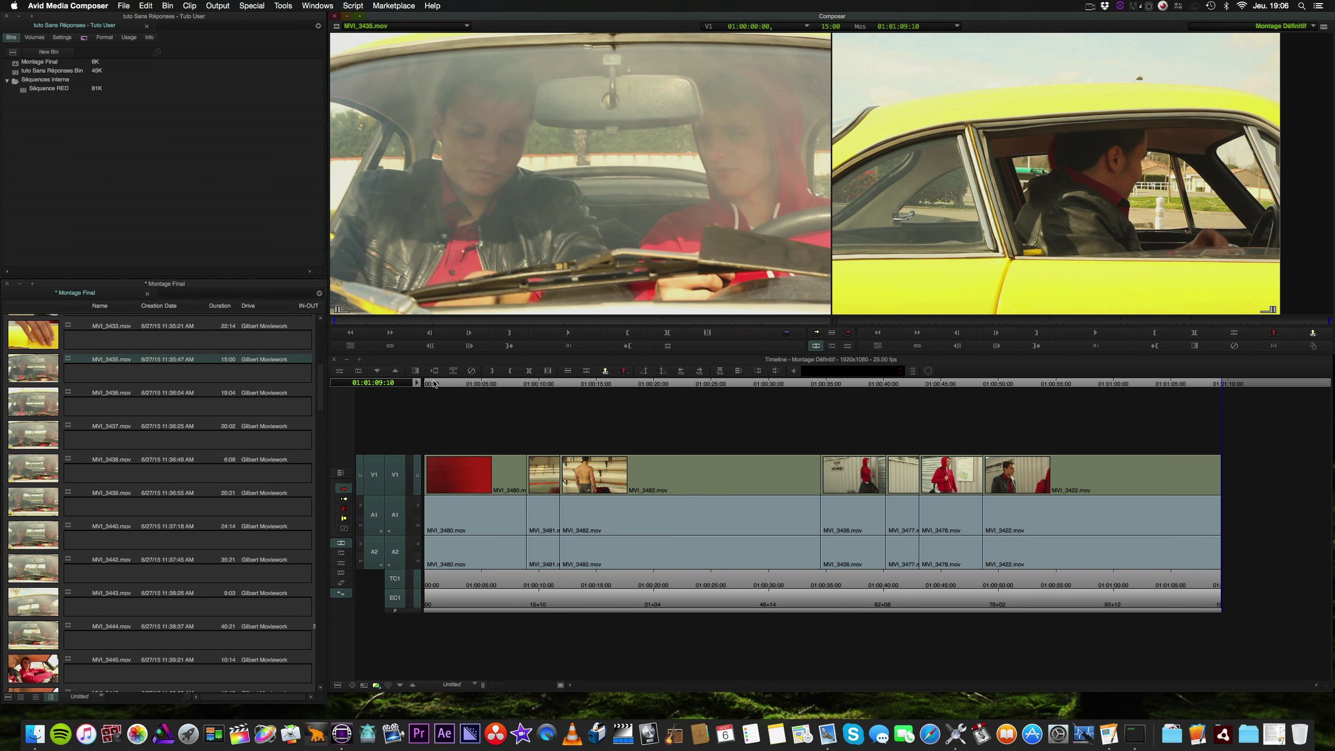
{"action": "key", "text": "l"}
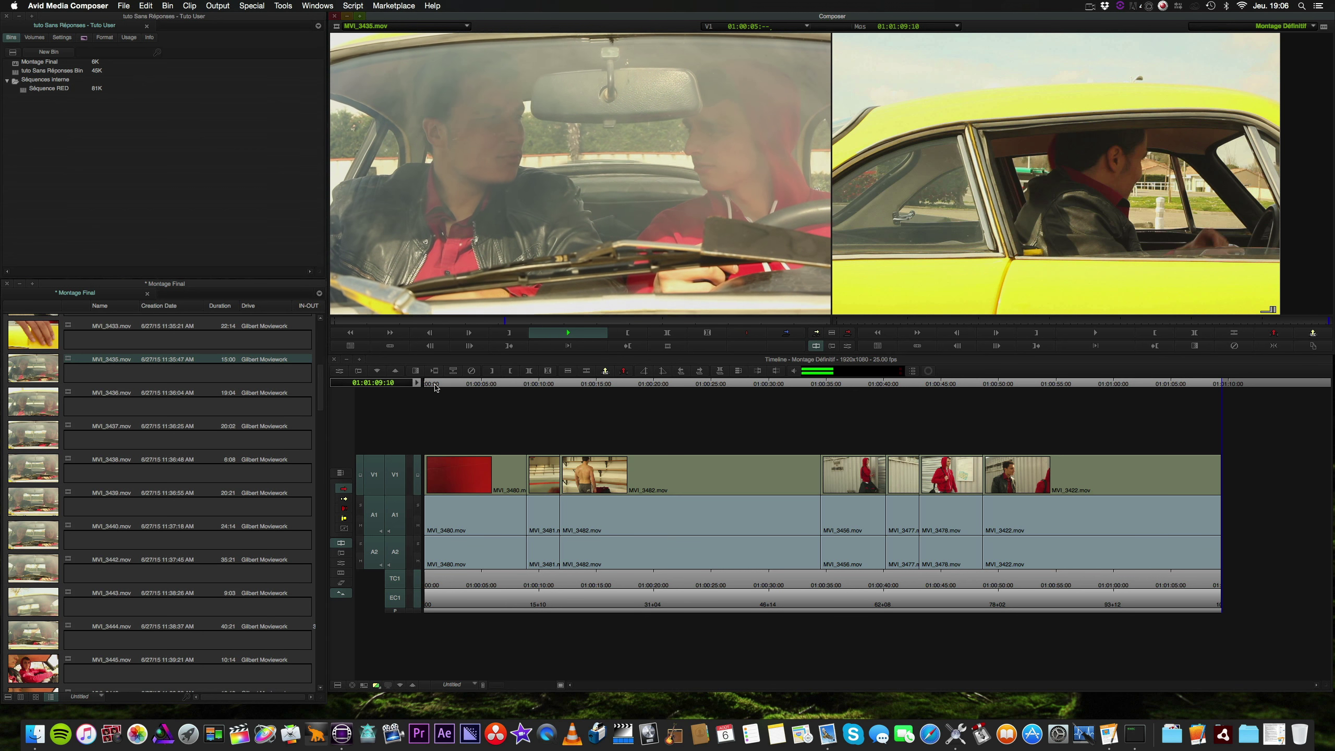
{"action": "key", "text": "k"}
{"action": "left_click_drag", "start_coordinate": [527, 319], "coordinate": [523, 320]}
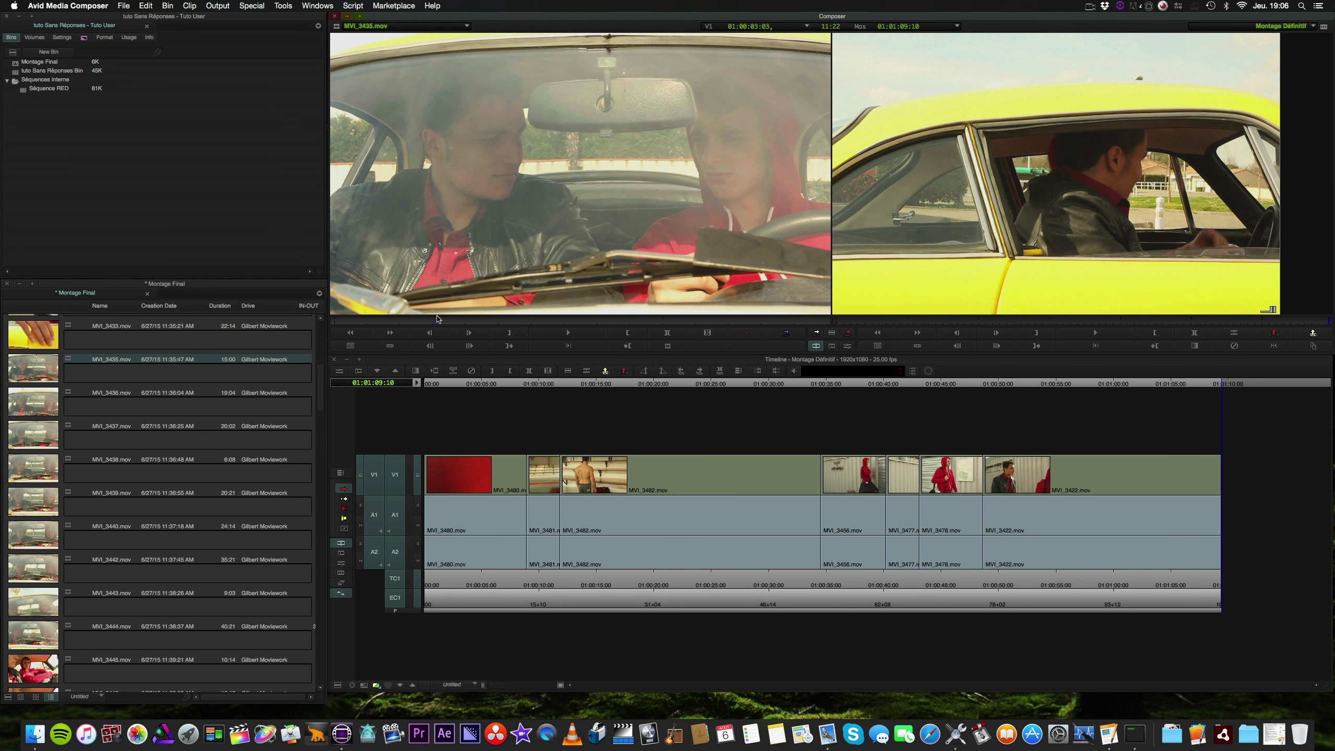
Mark the out point of MVI_3435.mov at 01:00:10:01 and splice the 6:24 segment at the end of the sequence
{"action": "key", "text": "l"}
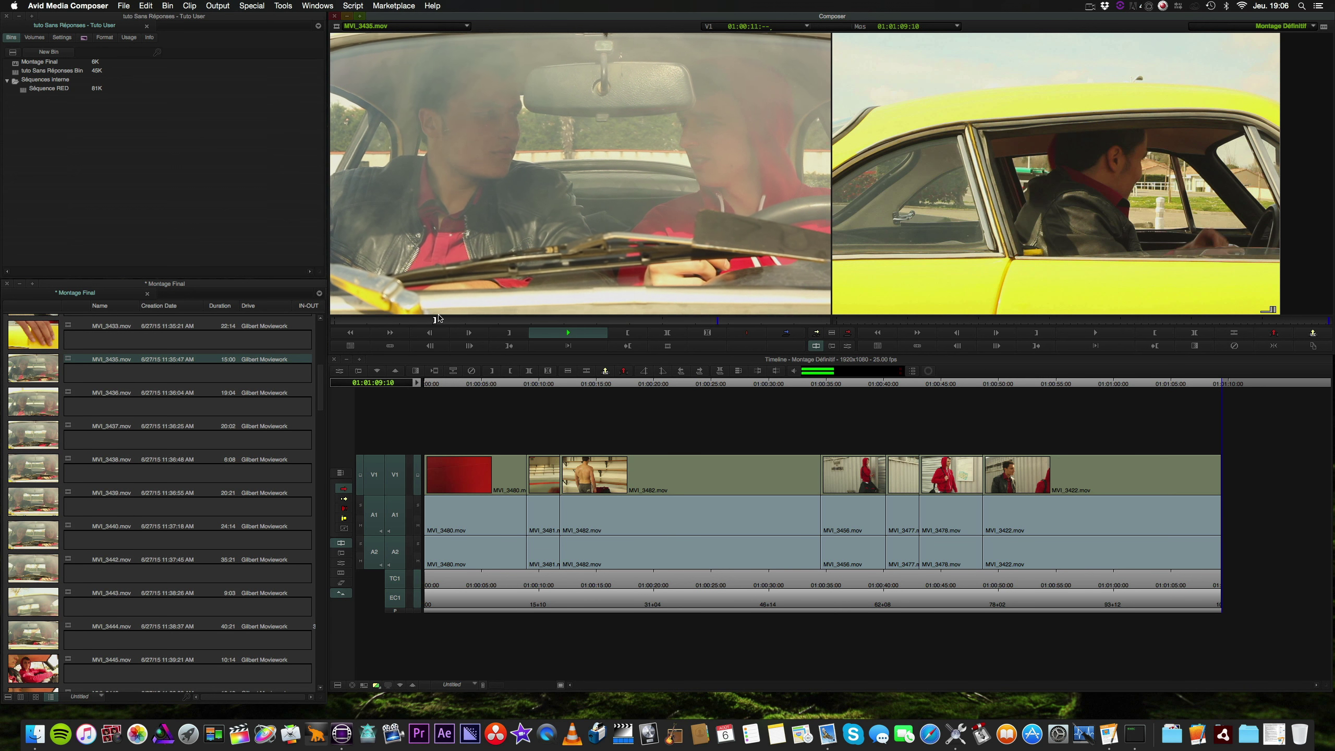
{"action": "key", "text": "k"}
{"action": "key", "text": "j"}
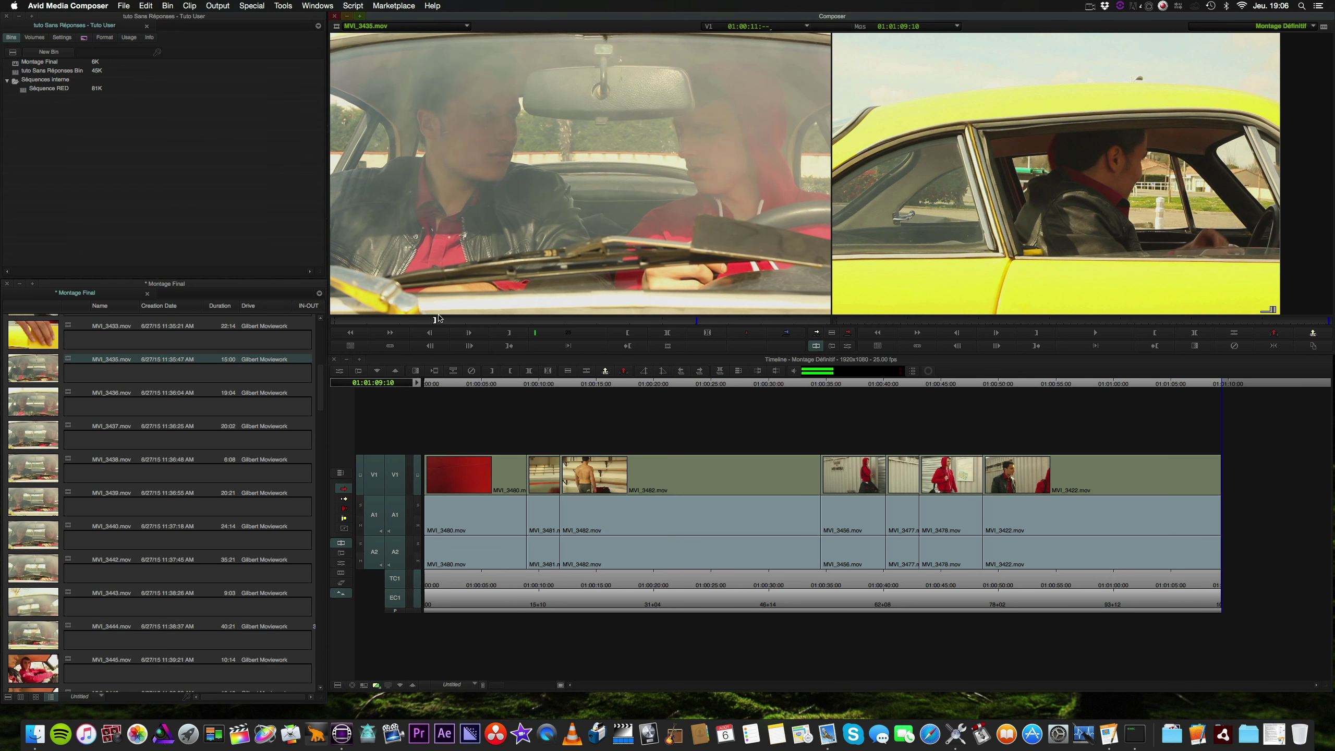
{"action": "key", "text": "k"}
{"action": "key", "text": "o"}
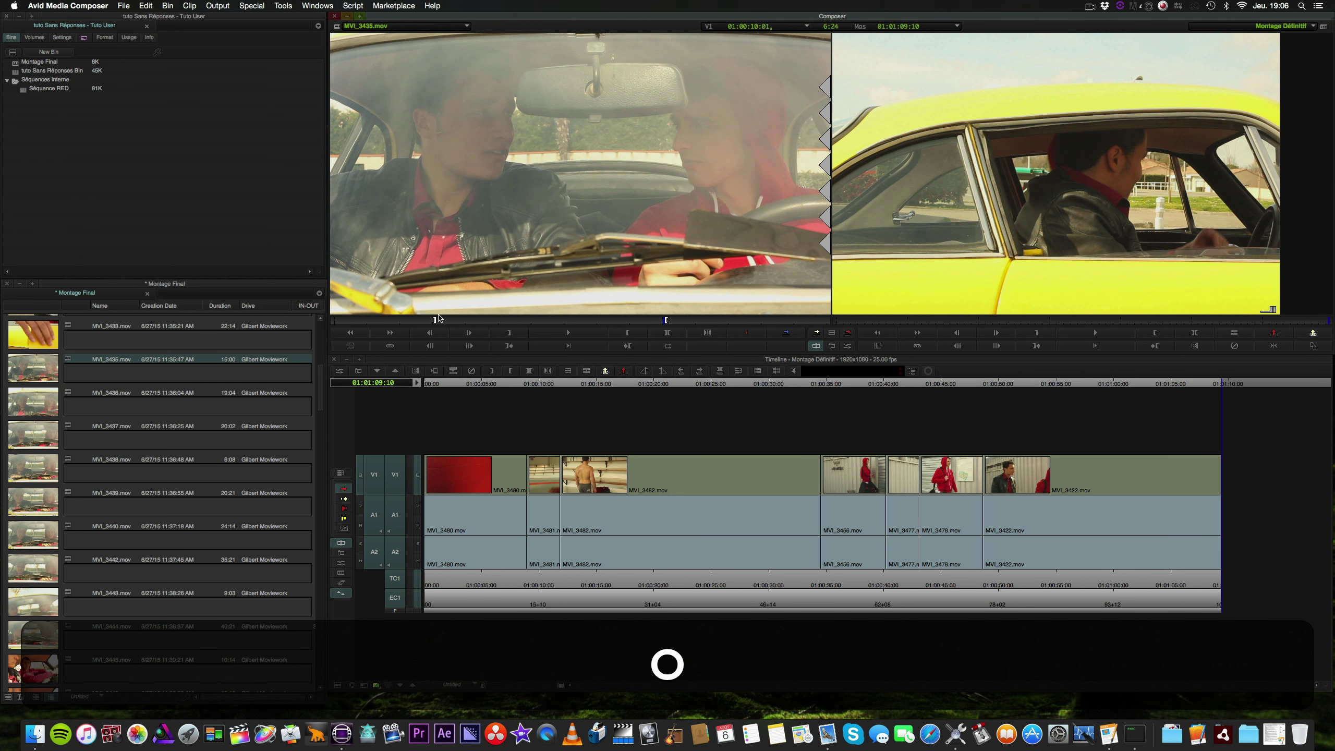
{"action": "key", "text": "v"}
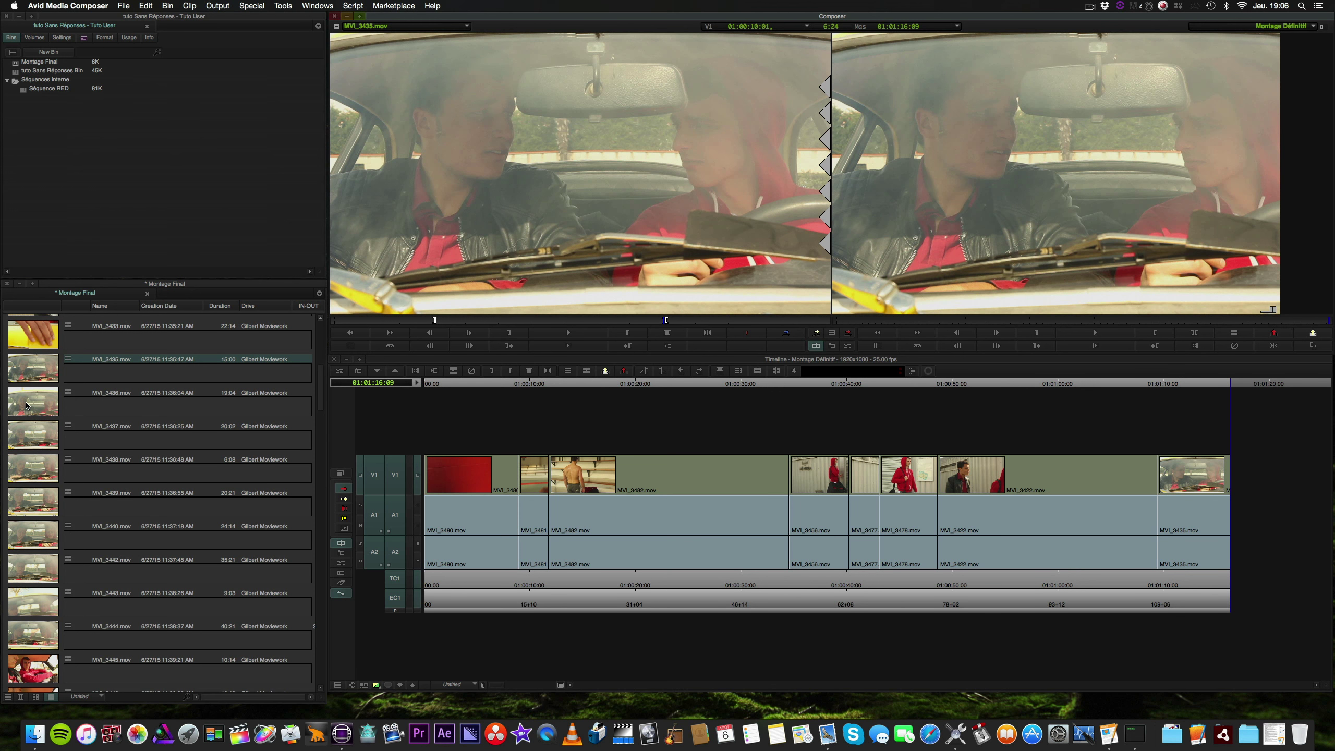
Find MVI_3446.mov in the Montage Final bin, load it and play the hooded driver's shot
{"action": "scroll", "coordinate": [318, 416], "scroll_direction": "down", "scroll_amount": 10}
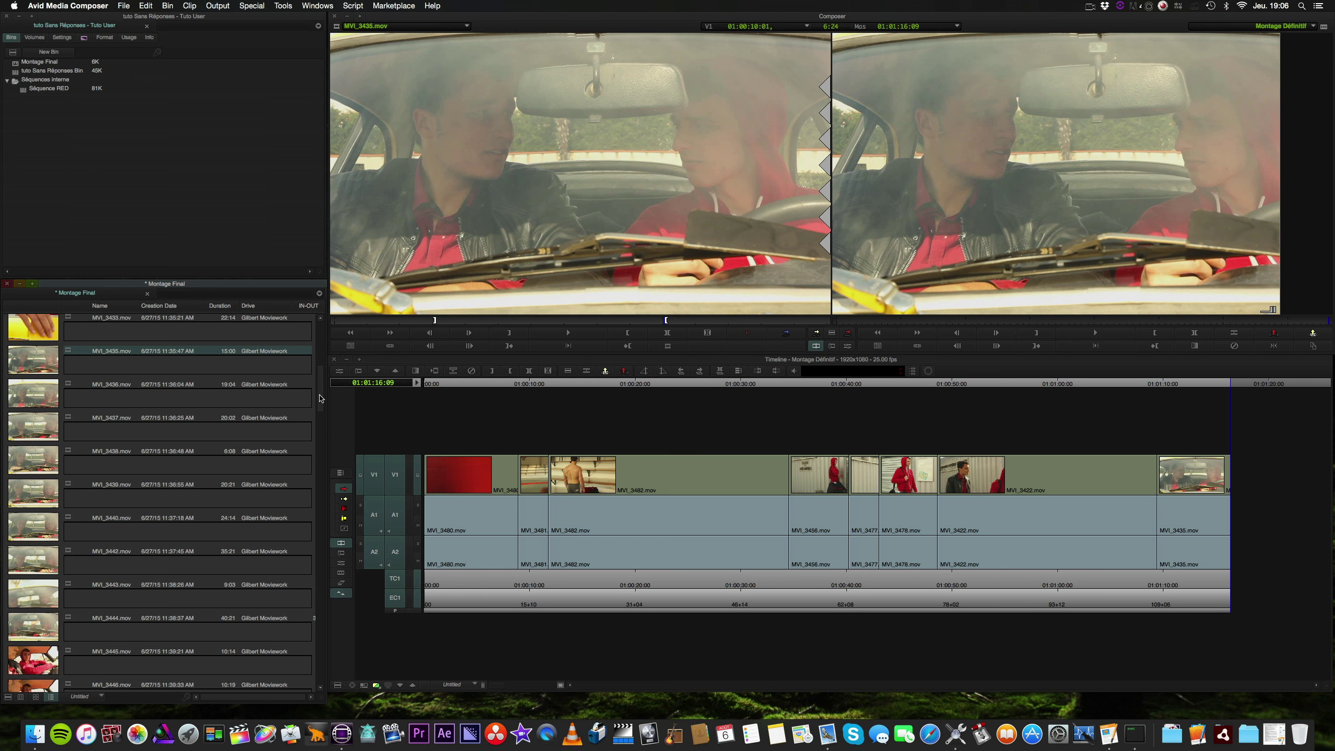
{"action": "scroll", "coordinate": [323, 430], "scroll_direction": "down", "scroll_amount": 1}
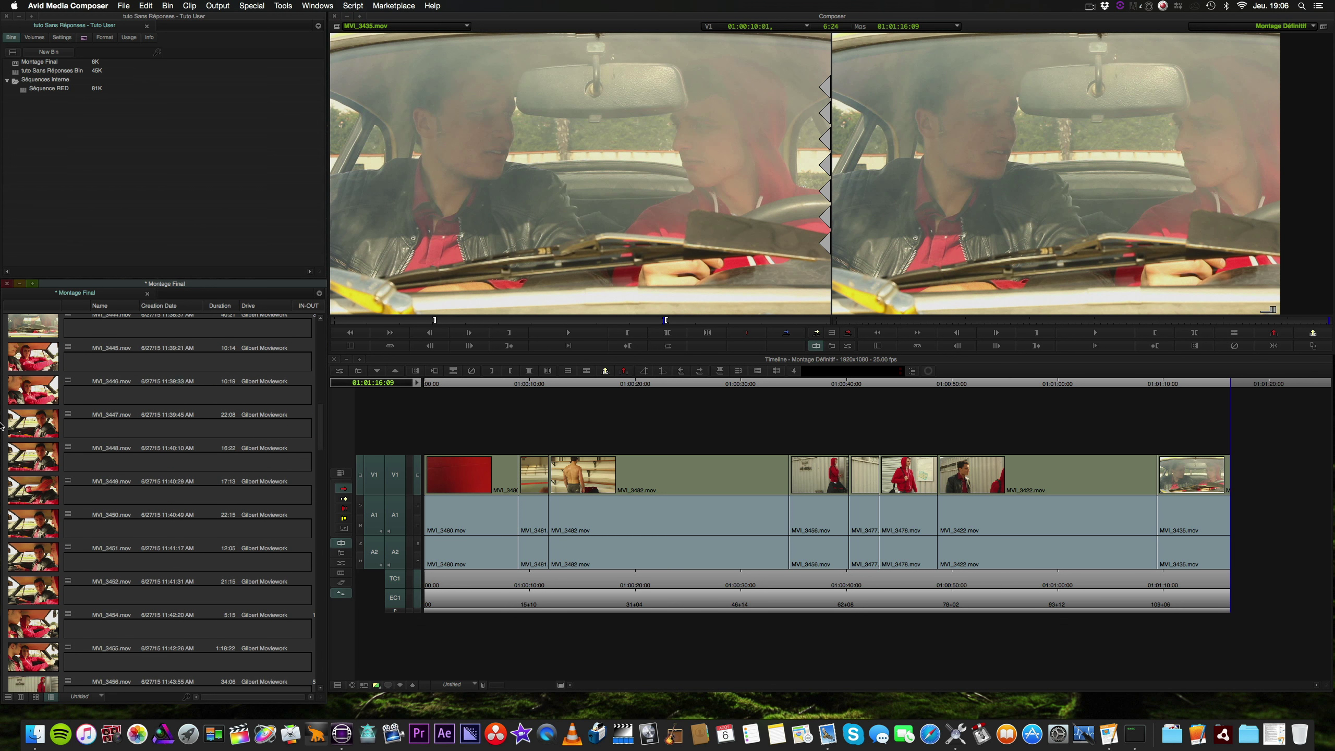
{"action": "double_click", "coordinate": [33, 389]}
{"action": "key", "text": "space"}
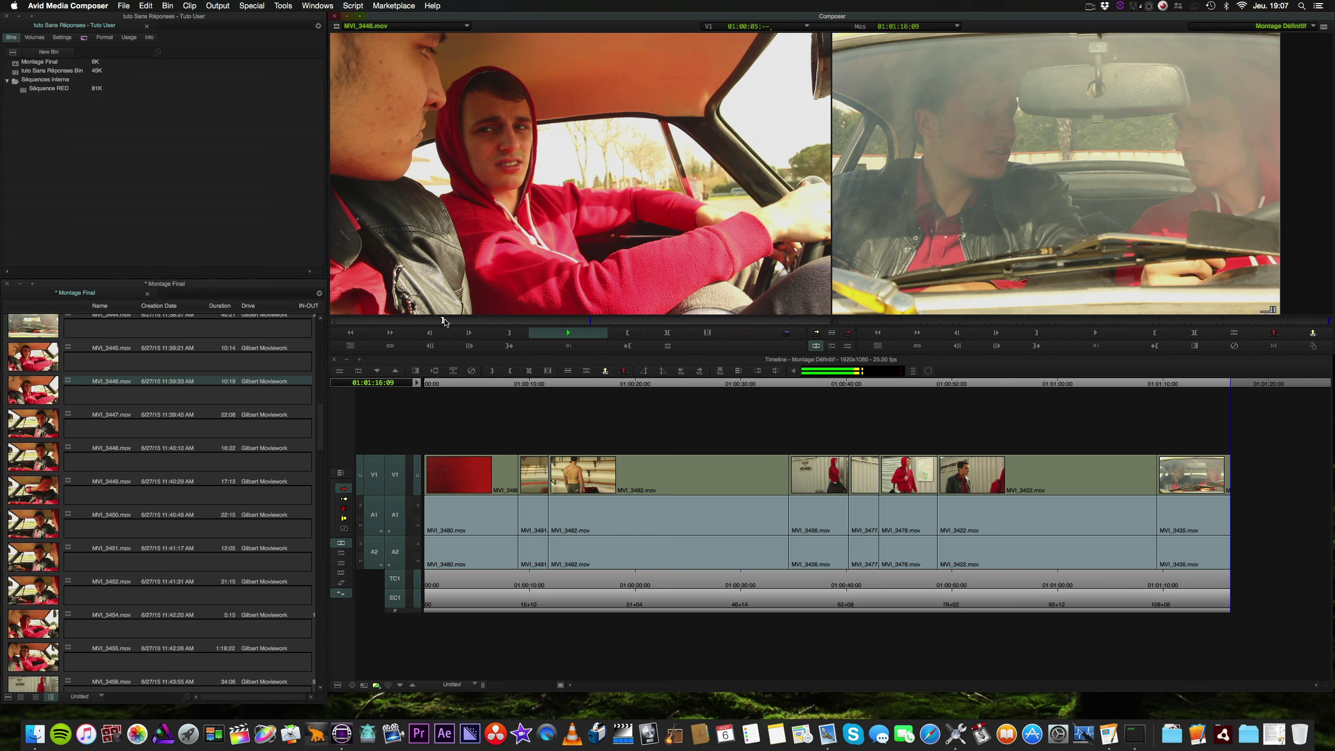
{"action": "key", "text": "k"}
Mark the in point of MVI_3446.mov slightly before 01:00:03:13 and play on from it
{"action": "left_click", "coordinate": [443, 320]}
{"action": "key", "text": "i"}
{"action": "key", "text": "l"}
{"action": "key", "text": "i"}
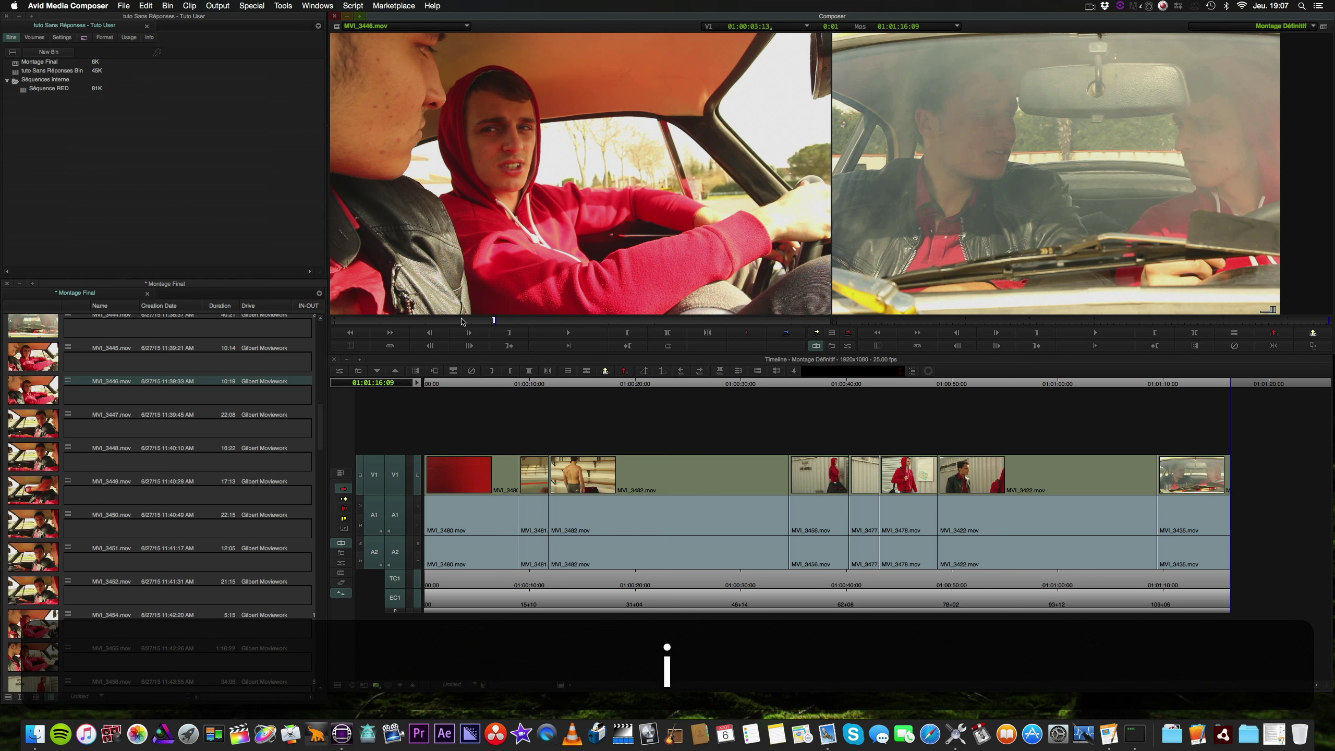
{"action": "key", "text": "j"}
{"action": "key", "text": "k"}
{"action": "key", "text": "l"}
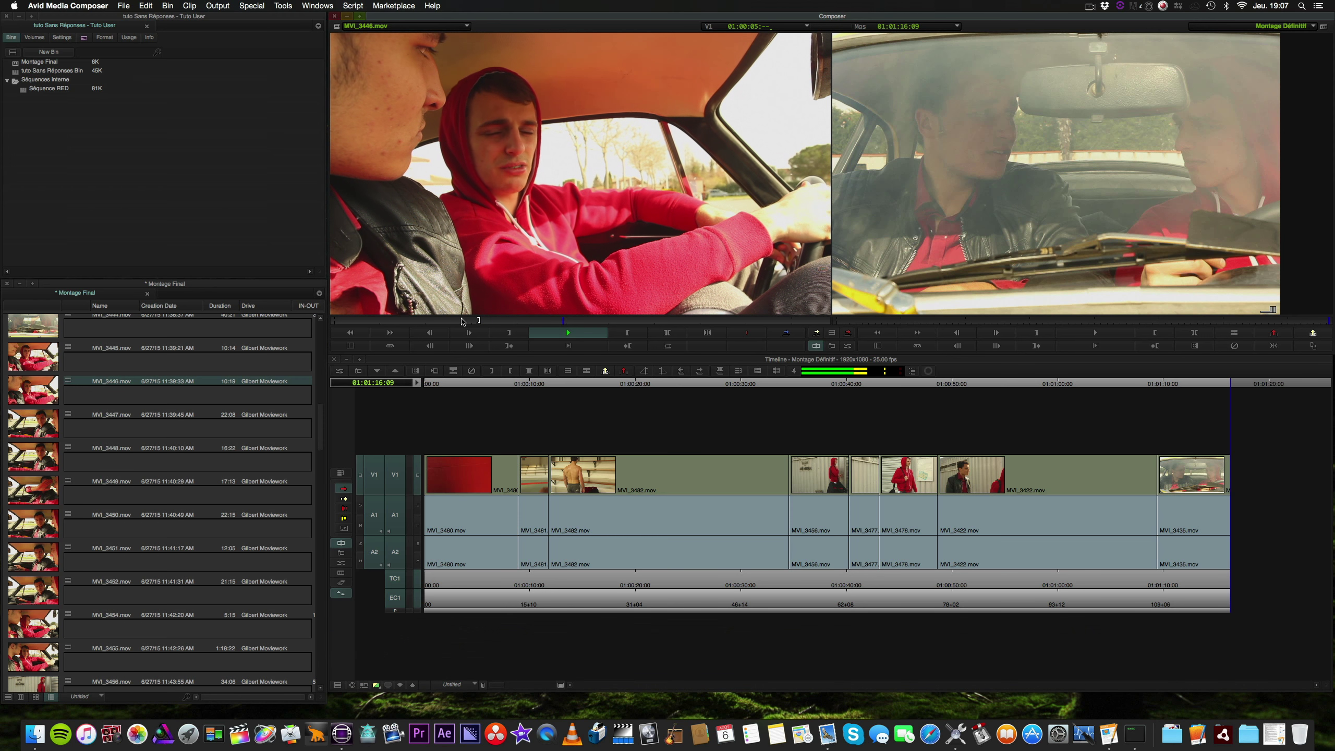
Mark the out point of MVI_3446.mov at 01:00:06:01 and splice the 2:22 segment at the end of the sequence
{"action": "key", "text": "k"}
{"action": "key", "text": "j"}
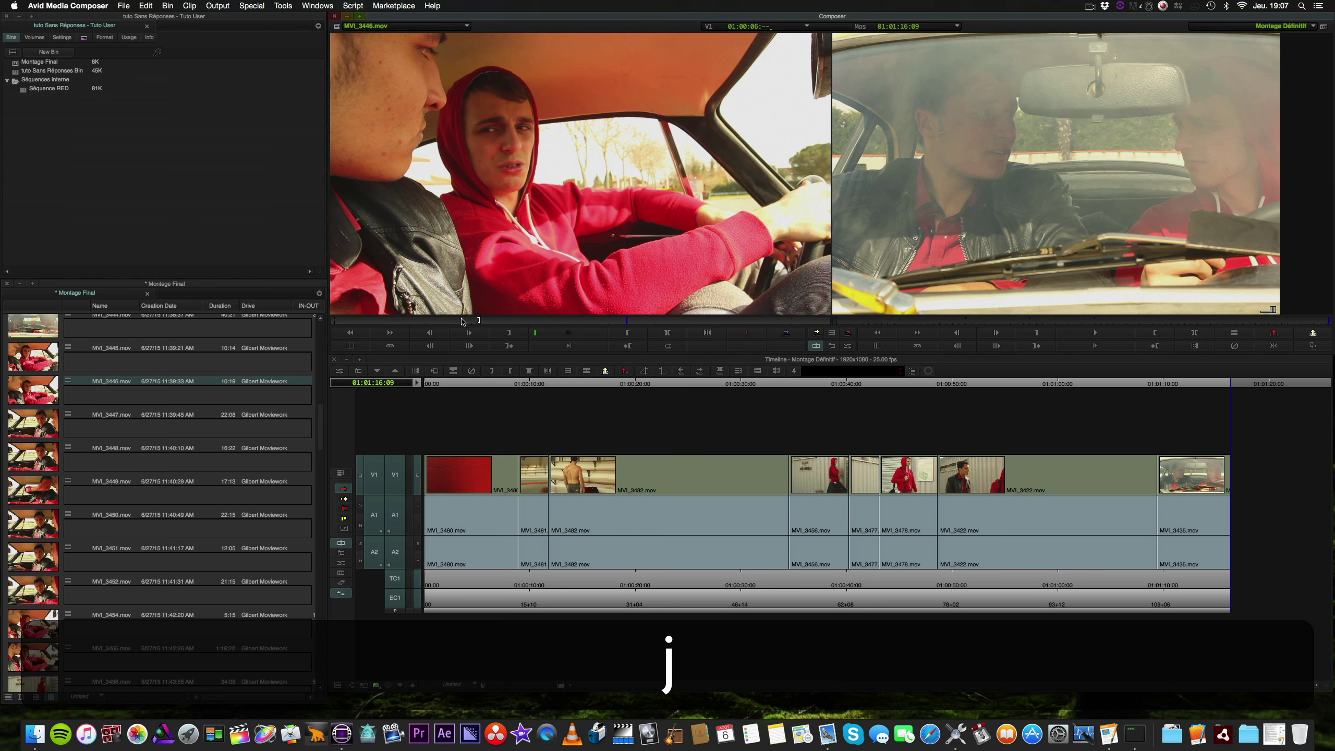
{"action": "key", "text": "k"}
{"action": "key", "text": "o"}
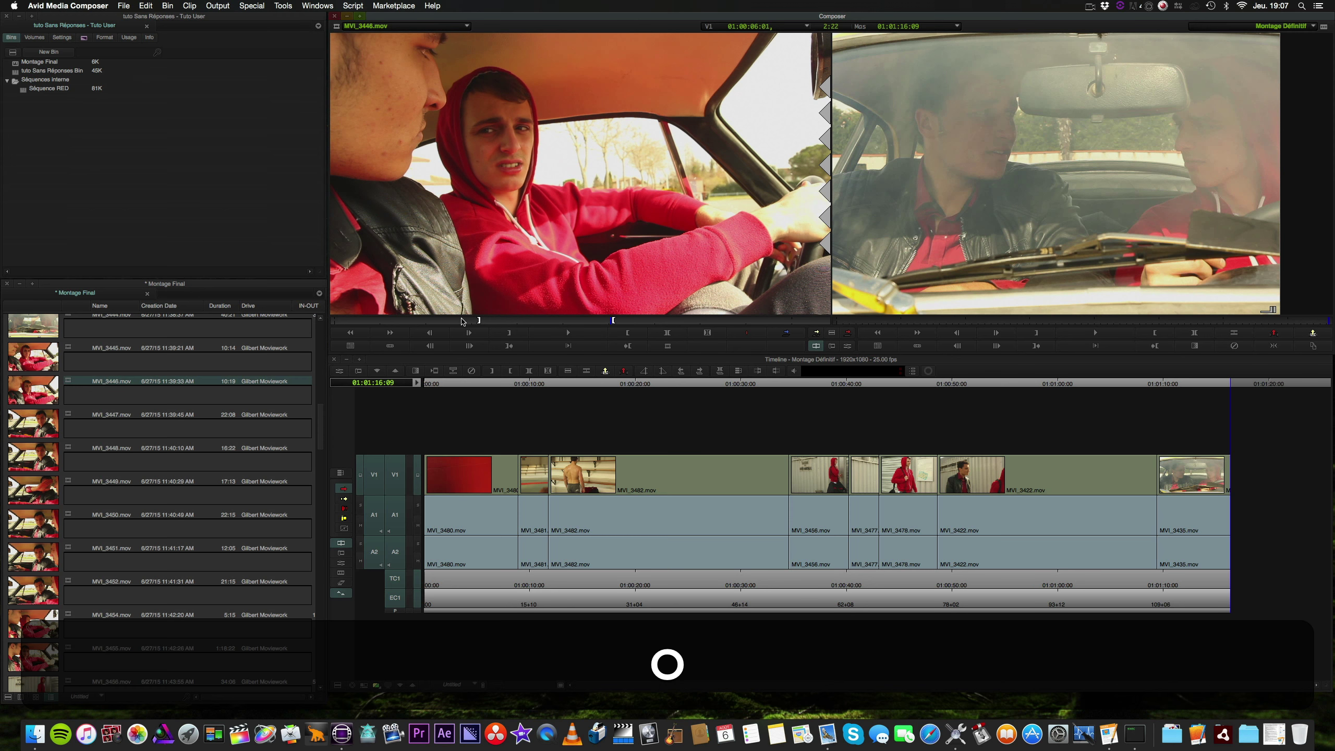
{"action": "key", "text": "v"}
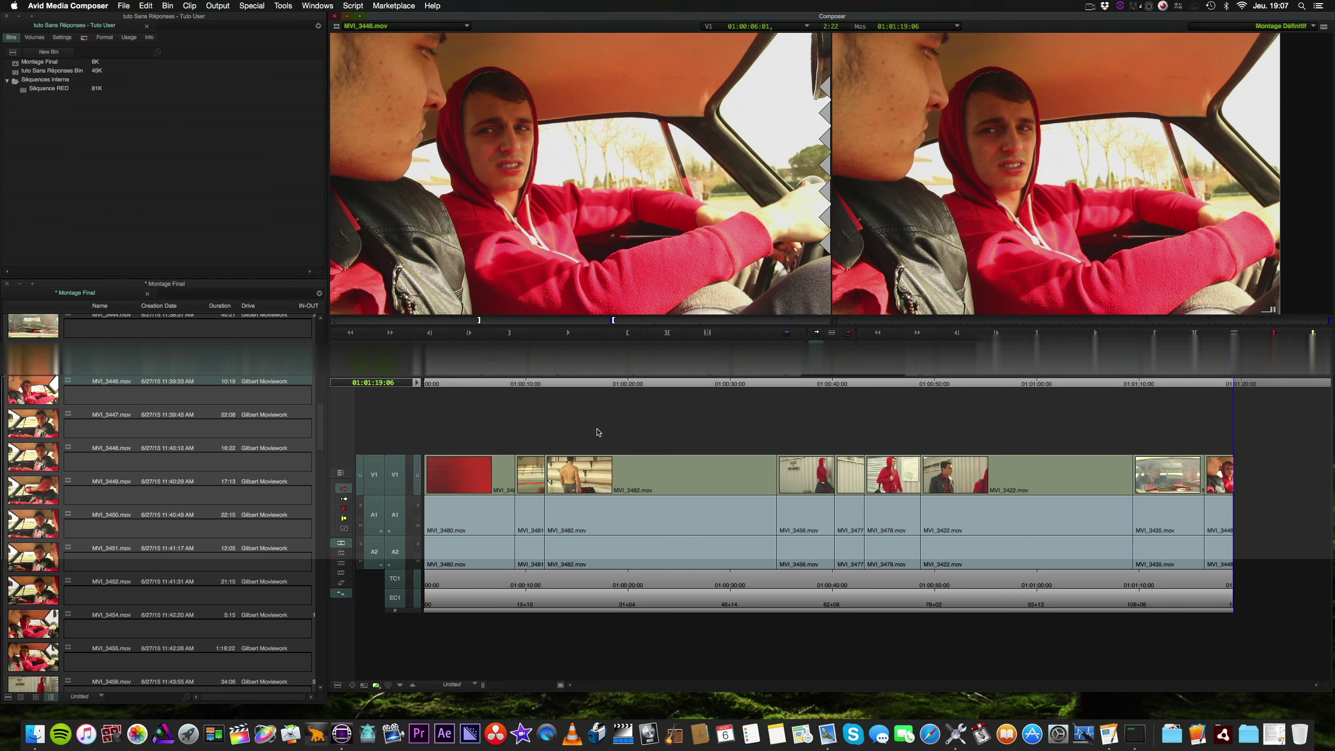
Load MVI_3448.mov, play the passenger's shot and mark the in point shortly after 01:00:10:00
{"action": "double_click", "coordinate": [32, 453]}
{"action": "key", "text": "l"}
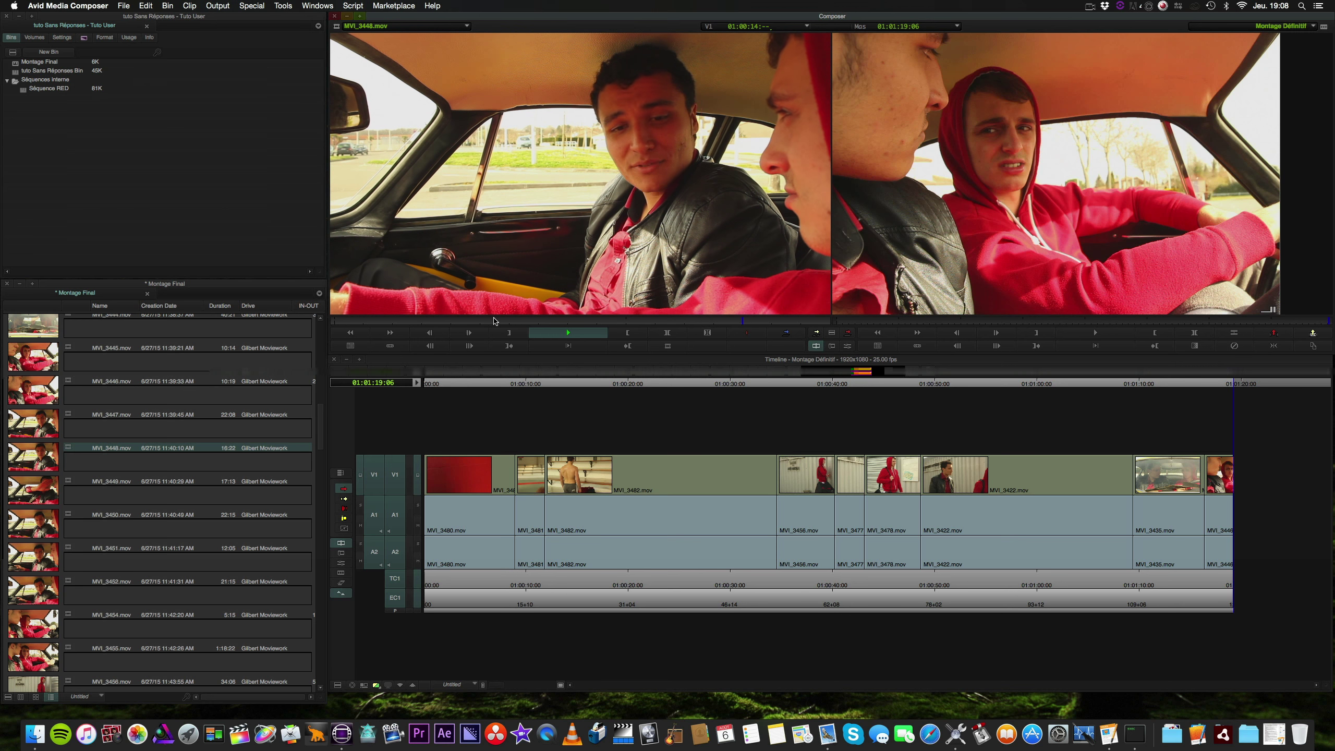
{"action": "key", "text": "k"}
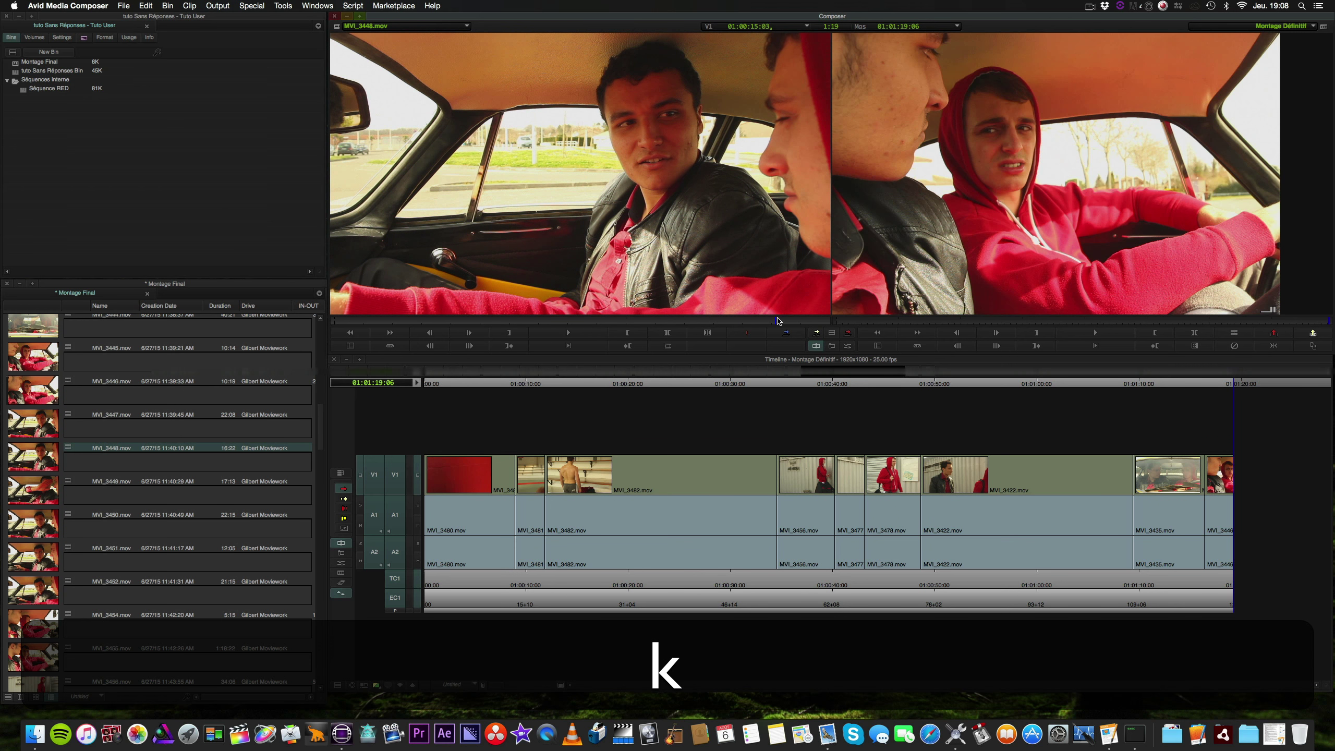
{"action": "left_click", "coordinate": [674, 321]}
{"action": "left_click", "coordinate": [641, 321]}
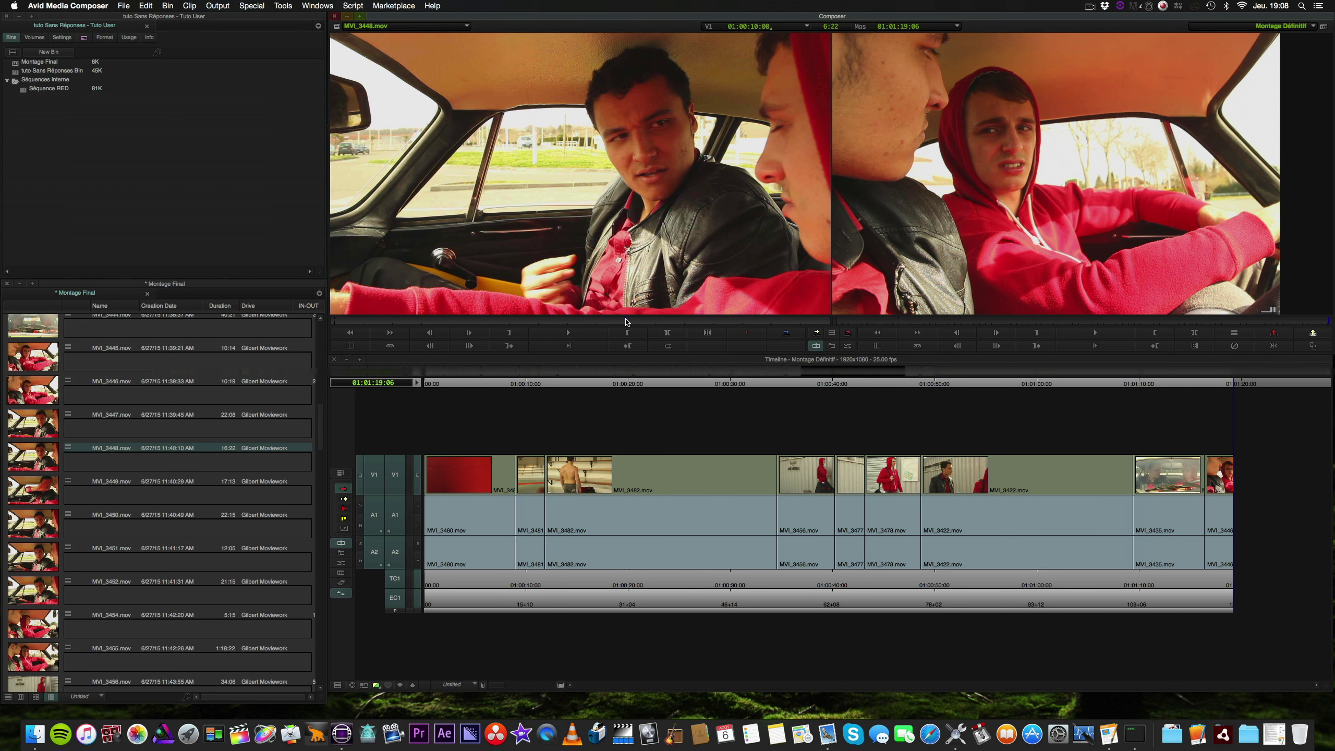
{"action": "key", "text": "l"}
{"action": "key", "text": "i"}
Mark the out point of MVI_3448.mov at 01:00:15:22 and splice the 5:05 segment at the end of the sequence
{"action": "key", "text": "l"}
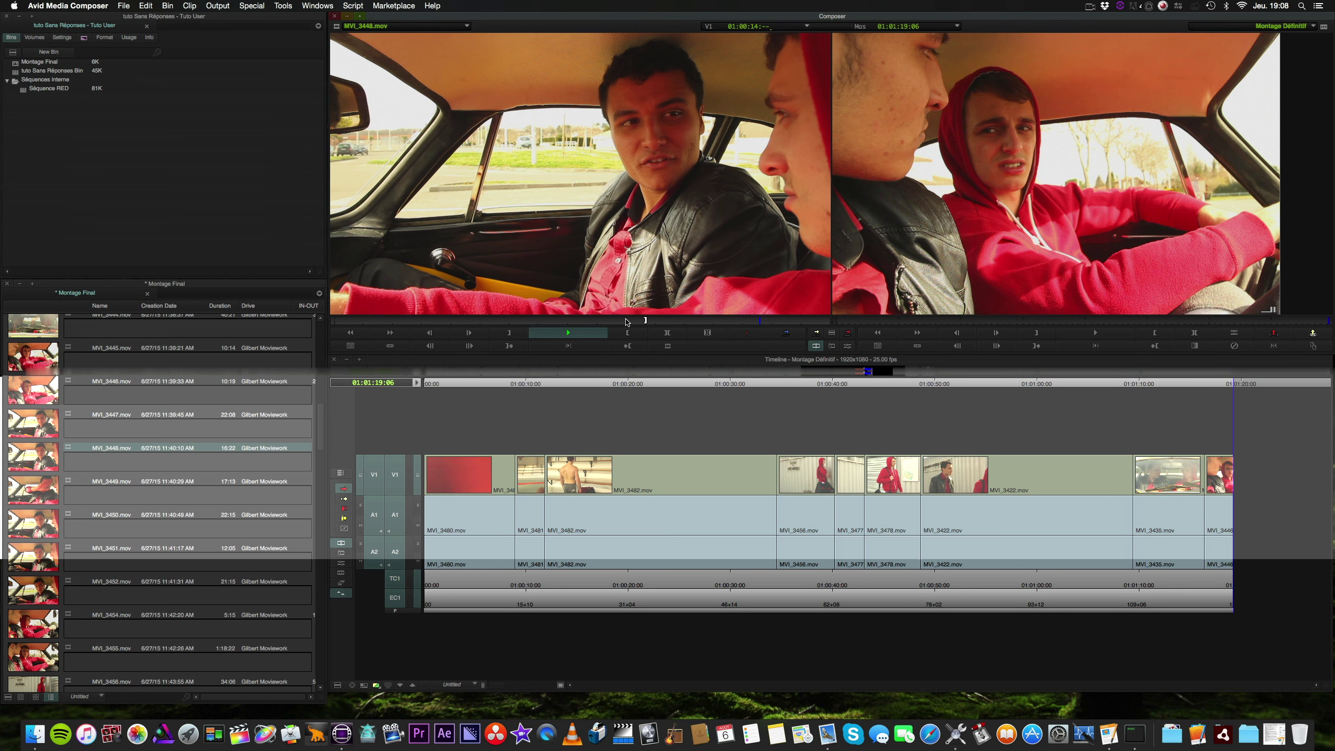
{"action": "key", "text": "k"}
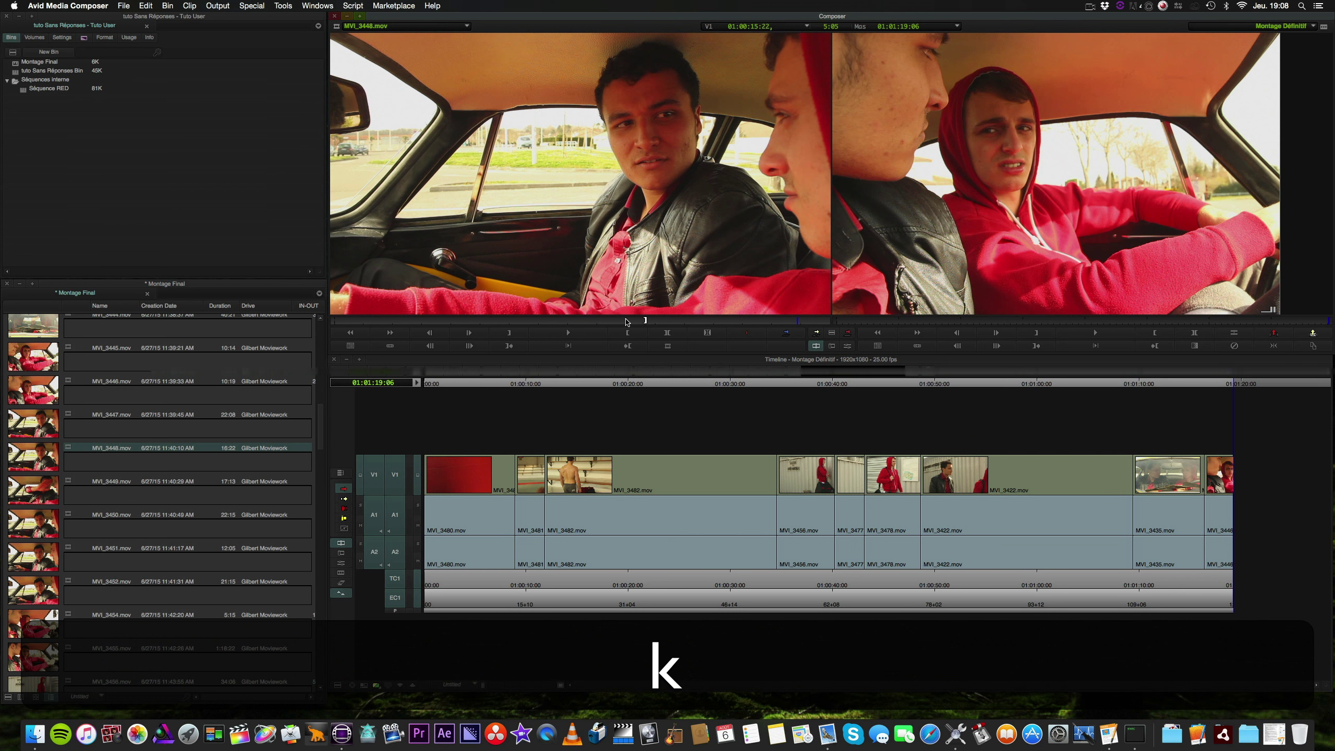
{"action": "key", "text": "o"}
{"action": "key", "text": "v"}
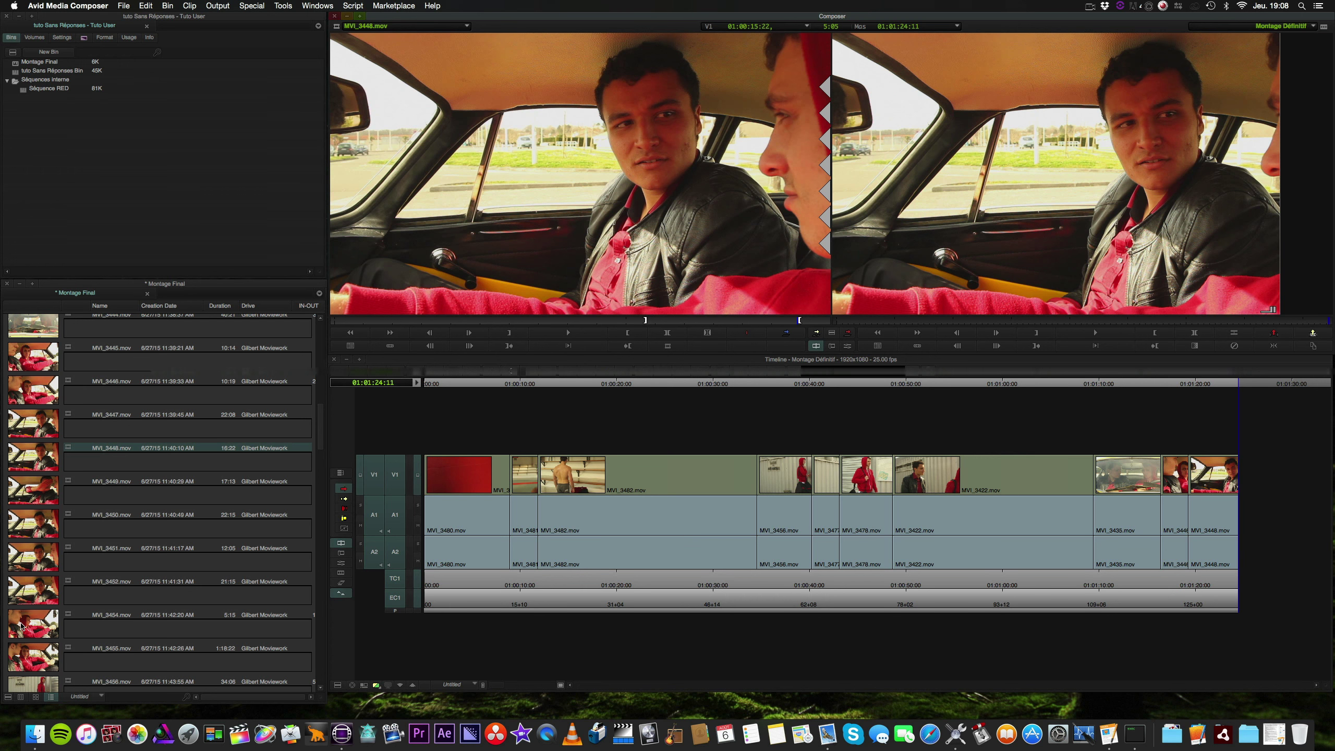
Load MVI_3454.mov and play its marked segment from 01:00:02:01 to check the driver's look
{"action": "double_click", "coordinate": [68, 618]}
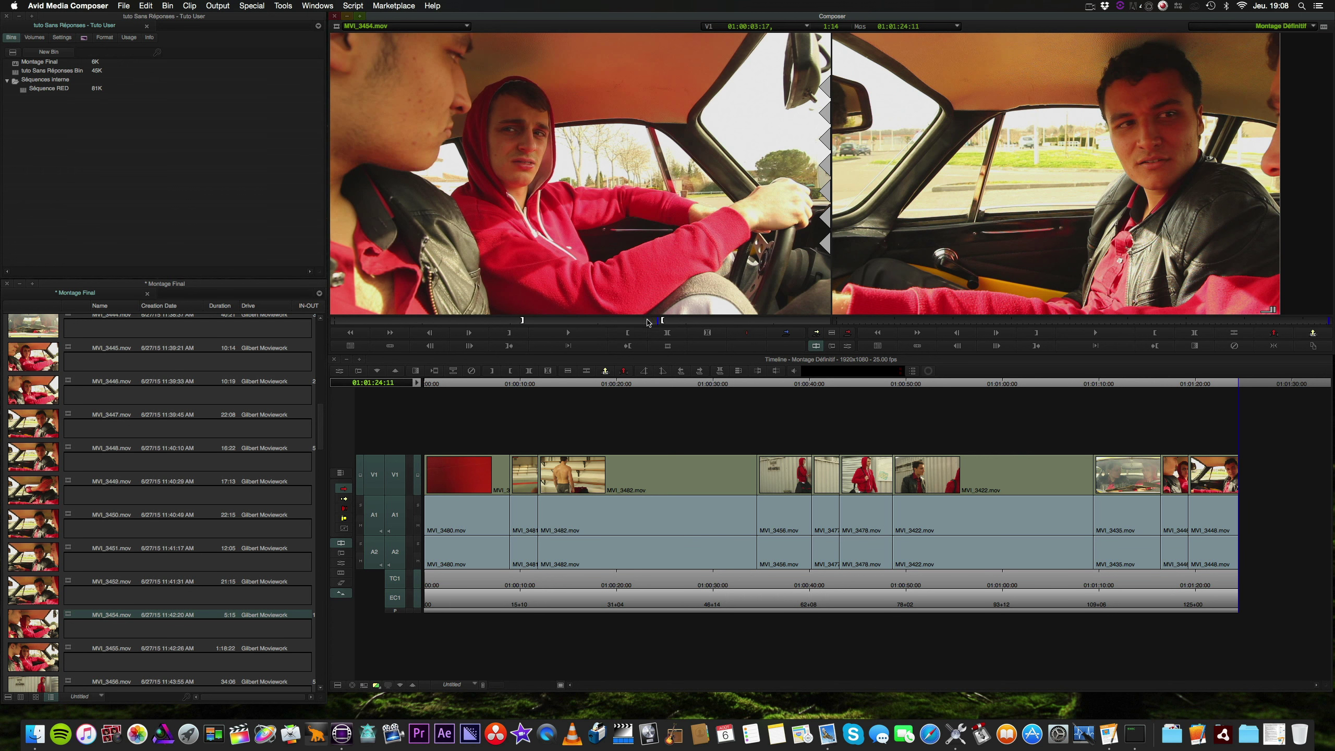
{"action": "key", "text": "l"}
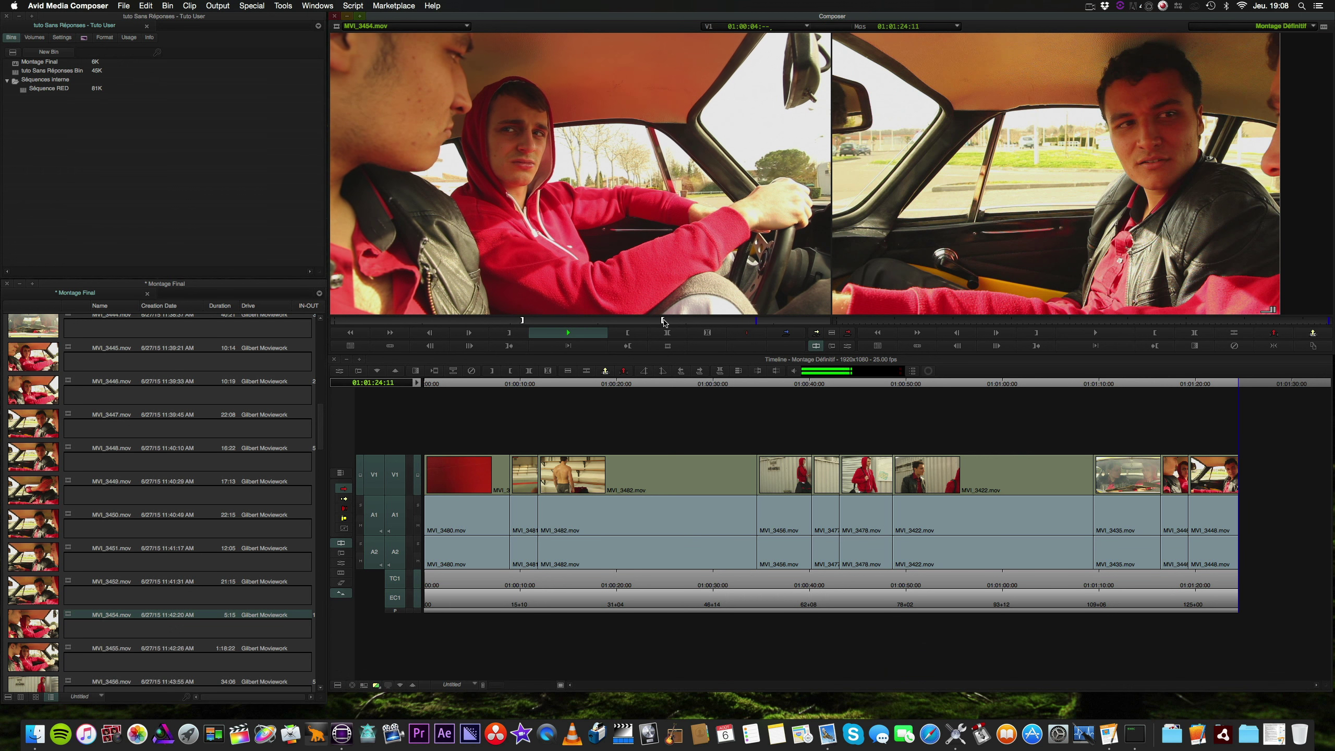
{"action": "key", "text": "k"}
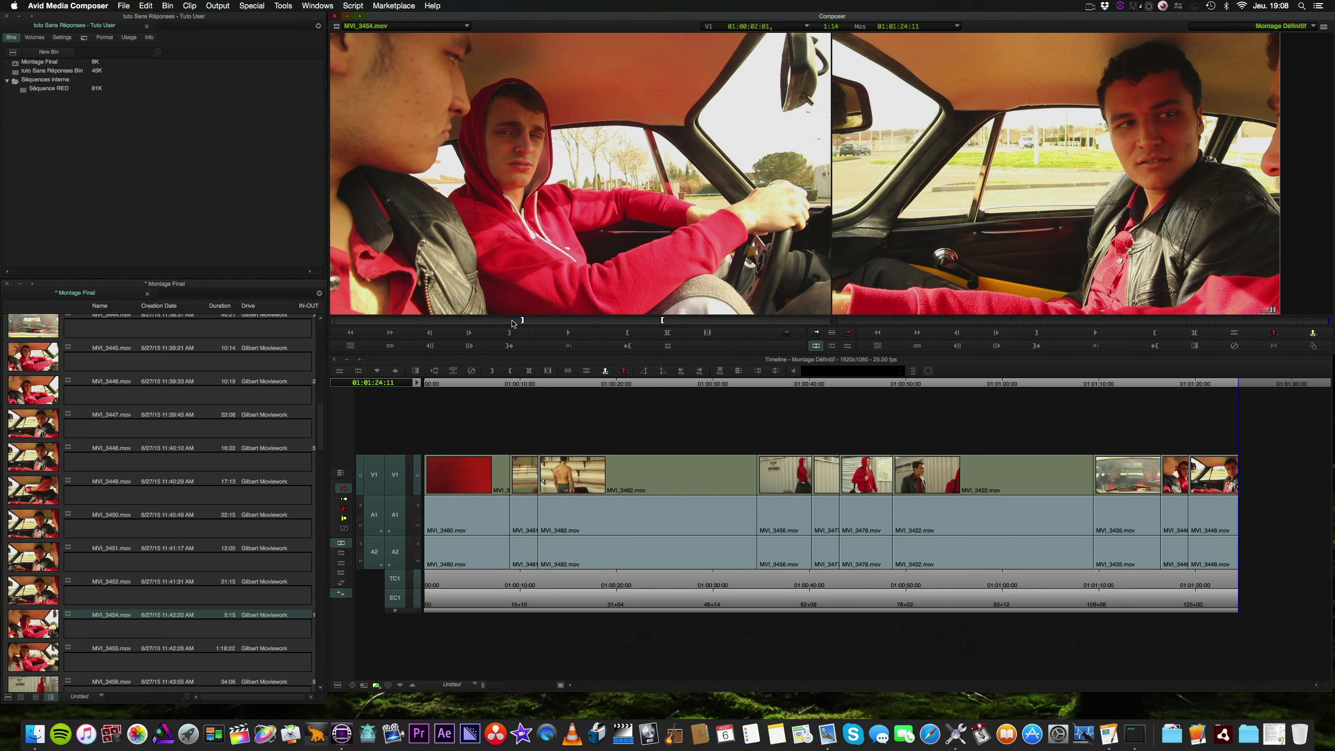
{"action": "left_click", "coordinate": [513, 321]}
{"action": "key", "text": "l"}
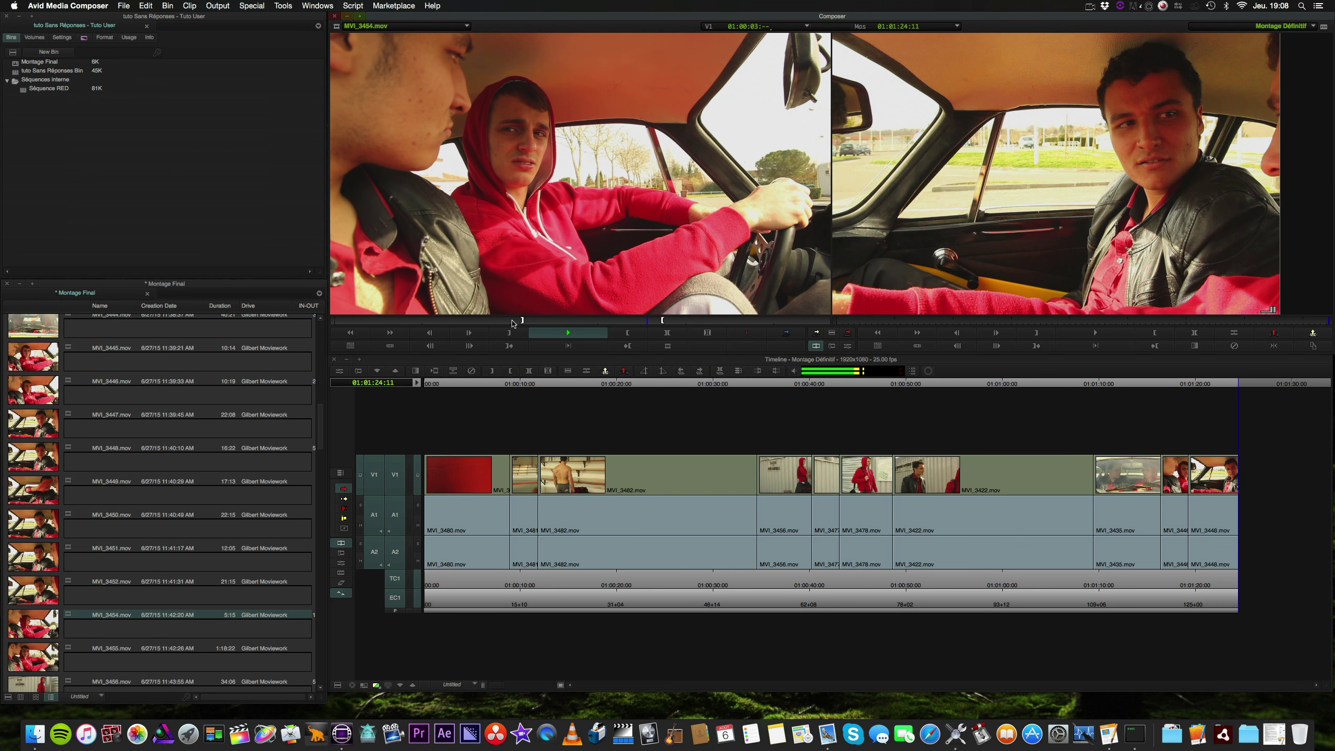
{"action": "key", "text": "k"}
Move the in point of MVI_3454.mov to 01:00:02:14 and play on from it
{"action": "left_click_drag", "start_coordinate": [538, 319], "coordinate": [524, 320]}
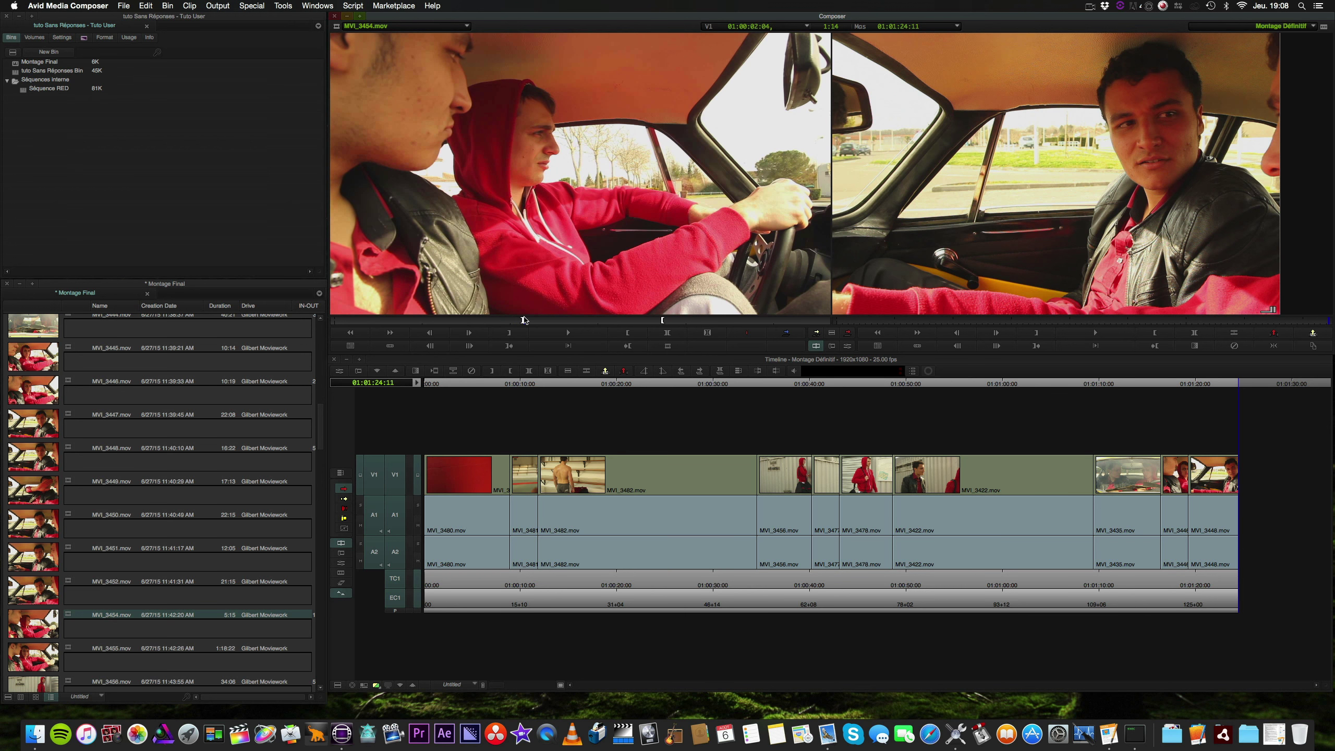
{"action": "key", "text": "l"}
{"action": "key", "text": "k"}
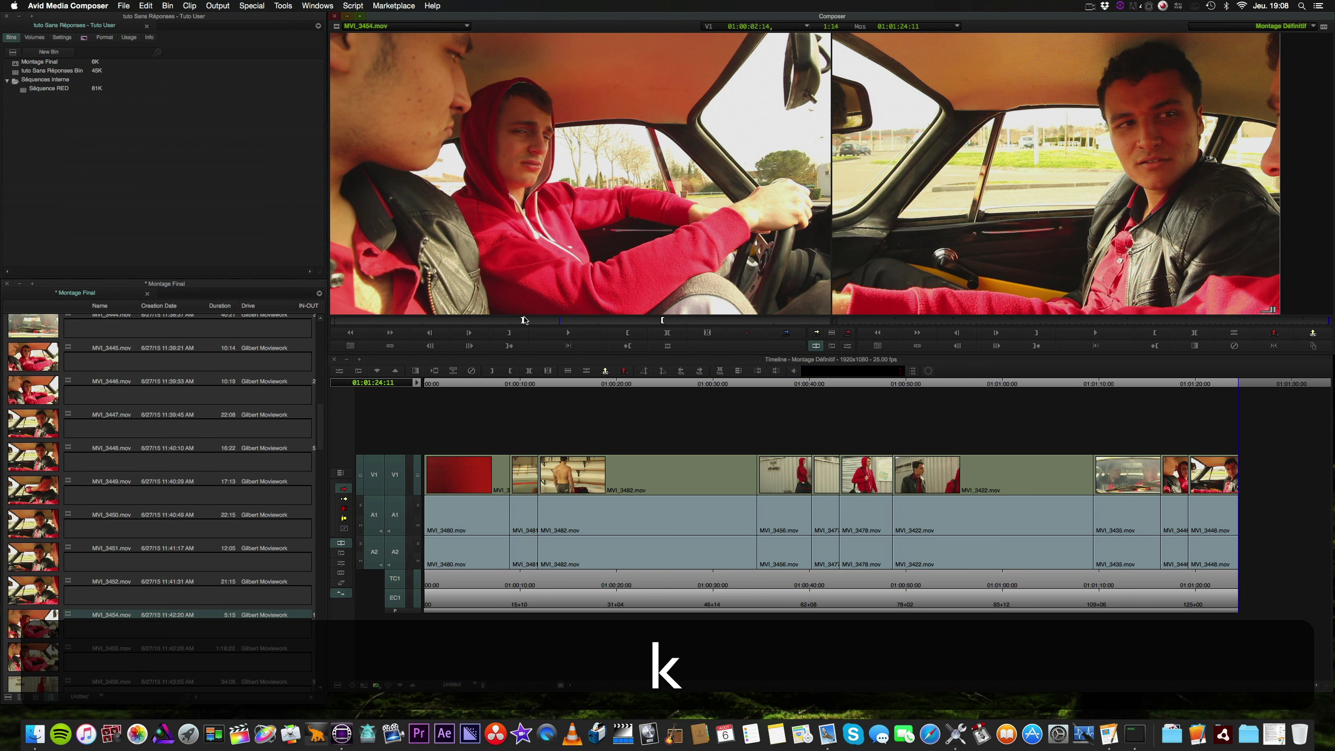
{"action": "key", "text": "i"}
{"action": "key", "text": "l"}
{"action": "key", "text": "k"}
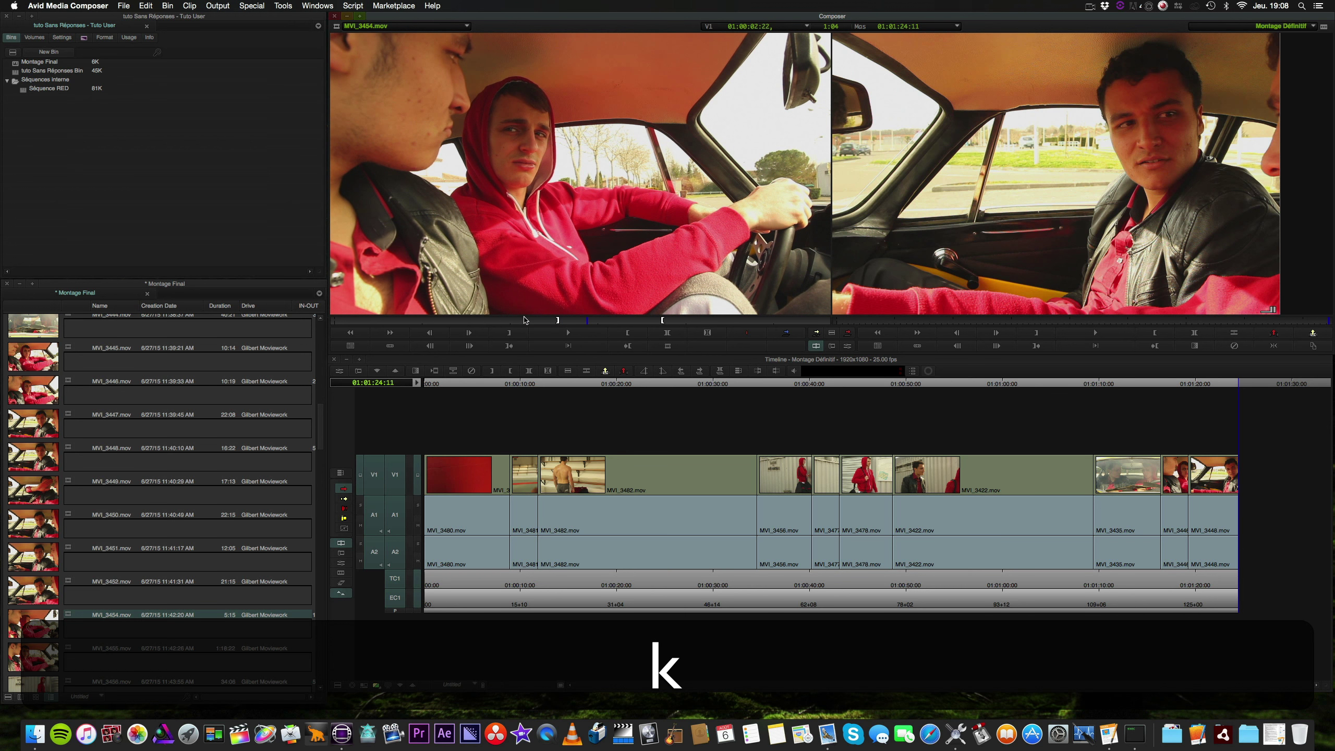
Refine MVI_3454.mov's in point, mark the out point just after 01:00:04:00 and splice the 1:18 segment at the end of the sequence
{"action": "key", "text": "j"}
{"action": "key", "text": "k"}
{"action": "key", "text": "l"}
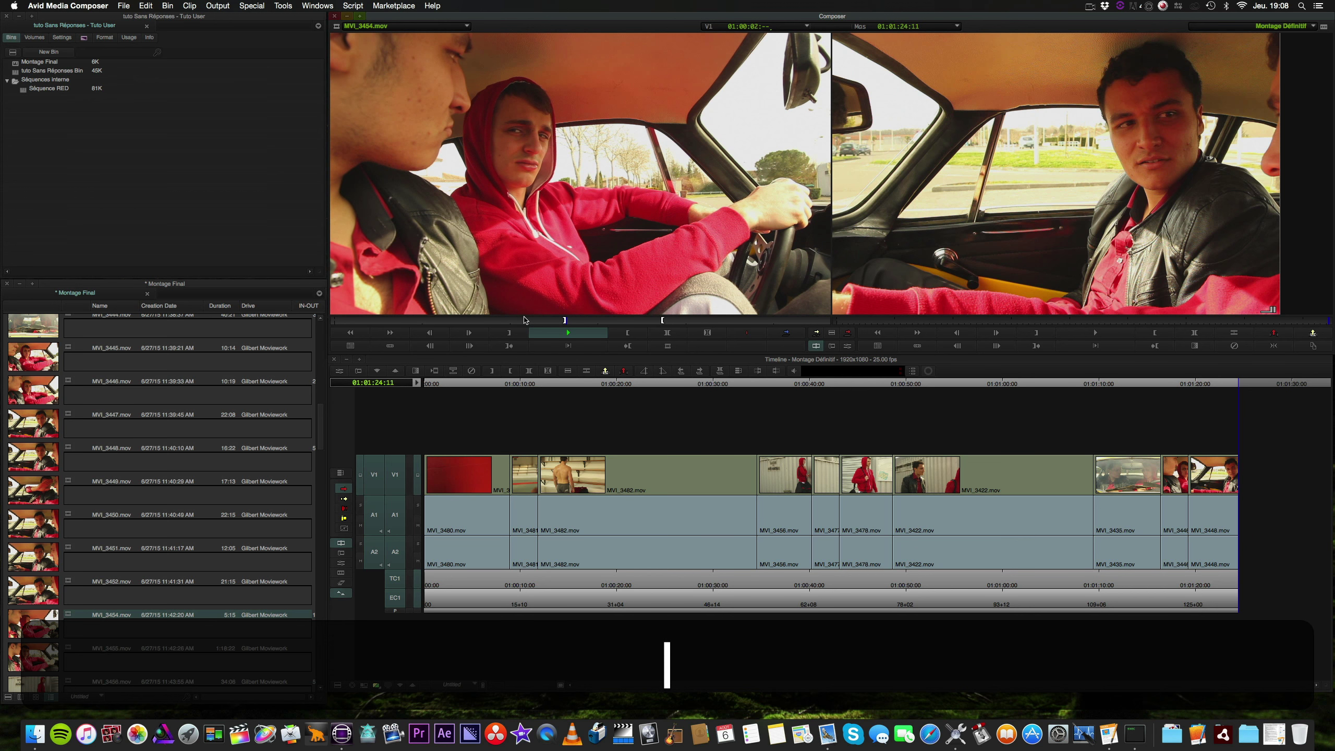
{"action": "key", "text": "k"}
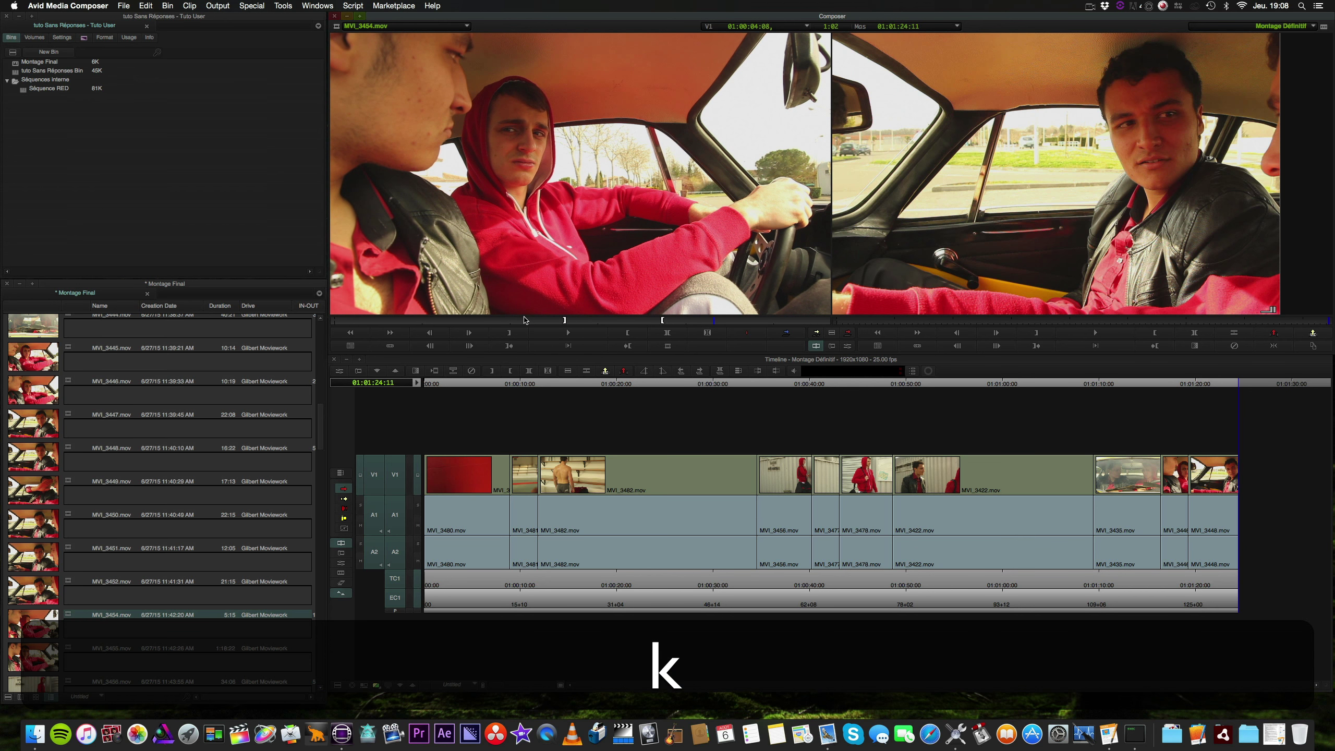
{"action": "key", "text": "o"}
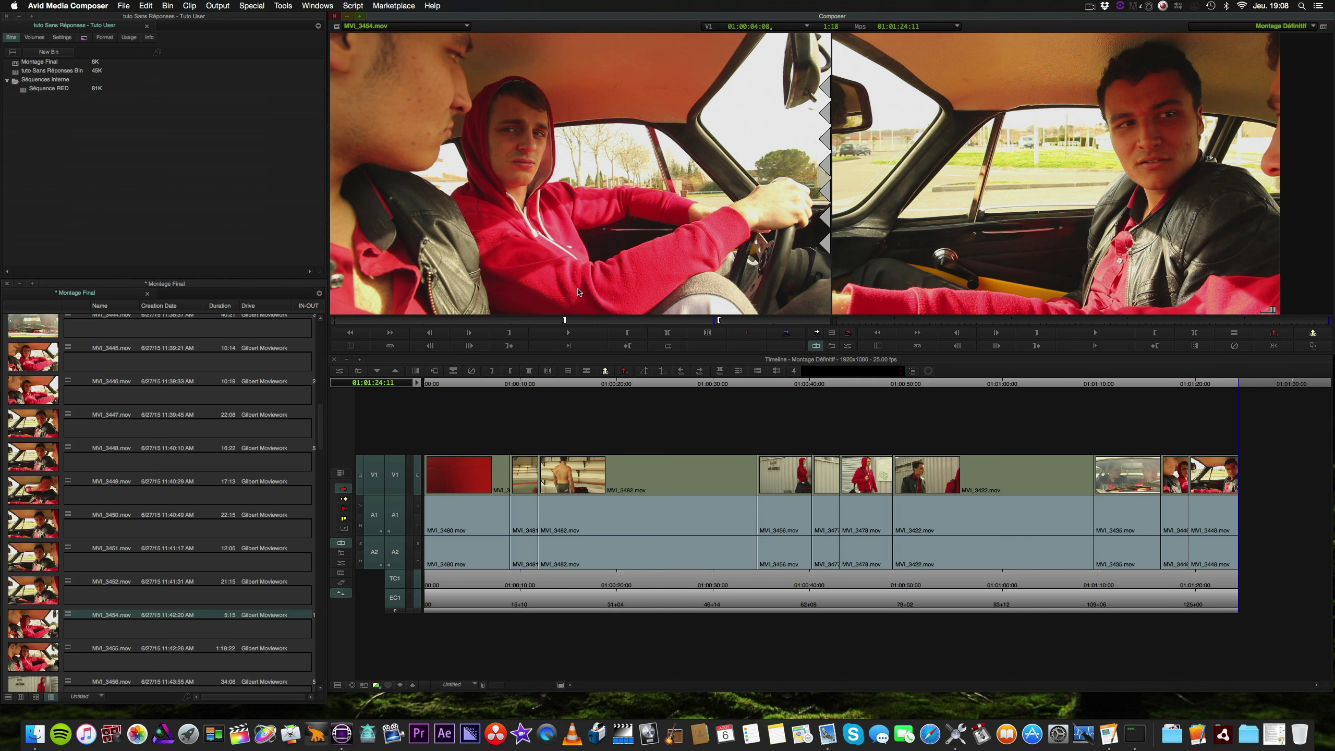
{"action": "key", "text": "v"}
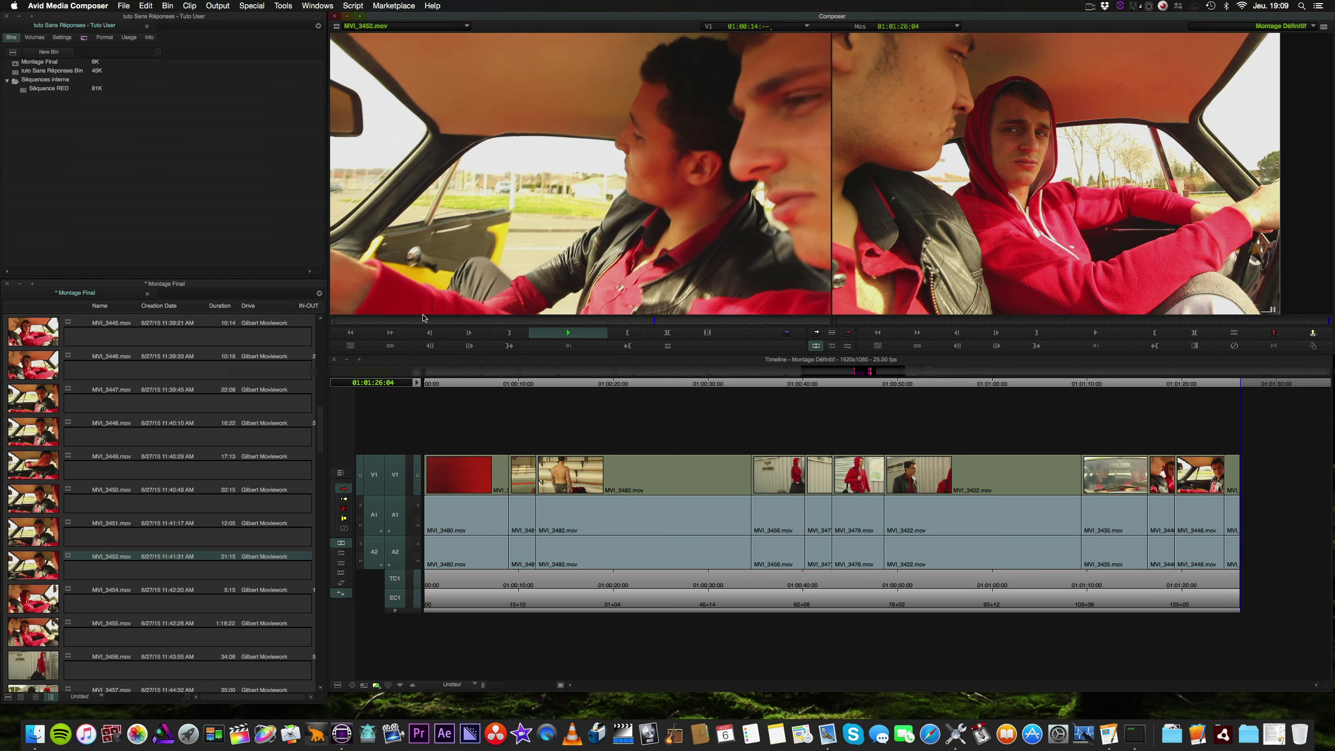
Review MVI_3452.mov from several positions and mark the in point shortly after 01:00:02:00, near the start of the clip
{"action": "key", "text": "k"}
{"action": "left_click_drag", "start_coordinate": [451, 322], "coordinate": [447, 321]}
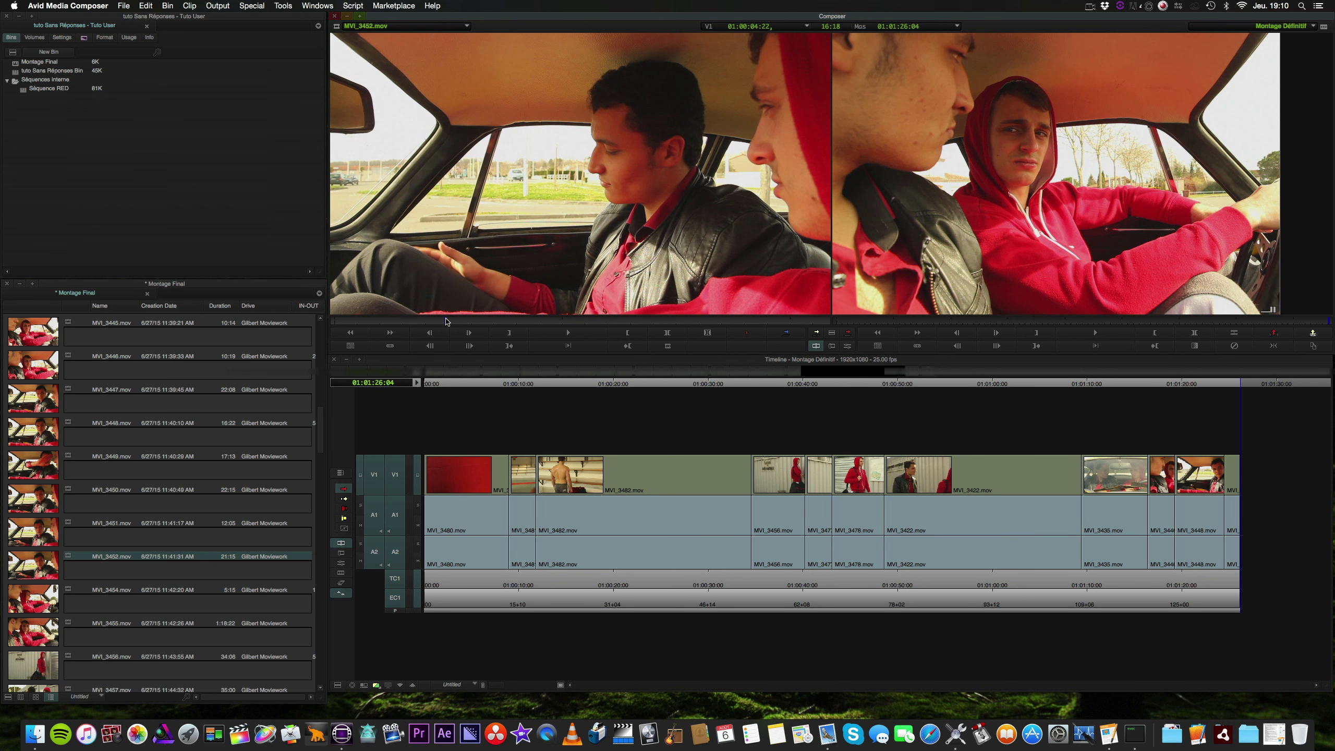
{"action": "left_click", "coordinate": [58, 524]}
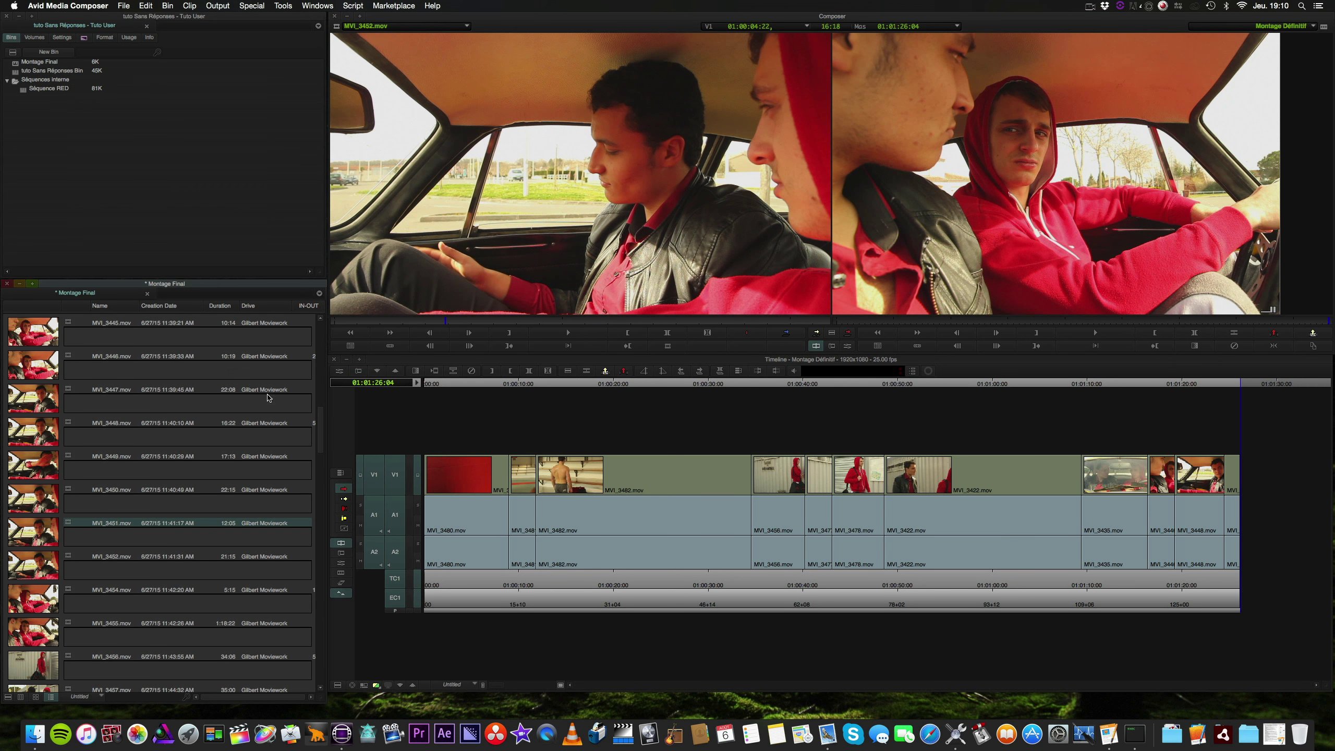
{"action": "left_click", "coordinate": [454, 323]}
{"action": "key", "text": "l"}
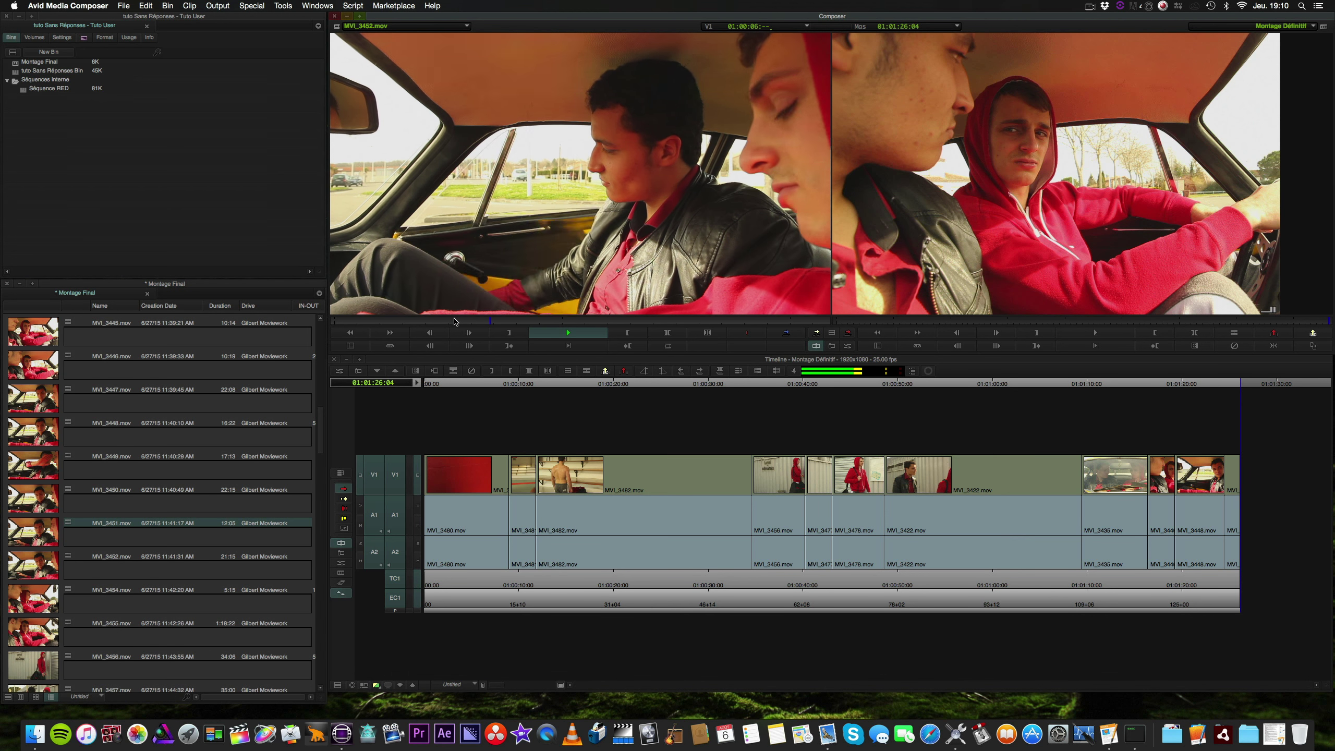
{"action": "key", "text": "k"}
{"action": "key", "text": "l"}
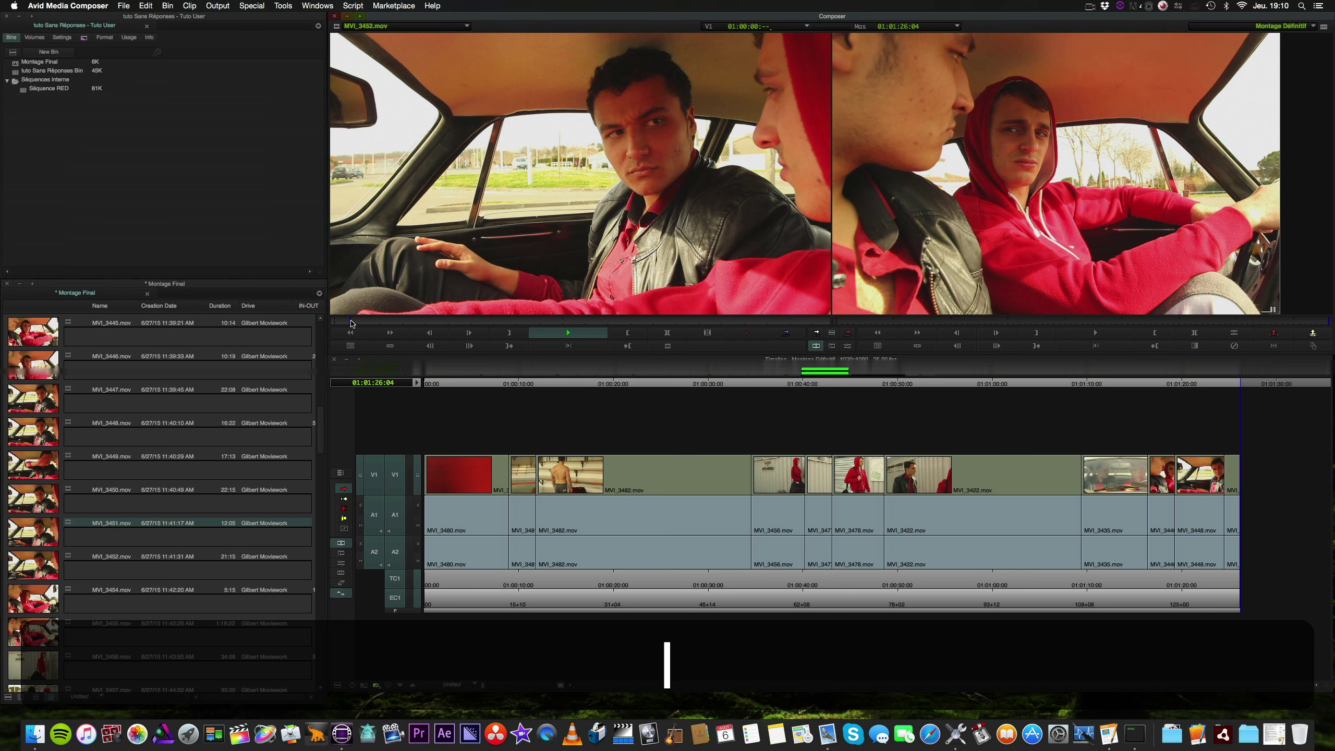
{"action": "key", "text": "k"}
{"action": "key", "text": "i"}
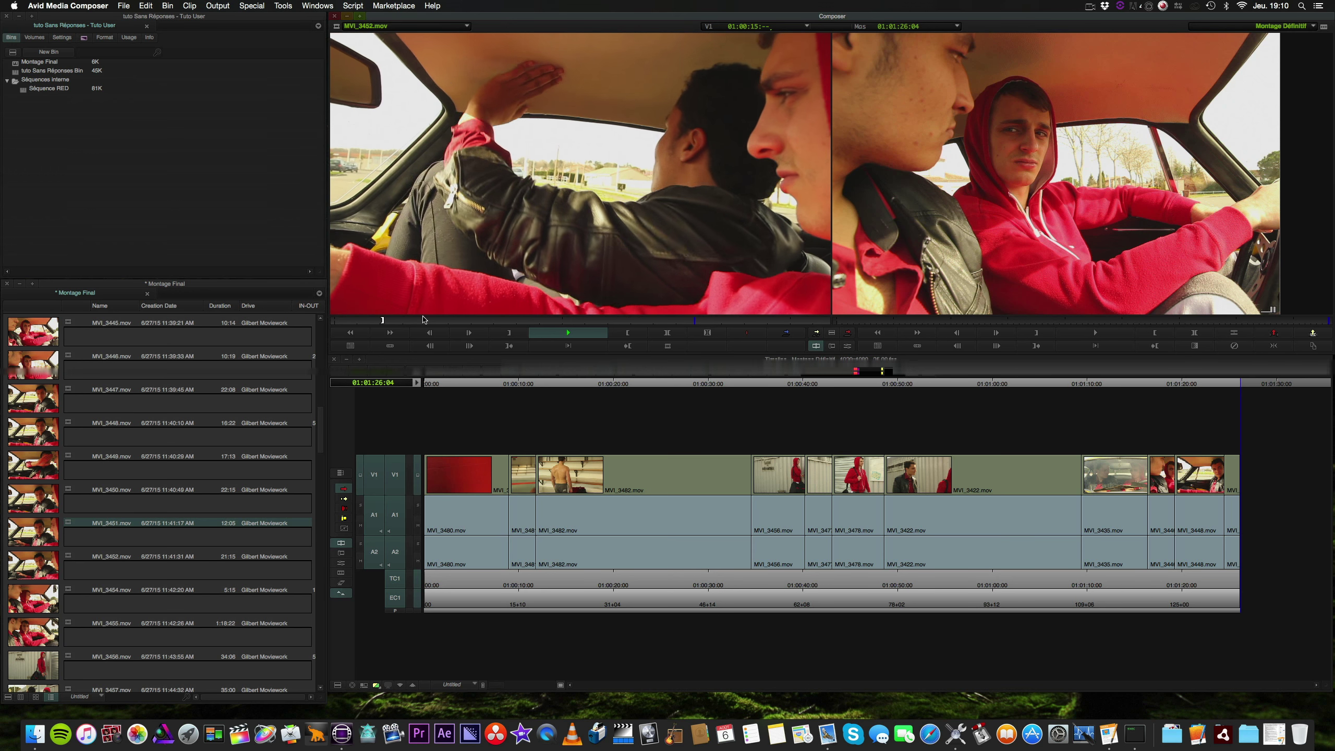
Mark the out point of MVI_3452.mov at 01:00:14:20 and splice the 12:16 segment at the end of the sequence
{"action": "key", "text": "k"}
{"action": "key", "text": "j"}
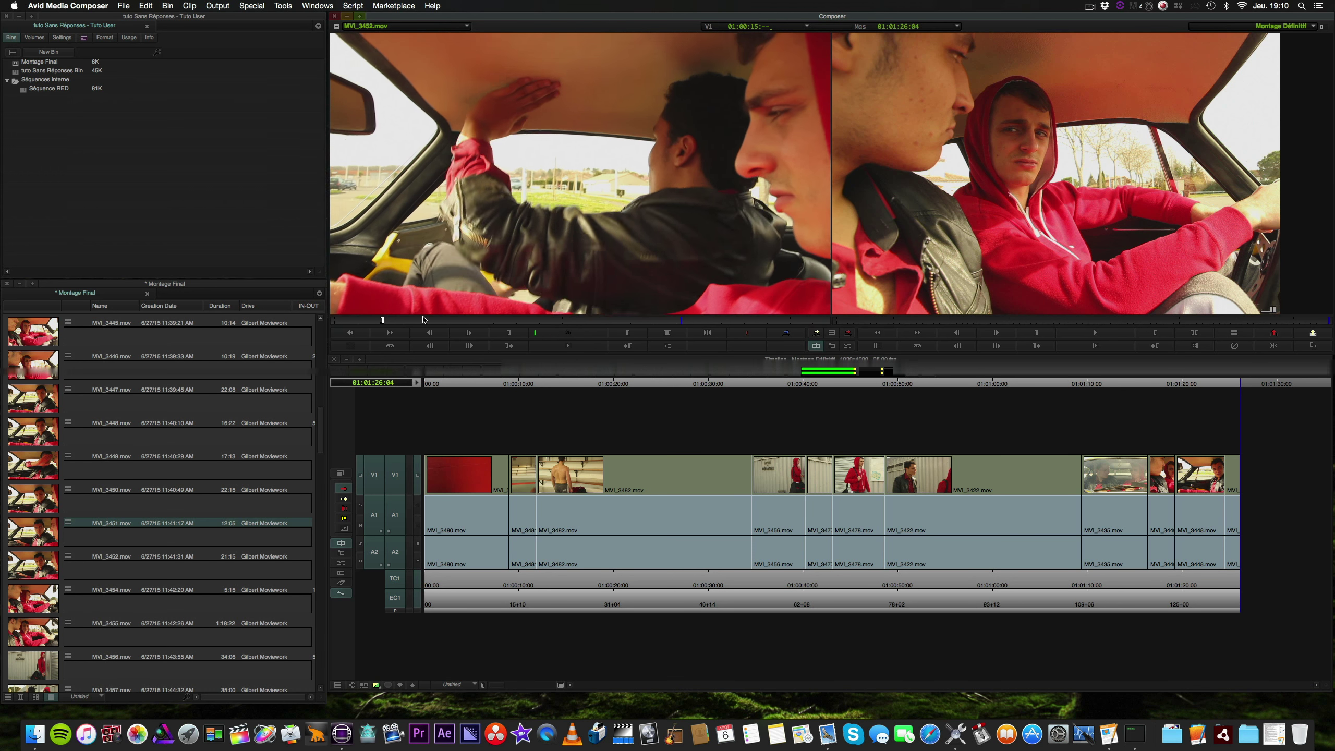
{"action": "key", "text": "k"}
{"action": "key", "text": "o"}
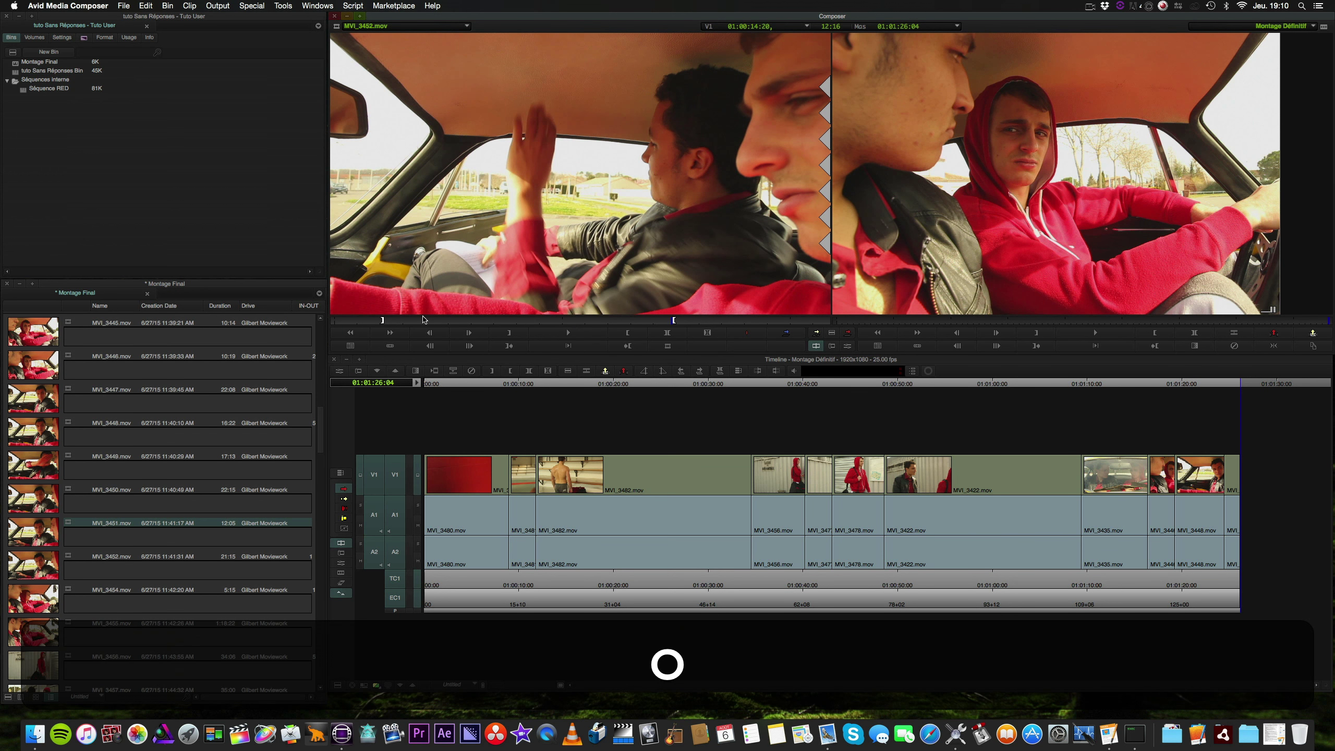
{"action": "key", "text": "v"}
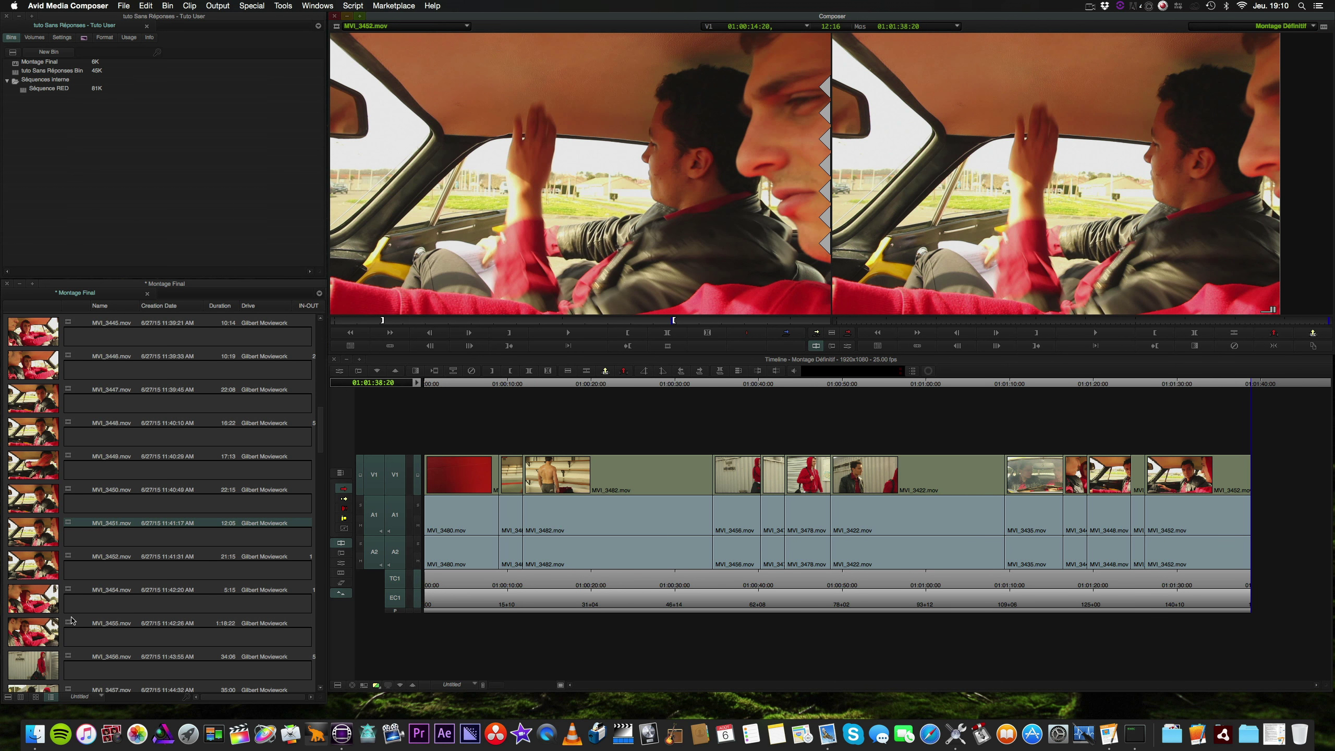
Load MVI_3433.mov, play the yellow car shot and mark the in point shortly after 01:00:02:00
{"action": "left_click_drag", "start_coordinate": [320, 435], "coordinate": [319, 364]}
{"action": "double_click", "coordinate": [37, 566]}
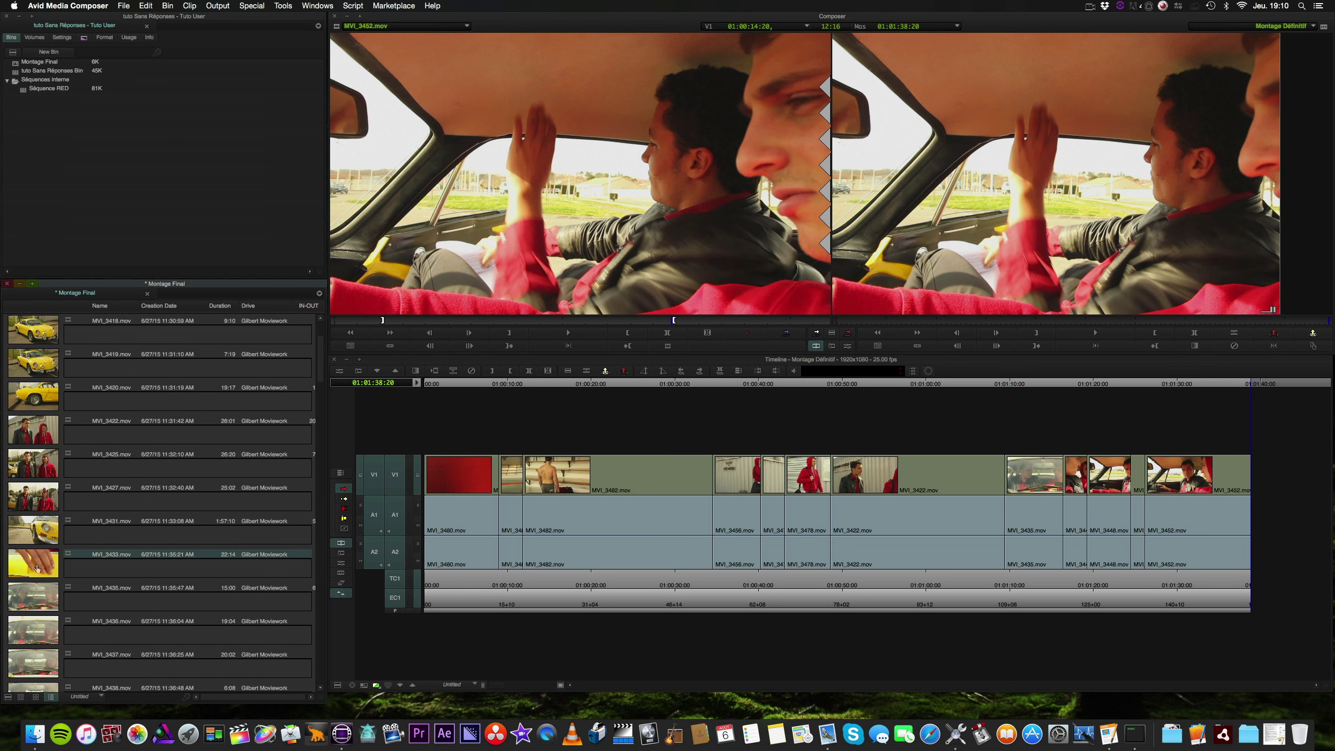
{"action": "key", "text": "l"}
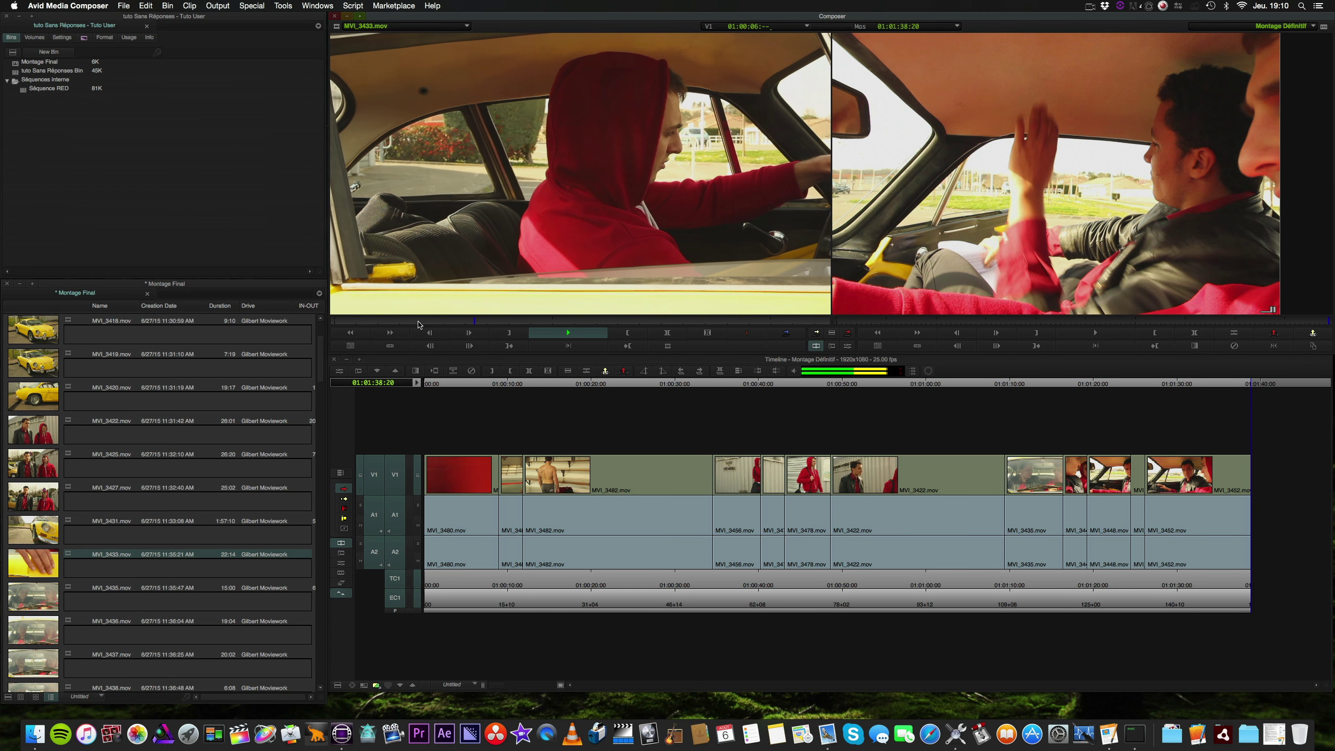
{"action": "key", "text": "k"}
{"action": "left_click_drag", "start_coordinate": [418, 321], "coordinate": [409, 322]}
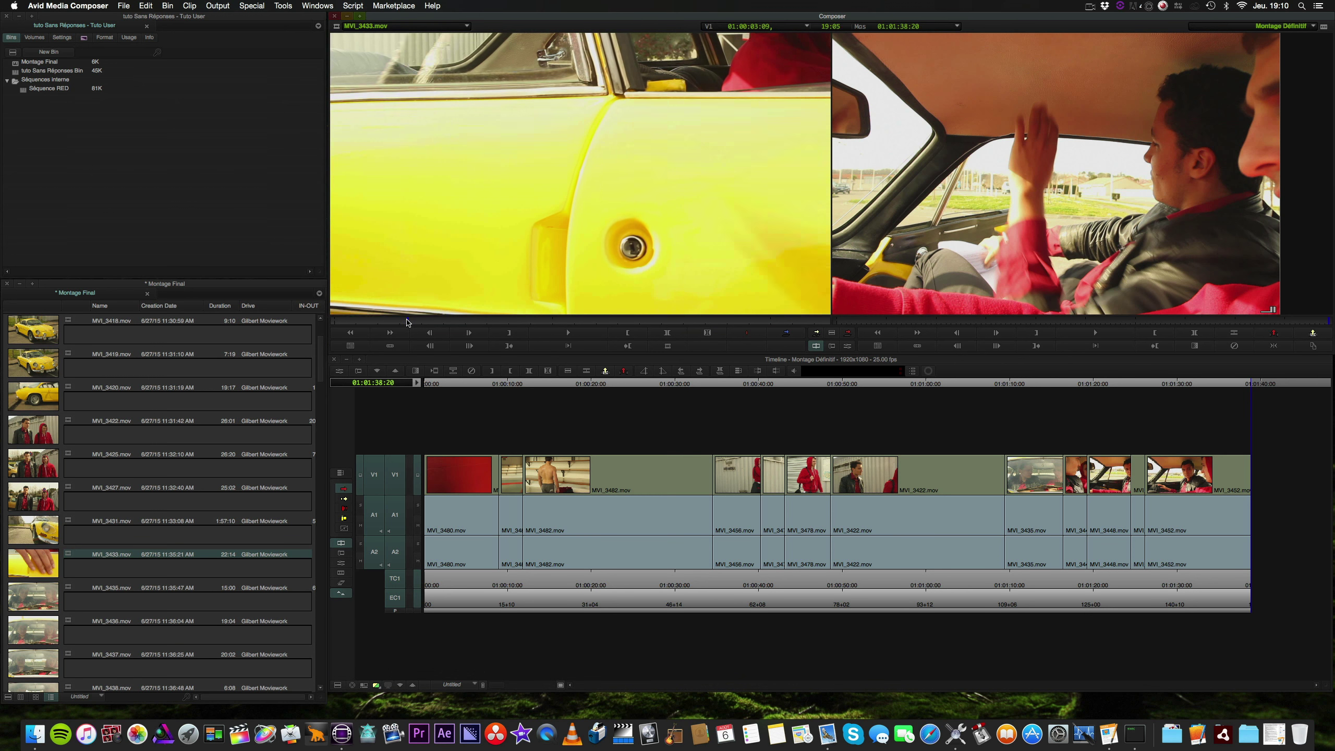
{"action": "key", "text": "i"}
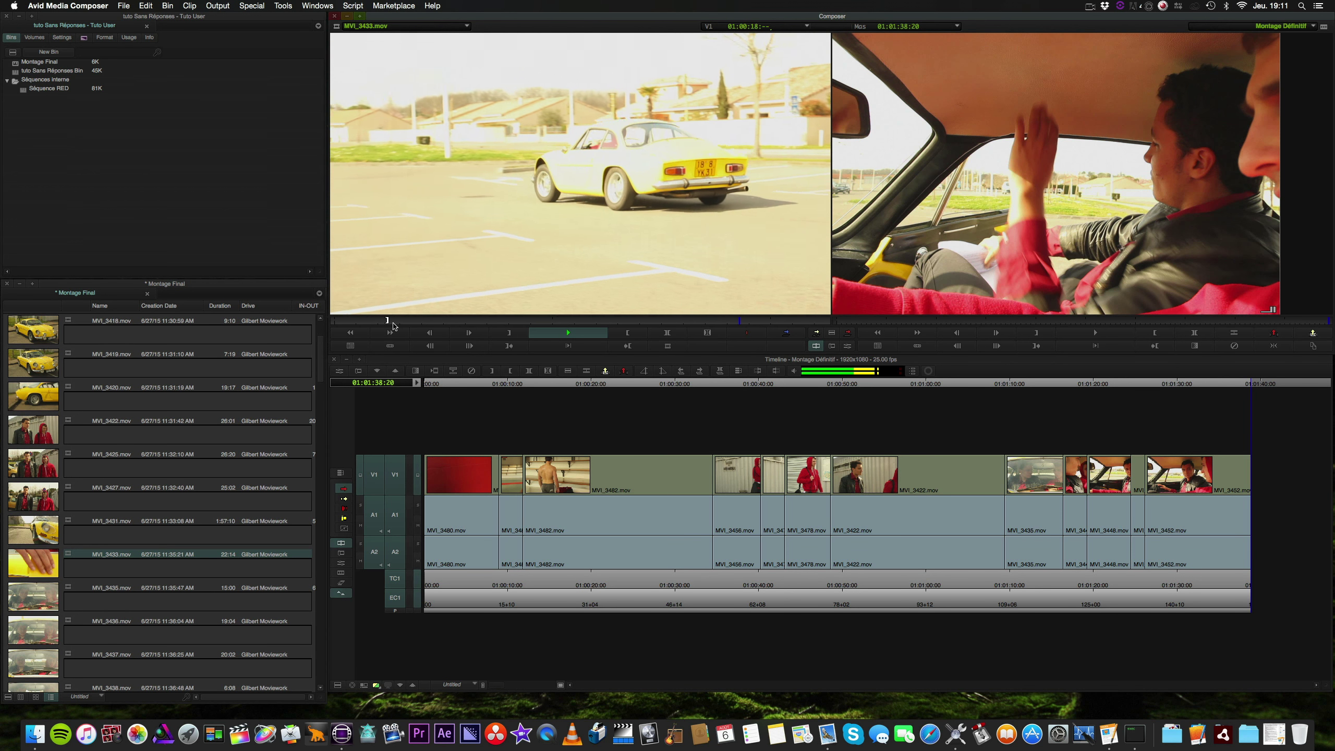
Mark the out point of MVI_3433.mov at 01:00:20:05 and splice the 17:18 segment at the end of the sequence
{"action": "key", "text": "k"}
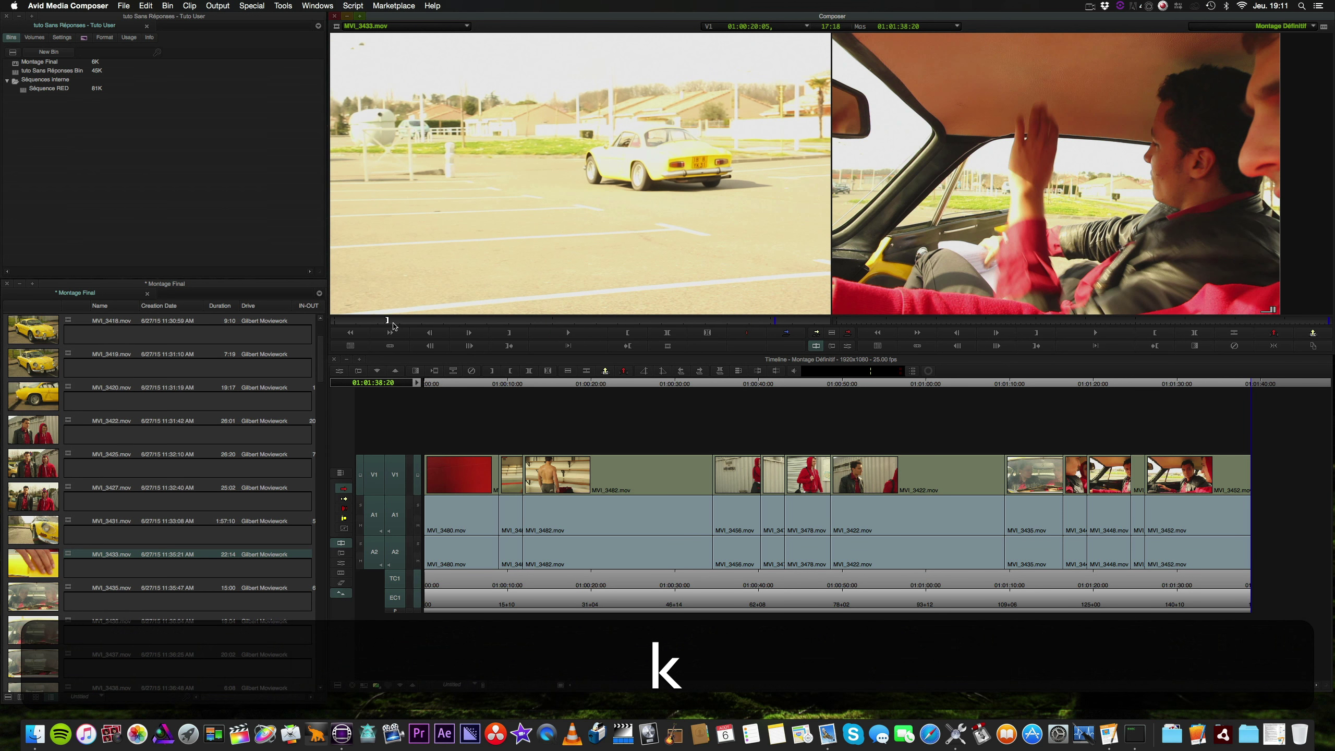
{"action": "key", "text": "o"}
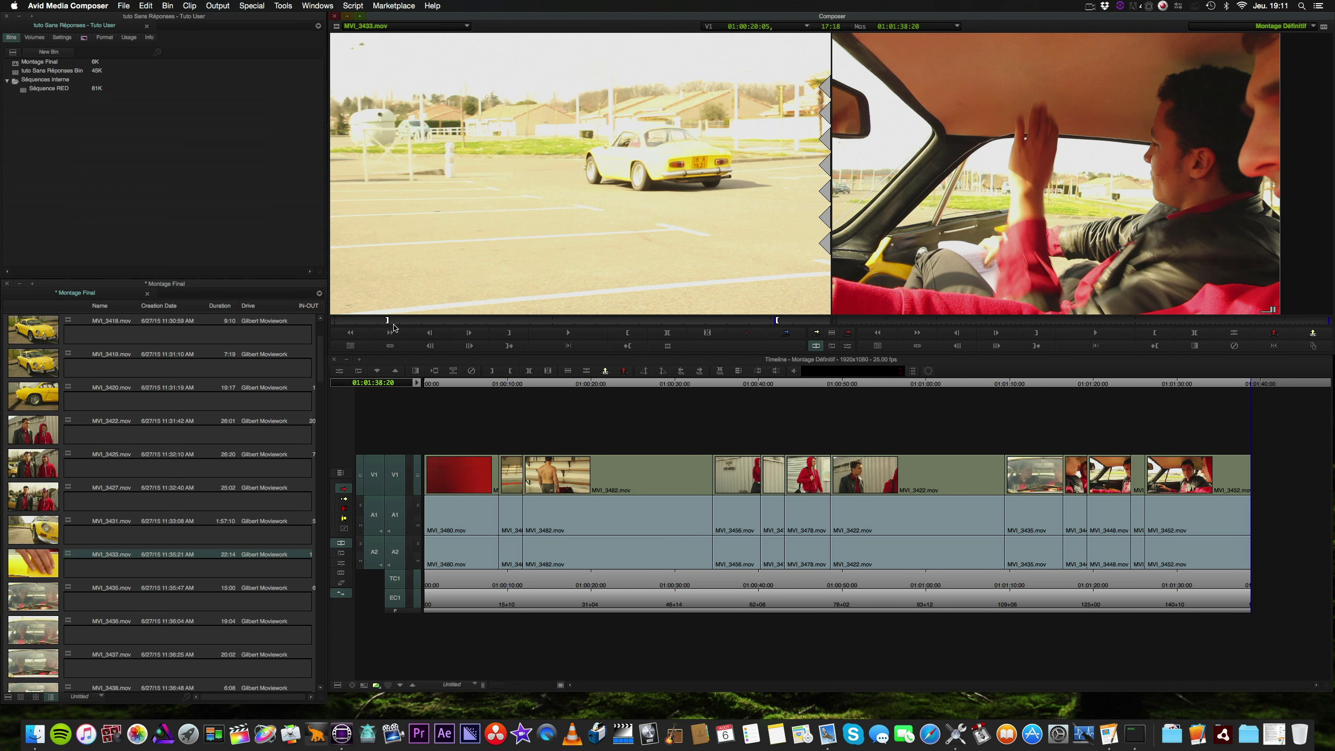
{"action": "key", "text": "v"}
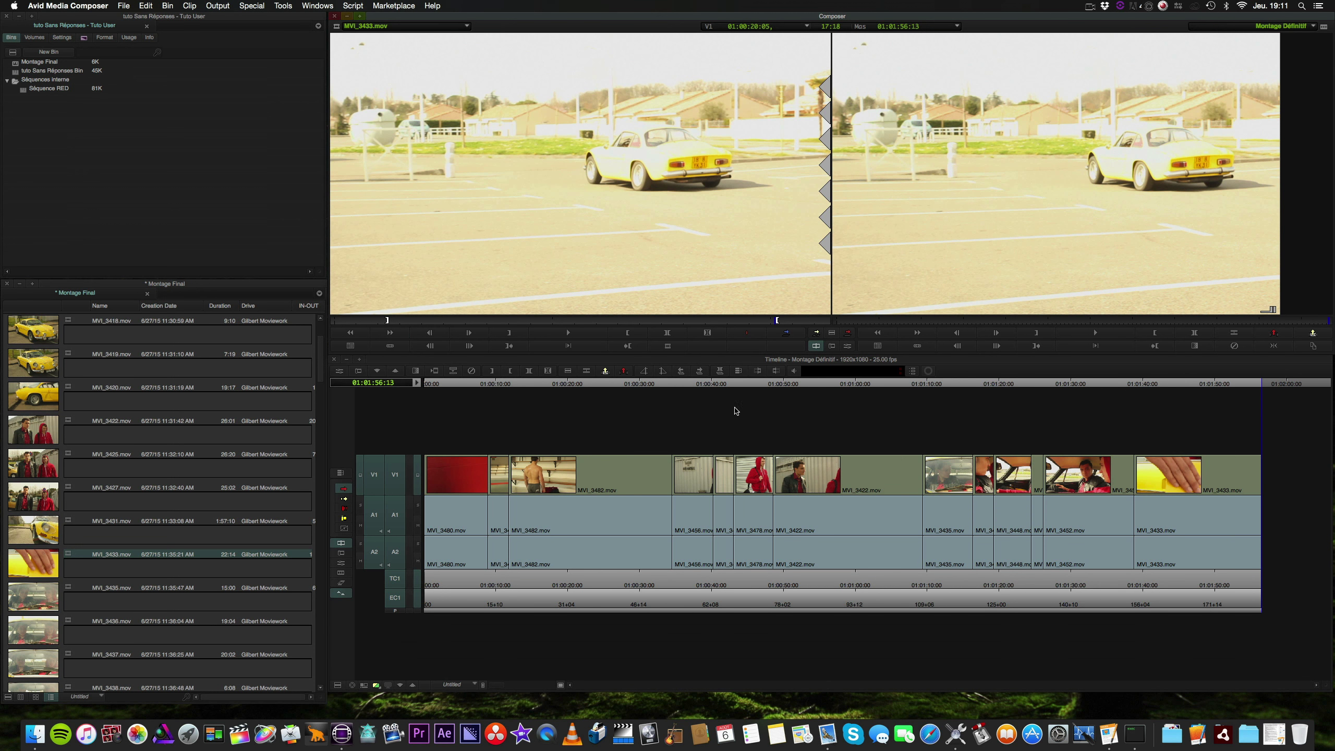
Play the assembled sequence Montage Définitif from 01:00:00:00 through to its closing car shot to review the edit
{"action": "left_click_drag", "start_coordinate": [735, 411], "coordinate": [417, 446]}
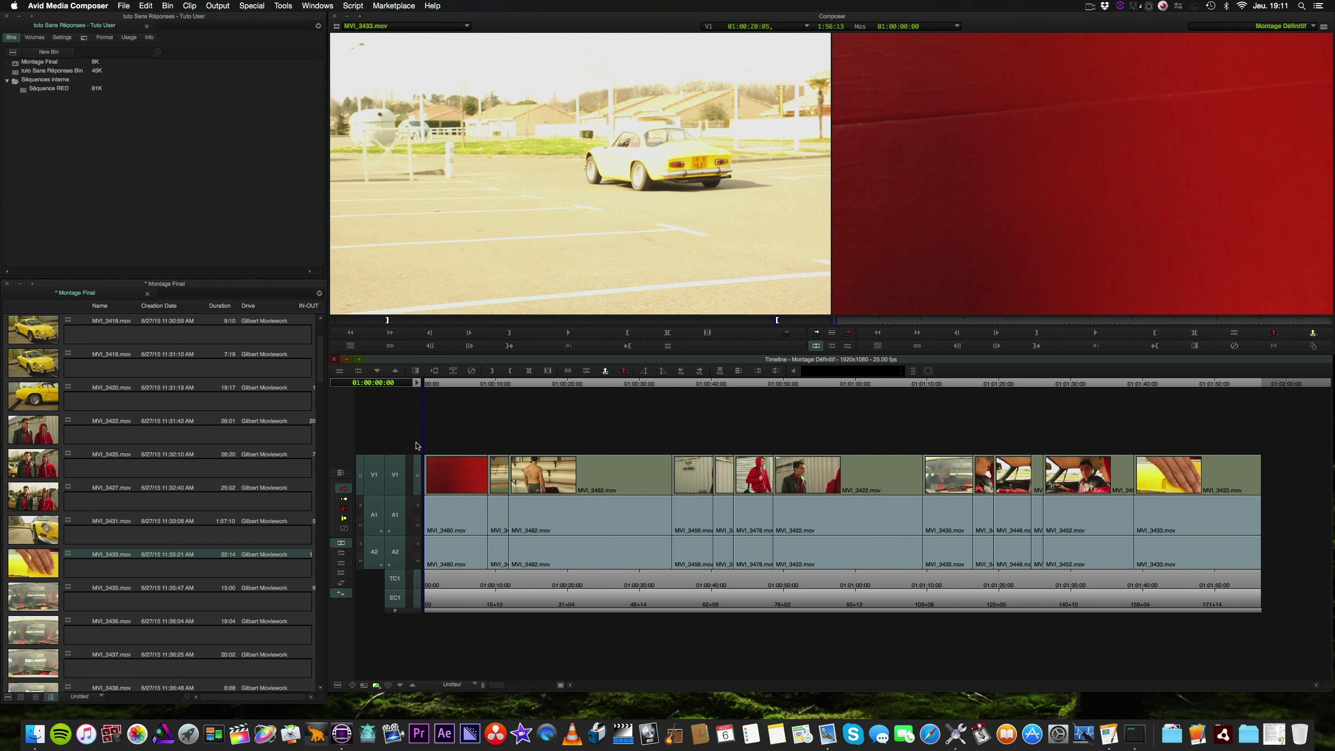
{"action": "key", "text": "l"}
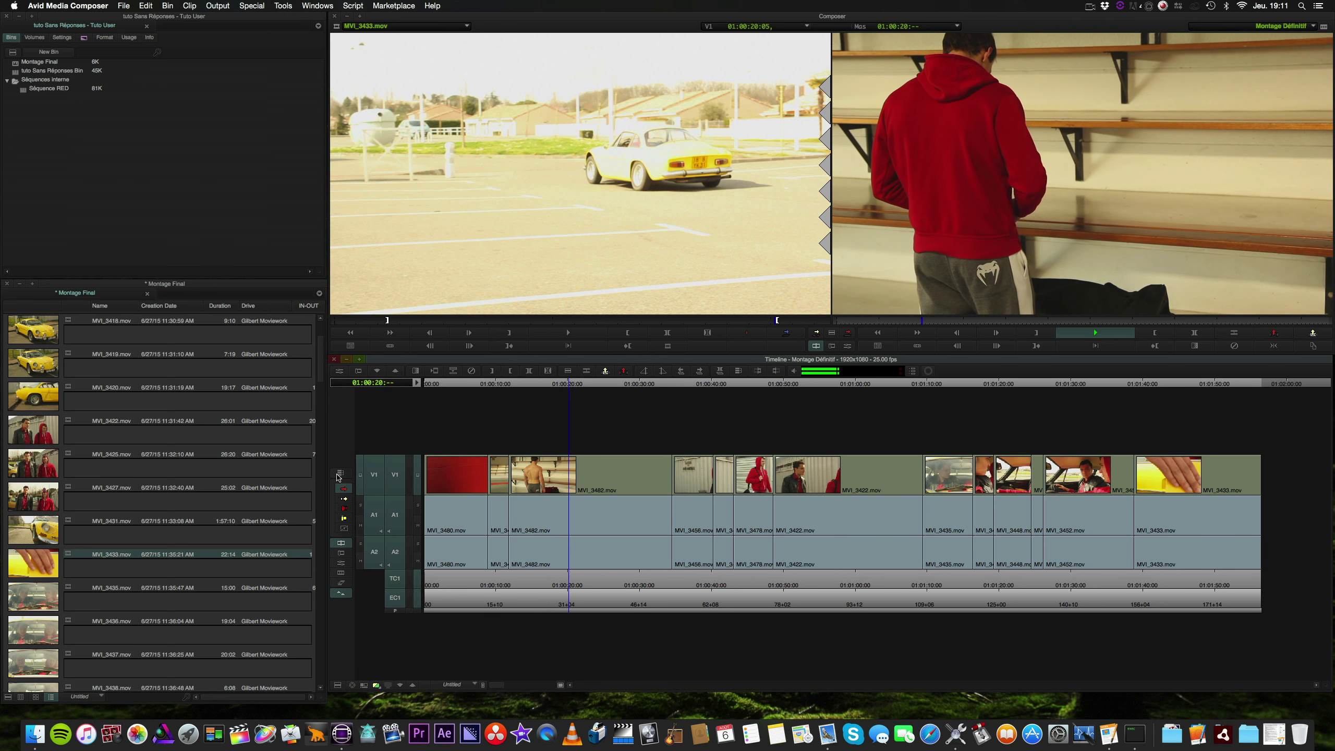
{"action": "key", "text": "space"}
{"action": "key", "text": "space"}
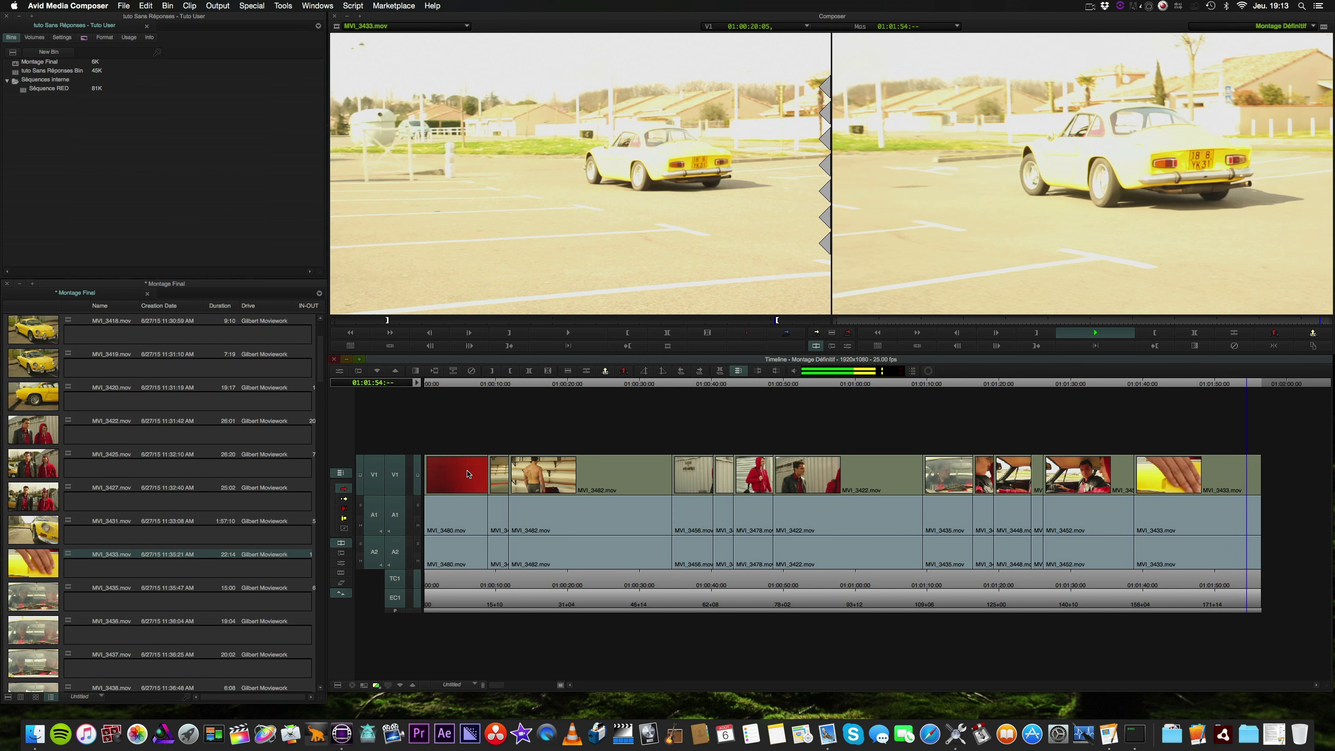
{"action": "key", "text": "k"}
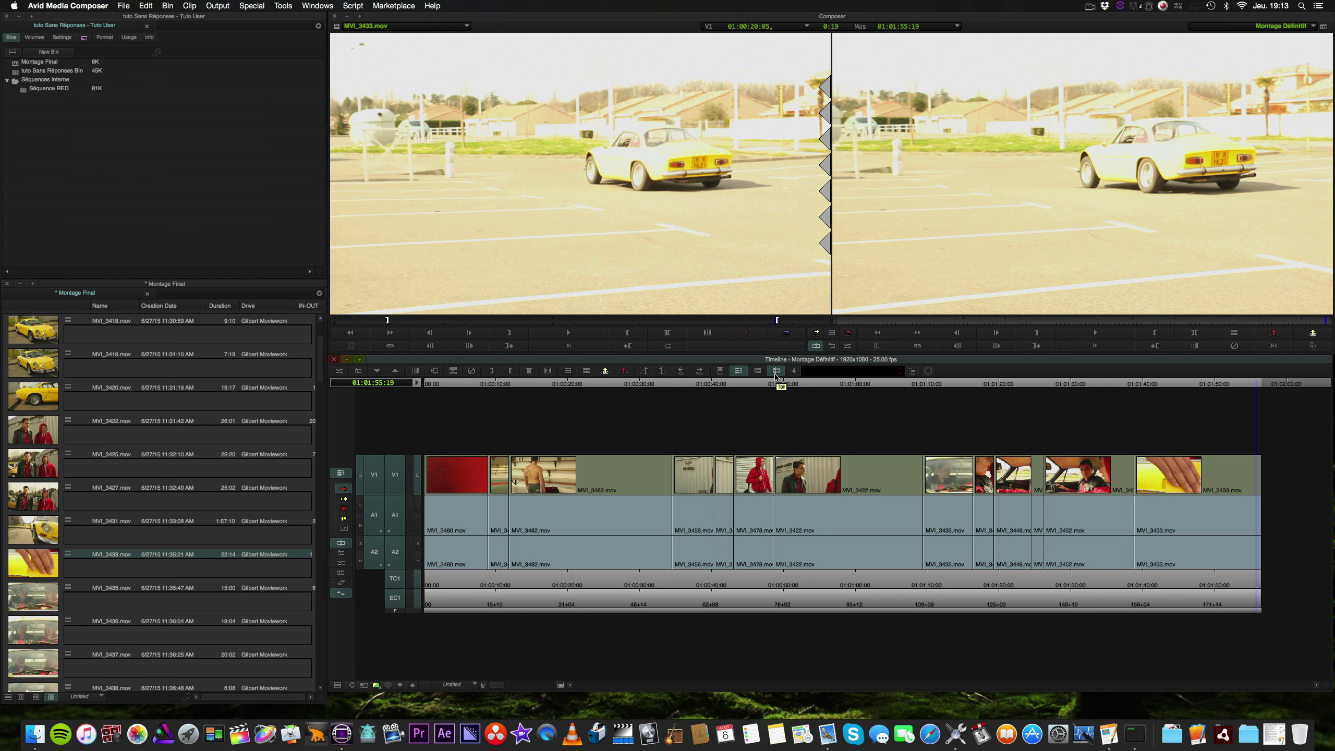
Replay the opening boxing shot from the start of the sequence and stop near its end at 01:00:08:13
{"action": "left_click_drag", "start_coordinate": [766, 387], "coordinate": [426, 425]}
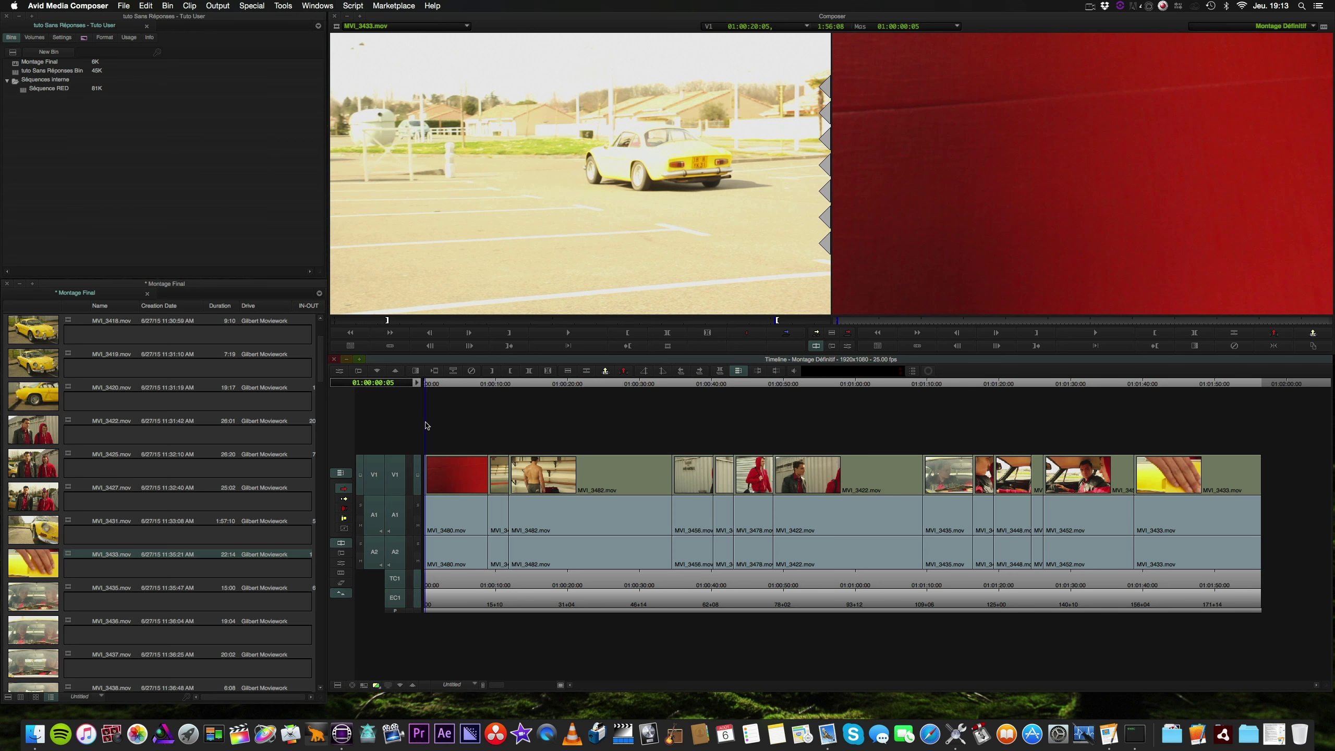
{"action": "key", "text": "space"}
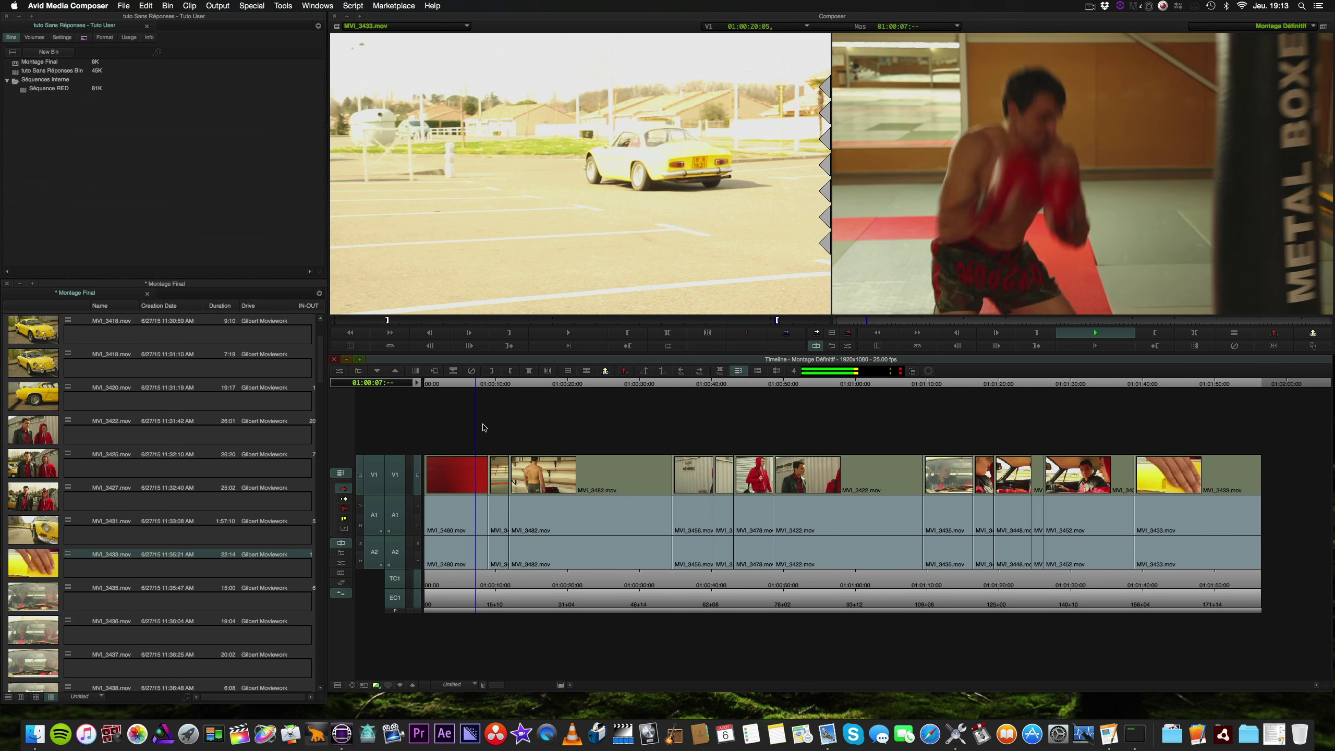
{"action": "key", "text": "k"}
{"action": "key", "text": "l"}
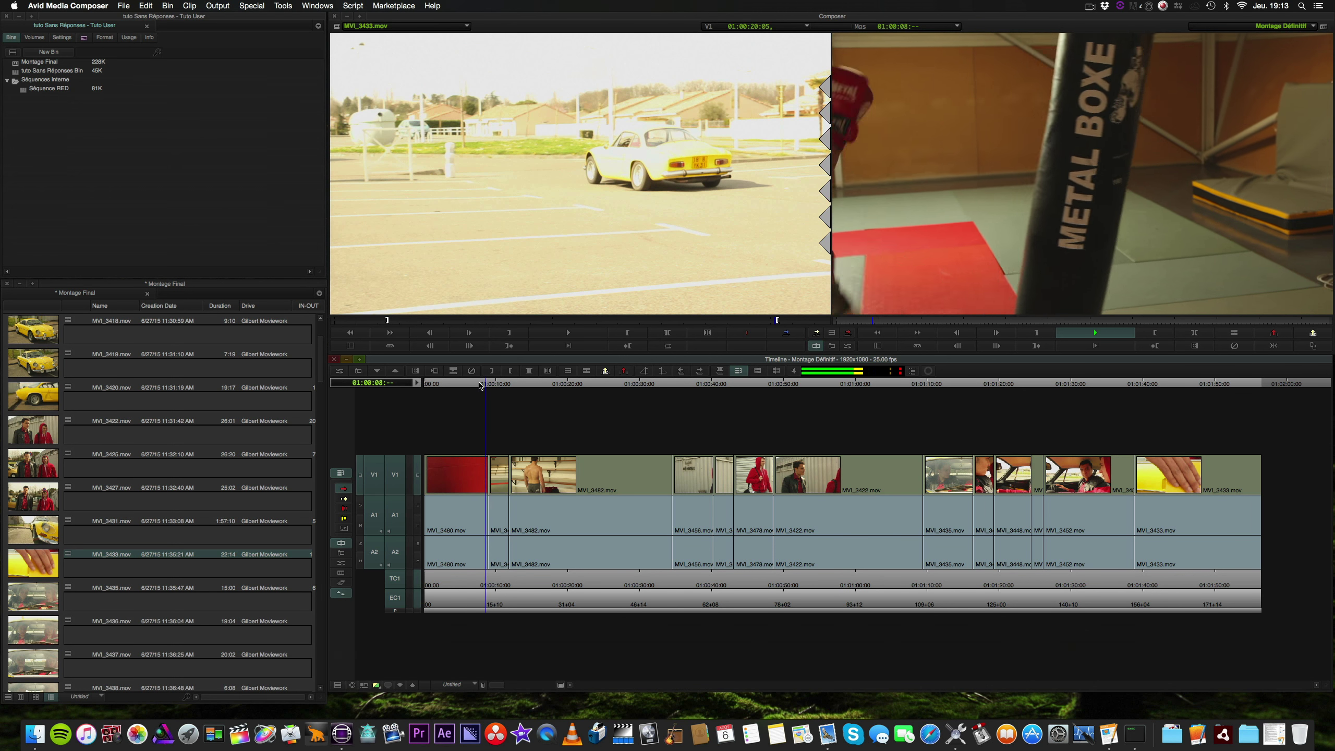
{"action": "key", "text": "k"}
{"action": "left_click_drag", "start_coordinate": [494, 385], "coordinate": [486, 385]}
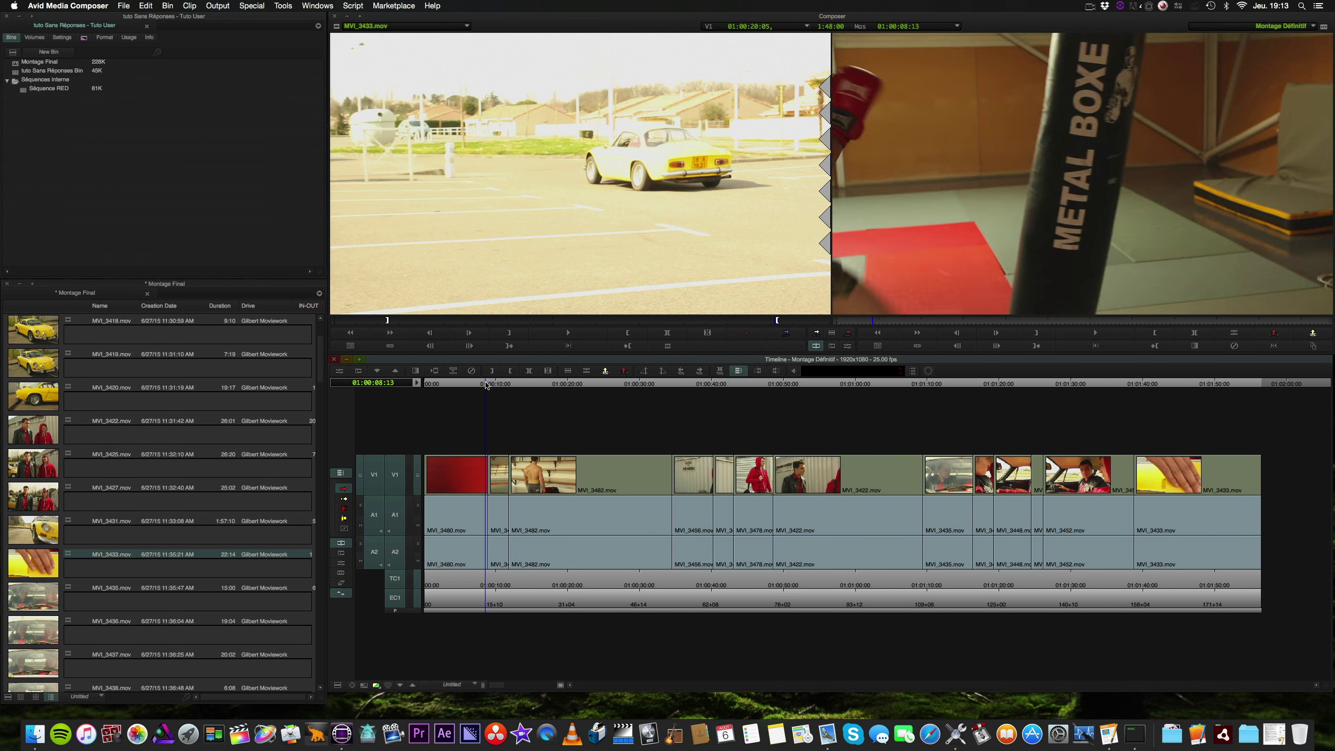
Cut off the tail of MVI_3482.mov from 01:00:18:20 to the next clip, closing the gap in the sequence
{"action": "key", "text": "l"}
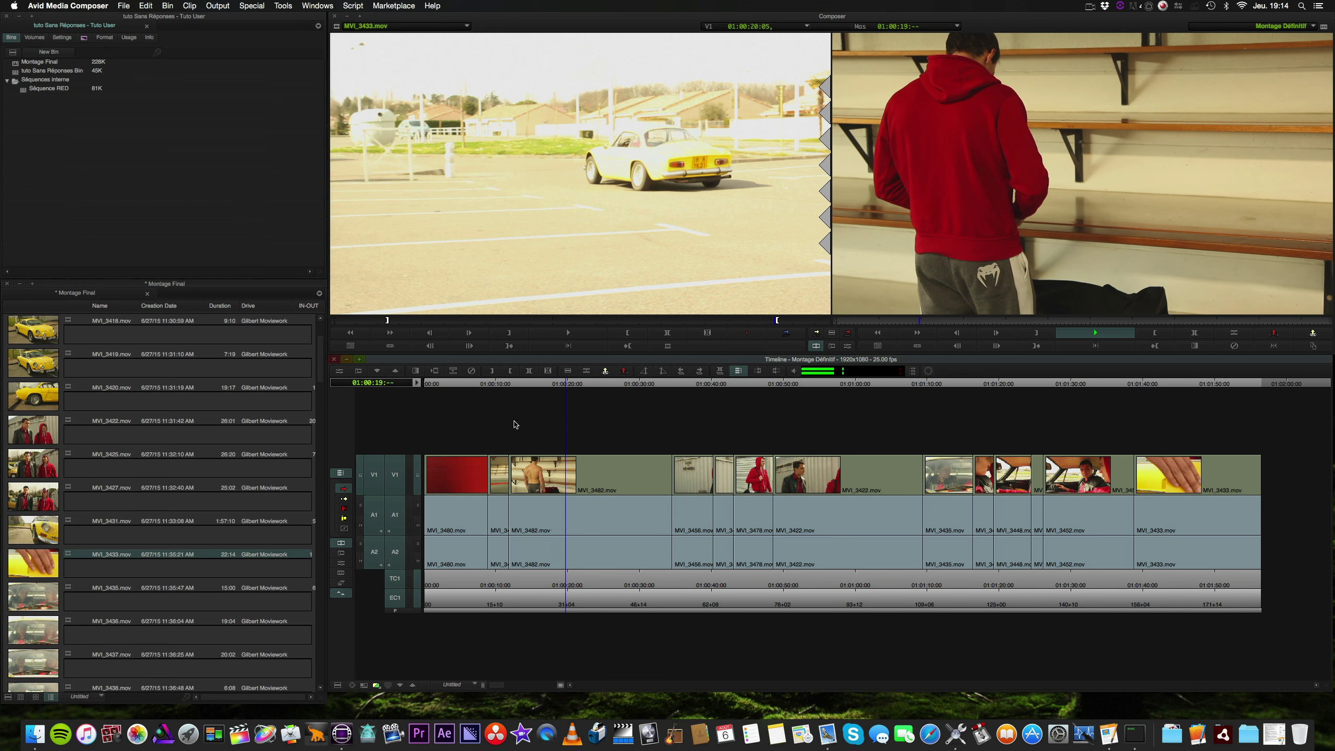
{"action": "key", "text": "k"}
{"action": "key", "text": "j"}
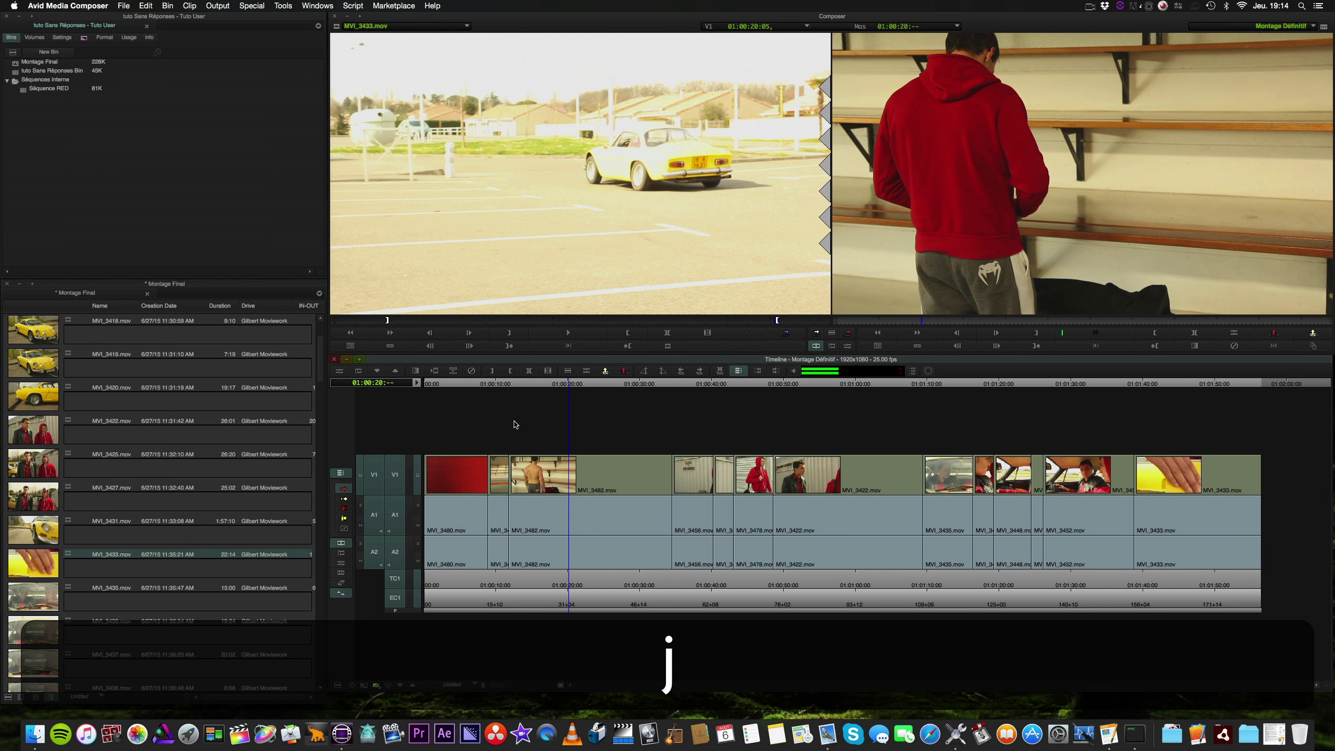
{"action": "key", "text": "j"}
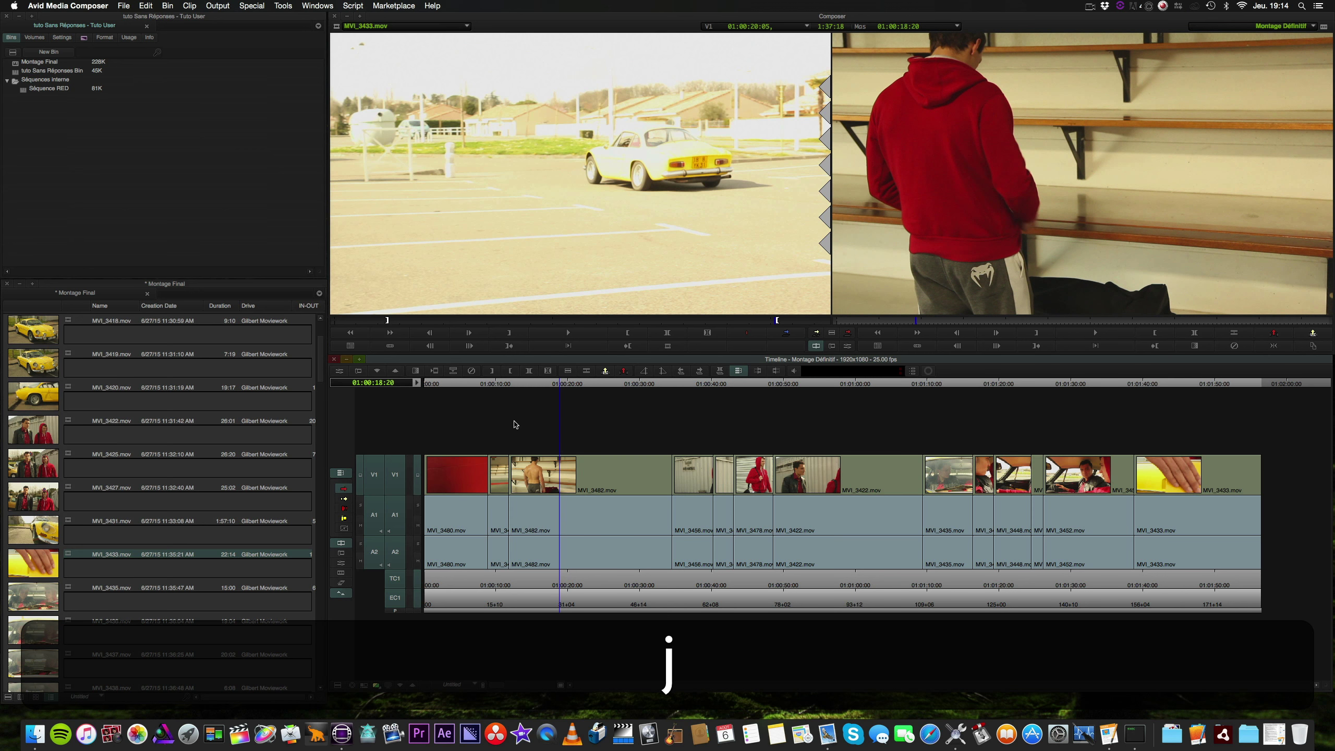
{"action": "key", "text": "u"}
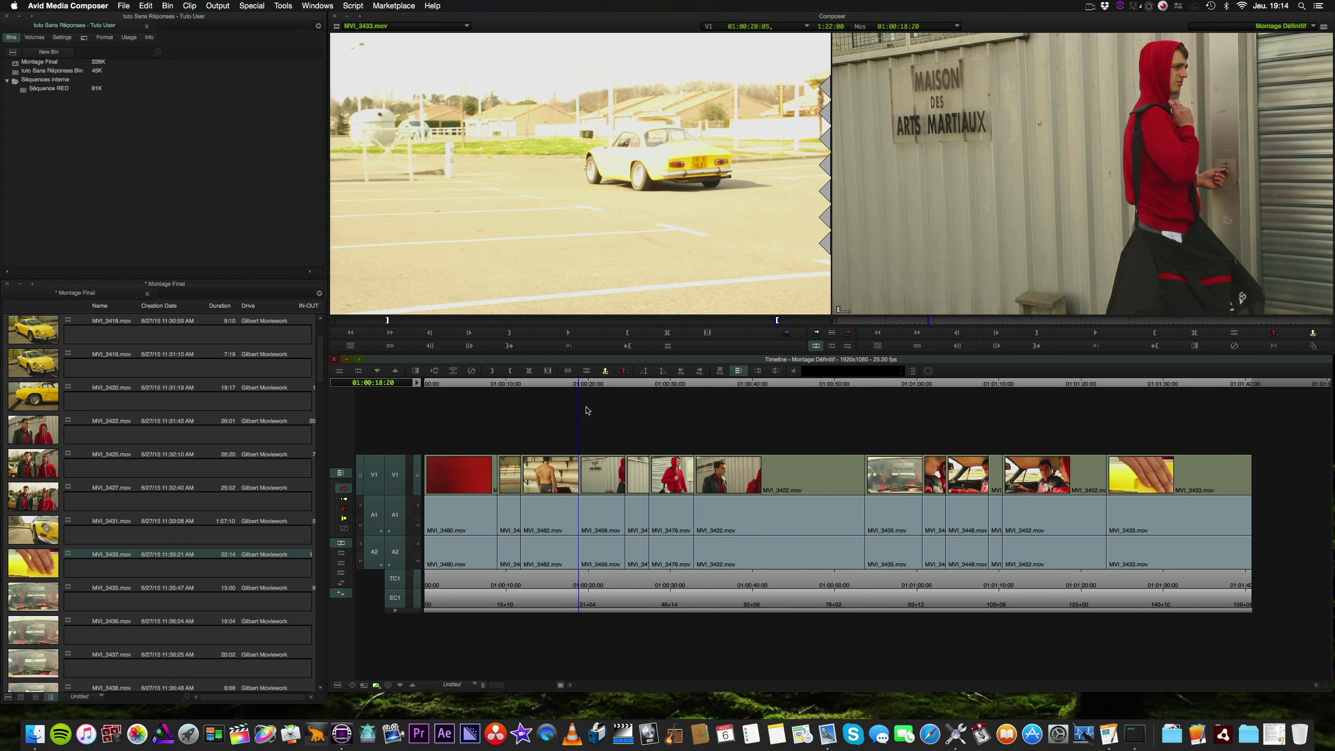
Replay the cut from the shortened MVI_3482.mov to the outdoor door shot and park the playhead at 01:00:17:24
{"action": "left_click_drag", "start_coordinate": [582, 387], "coordinate": [520, 384]}
{"action": "key", "text": "l"}
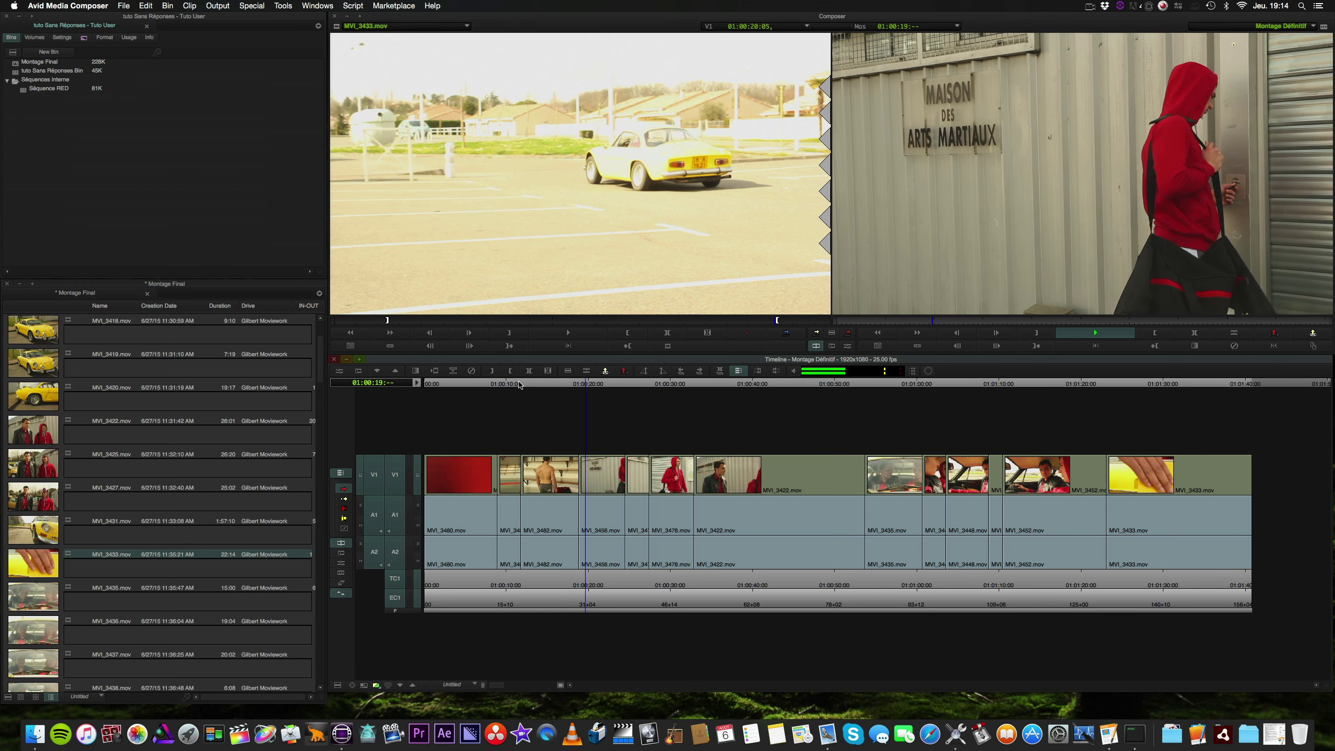
{"action": "key", "text": "k"}
{"action": "left_click", "coordinate": [569, 384]}
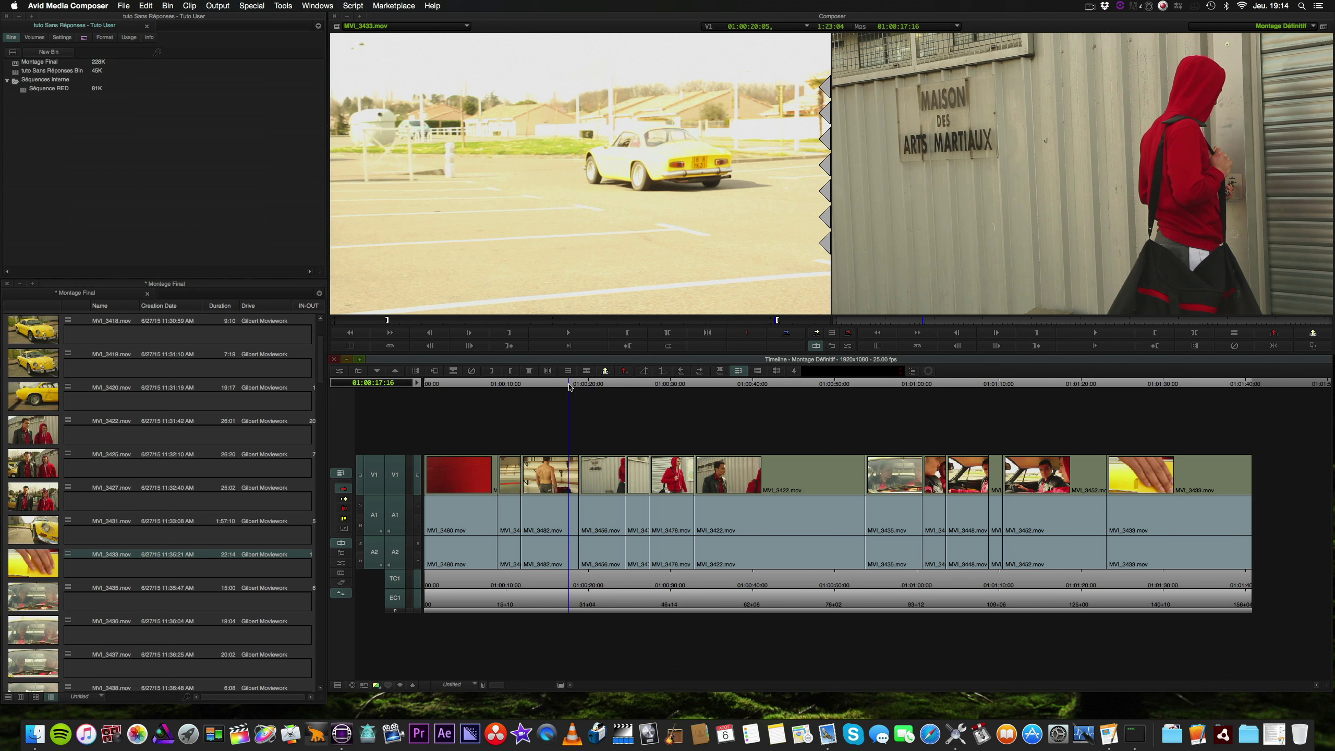
{"action": "left_click", "coordinate": [535, 384]}
{"action": "key", "text": "l"}
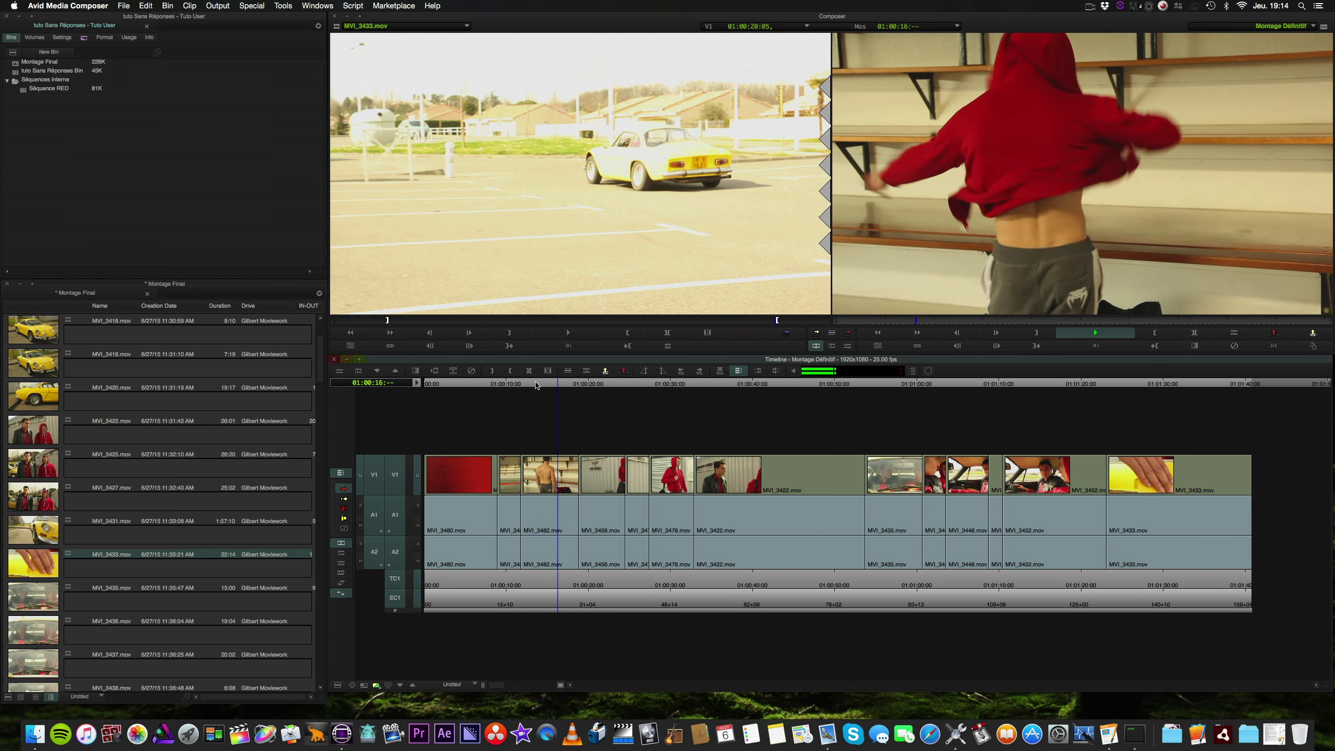
{"action": "key", "text": "k"}
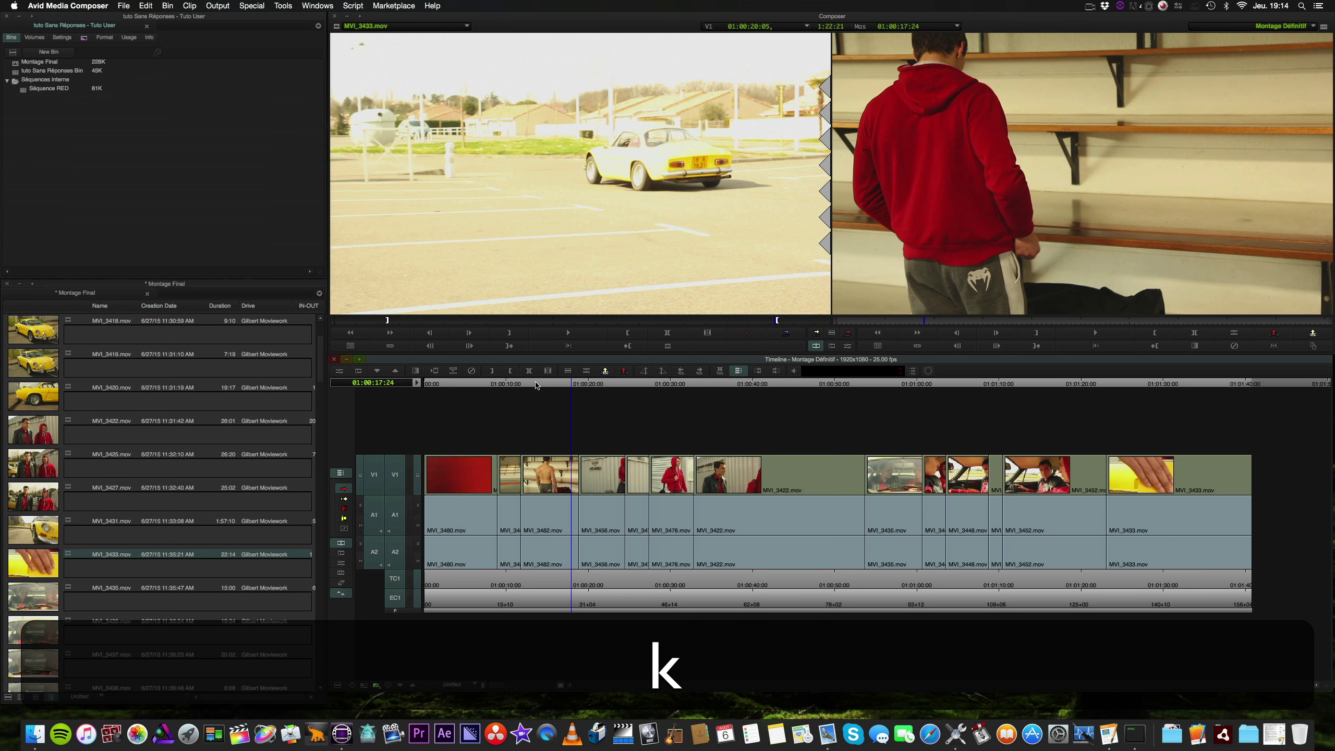
Cut off the tail of MVI_3482.mov from 01:00:17:24, closing the gap, and replay the cut into the outdoor door shot
{"action": "key", "text": "u"}
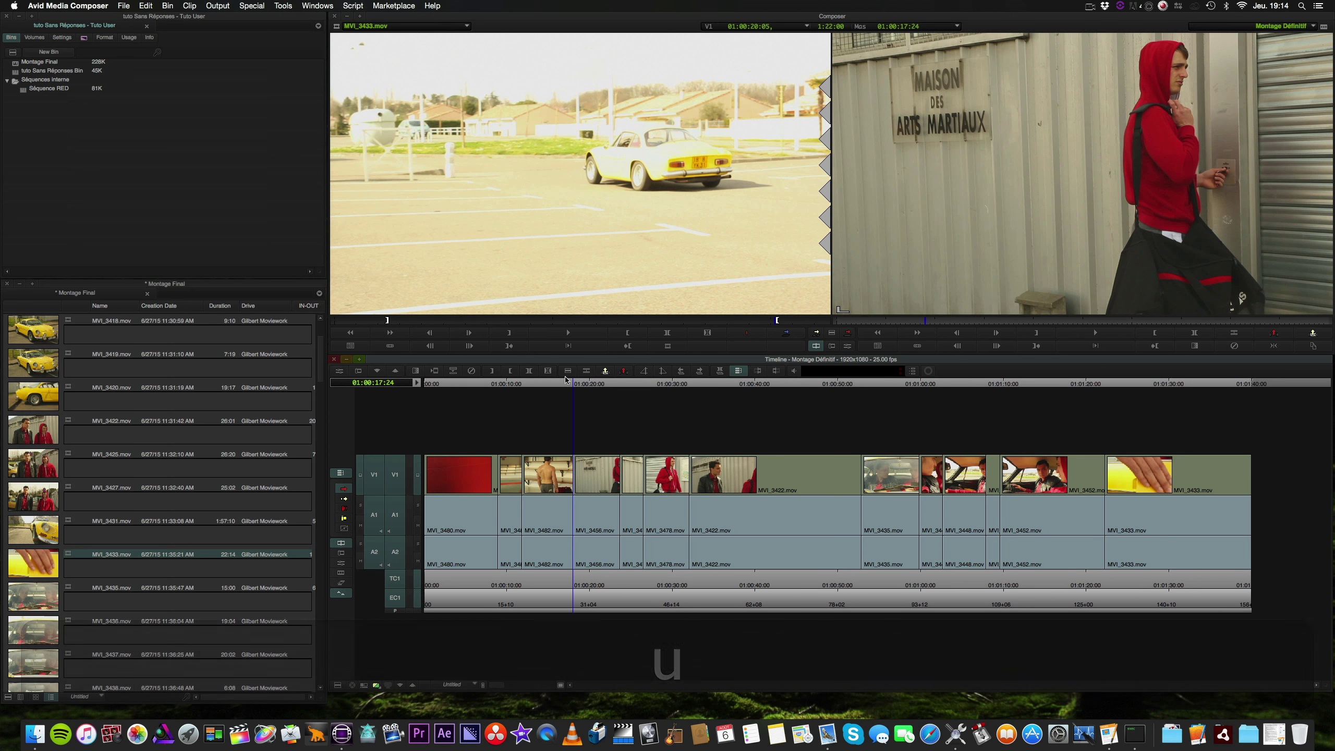
{"action": "left_click", "coordinate": [561, 385]}
{"action": "key", "text": "l"}
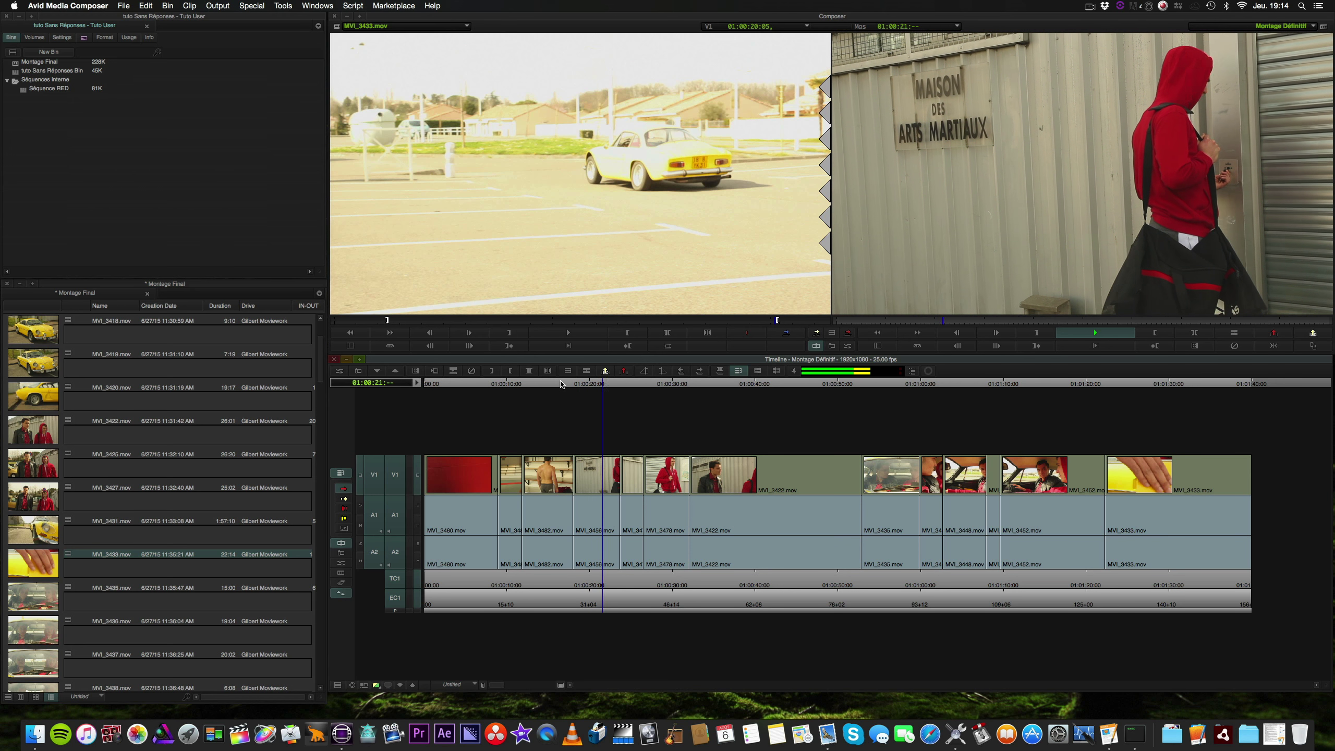
{"action": "key", "text": "k"}
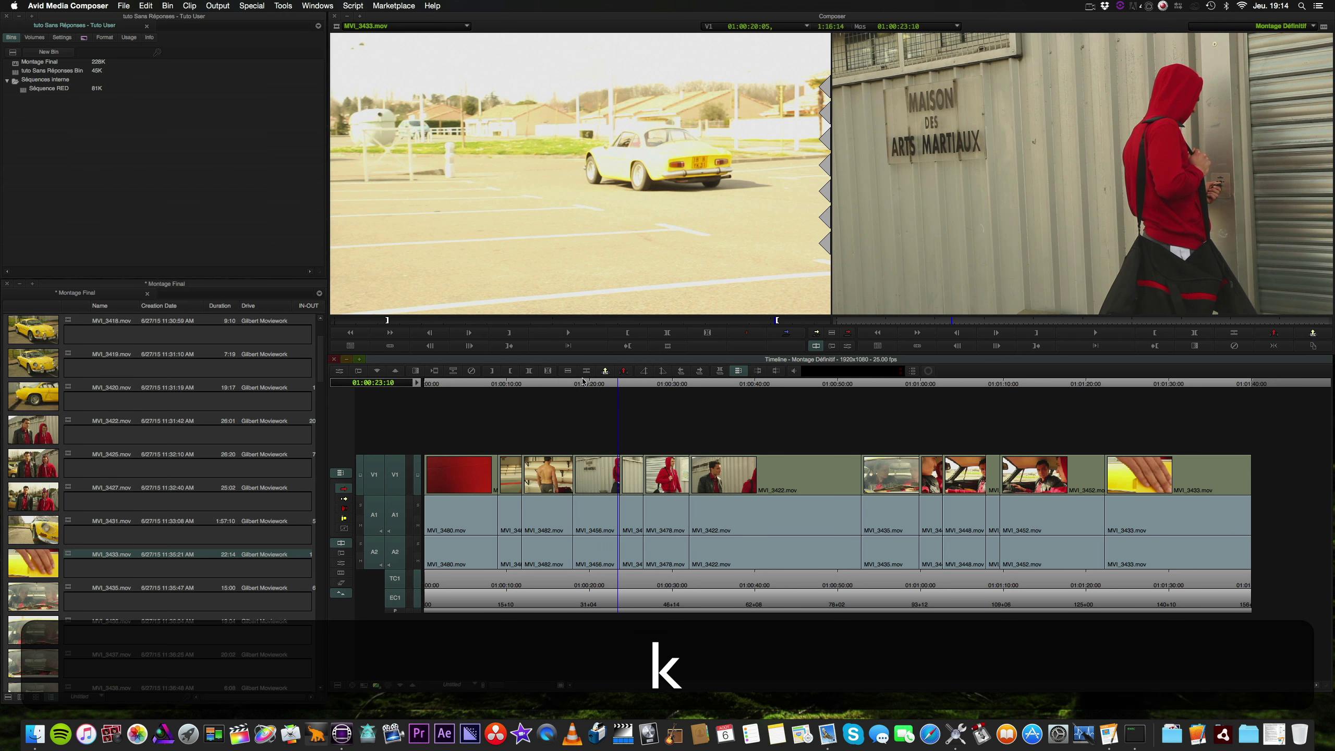
Find the end point at 01:00:21:06 in the outdoor door shot and cut off its tail from there, closing the gap
{"action": "left_click_drag", "start_coordinate": [616, 385], "coordinate": [574, 388]}
{"action": "key", "text": "l"}
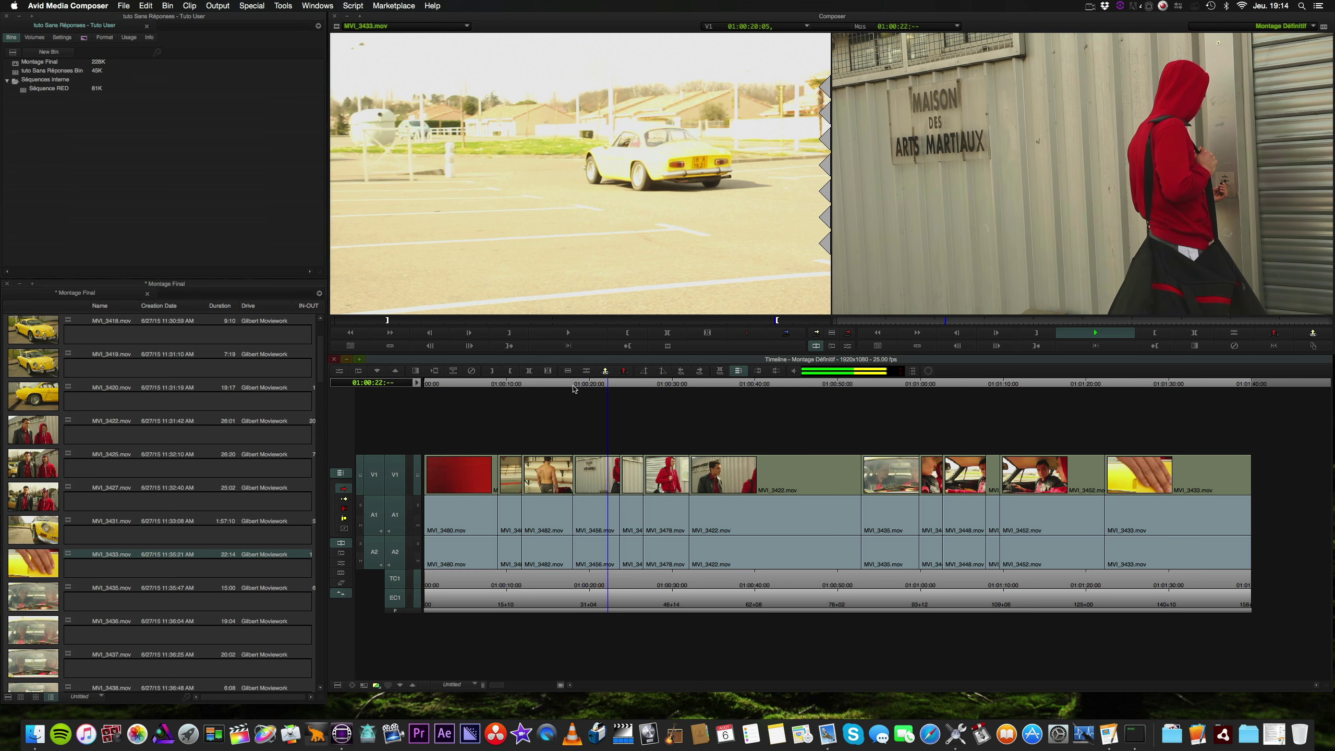
{"action": "key", "text": "j"}
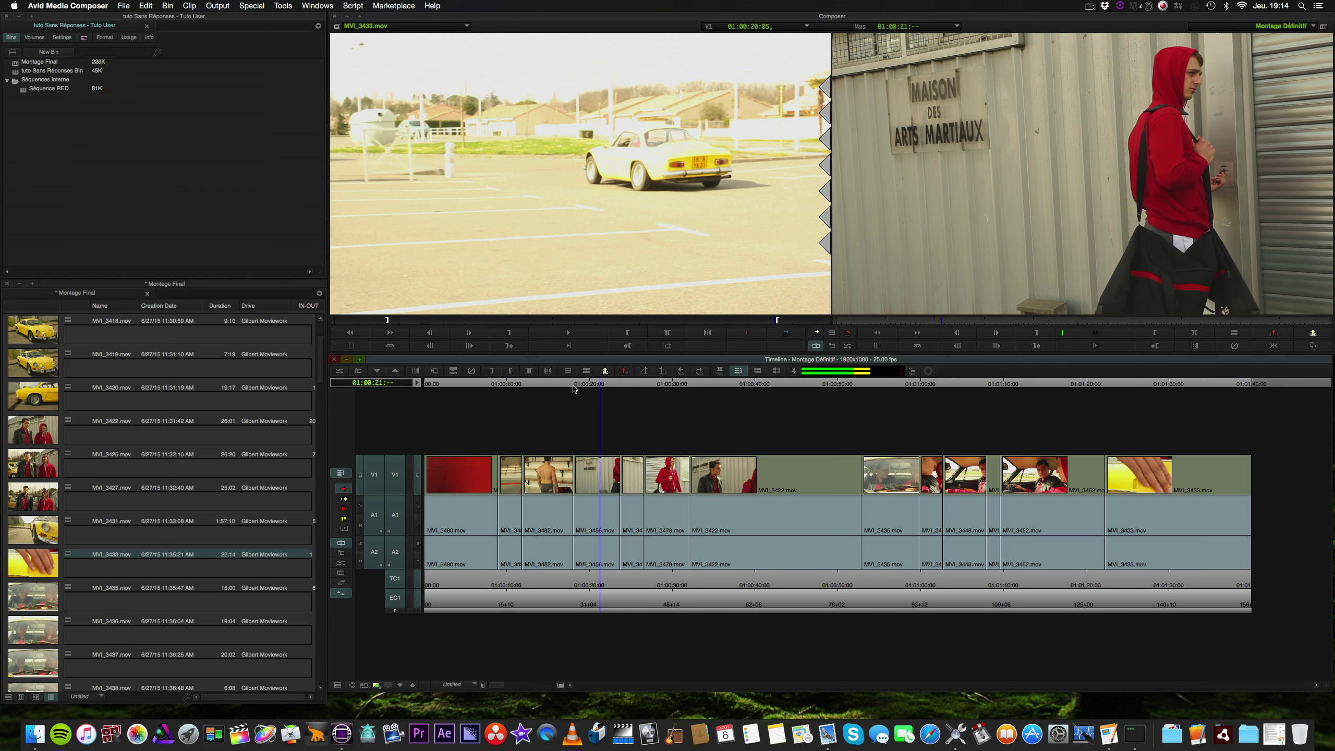
{"action": "key", "text": "k"}
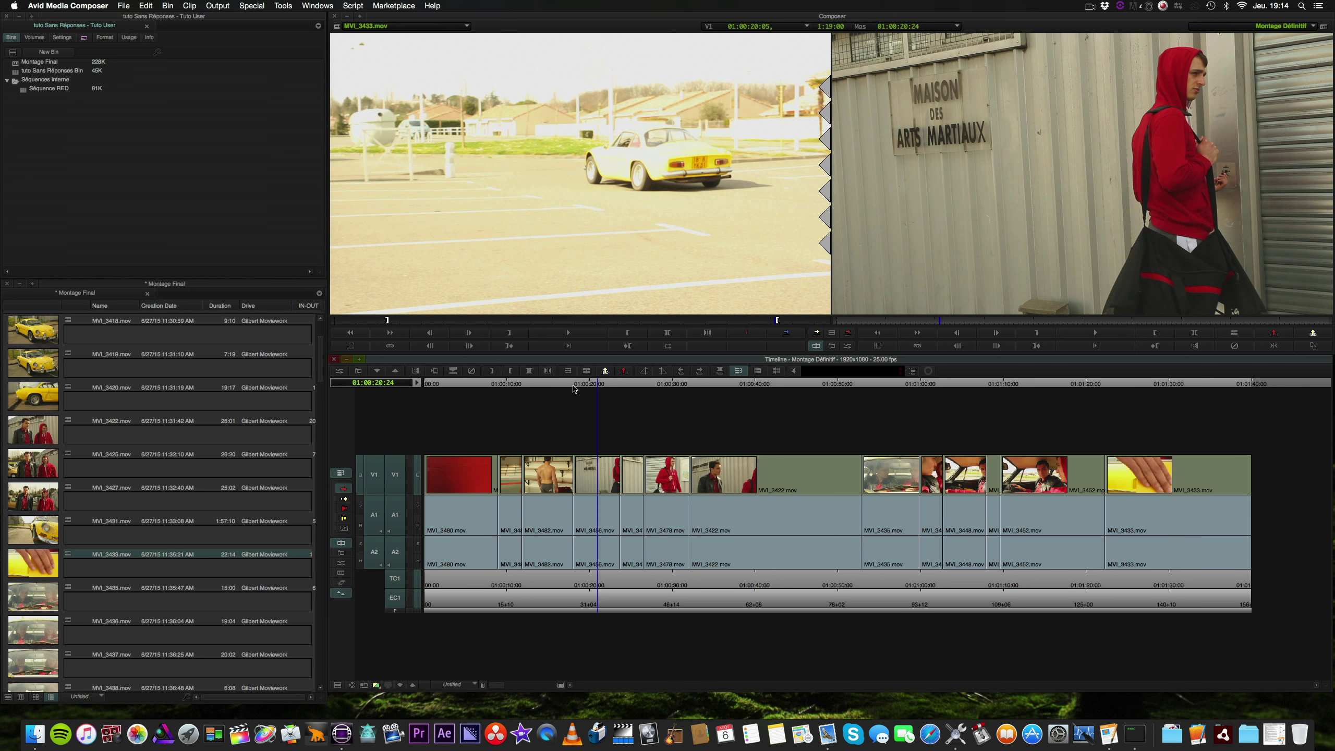
{"action": "key", "text": "Right"}
{"action": "key", "text": "Right"}
{"action": "key", "text": "Right"}
{"action": "key", "text": "Right"}
{"action": "key", "text": "Right"}
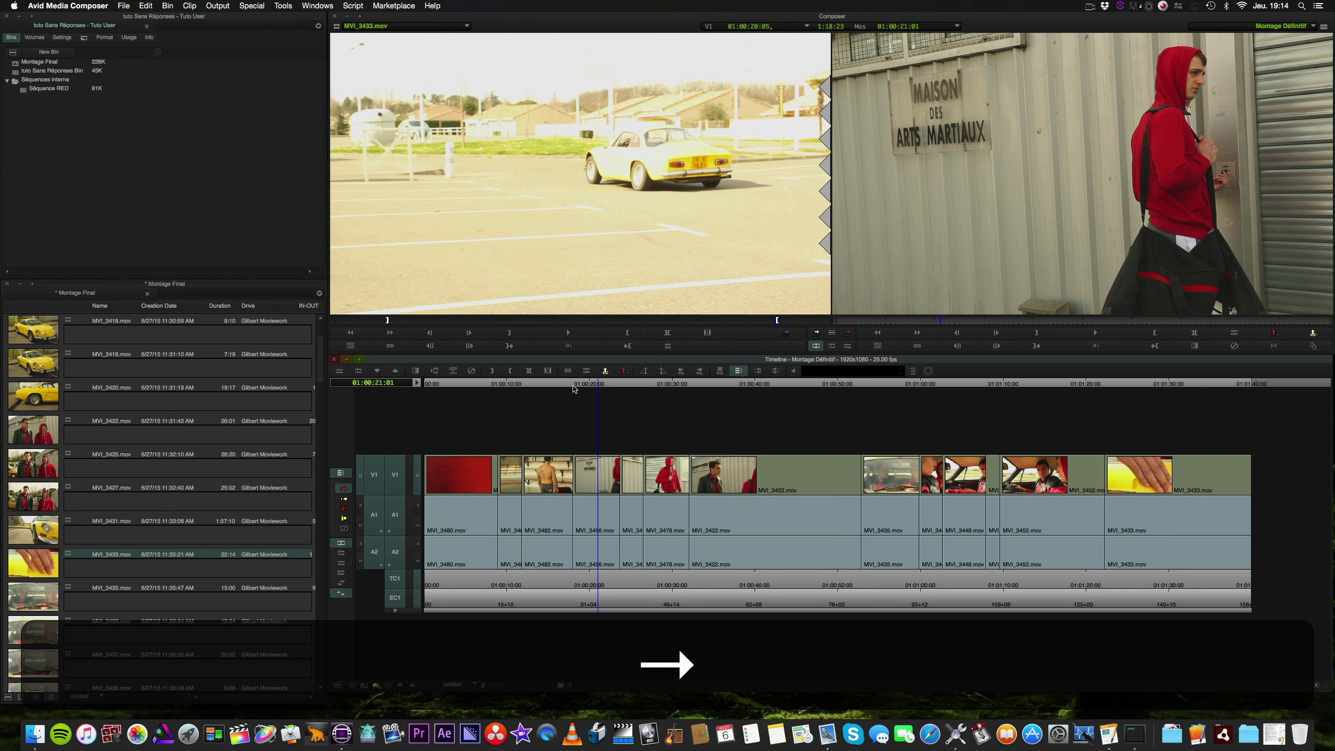
{"action": "key", "text": "Left"}
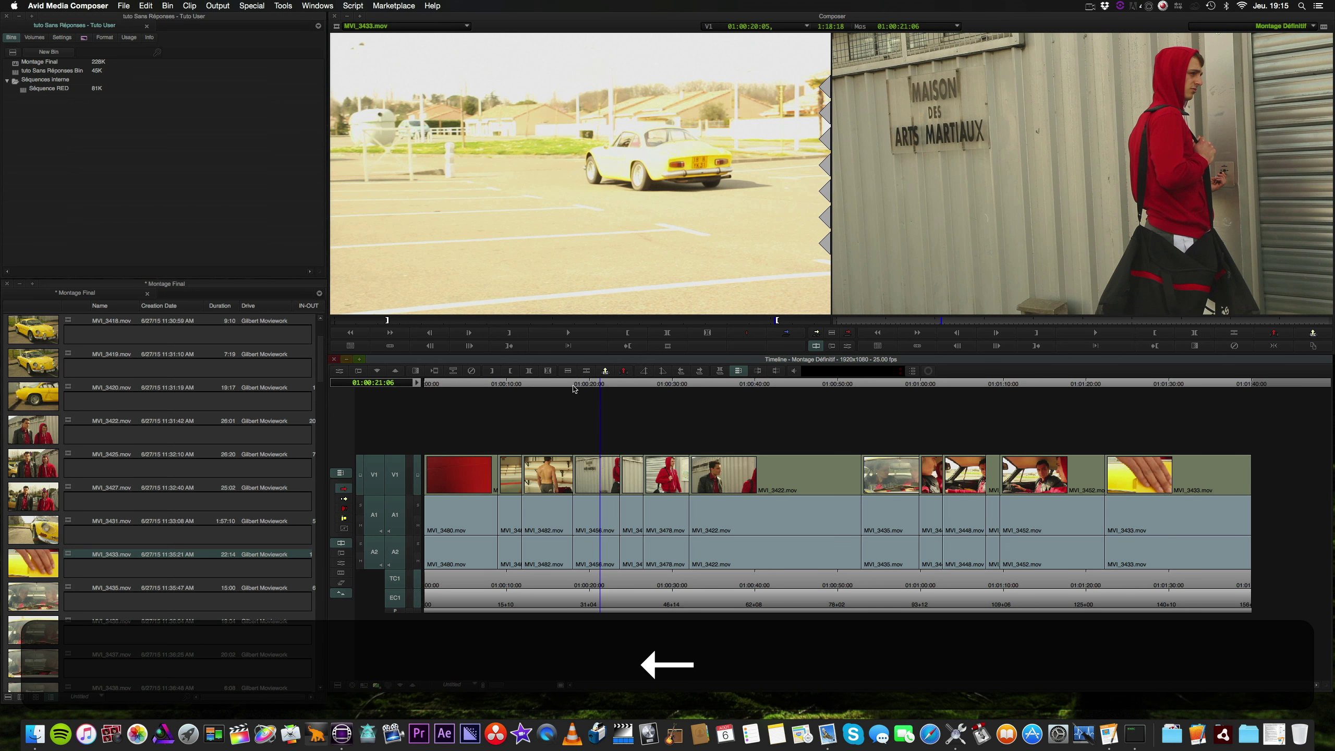
{"action": "key", "text": "u"}
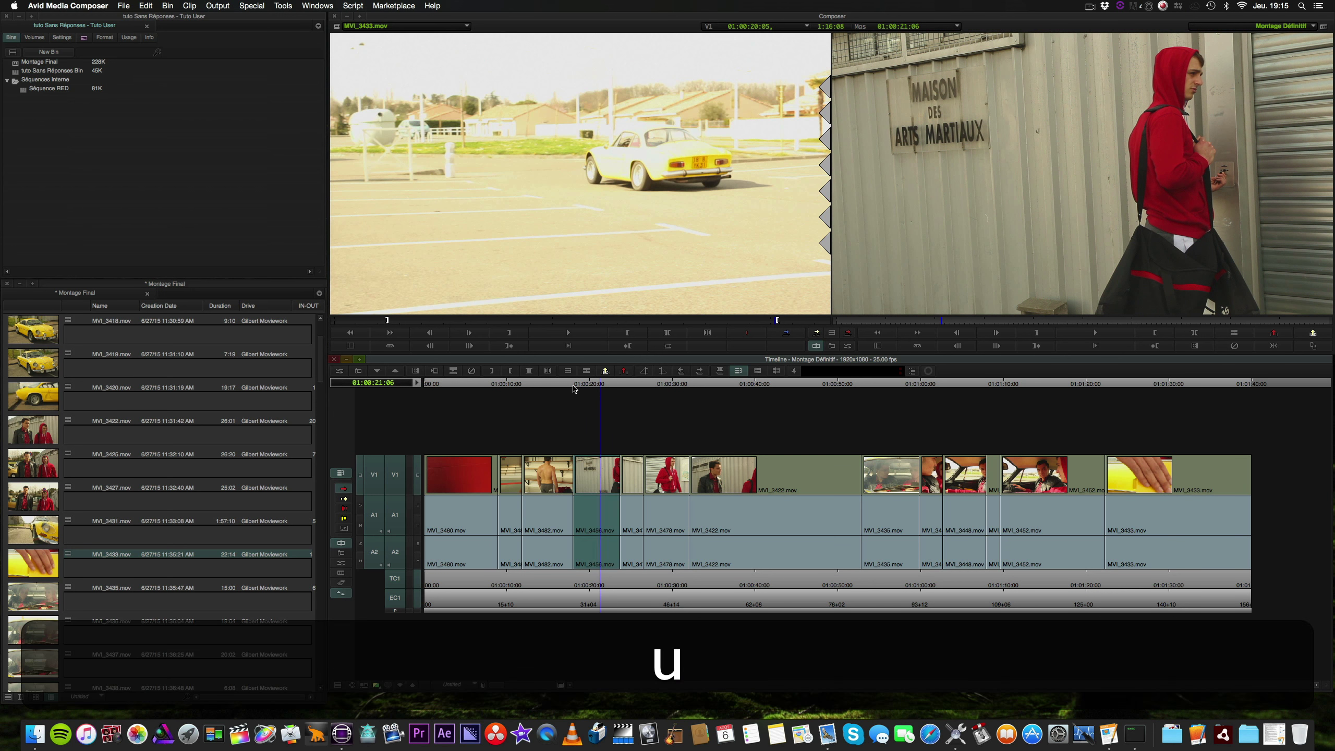
Replay the cuts from the shortened door shot through to the start of MVI_3422.mov, stopping at 01:00:30:08
{"action": "key", "text": "l"}
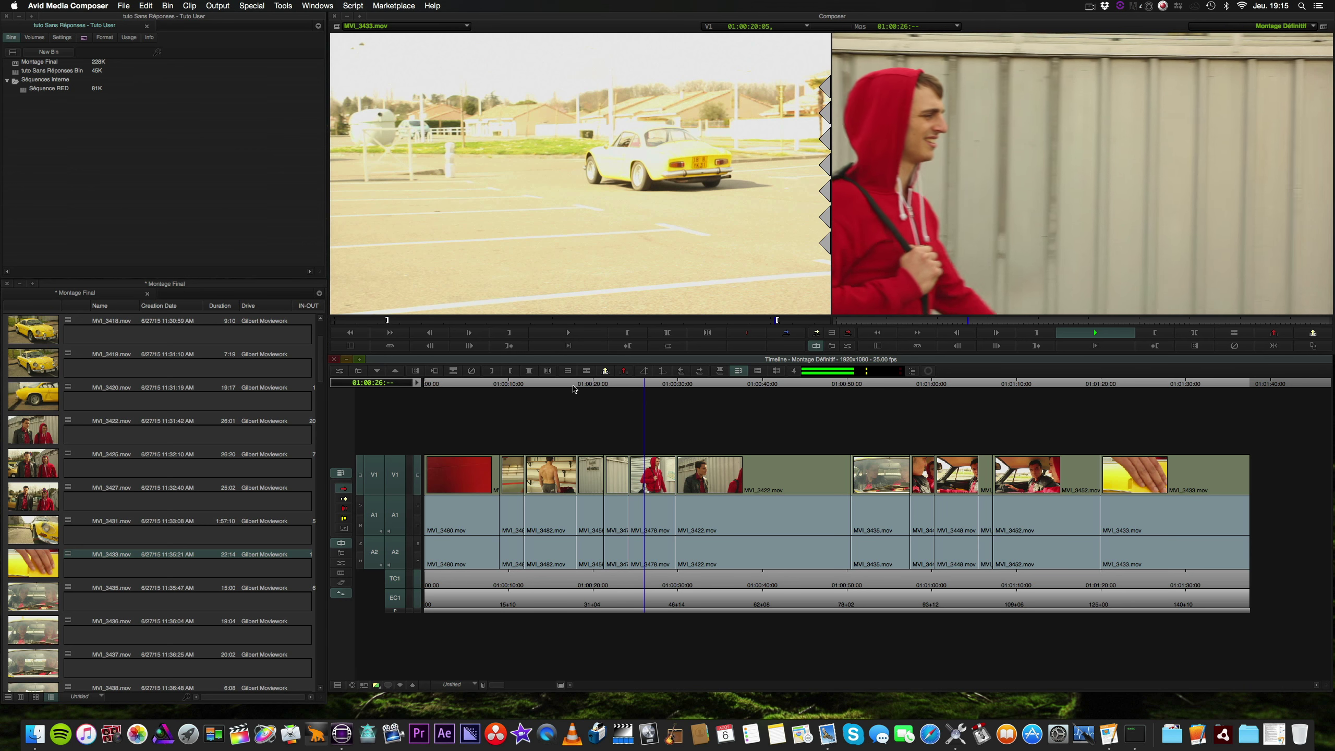
{"action": "key", "text": "k"}
{"action": "left_click", "coordinate": [618, 384]}
{"action": "key", "text": "l"}
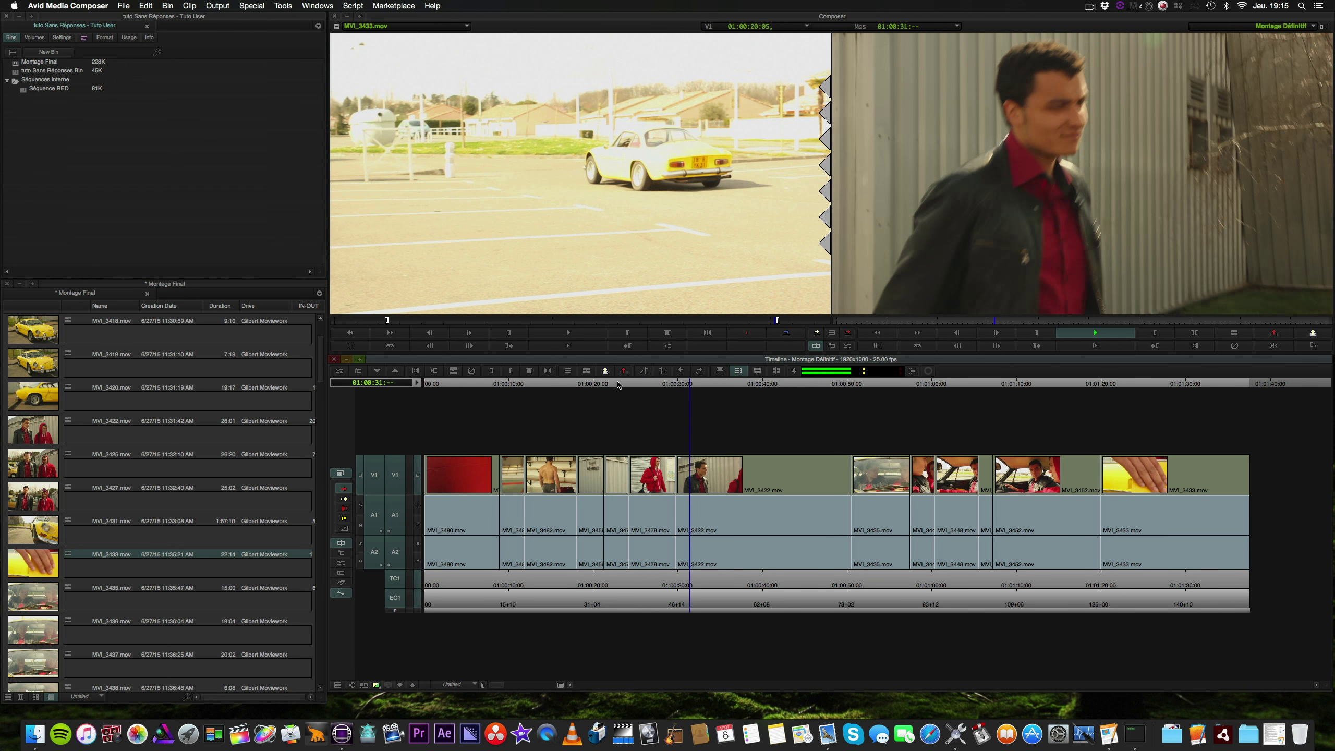
{"action": "key", "text": "k"}
{"action": "left_click", "coordinate": [662, 384]}
{"action": "key", "text": "l"}
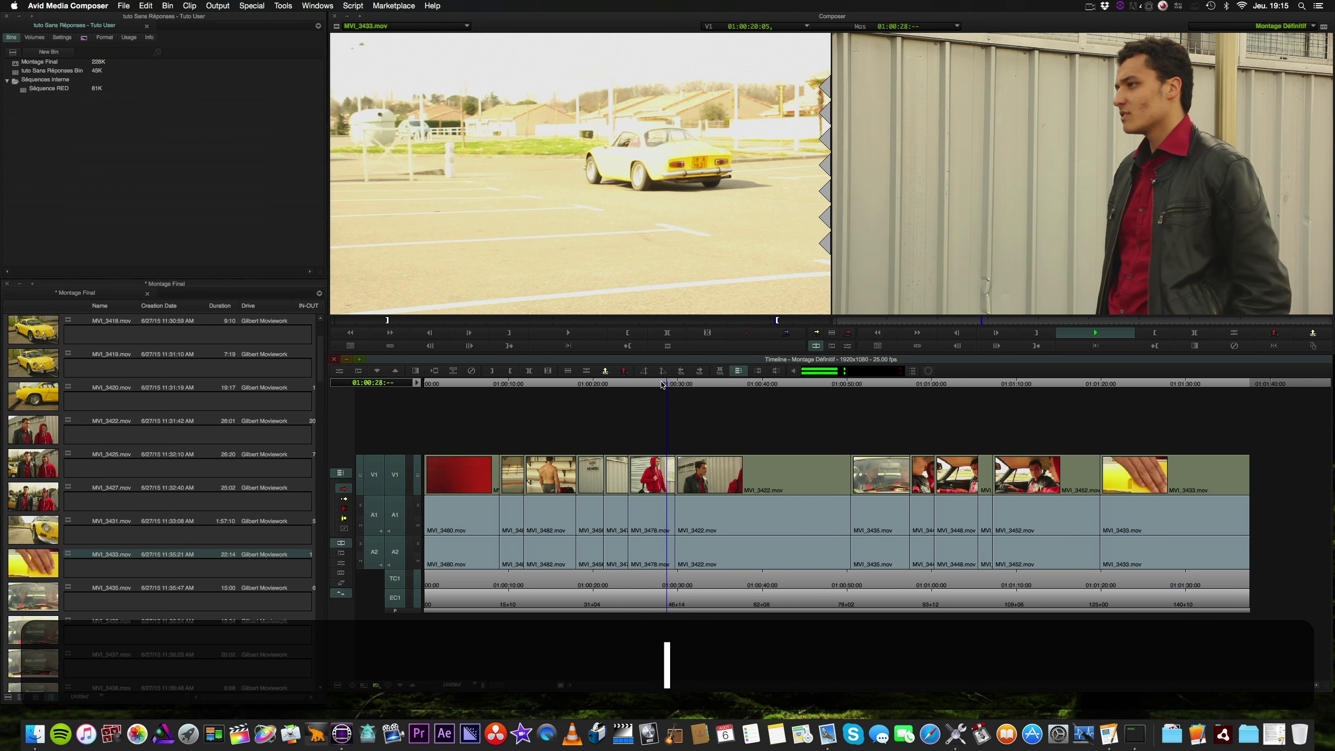
{"action": "key", "text": "k"}
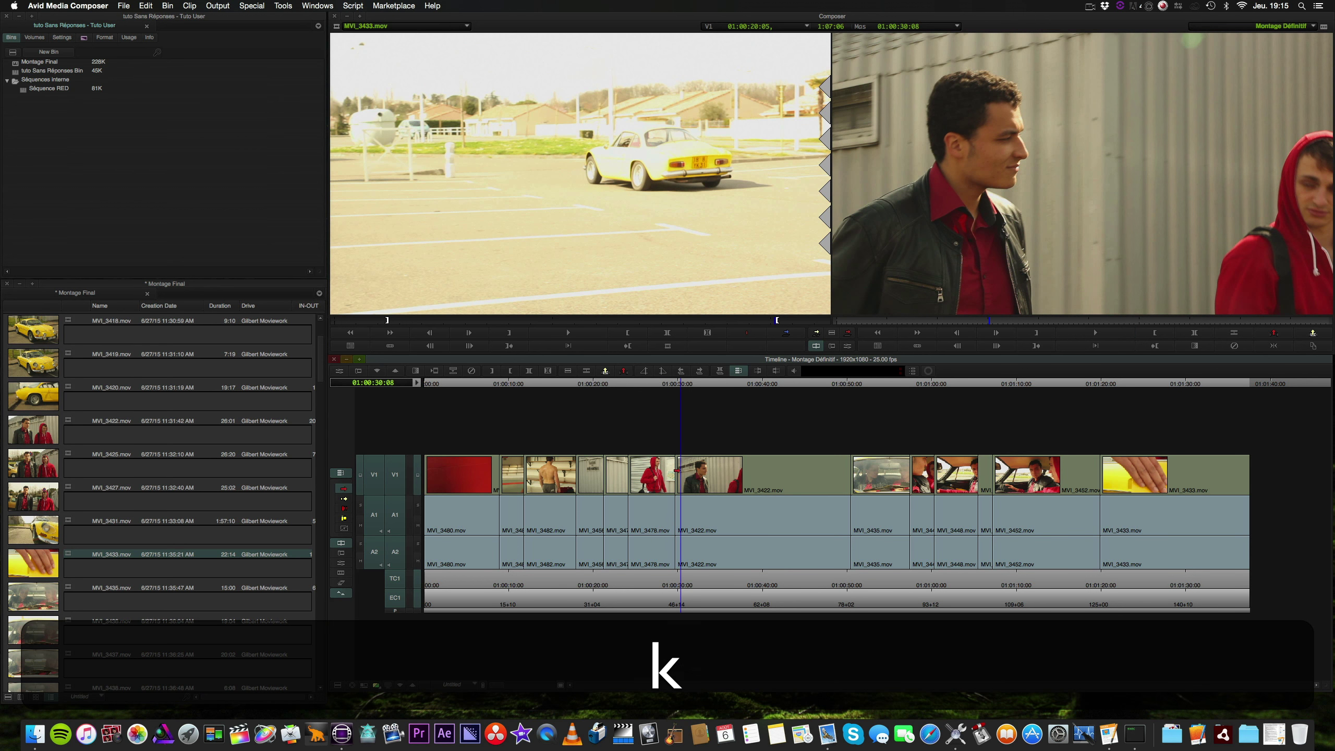
Play MVI_3422.mov on to 01:00:42:09 and cut off its tail from that point, closing the gap
{"action": "key", "text": "j"}
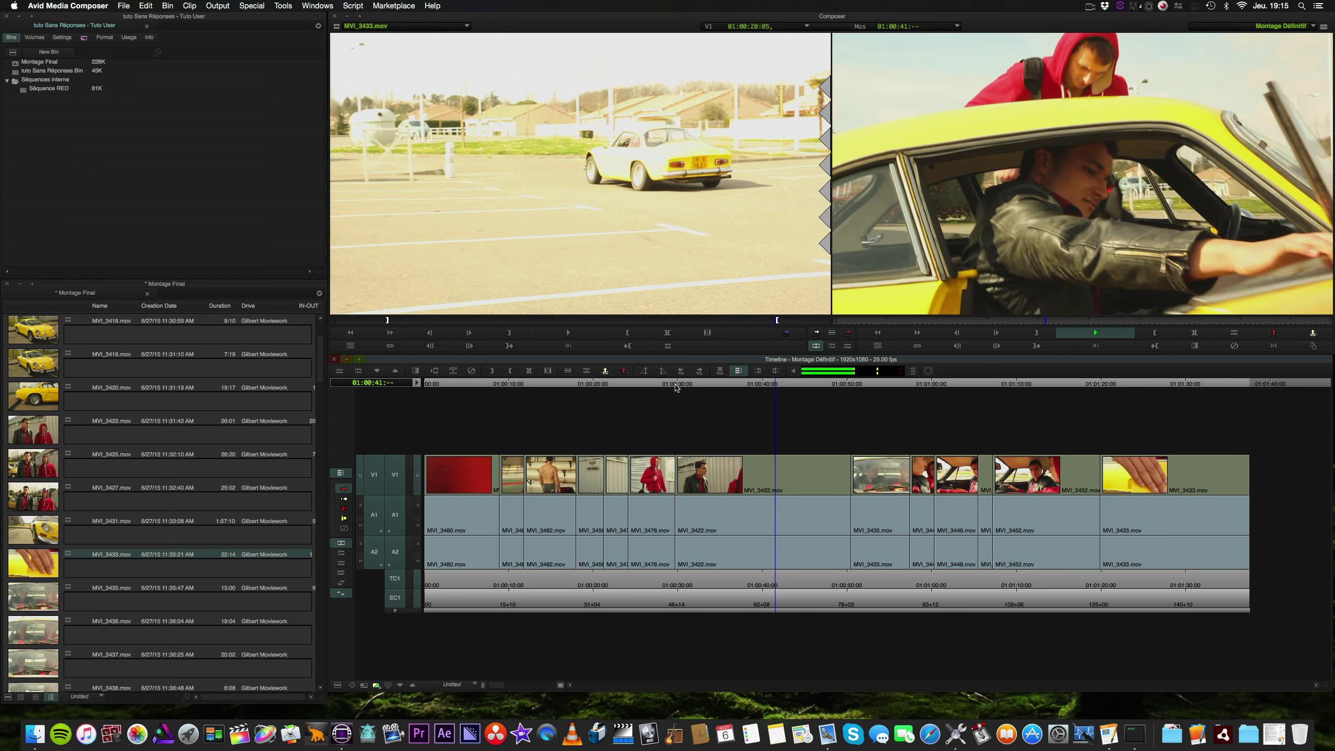
{"action": "key", "text": "k"}
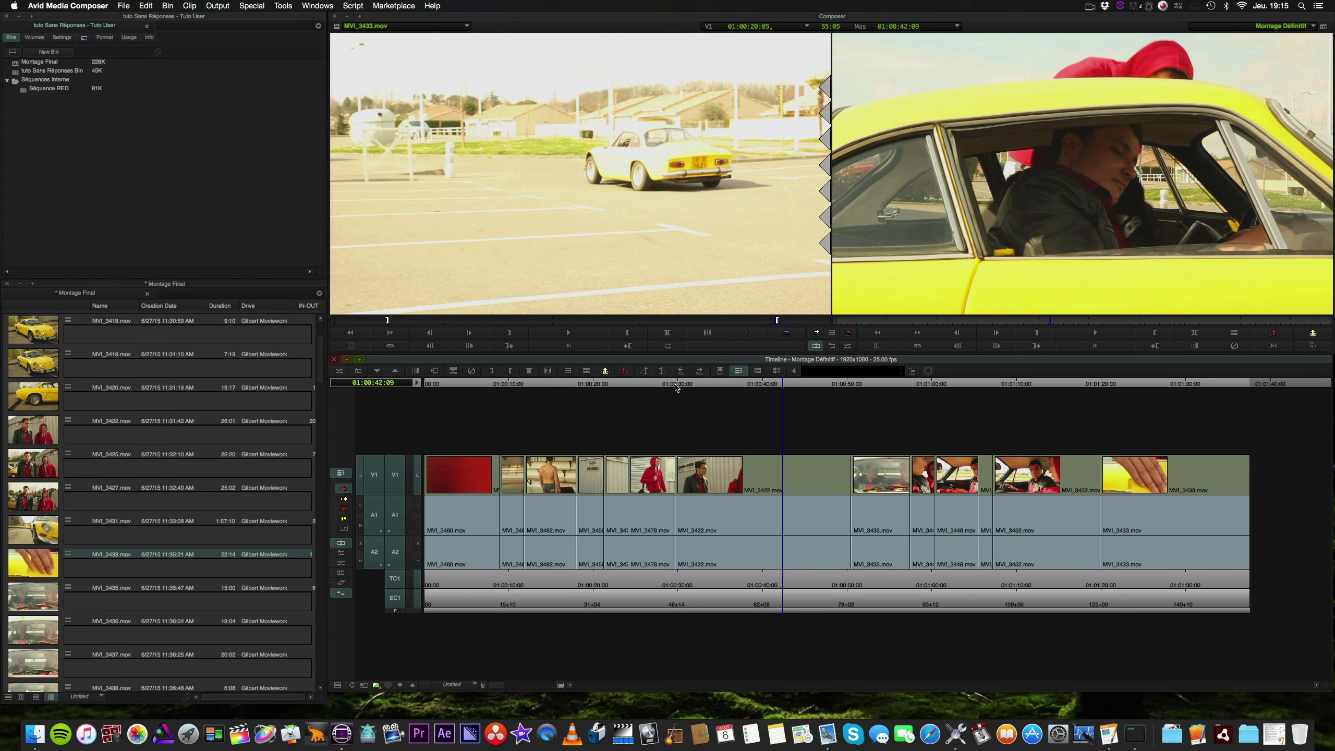
{"action": "key", "text": "u"}
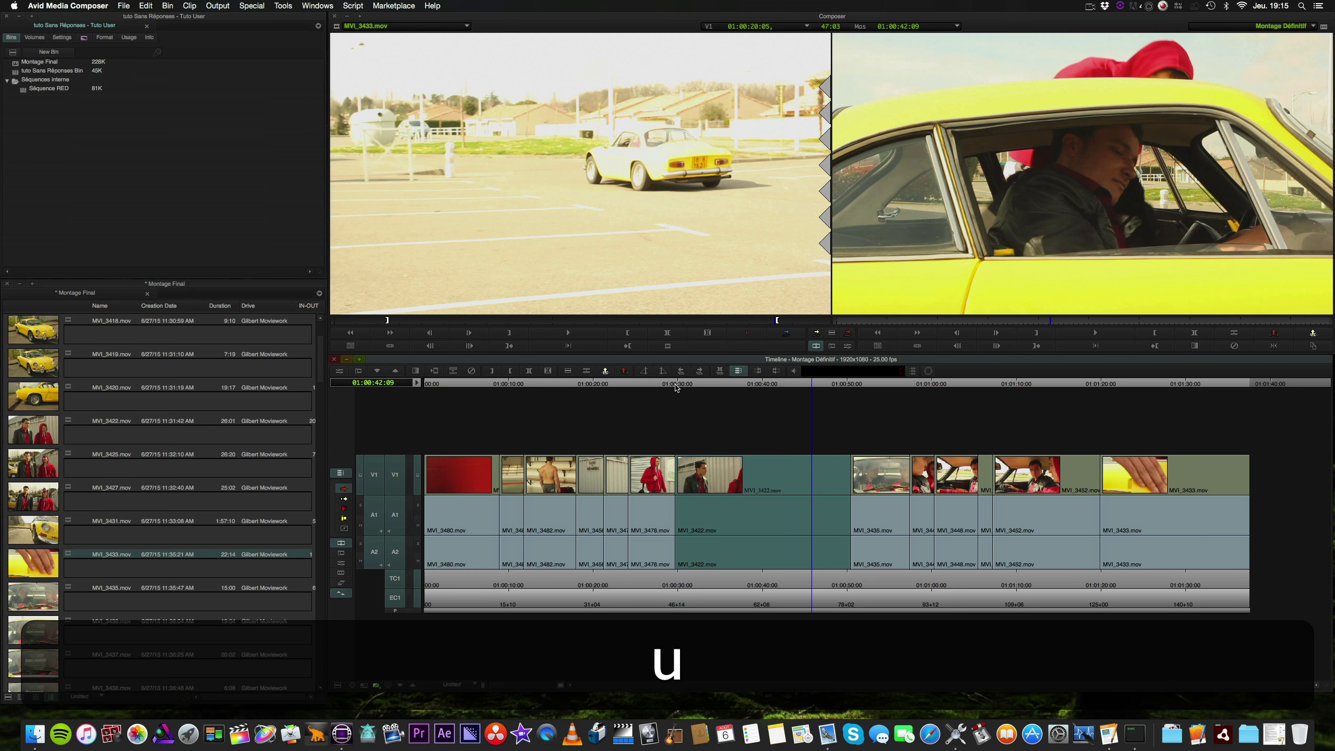
Review the car scenes after the shortened MVI_3422.mov, rechecking the first interior cut, and stop in the closing clip at 01:01:19:15
{"action": "key", "text": "l"}
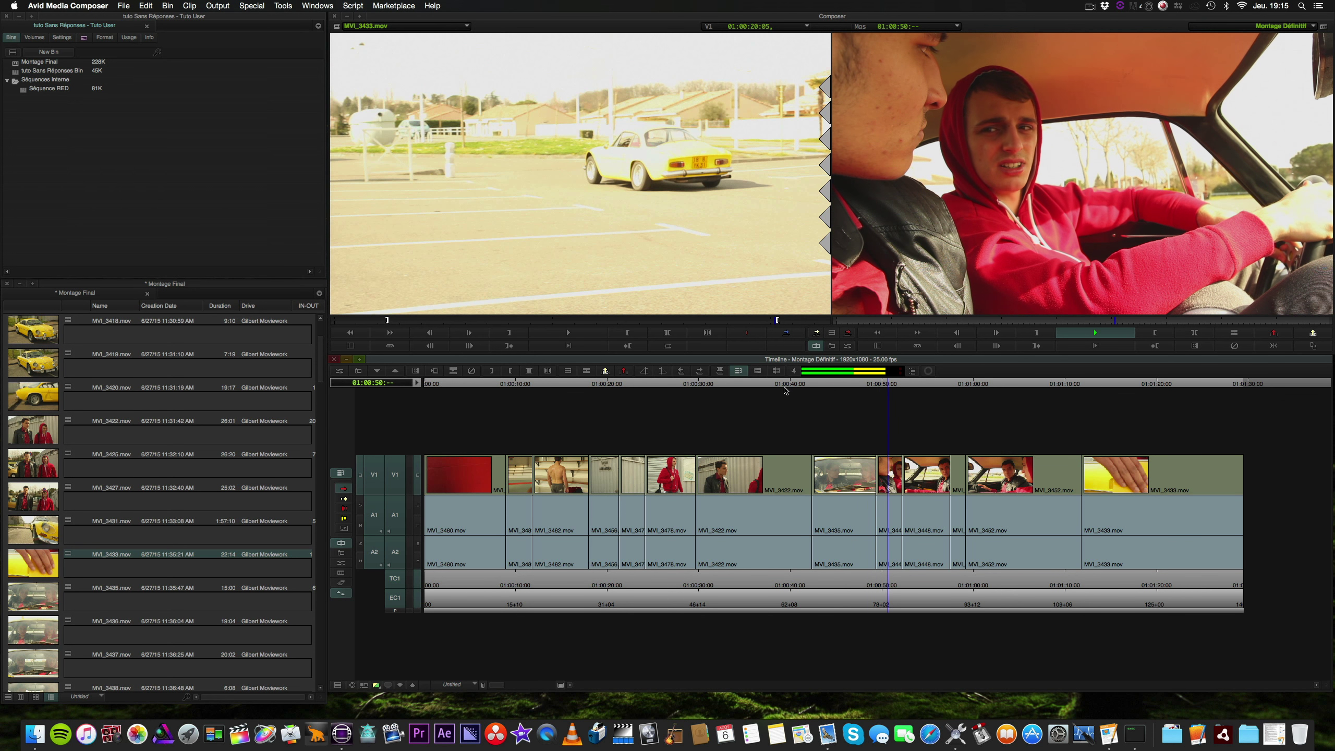
{"action": "key", "text": "k"}
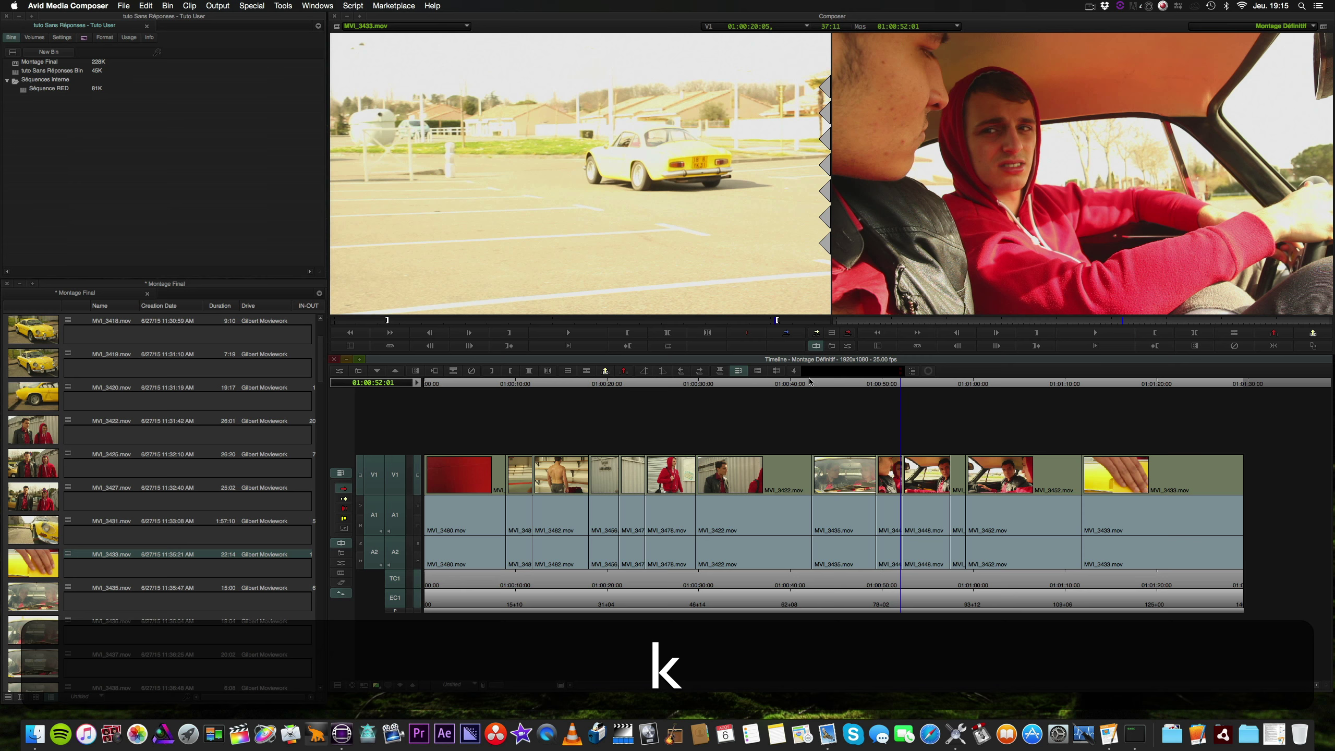
{"action": "left_click", "coordinate": [869, 386]}
{"action": "key", "text": "l"}
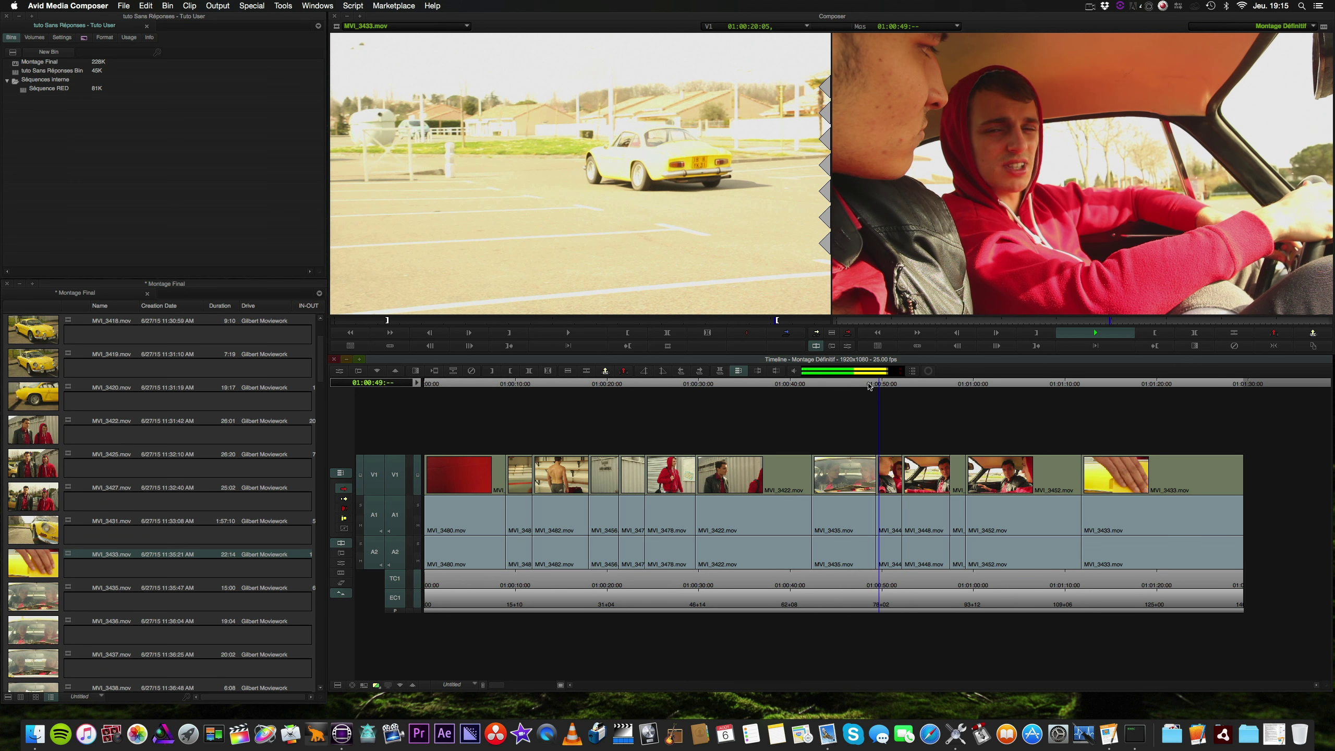
{"action": "key", "text": "k"}
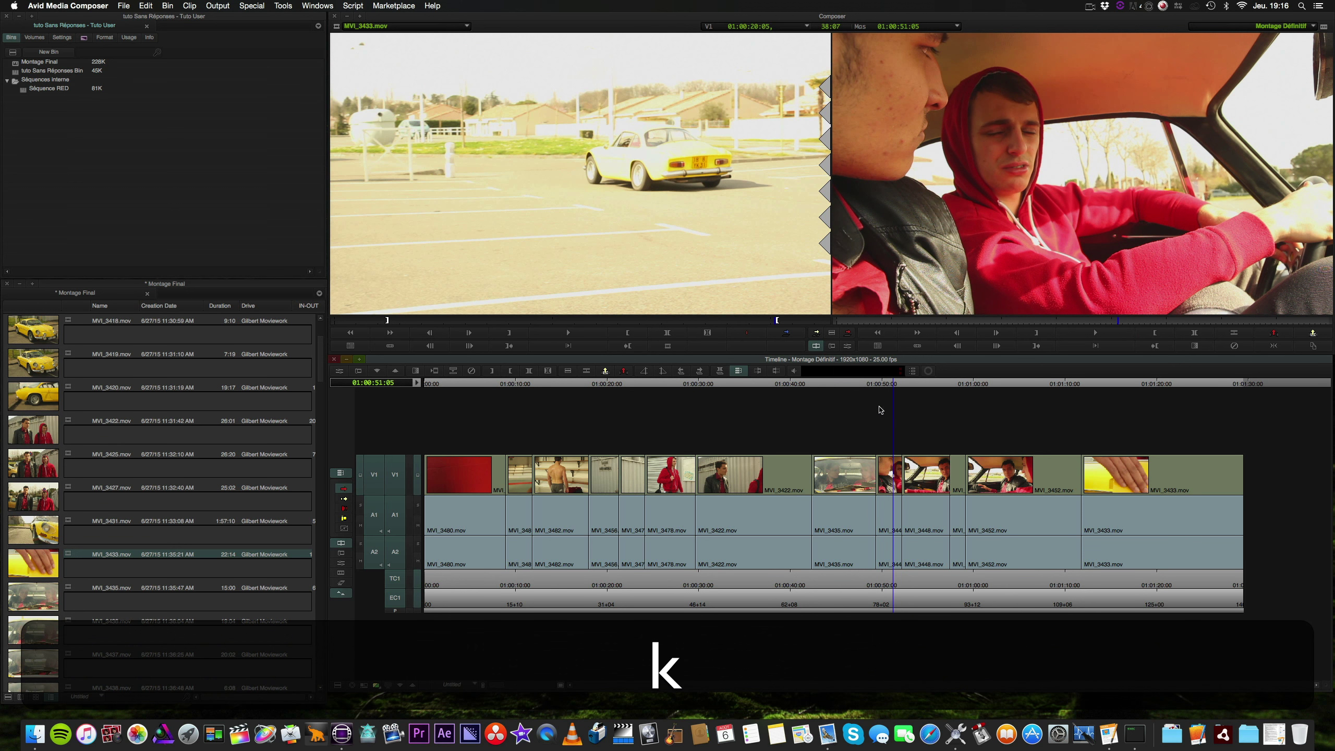
{"action": "key", "text": "l"}
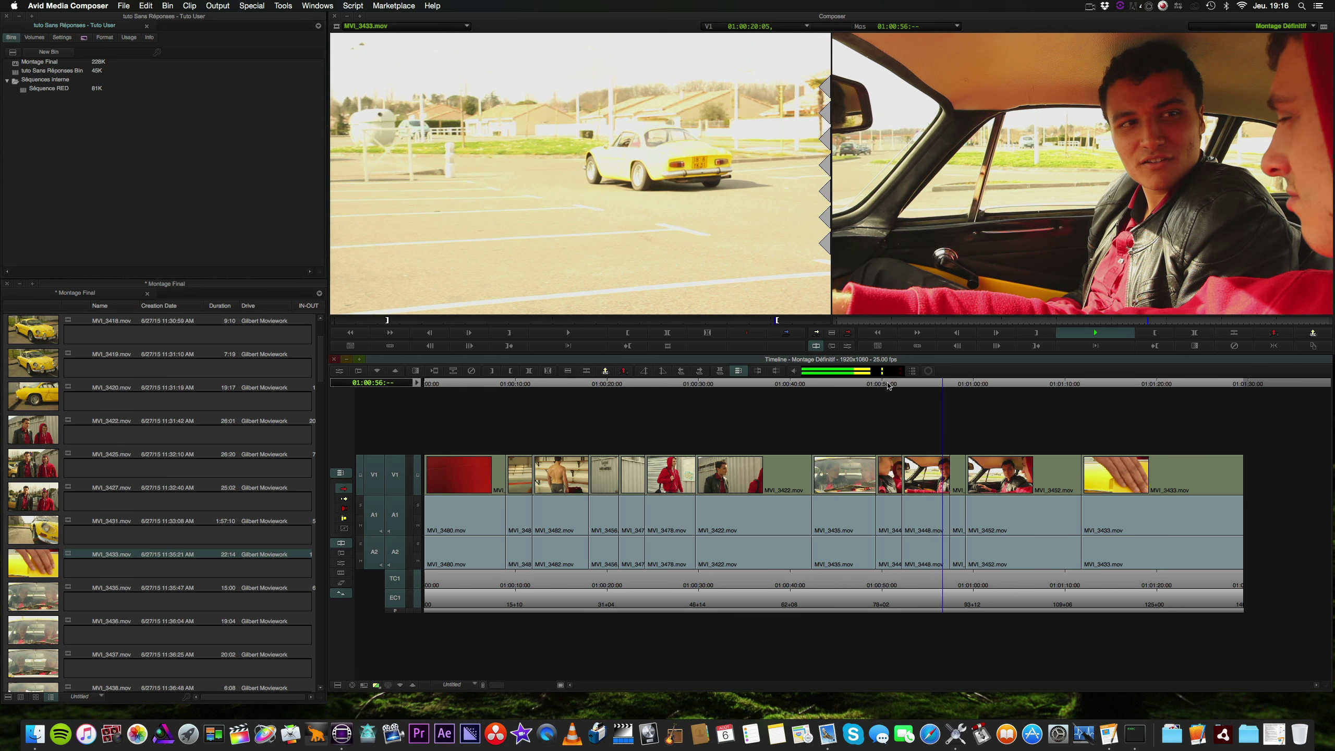
{"action": "key", "text": "k"}
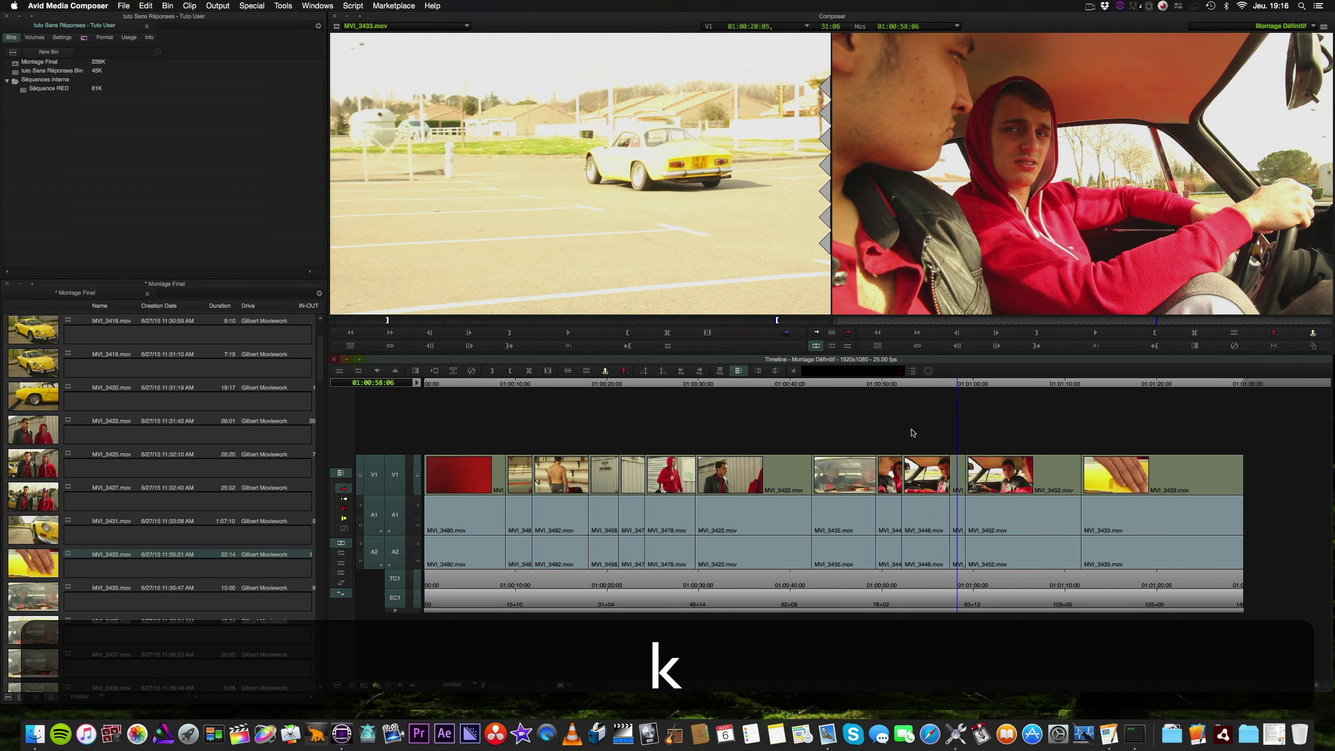
{"action": "key", "text": "l"}
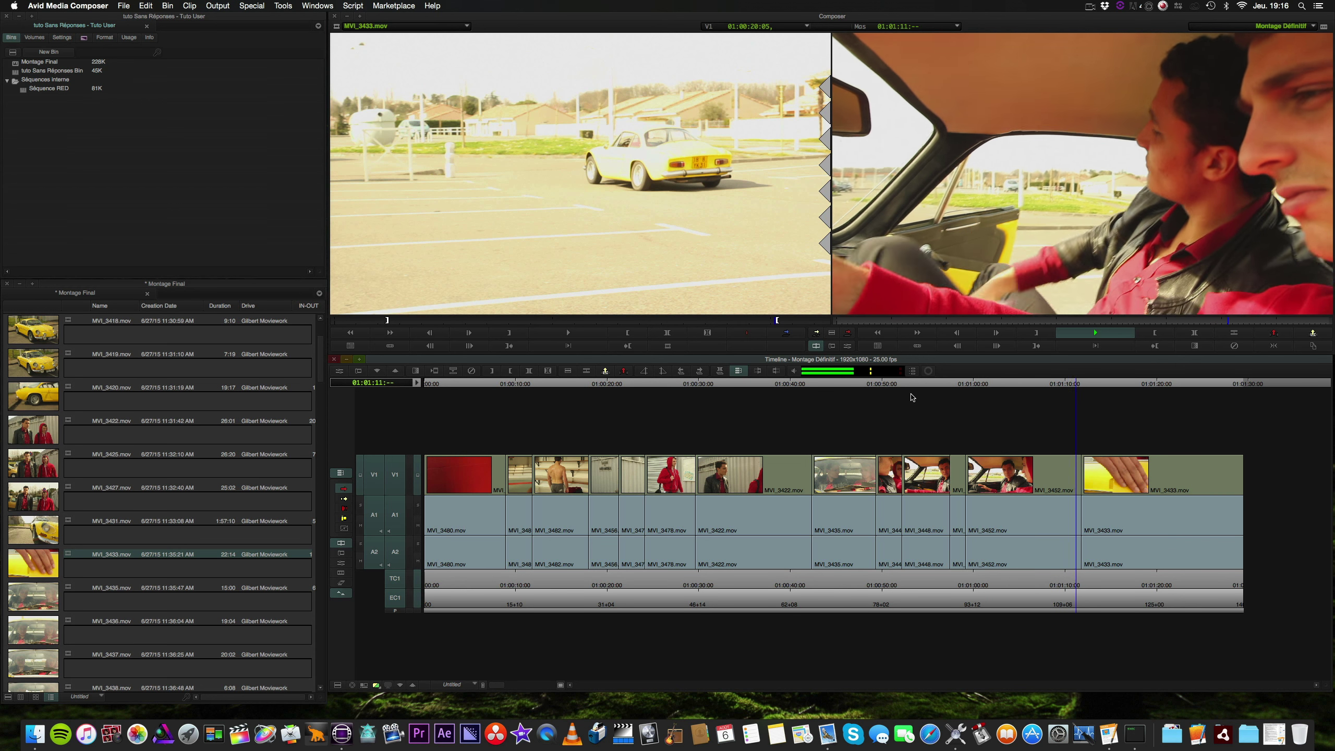
{"action": "key", "text": "k"}
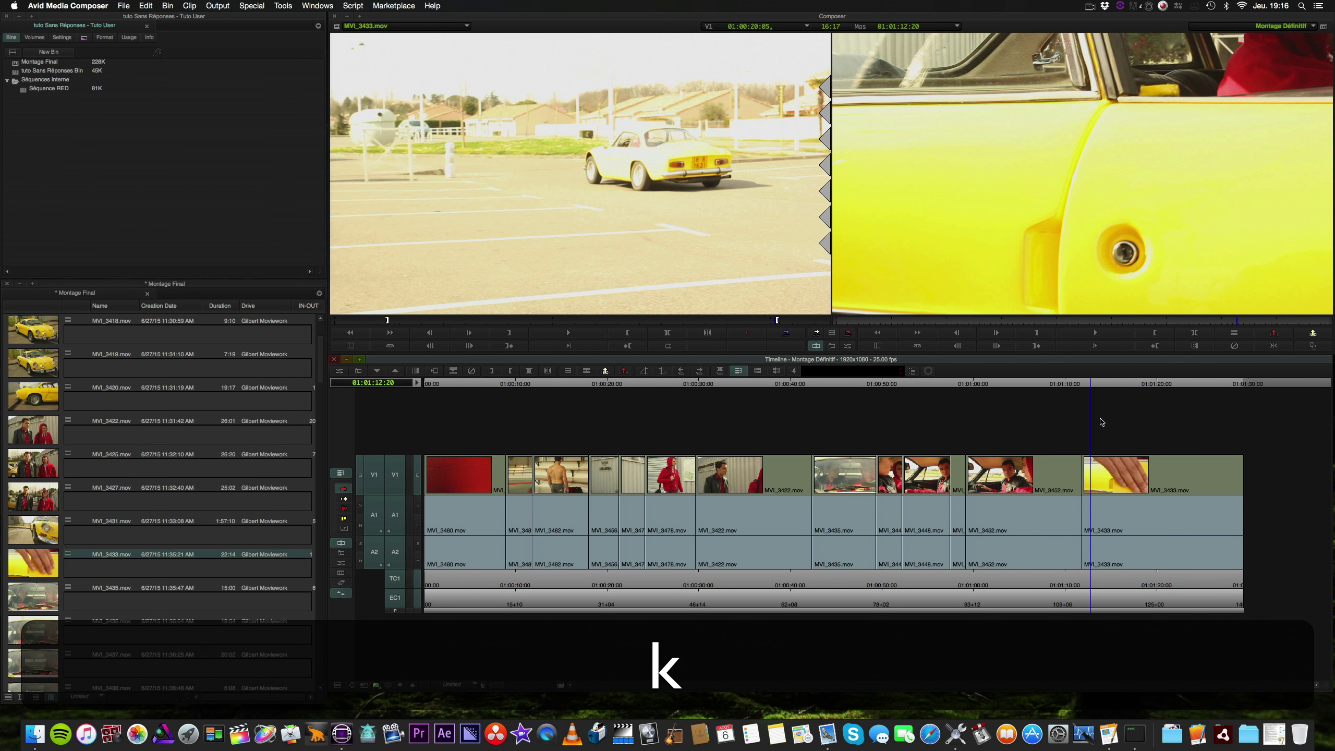
{"action": "key", "text": "l"}
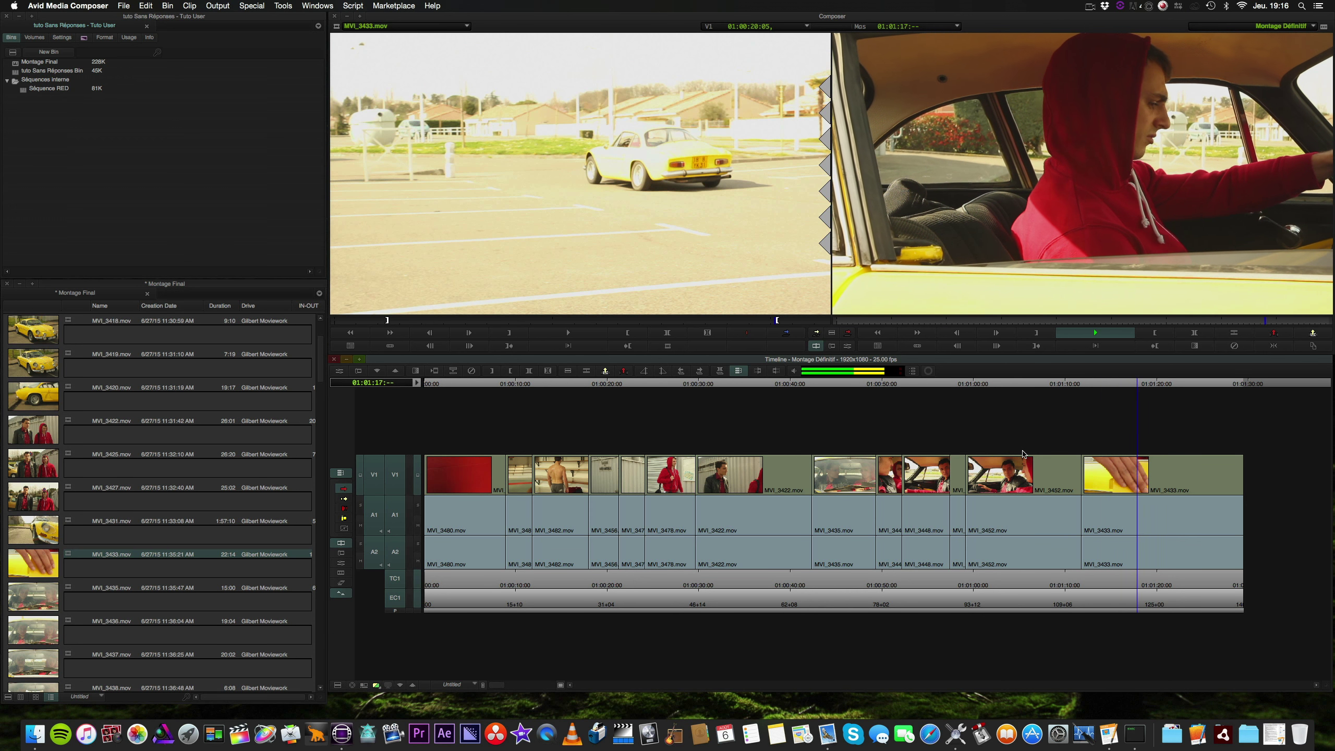
{"action": "key", "text": "k"}
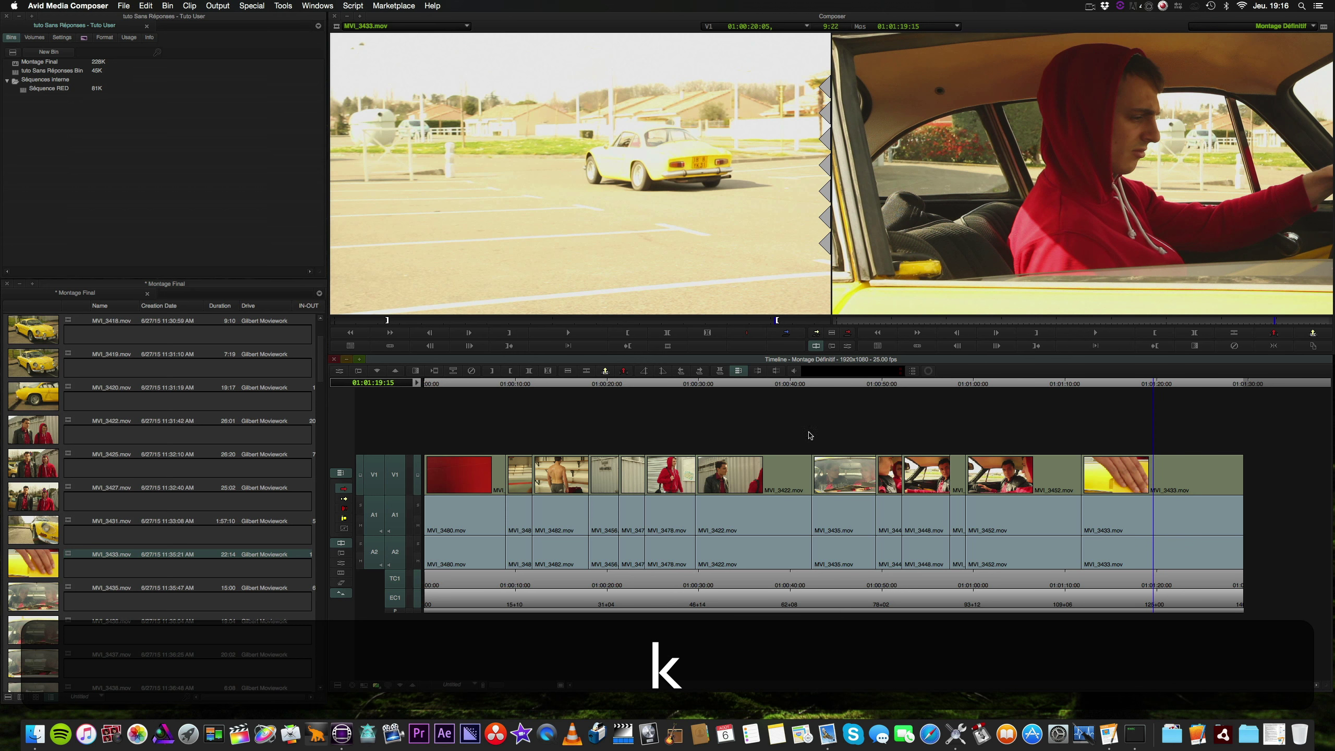
Replay the boxing shots from 01:00:05:01 past the cut into MVI_3482.mov, stopping at 01:00:12:10
{"action": "left_click", "coordinate": [470, 385]}
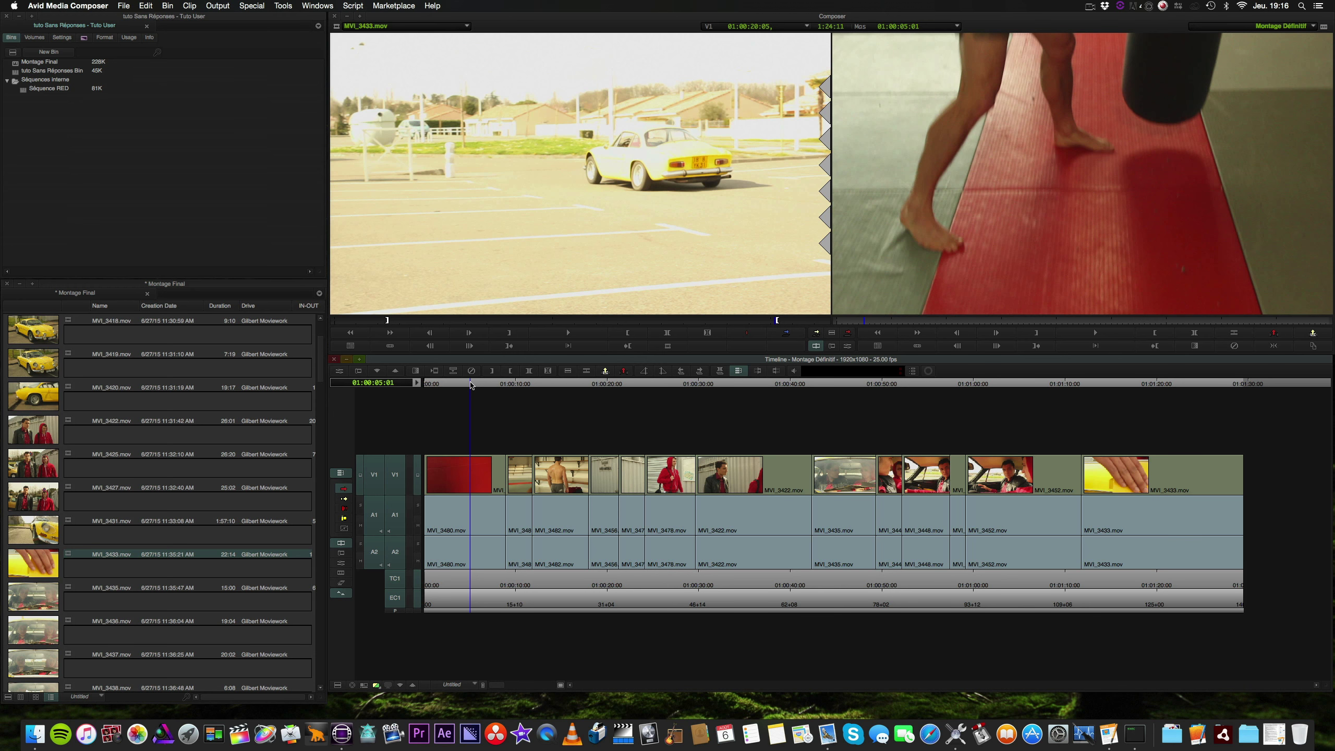
{"action": "key", "text": "l"}
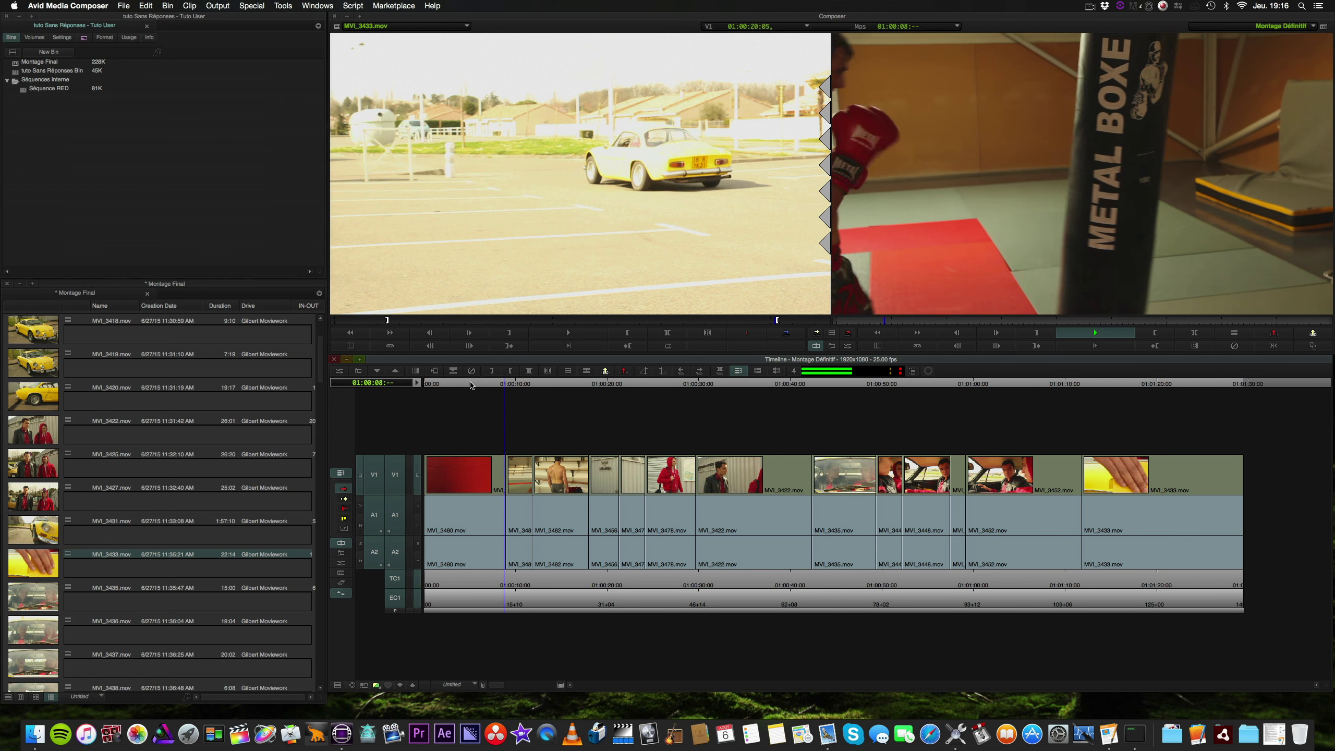
{"action": "key", "text": "k"}
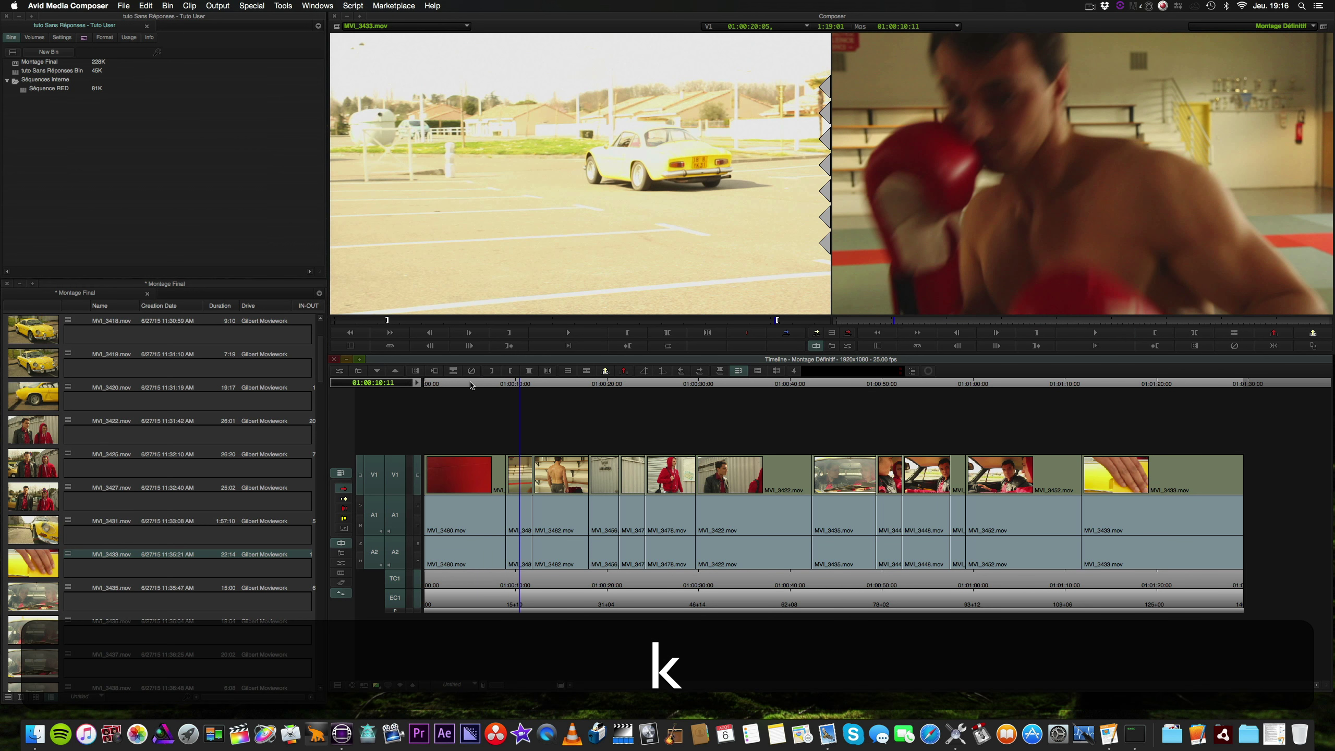
{"action": "key", "text": "l"}
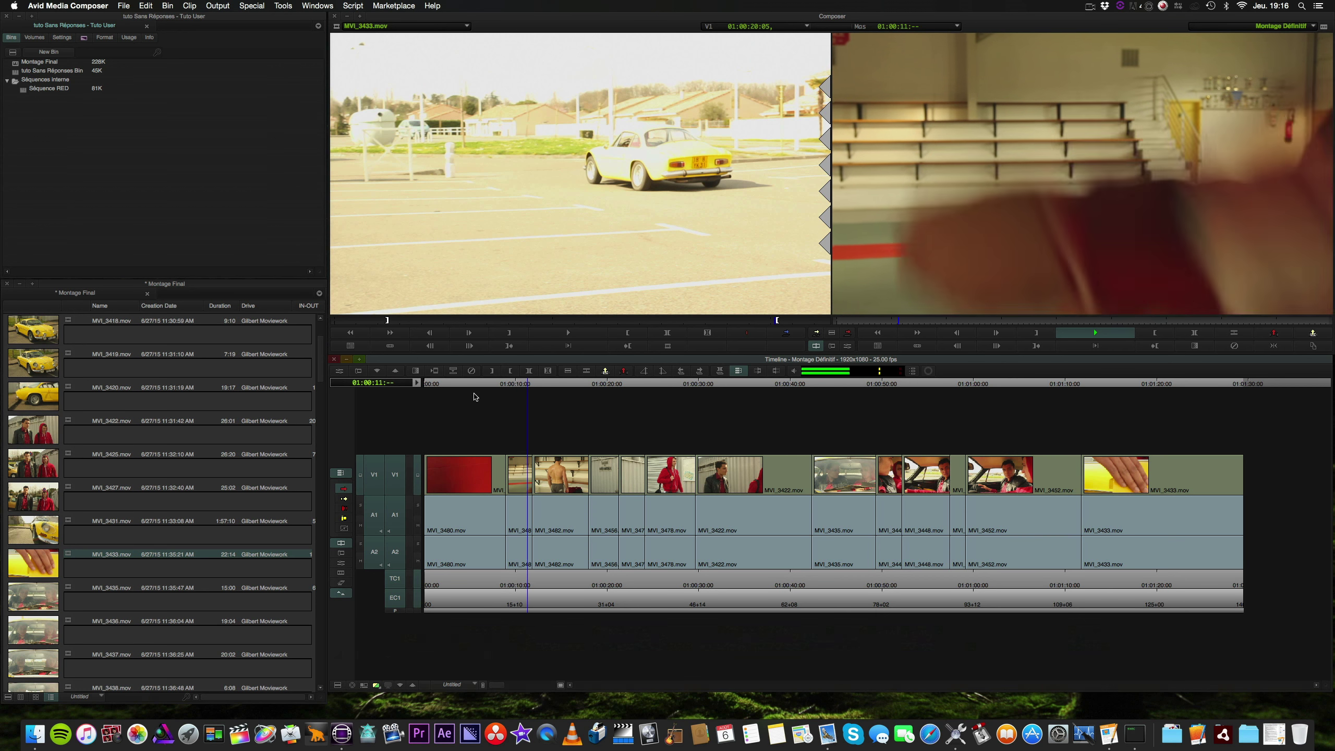
{"action": "key", "text": "k"}
{"action": "key", "text": "l"}
{"action": "key", "text": "k"}
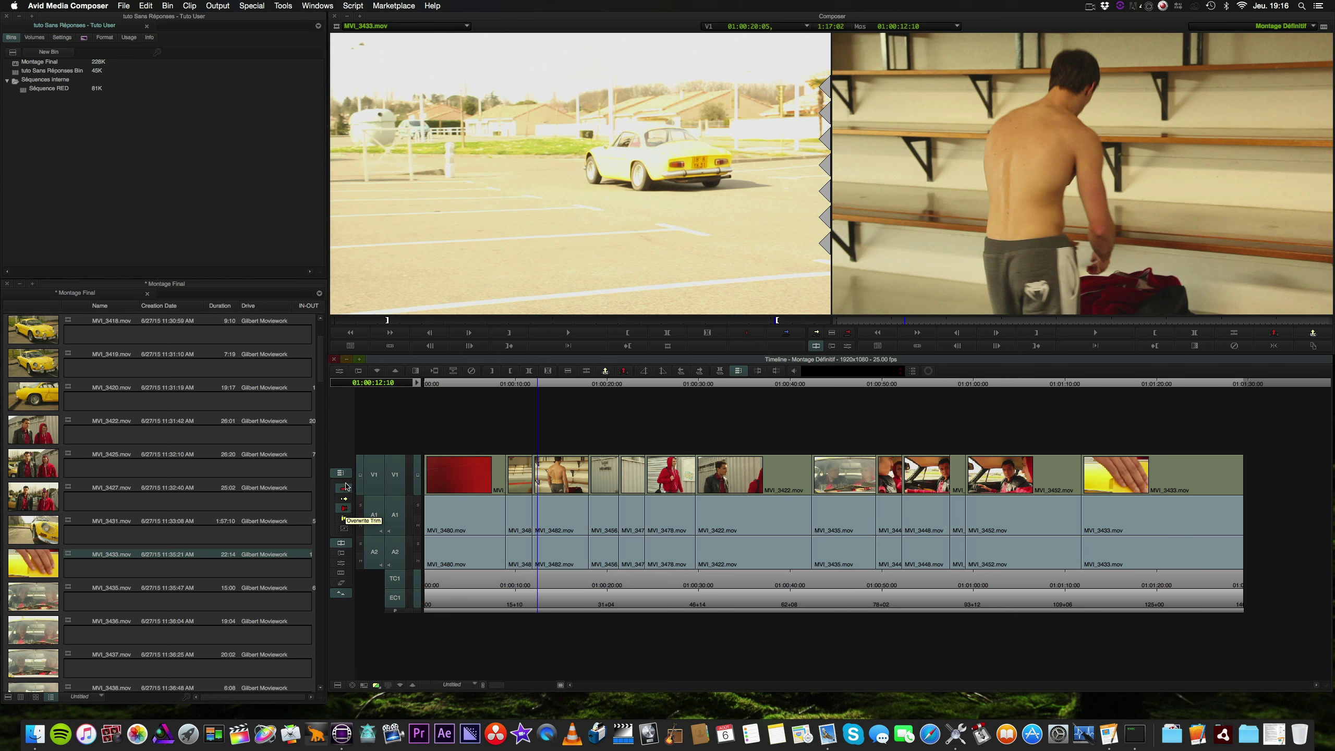
Extend the end of MVI_3481.mov by about 2 seconds with Ripple Trim, shifting the following clips later in the sequence
{"action": "left_click", "coordinate": [344, 508]}
{"action": "left_click", "coordinate": [531, 466]}
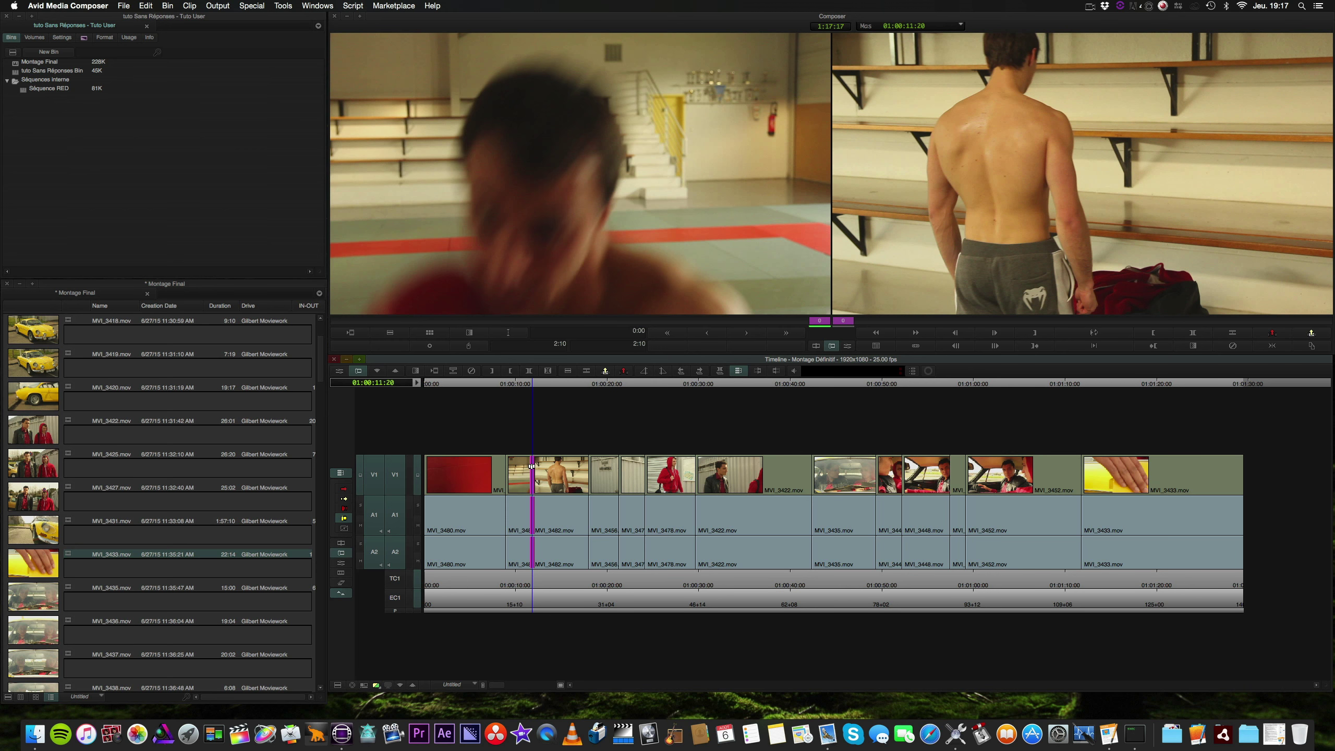
{"action": "left_click", "coordinate": [526, 474]}
{"action": "left_click_drag", "start_coordinate": [528, 483], "coordinate": [550, 487]}
Replay the extended end of MVI_3481.mov and its cut into MVI_3482.mov, stopping at 01:00:15:01
{"action": "left_click", "coordinate": [506, 388]}
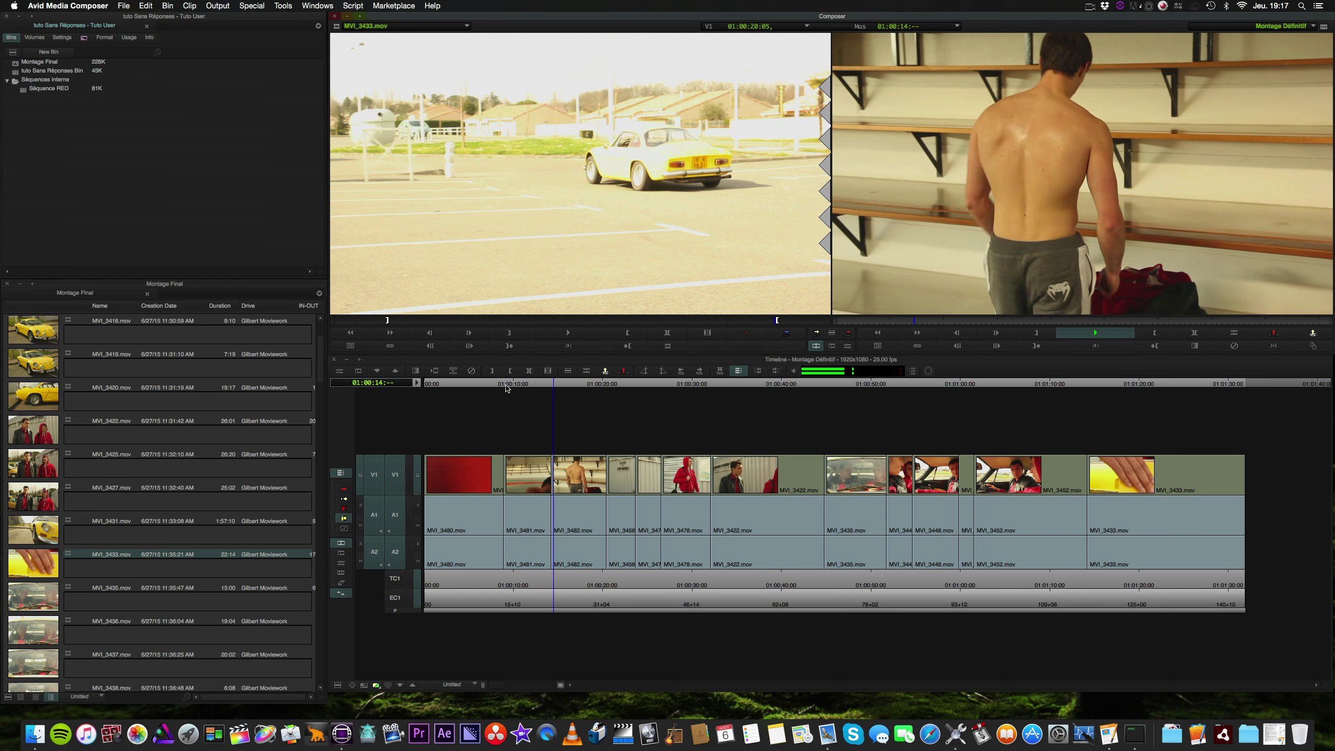
{"action": "key", "text": "k"}
{"action": "left_click", "coordinate": [552, 386]}
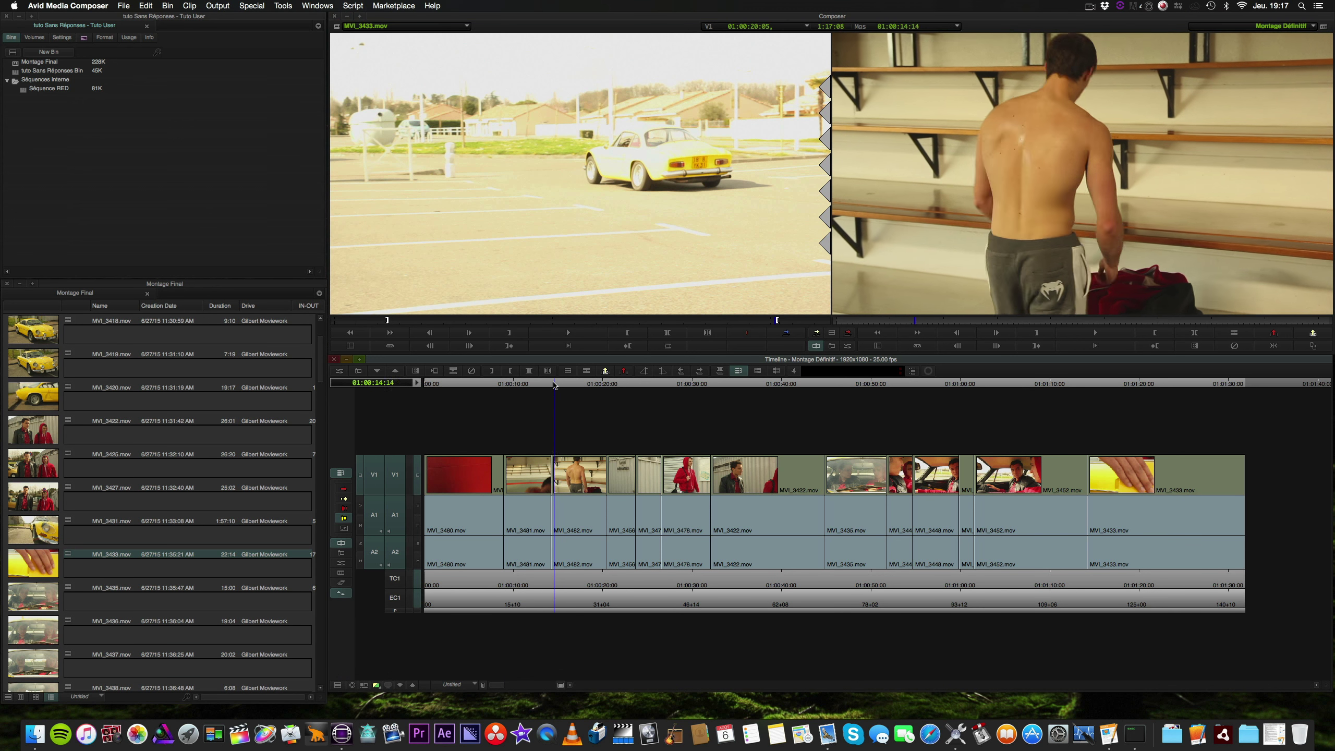
{"action": "key", "text": "l"}
{"action": "key", "text": "k"}
{"action": "key", "text": "j"}
{"action": "key", "text": "l"}
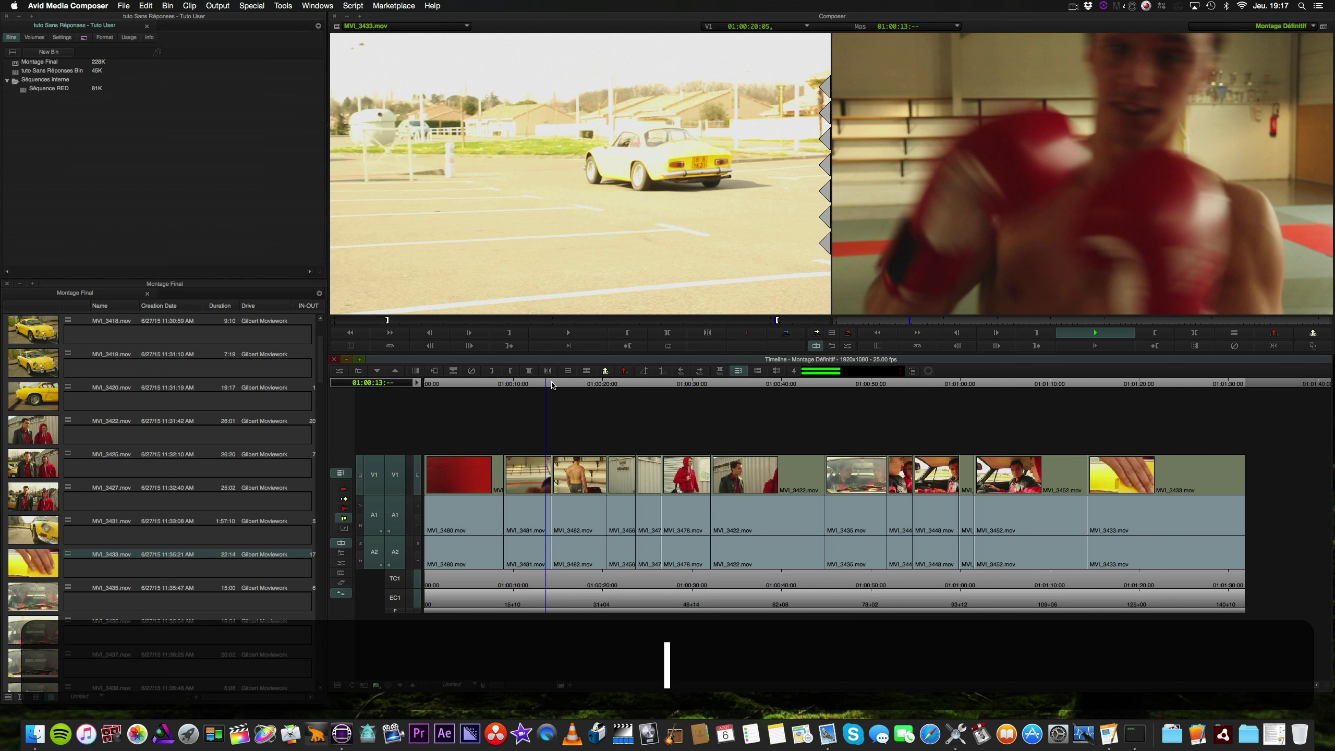
{"action": "key", "text": "k"}
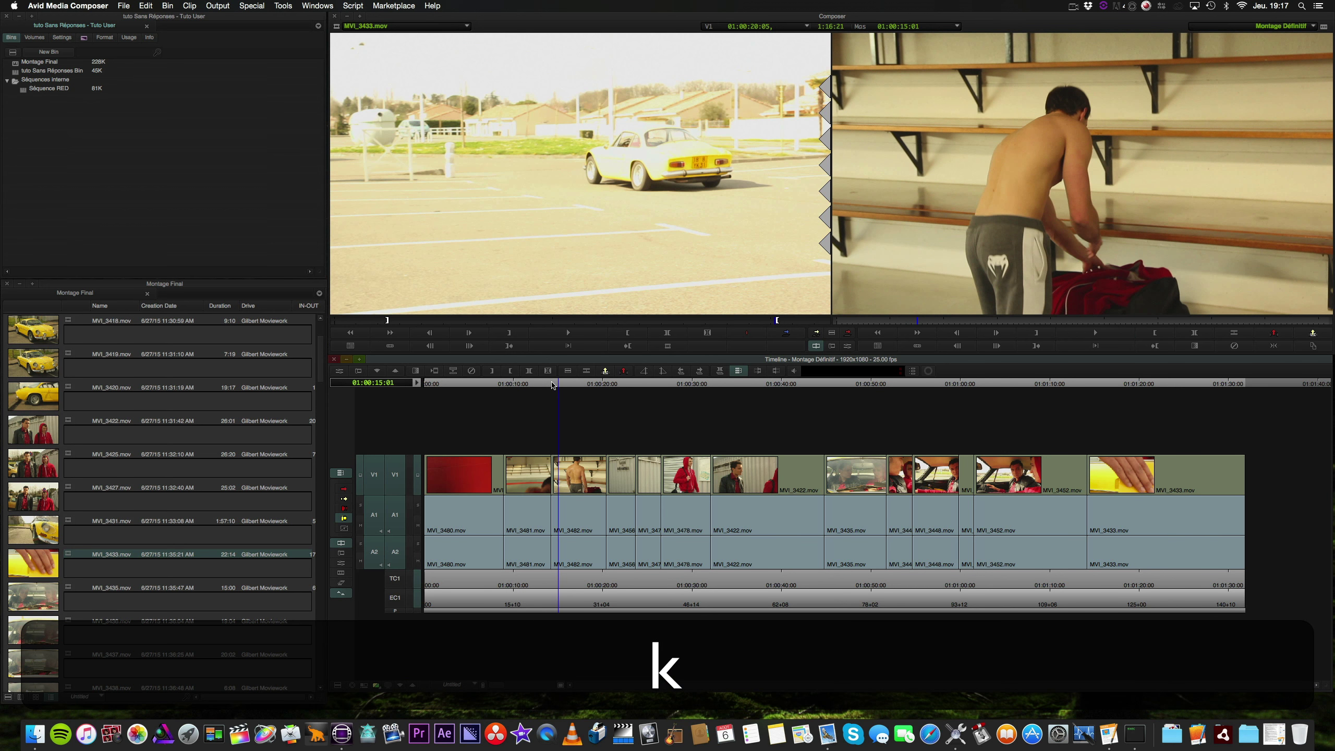
Cut off the first few frames of MVI_3482.mov up to about 01:00:14:08, closing the gap
{"action": "key", "text": "j"}
{"action": "key", "text": "k"}
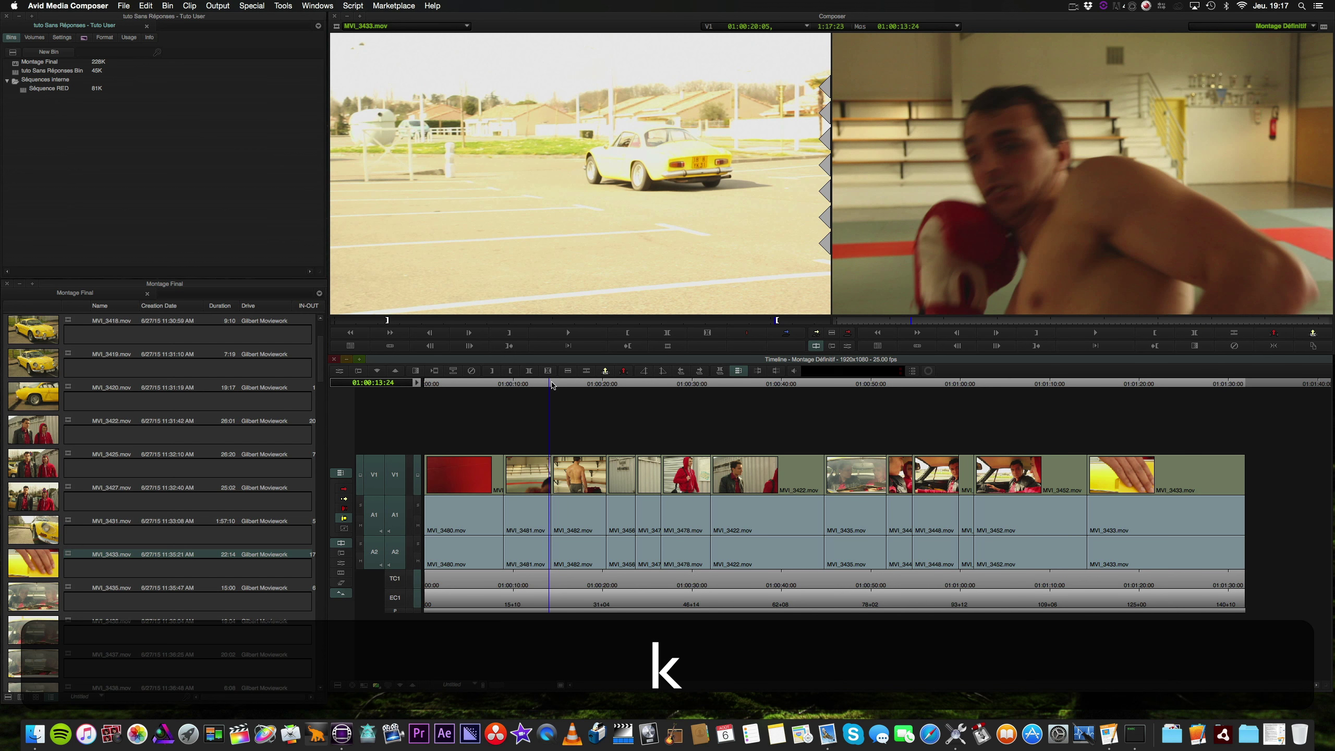
{"action": "key", "text": "l"}
{"action": "key", "text": "k"}
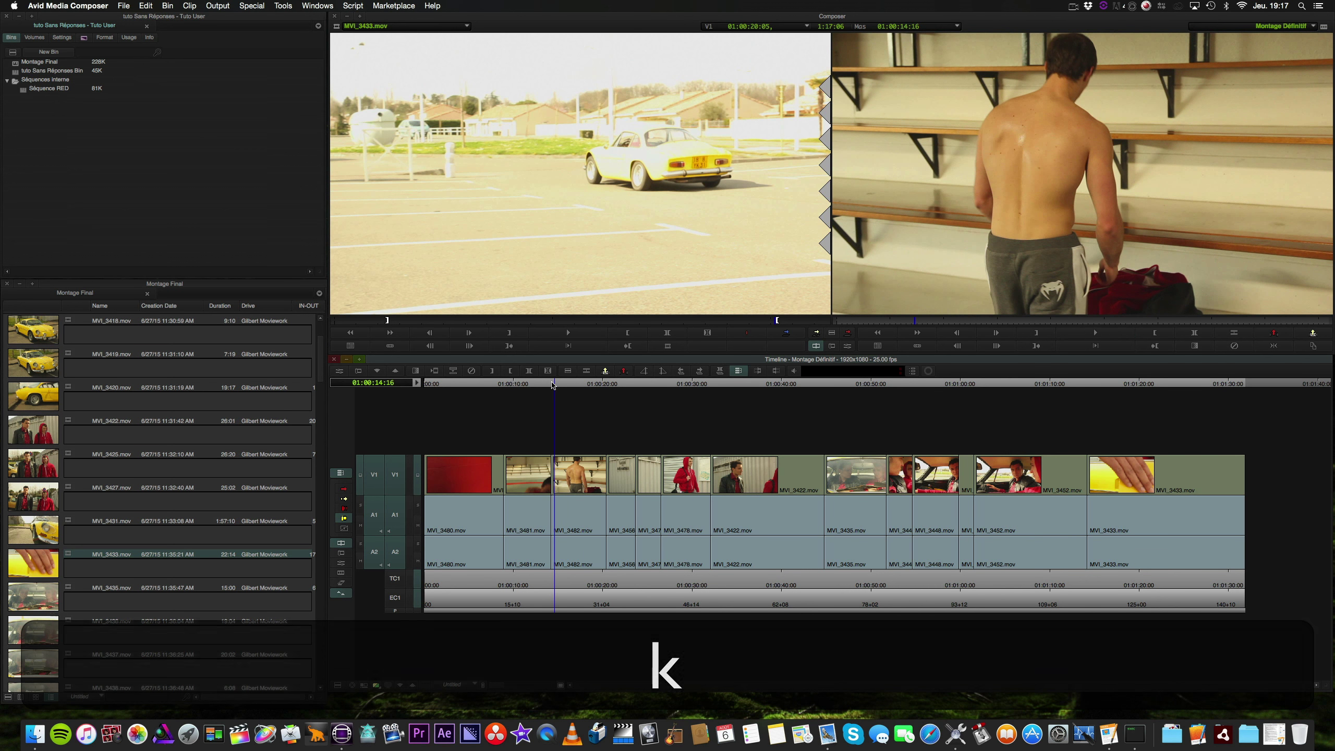
{"action": "key", "text": "j"}
{"action": "key", "text": "k"}
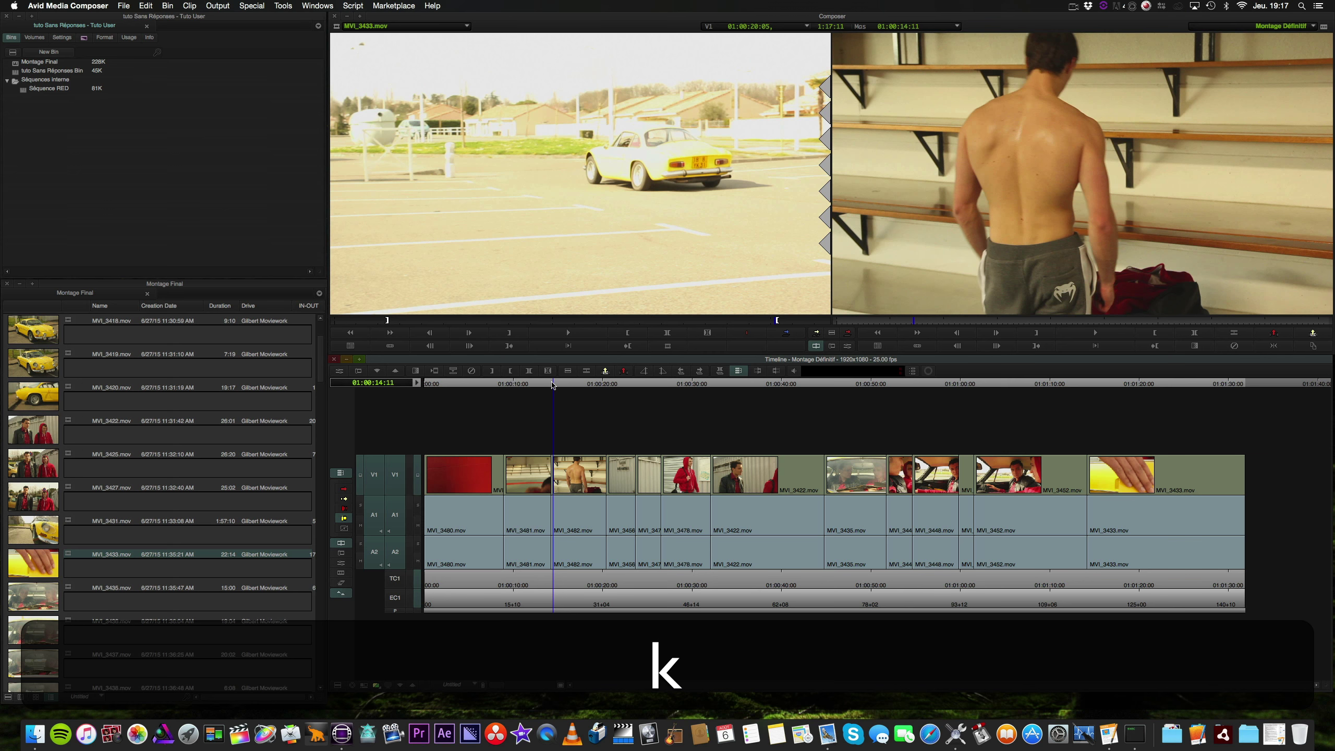
{"action": "key", "text": "Left"}
{"action": "key", "text": "Left"}
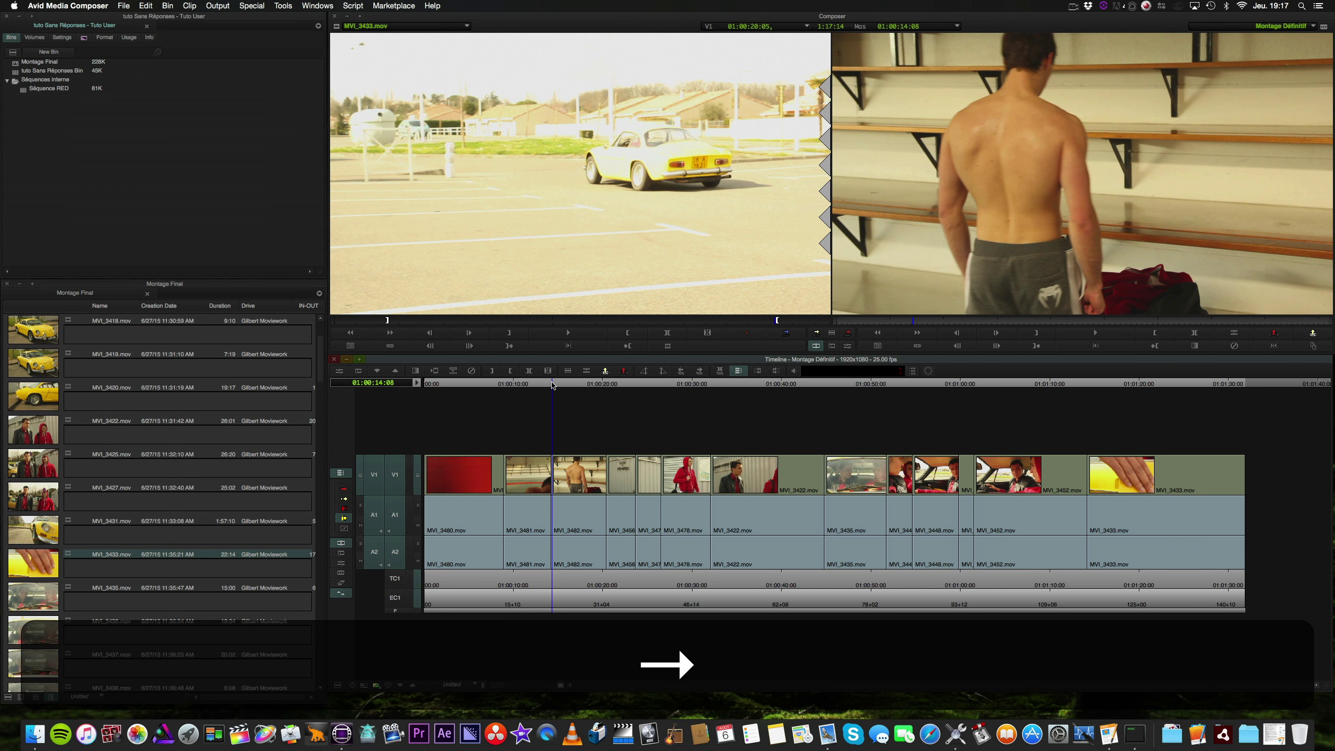
{"action": "key", "text": "y"}
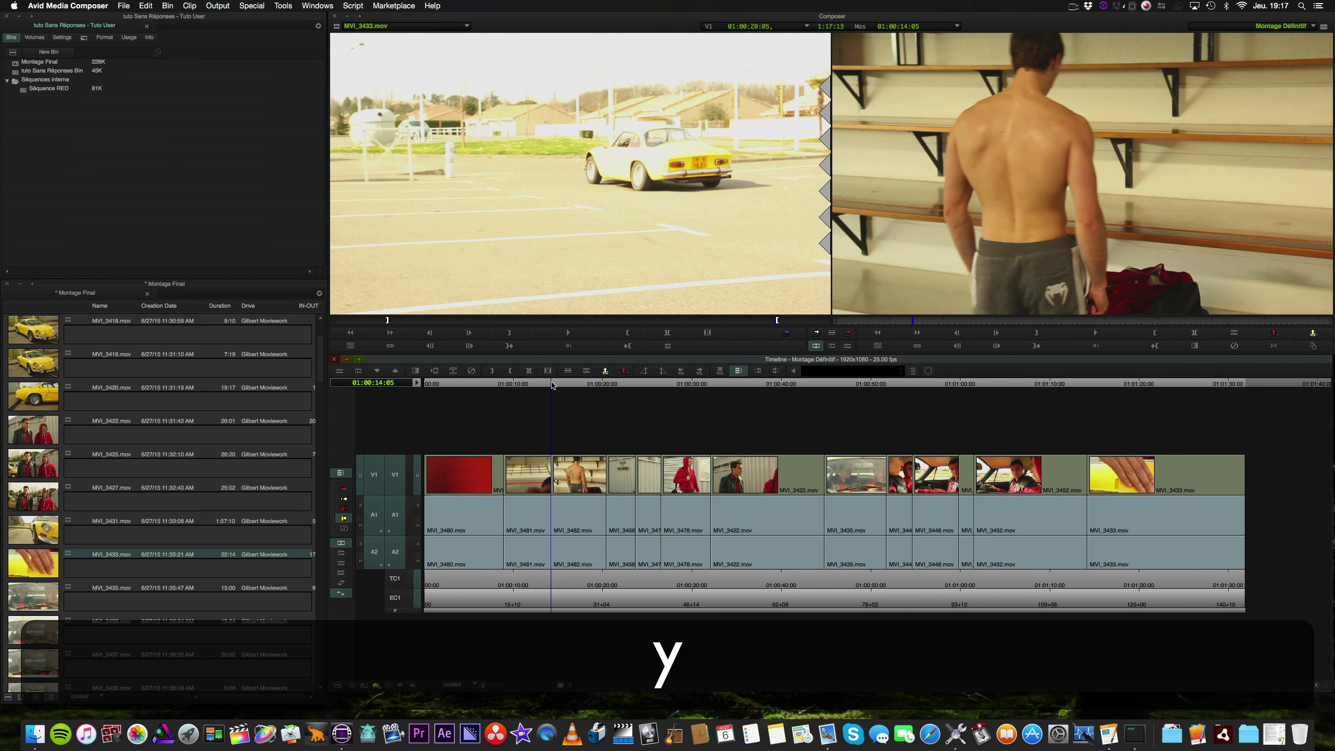
Replay the tightened transition from the boxing shot to the locker-room shot, stopping at 01:00:15:04
{"action": "left_click", "coordinate": [534, 384]}
{"action": "key", "text": "l"}
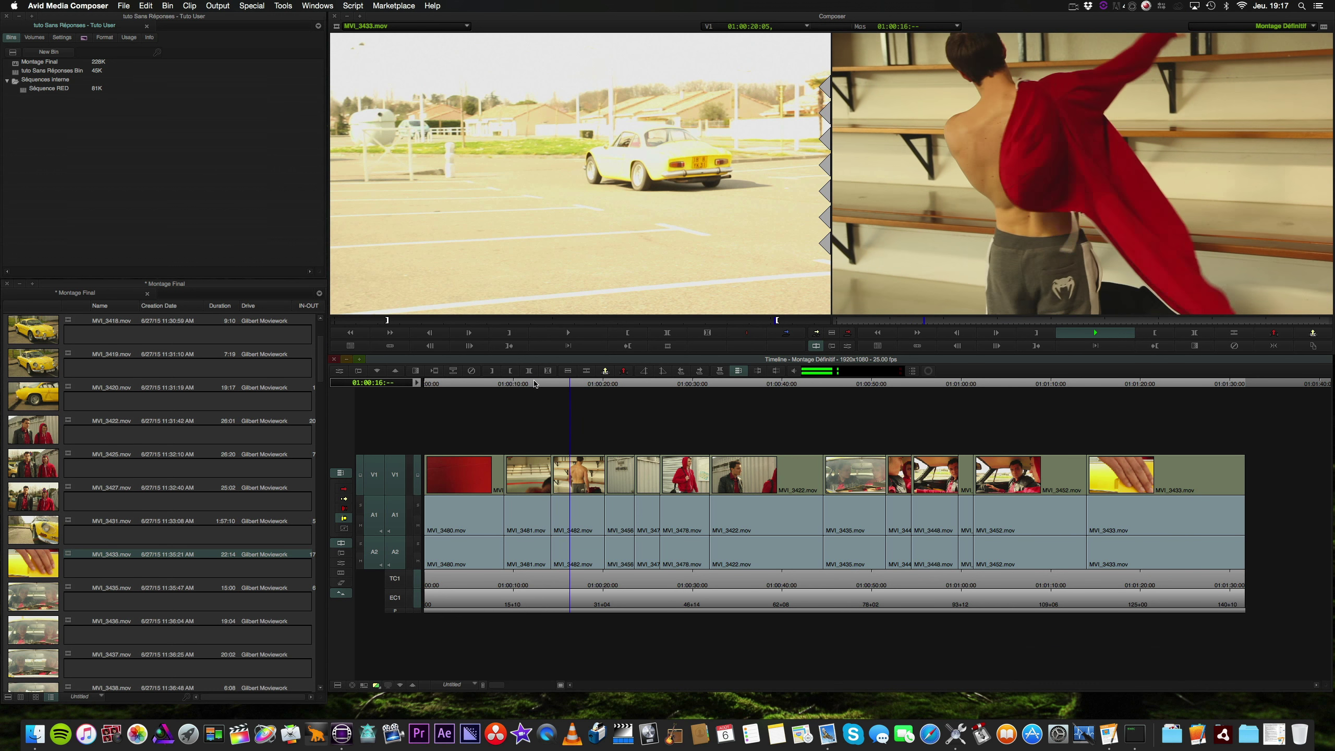
{"action": "key", "text": "k"}
{"action": "left_click", "coordinate": [529, 388]}
{"action": "key", "text": "l"}
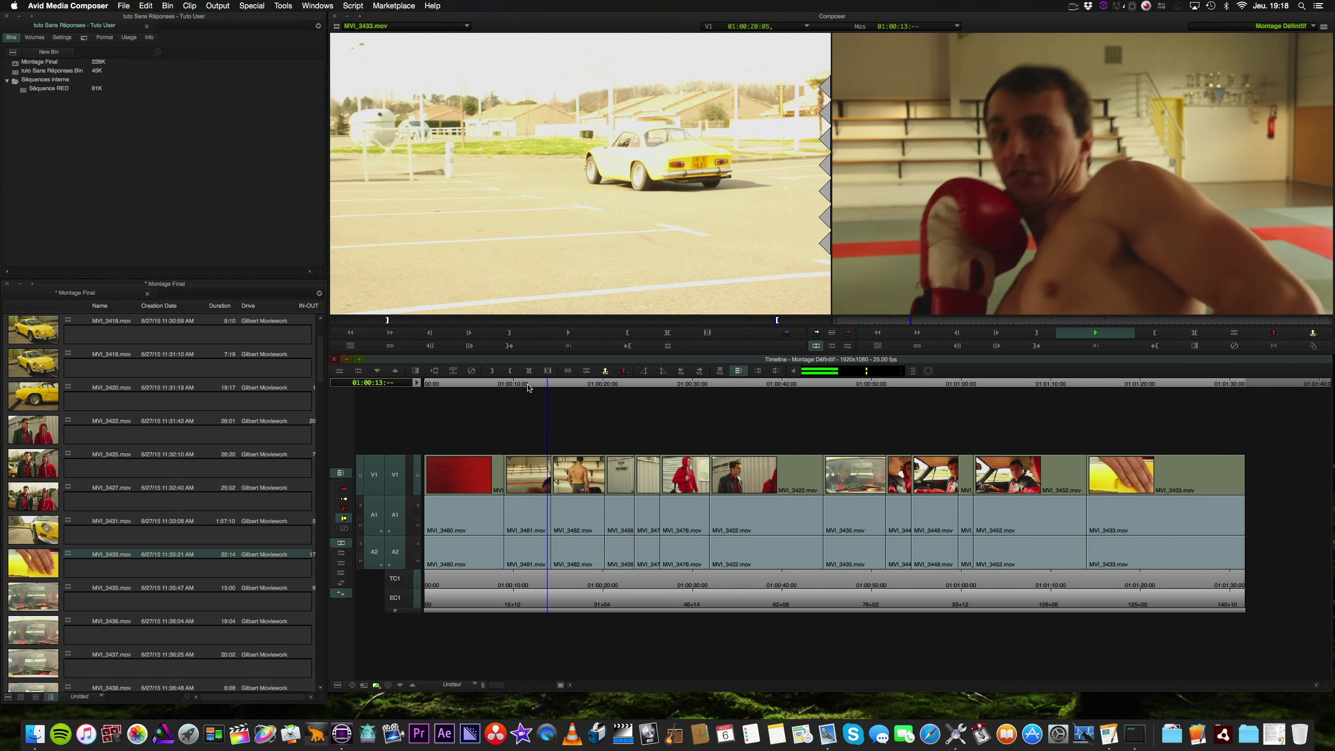
{"action": "key", "text": "k"}
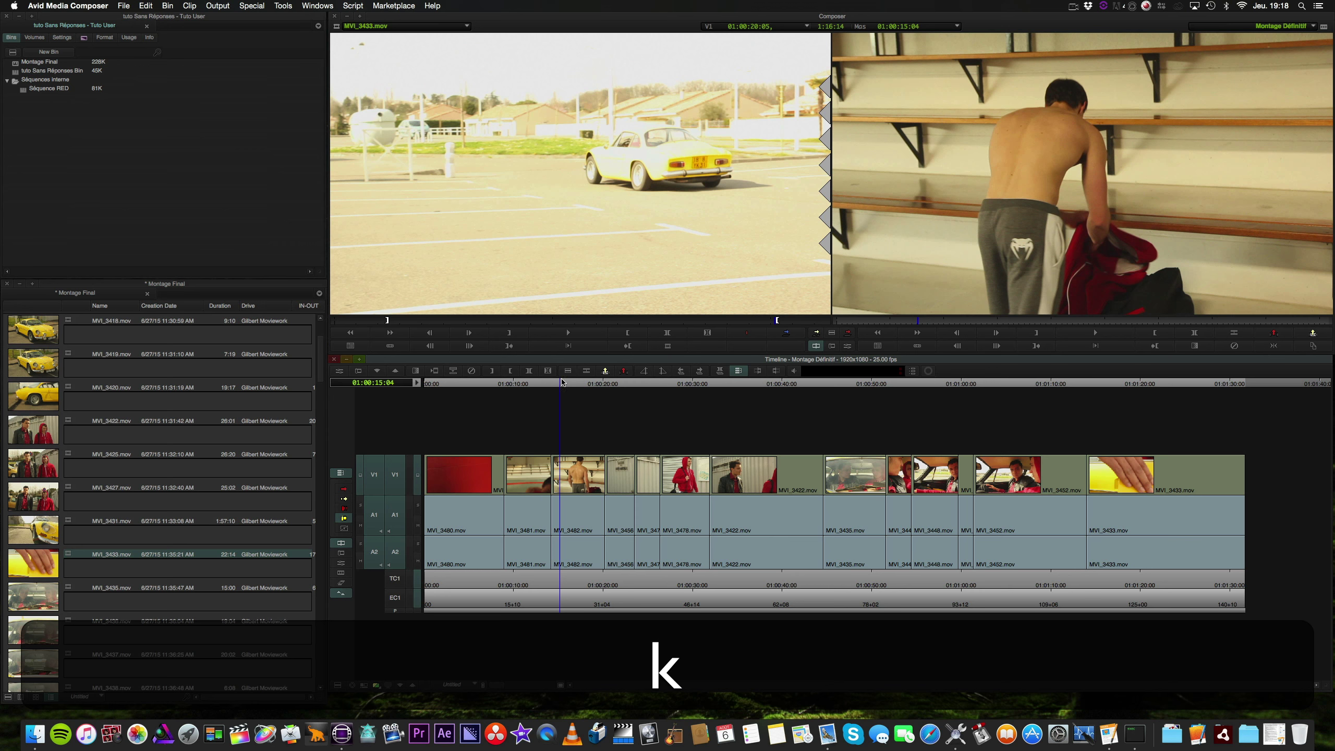
Ripple-trim 4 more frames off the start of MVI_3482.mov, preview the cut, and return to Source/Record mode
{"action": "left_click", "coordinate": [550, 473]}
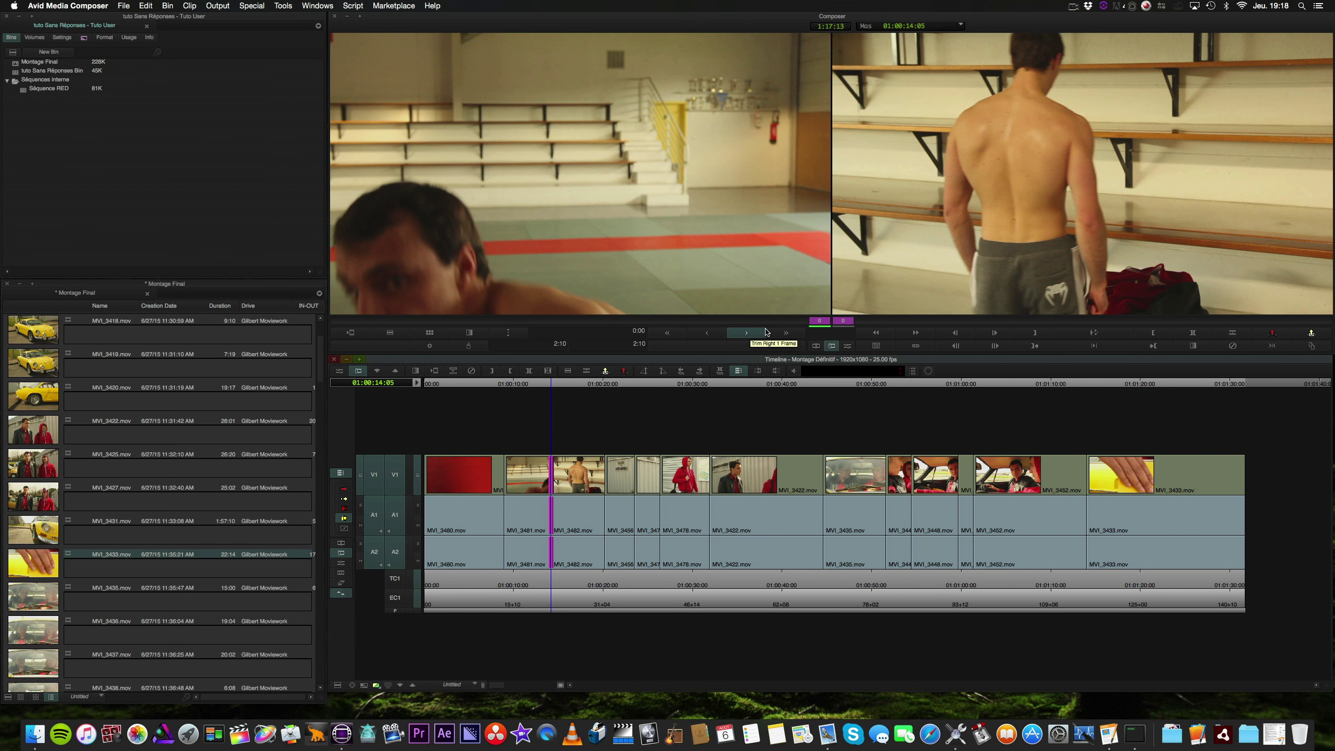
{"action": "left_click", "coordinate": [960, 257]}
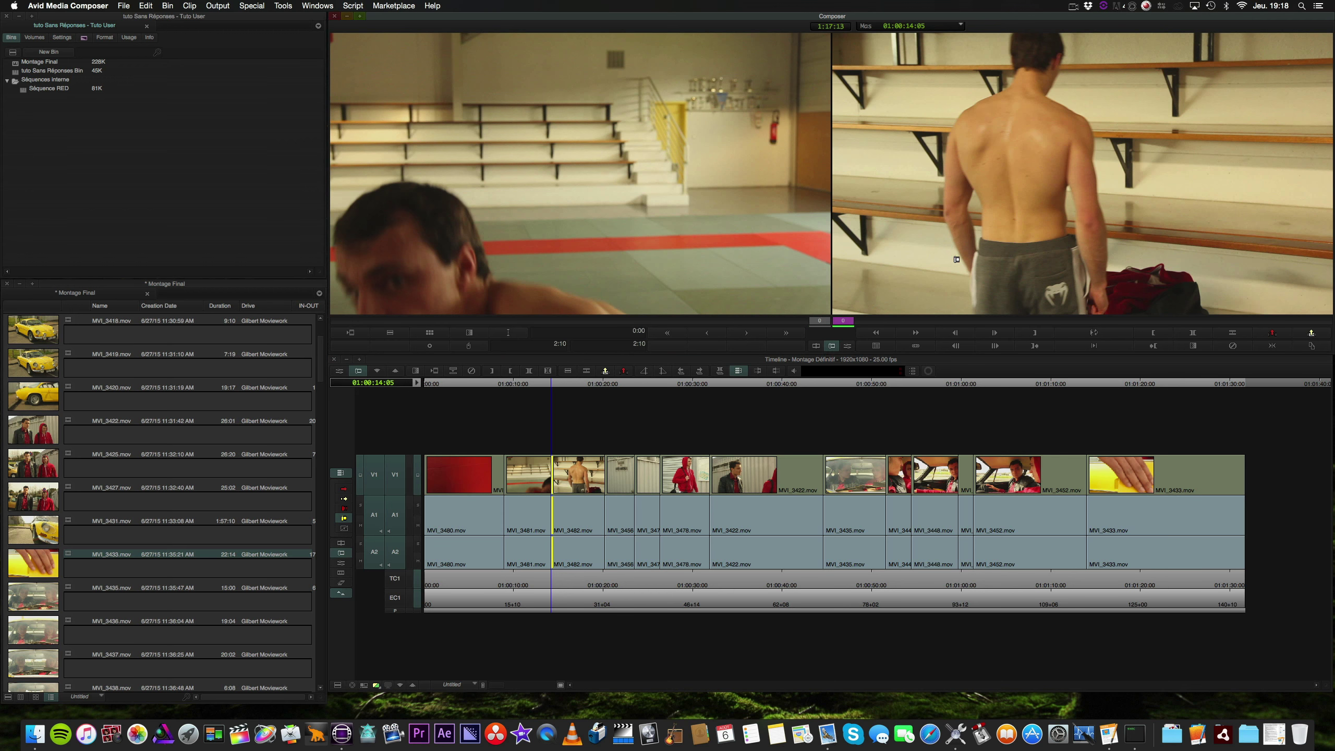
{"action": "left_click", "coordinate": [745, 333]}
{"action": "left_click", "coordinate": [745, 333]}
{"action": "left_click", "coordinate": [746, 332]}
{"action": "left_click", "coordinate": [745, 333]}
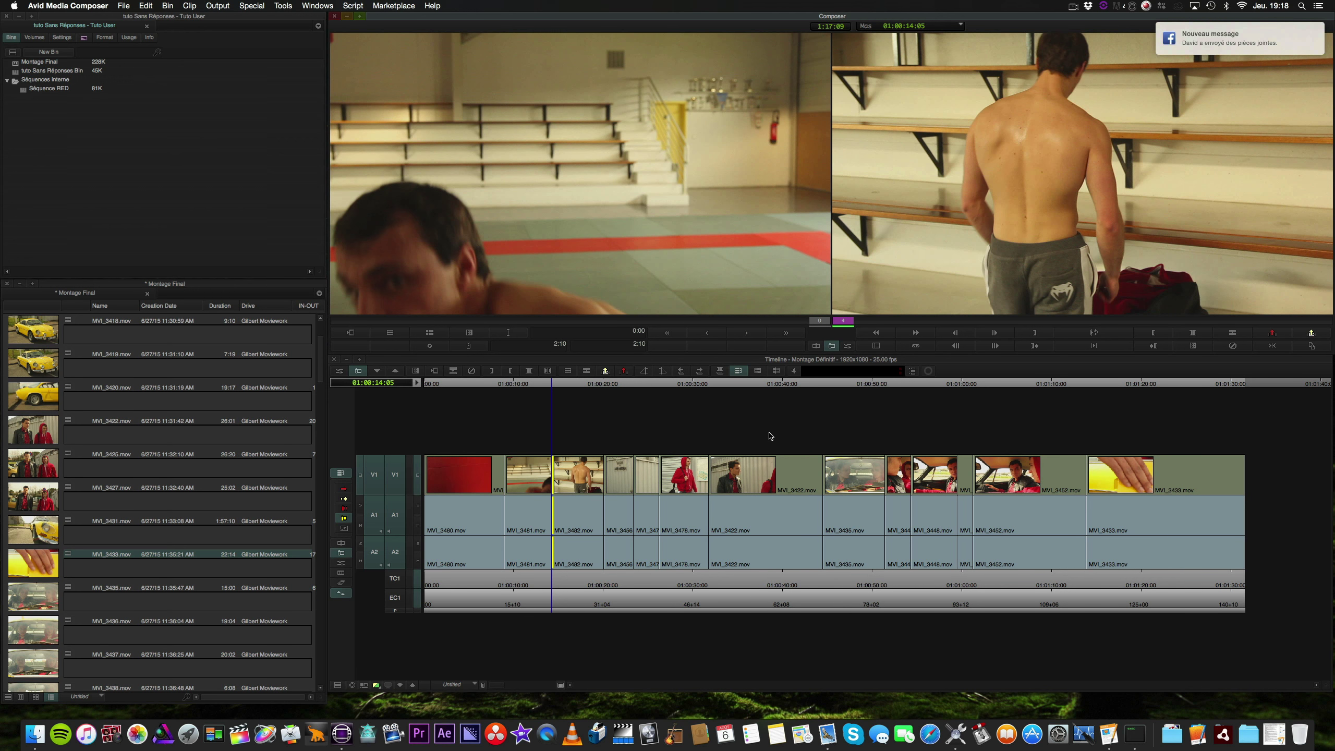
{"action": "key", "text": "space"}
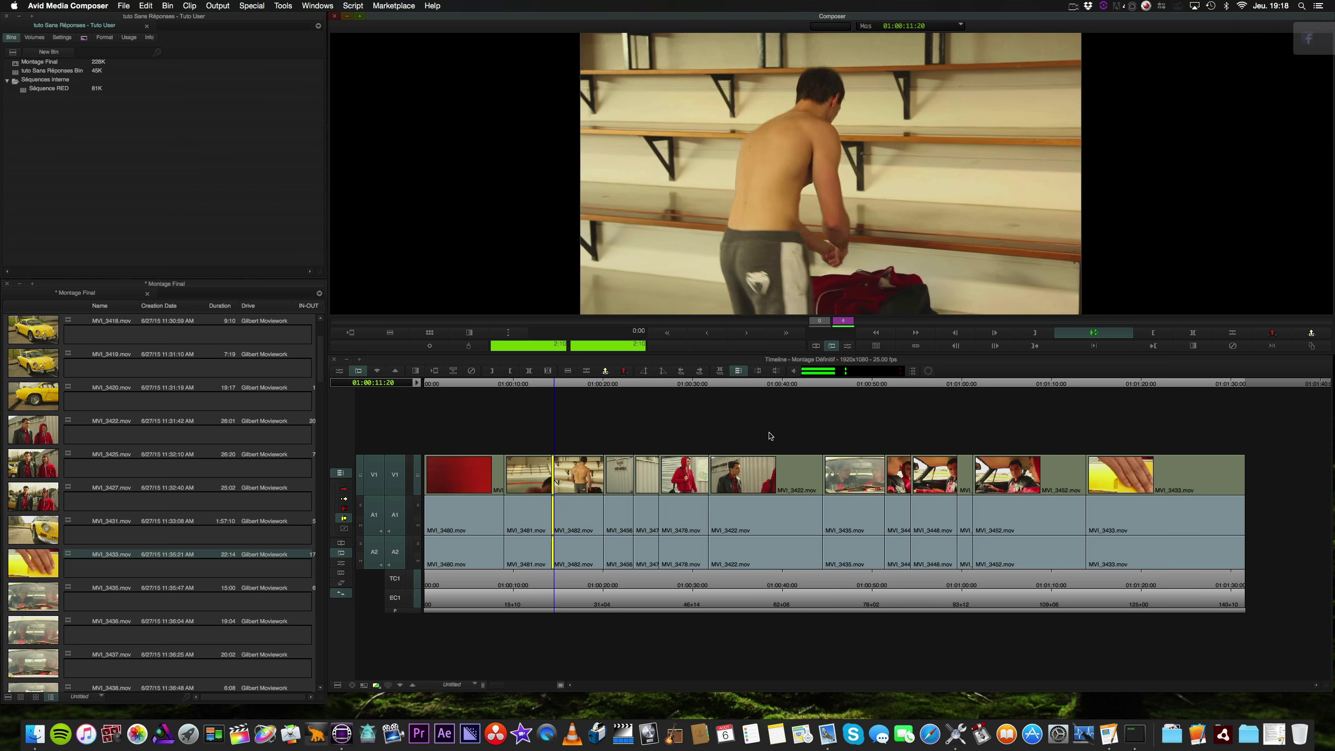
{"action": "key", "text": "space"}
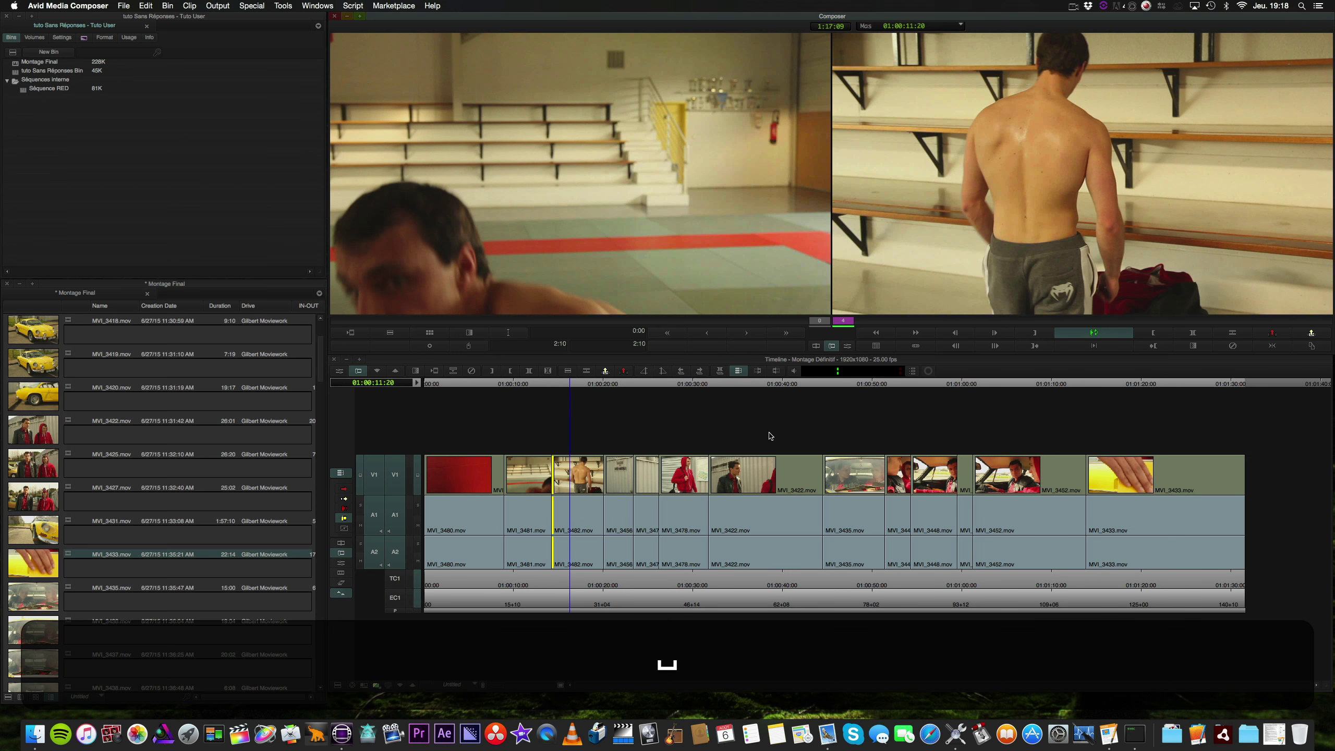
{"action": "left_click", "coordinate": [345, 546]}
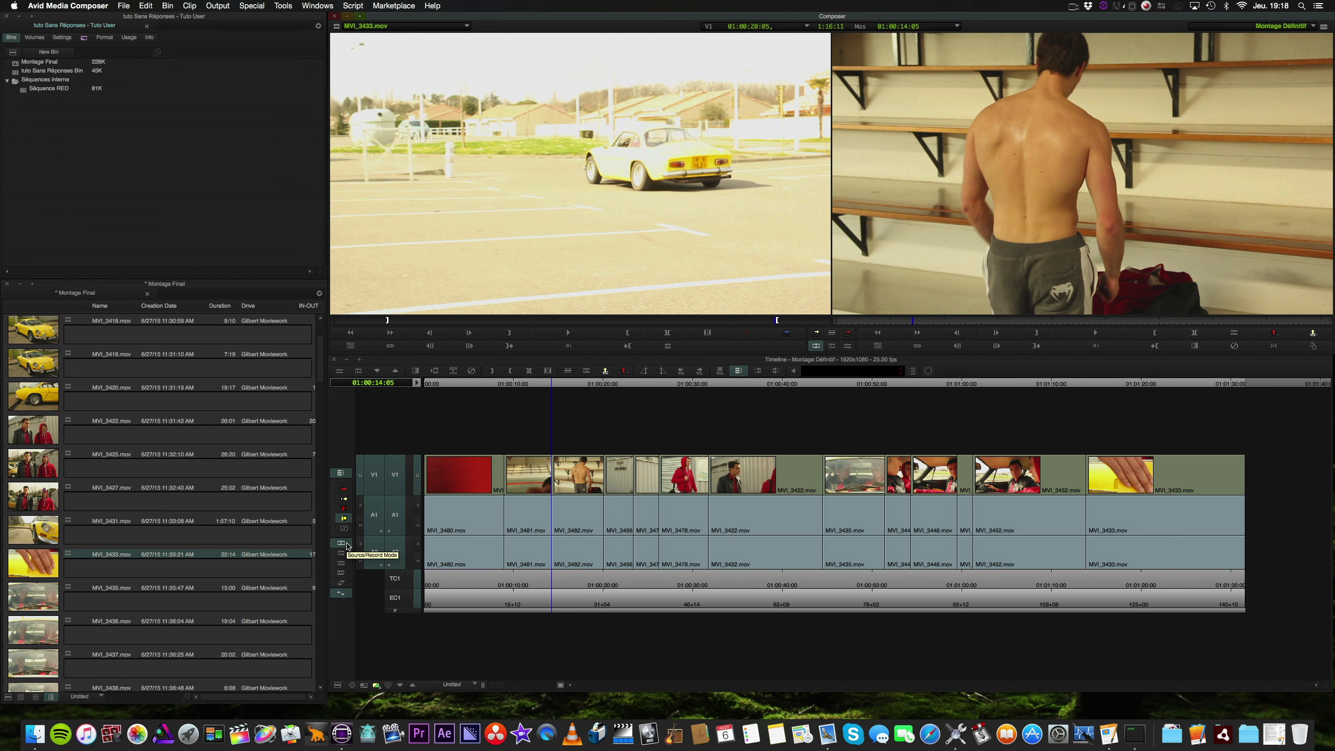
Play the sequence on from the boxing shot into the close shot of the man in the leather jacket, stopping at 01:00:24:10
{"action": "key", "text": "space"}
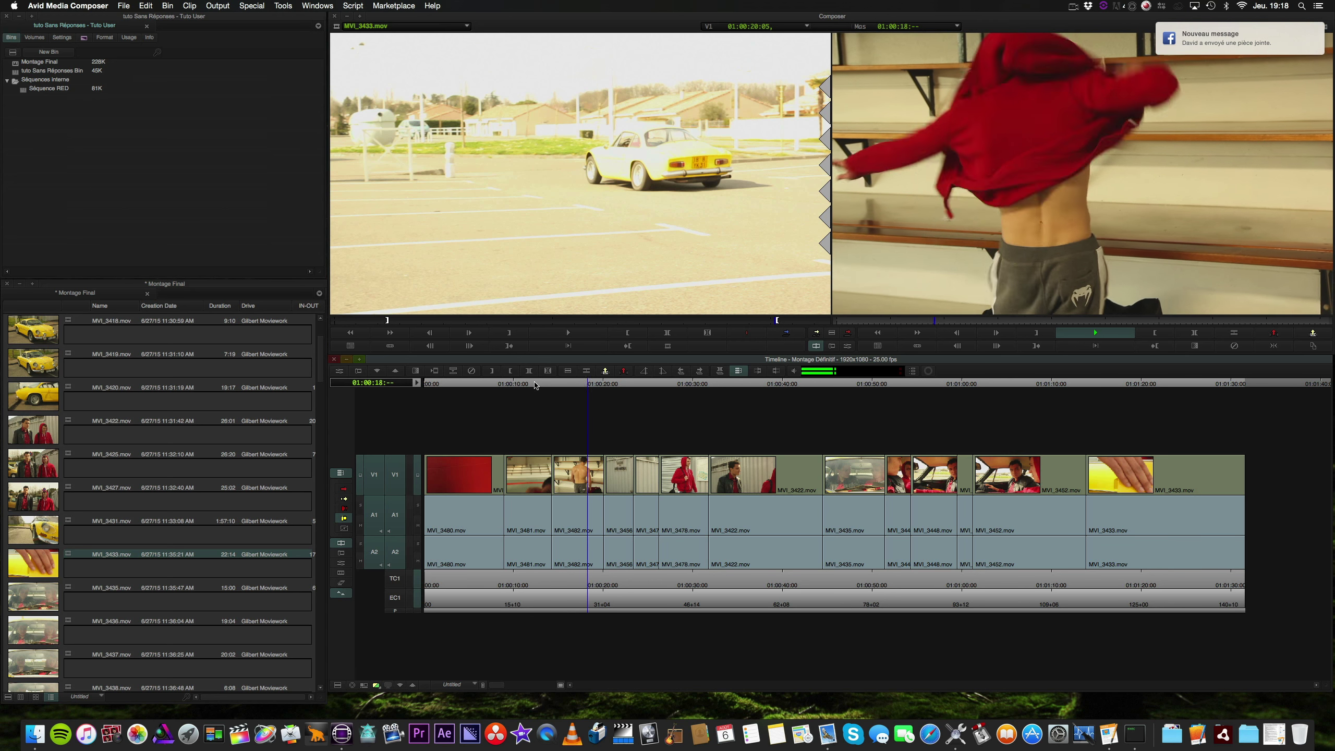
{"action": "key", "text": "k"}
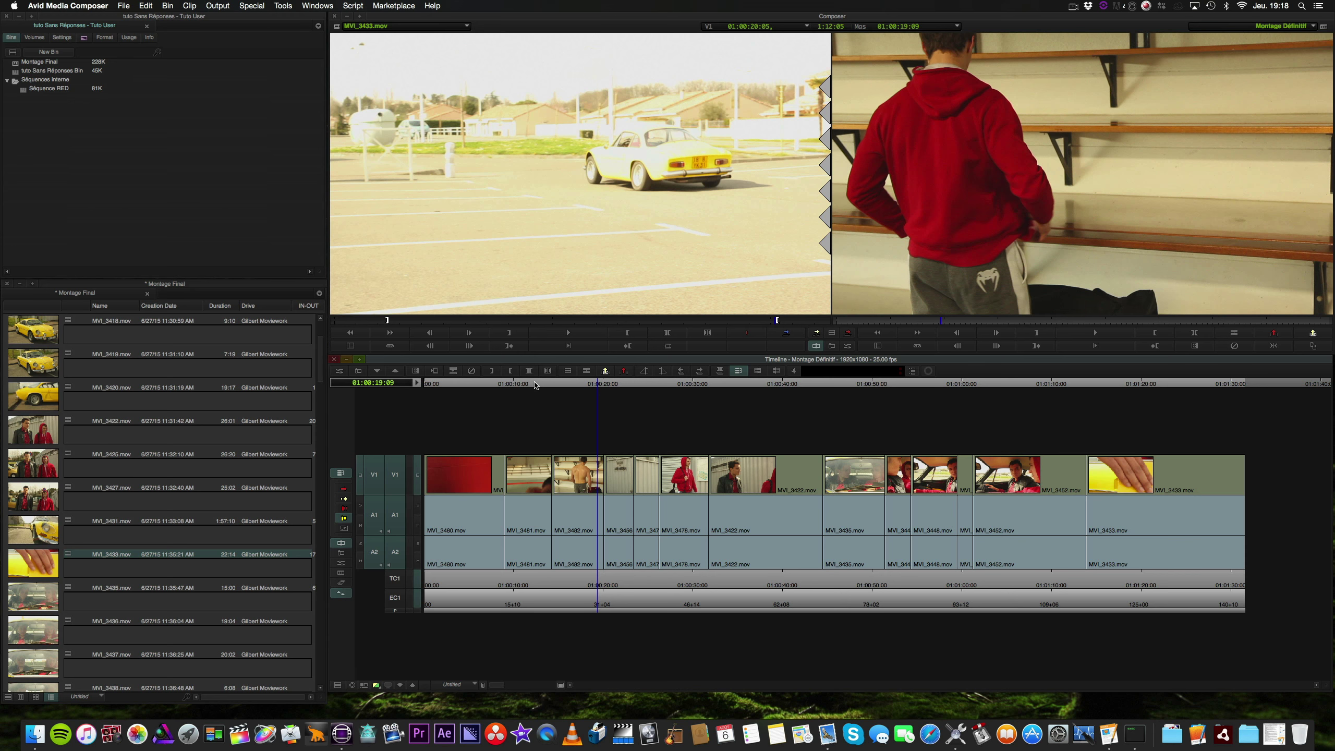
{"action": "key", "text": "l"}
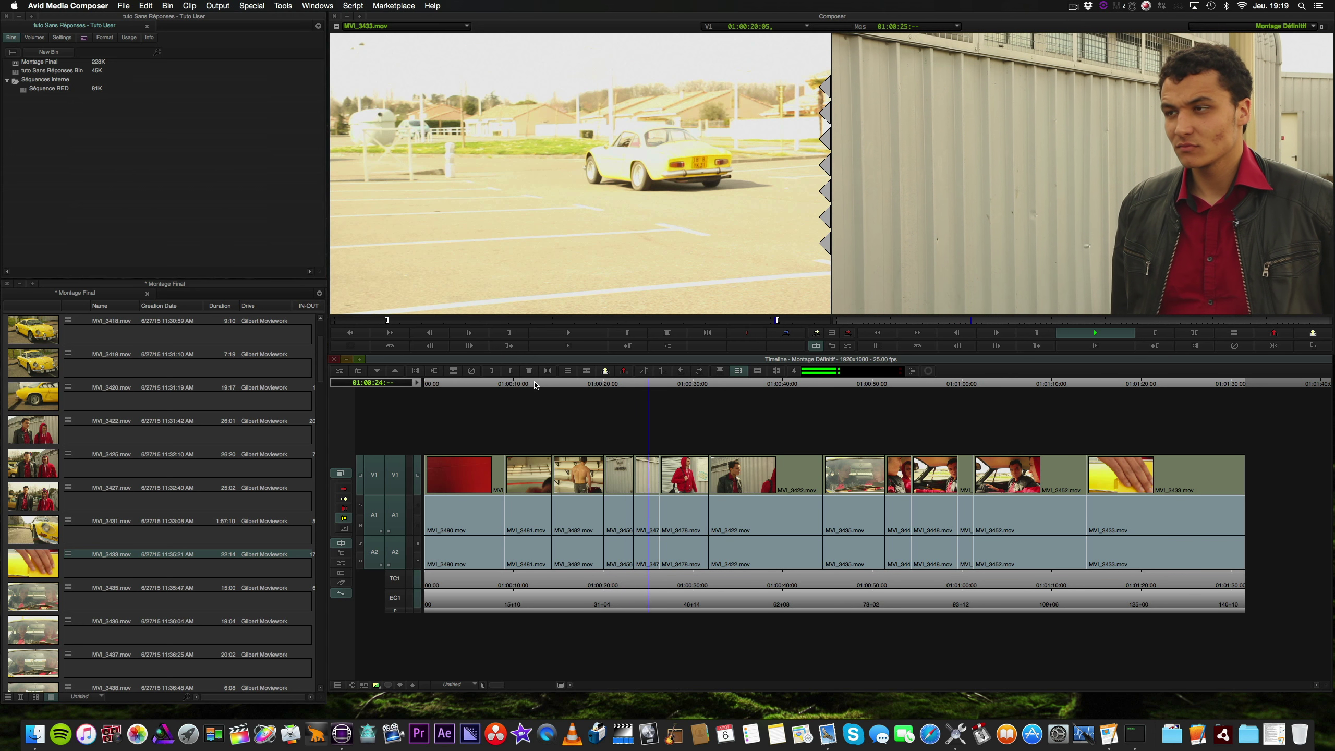
{"action": "key", "text": "k"}
{"action": "left_click", "coordinate": [643, 472]}
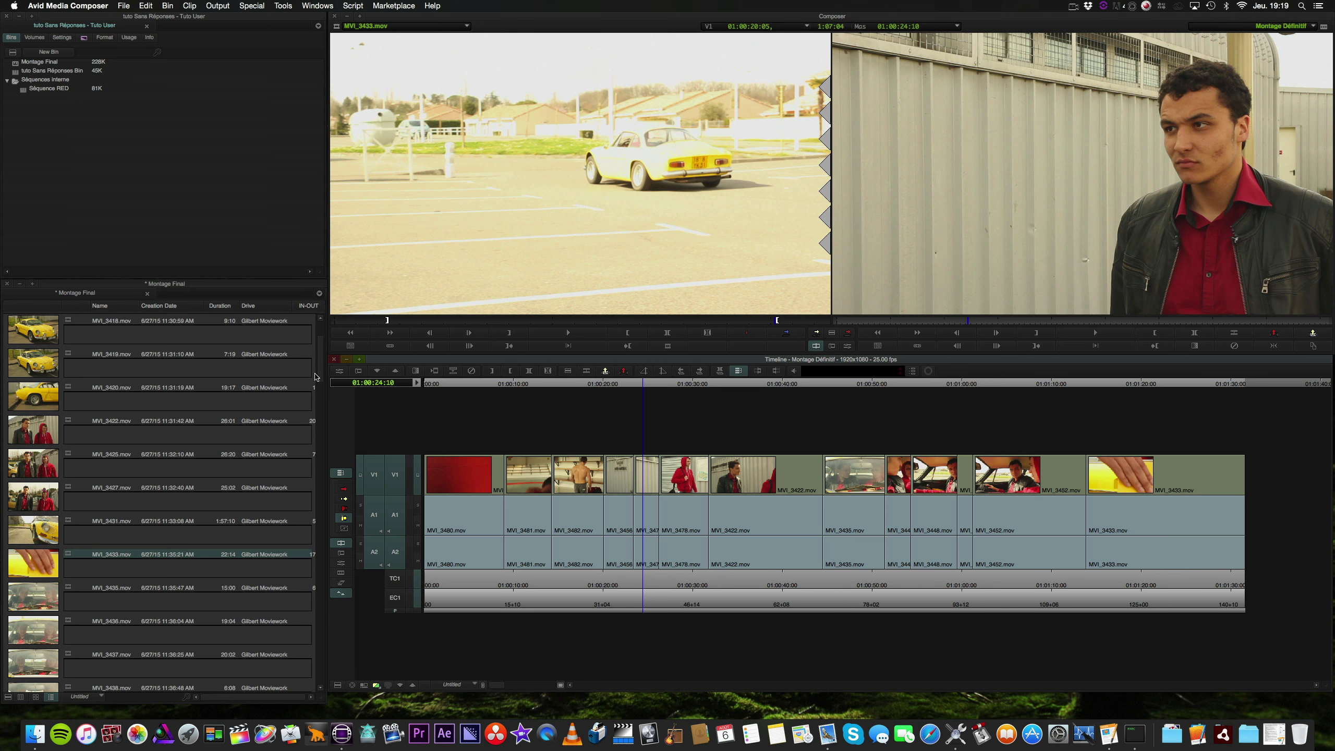
Load MVI_3476.mov from the Montage Final bin as source and mark 01:00:23:08 to 01:00:26:05 in the sequence
{"action": "left_click_drag", "start_coordinate": [319, 361], "coordinate": [297, 519]}
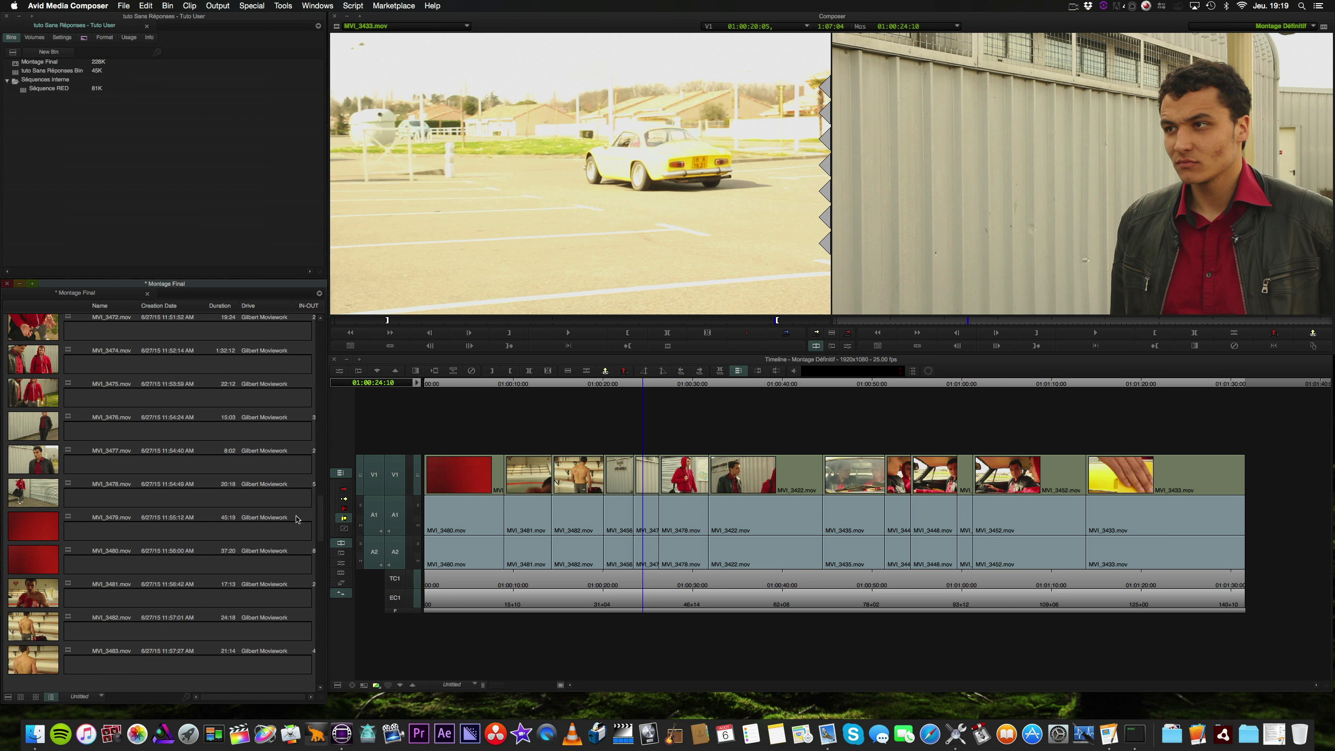
{"action": "double_click", "coordinate": [58, 434]}
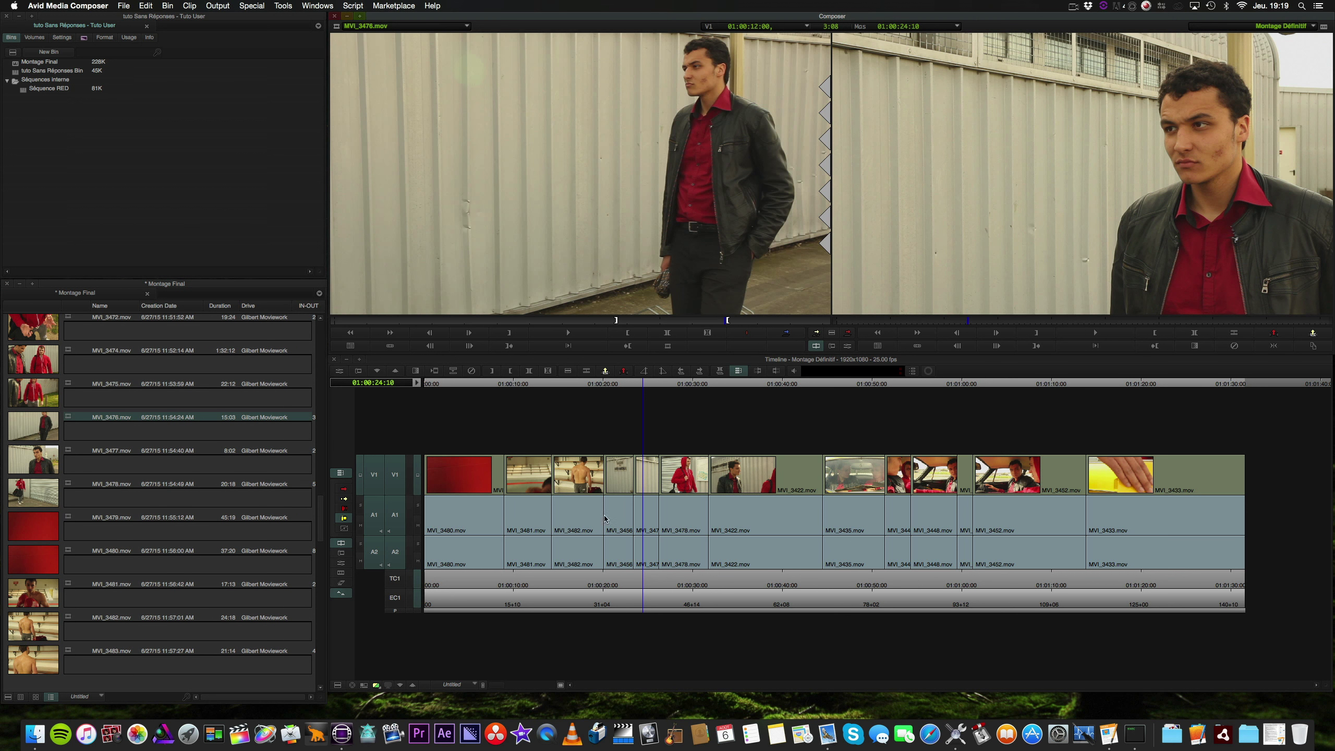
{"action": "left_click", "coordinate": [633, 385]}
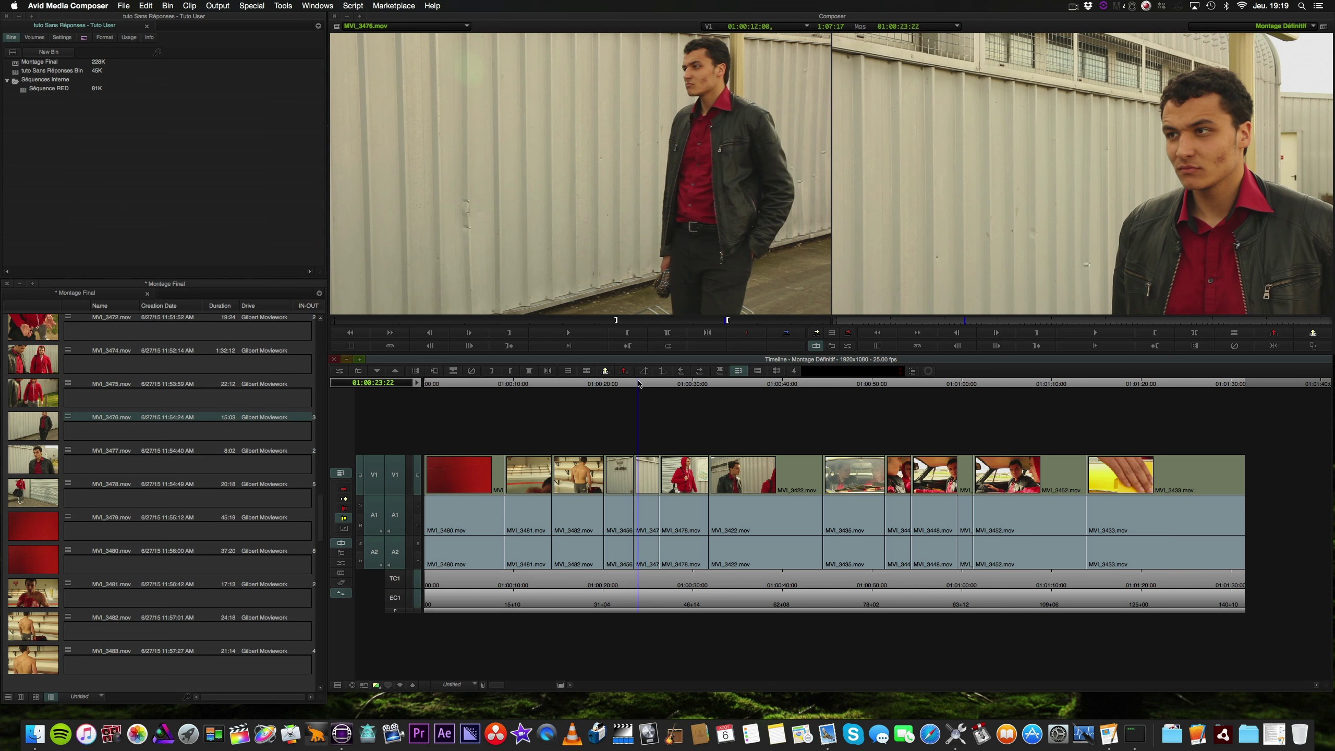
{"action": "key", "text": "super+i"}
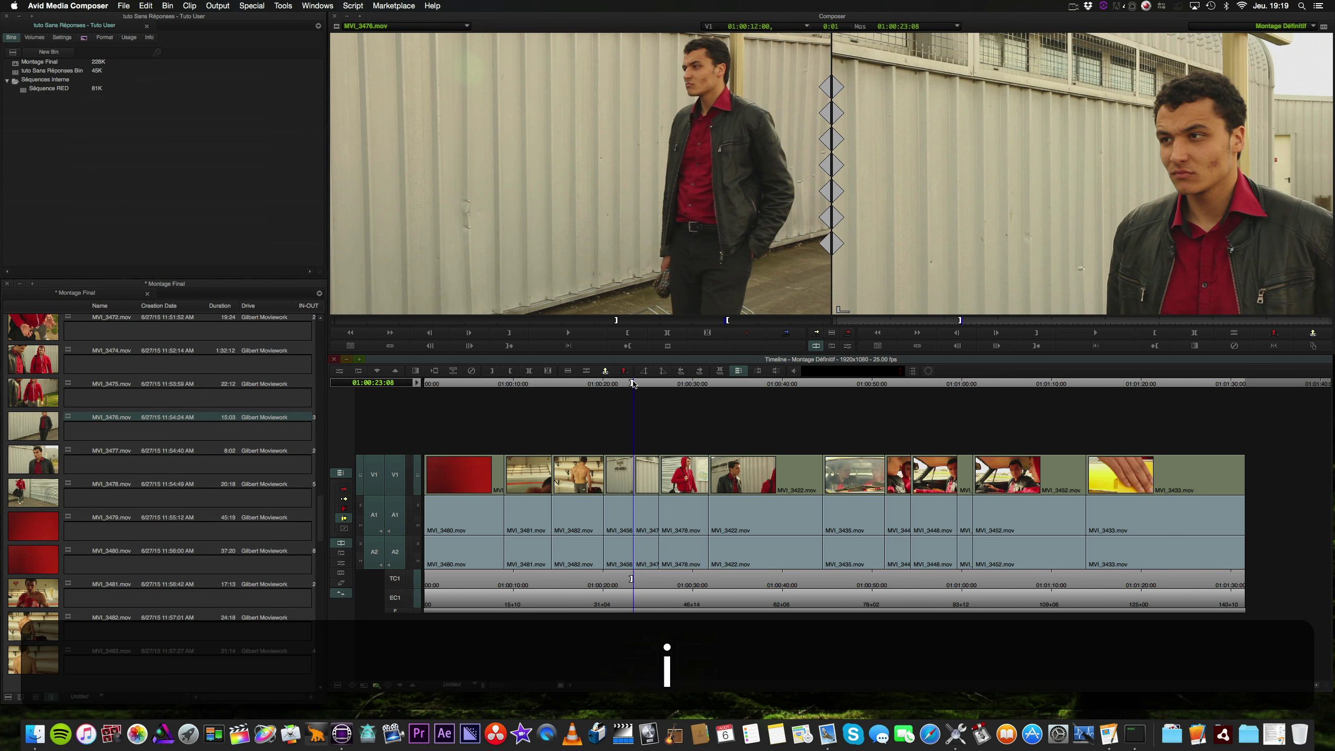
{"action": "left_click_drag", "start_coordinate": [637, 386], "coordinate": [662, 385]}
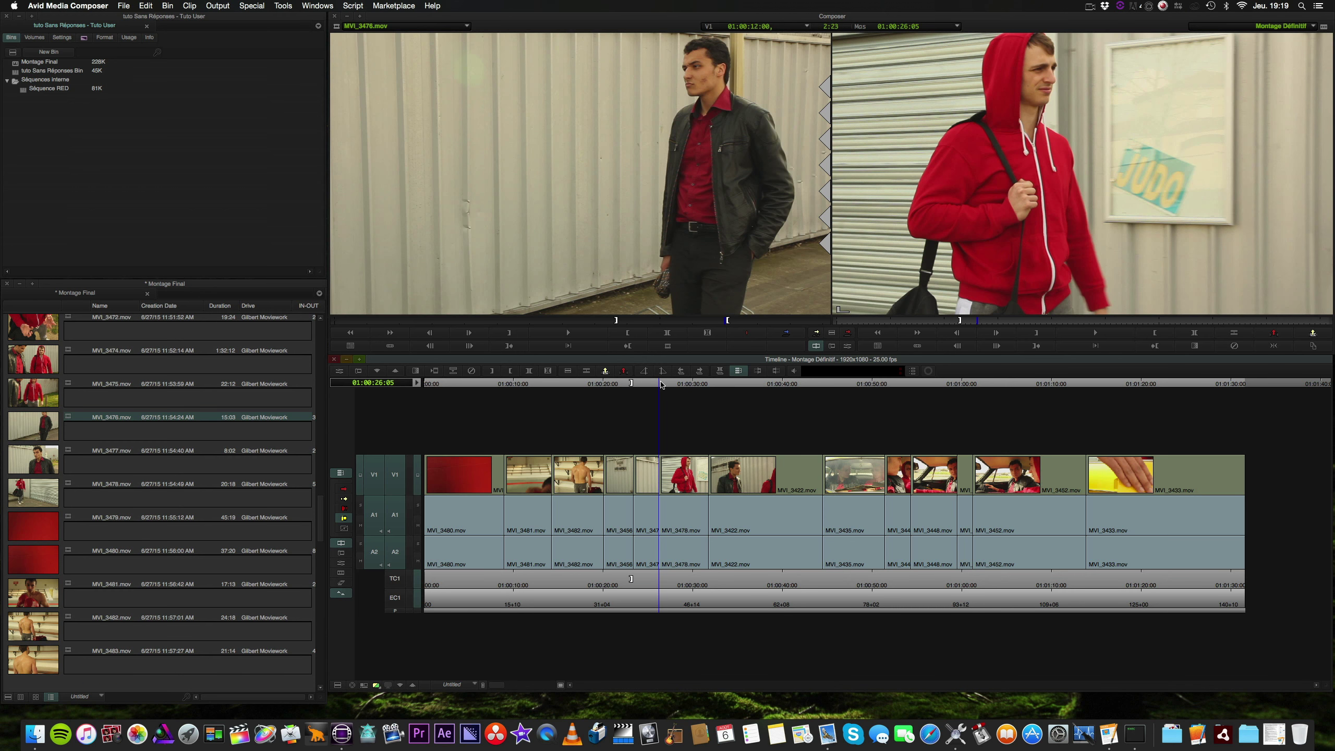
{"action": "key", "text": "o"}
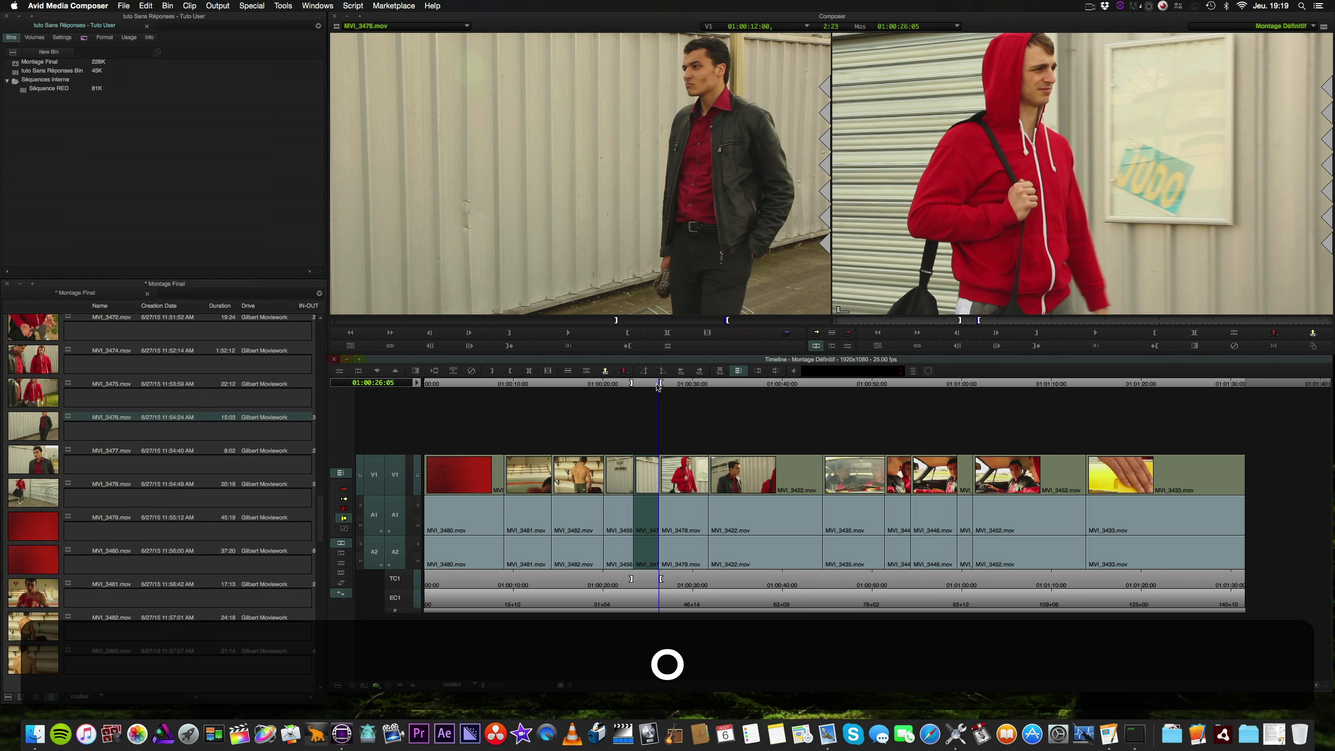
Mark MVI_3476.mov from 01:00:09:15 to 01:00:11:18, replace the marked section of the sequence with it, and replay the passage
{"action": "left_click_drag", "start_coordinate": [636, 322], "coordinate": [622, 322]}
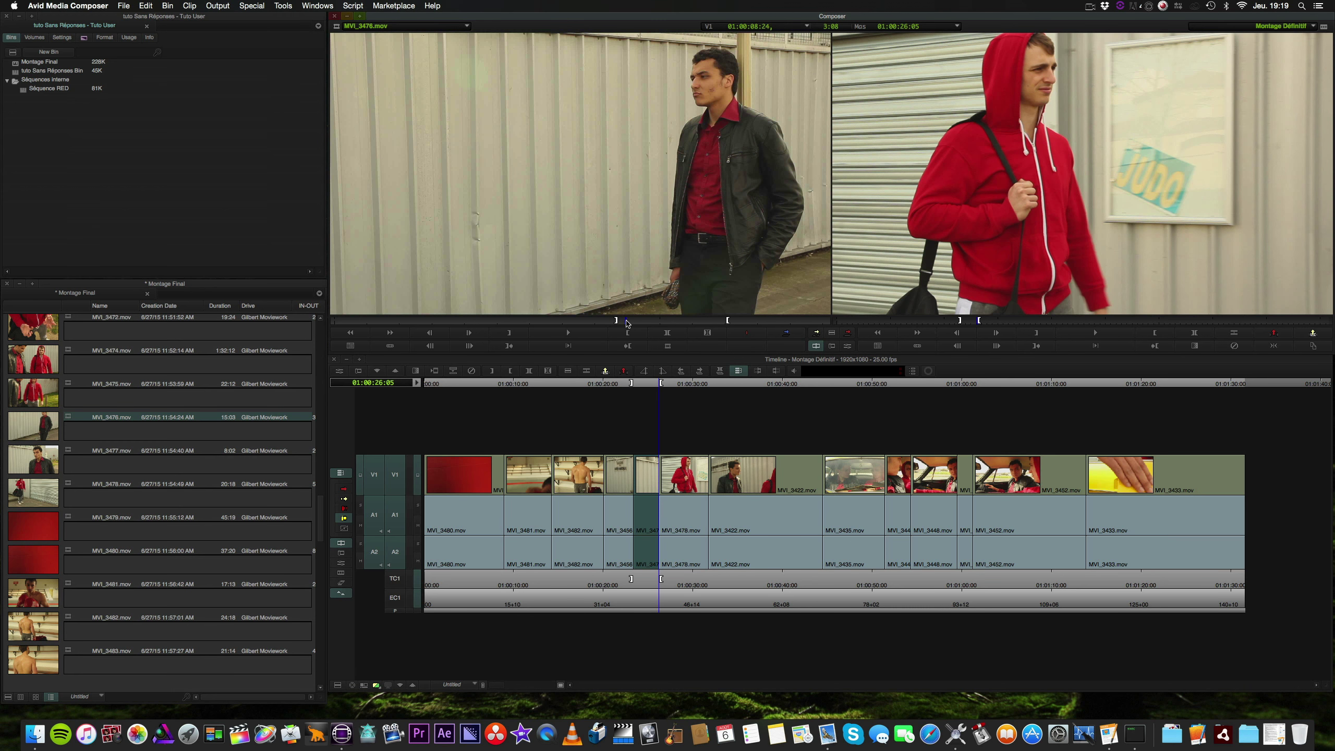
{"action": "key", "text": "l"}
{"action": "key", "text": "k"}
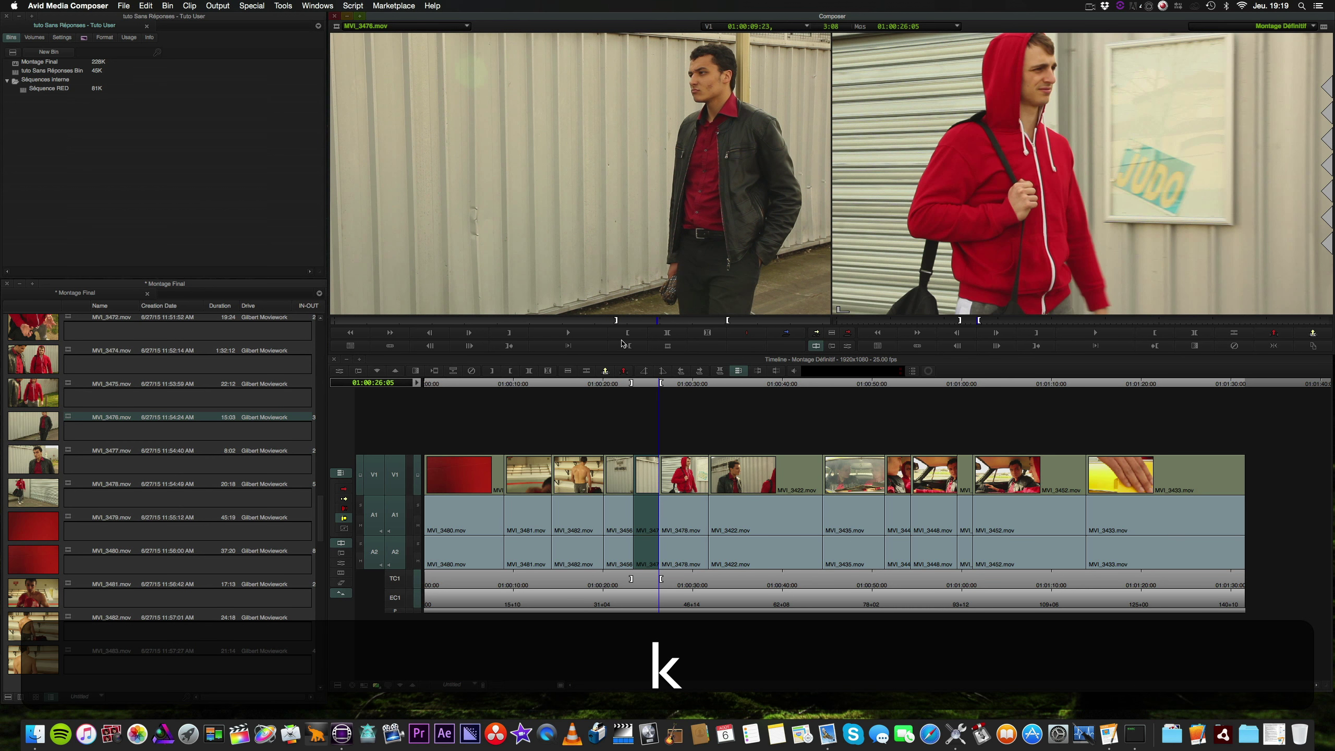
{"action": "key", "text": "j"}
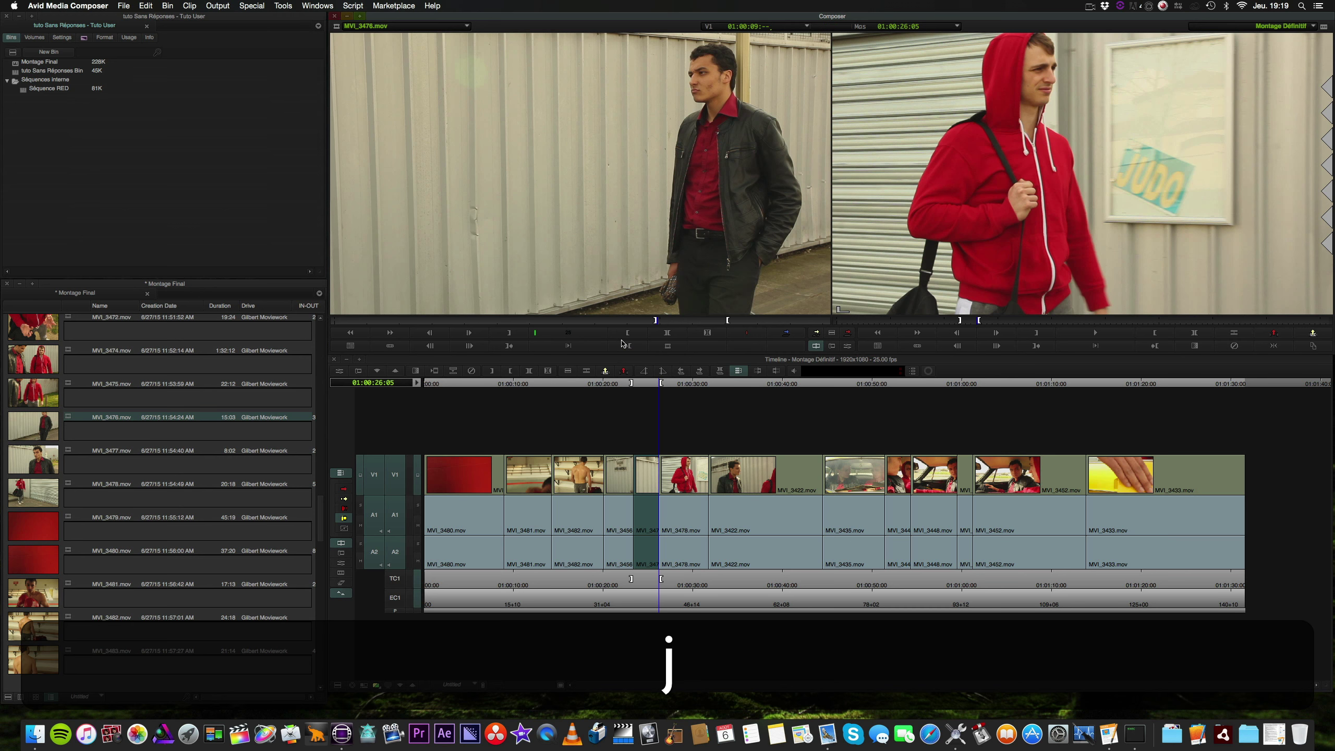
{"action": "key", "text": "k"}
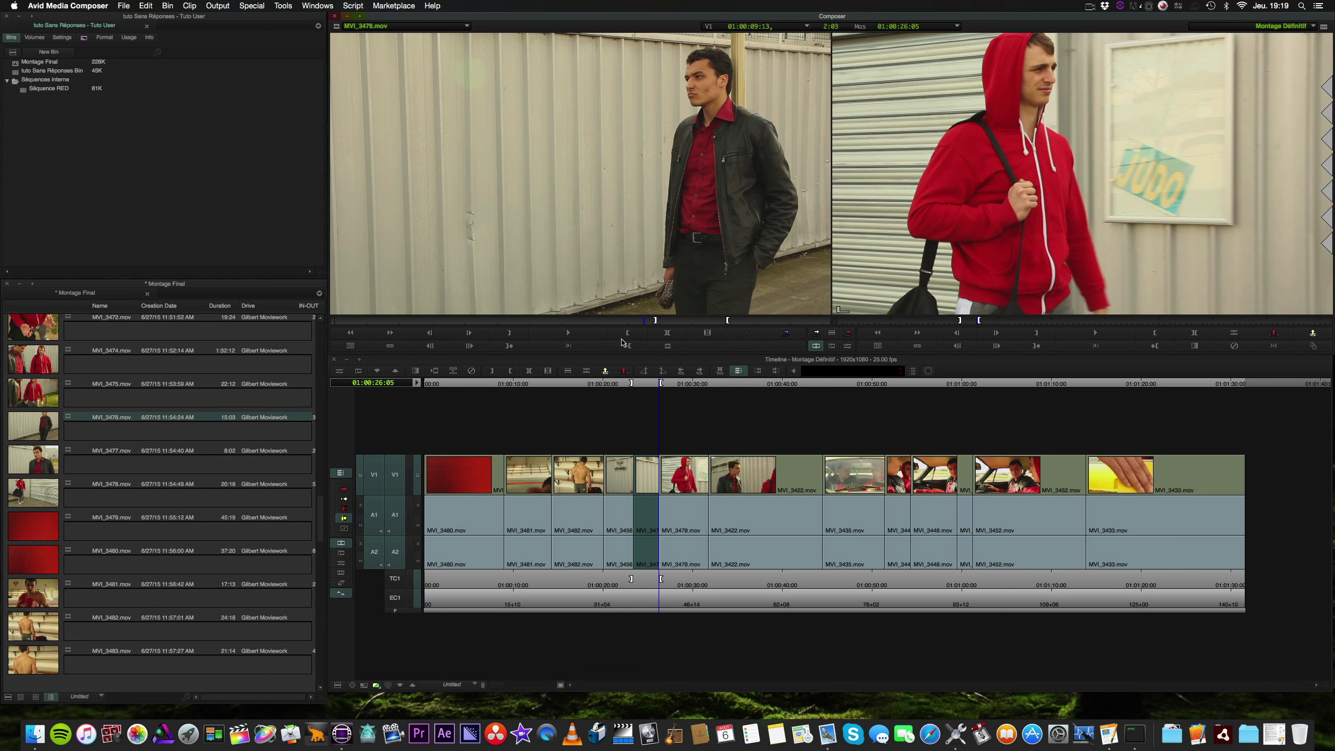
{"action": "key", "text": "g"}
{"action": "key", "text": "l"}
{"action": "key", "text": "k"}
{"action": "key", "text": "j"}
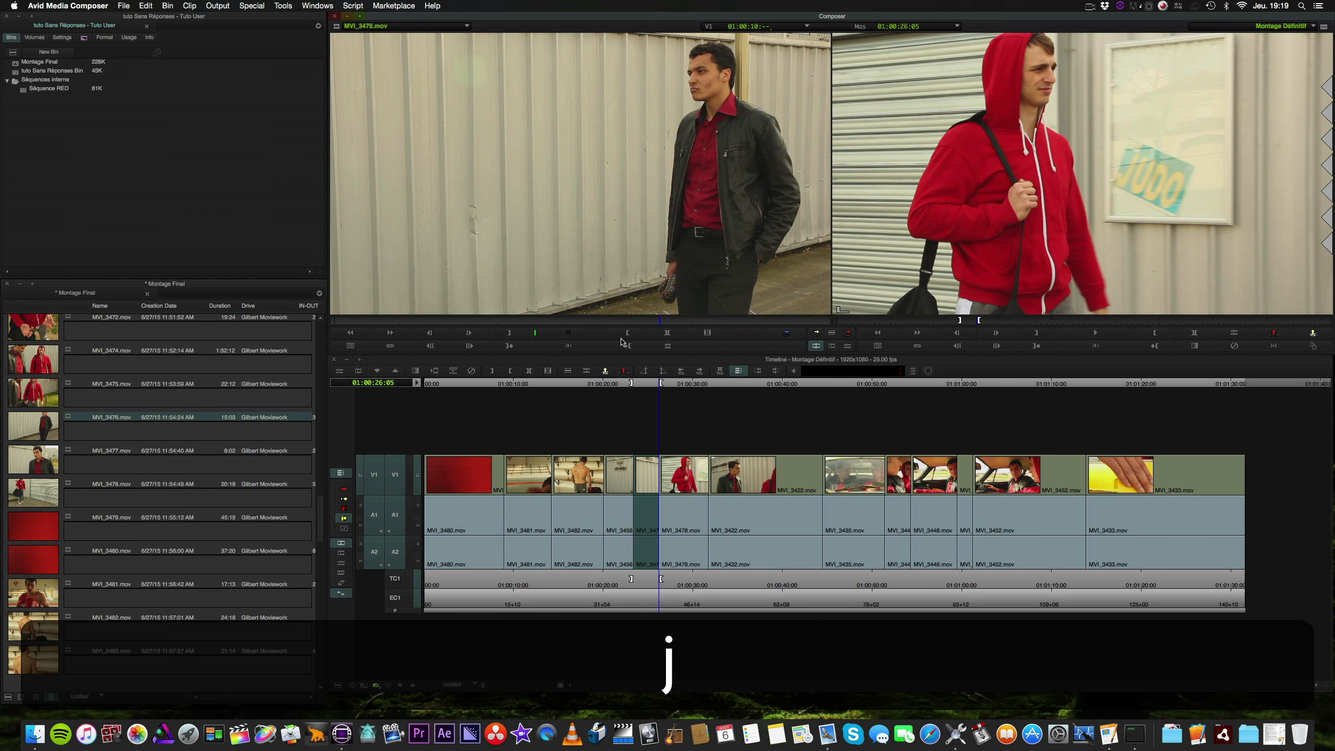
{"action": "key", "text": "k"}
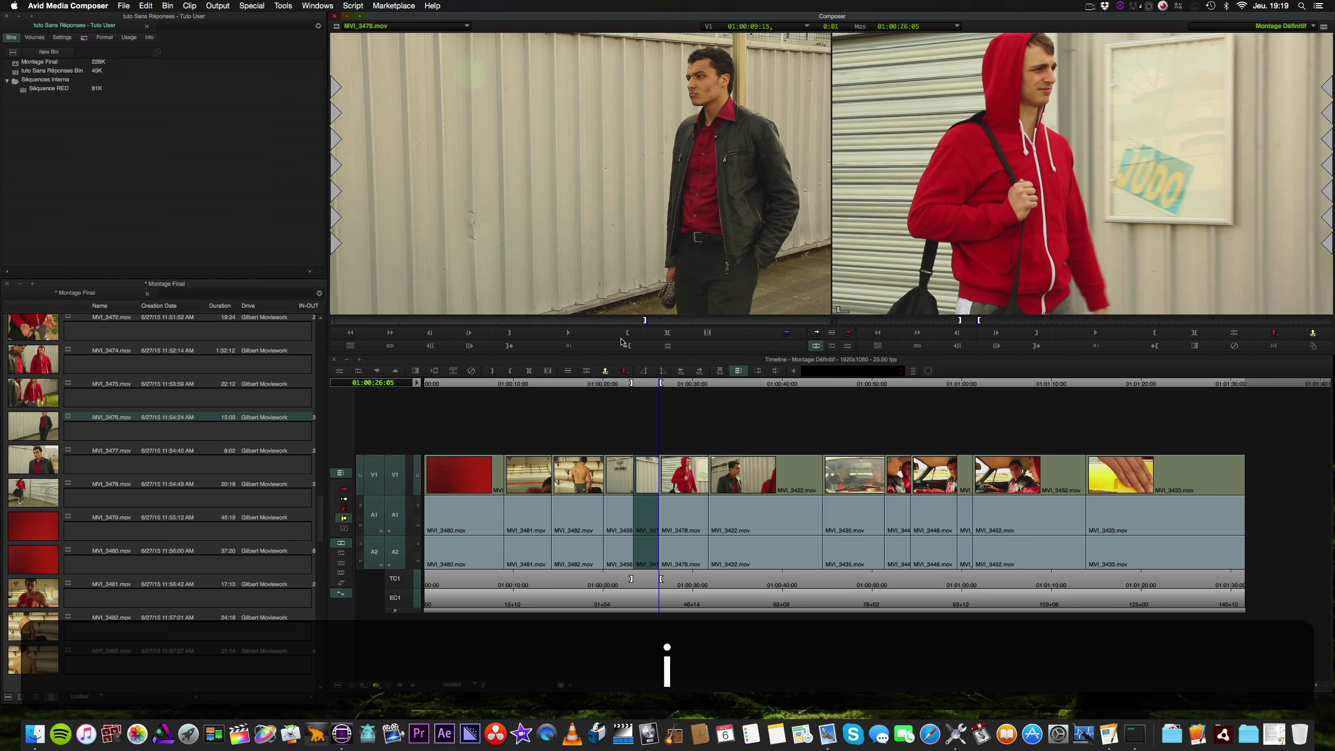
{"action": "left_click", "coordinate": [791, 333]}
{"action": "key", "text": "space"}
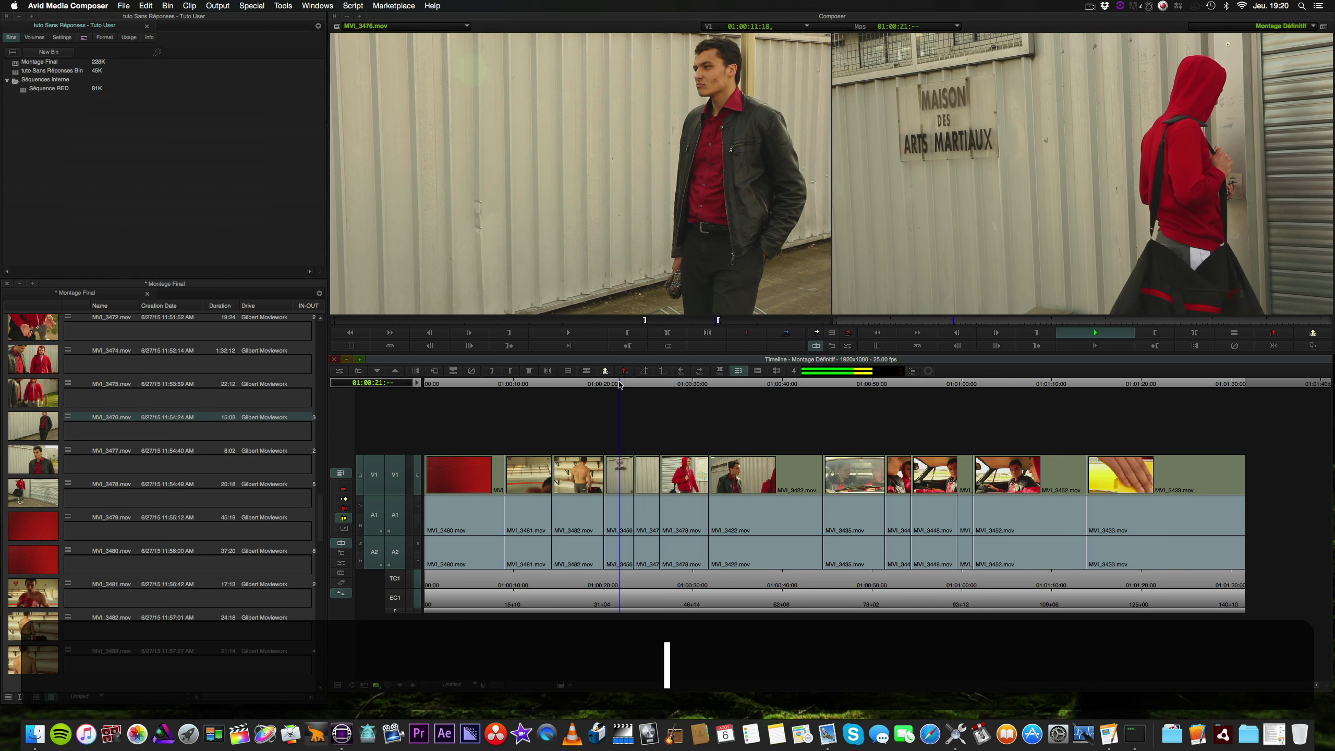
Slip the replaced MVI_3476.mov shot to an earlier part of its take, preview the edit, and return to Source/Record mode
{"action": "left_click", "coordinate": [631, 384]}
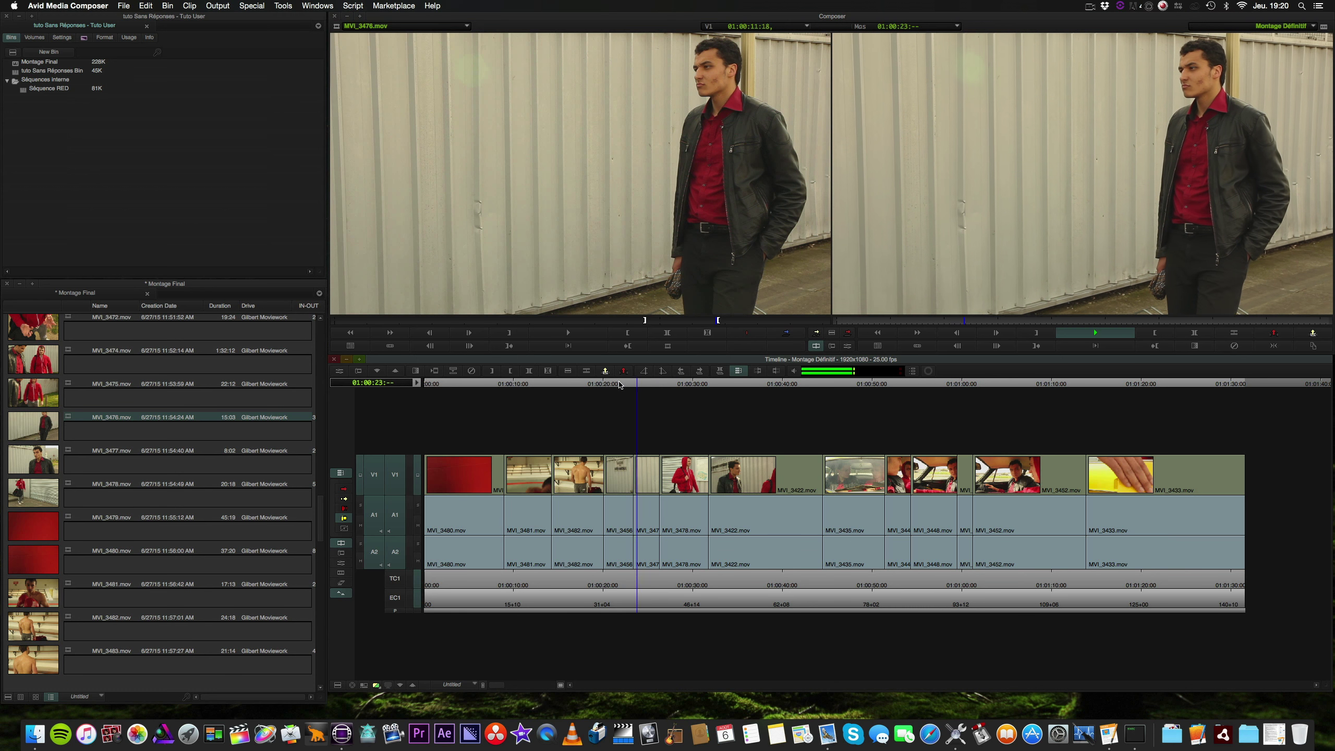
{"action": "key", "text": "k"}
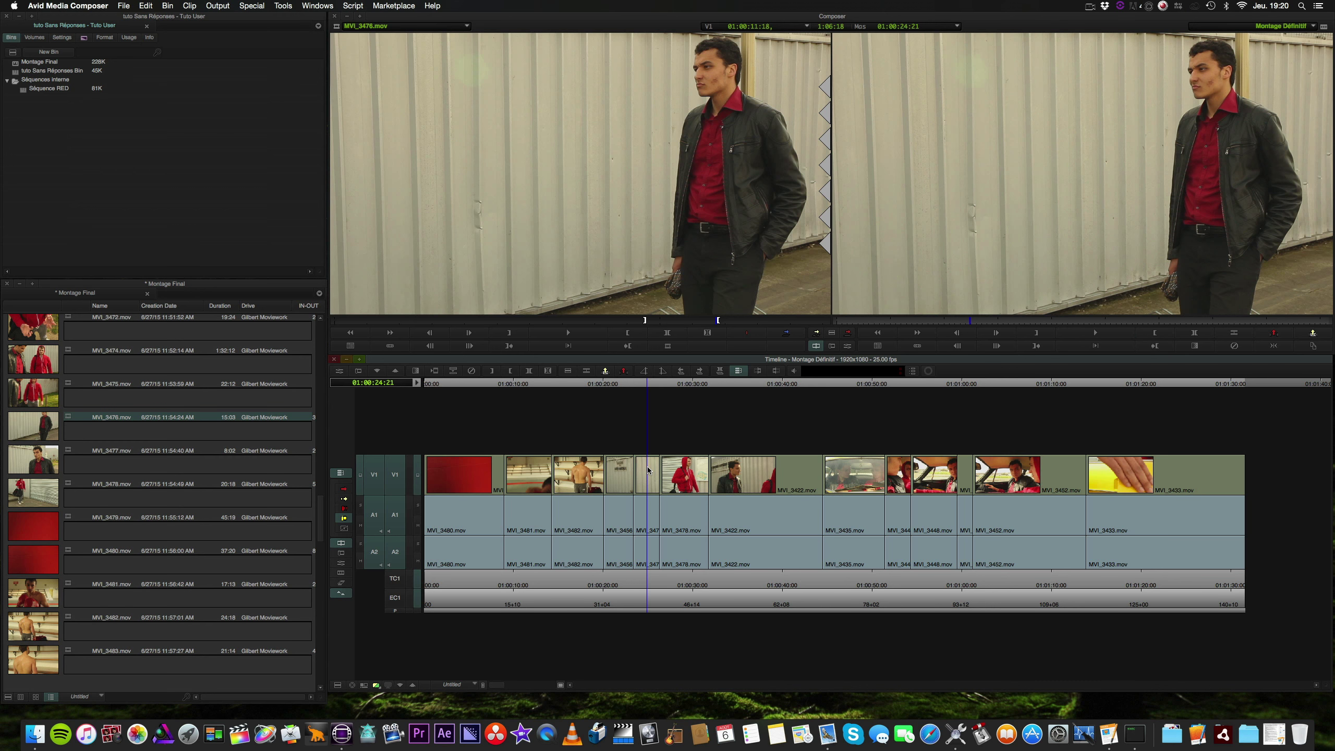
{"action": "left_click", "coordinate": [342, 491]}
{"action": "left_click", "coordinate": [644, 464]}
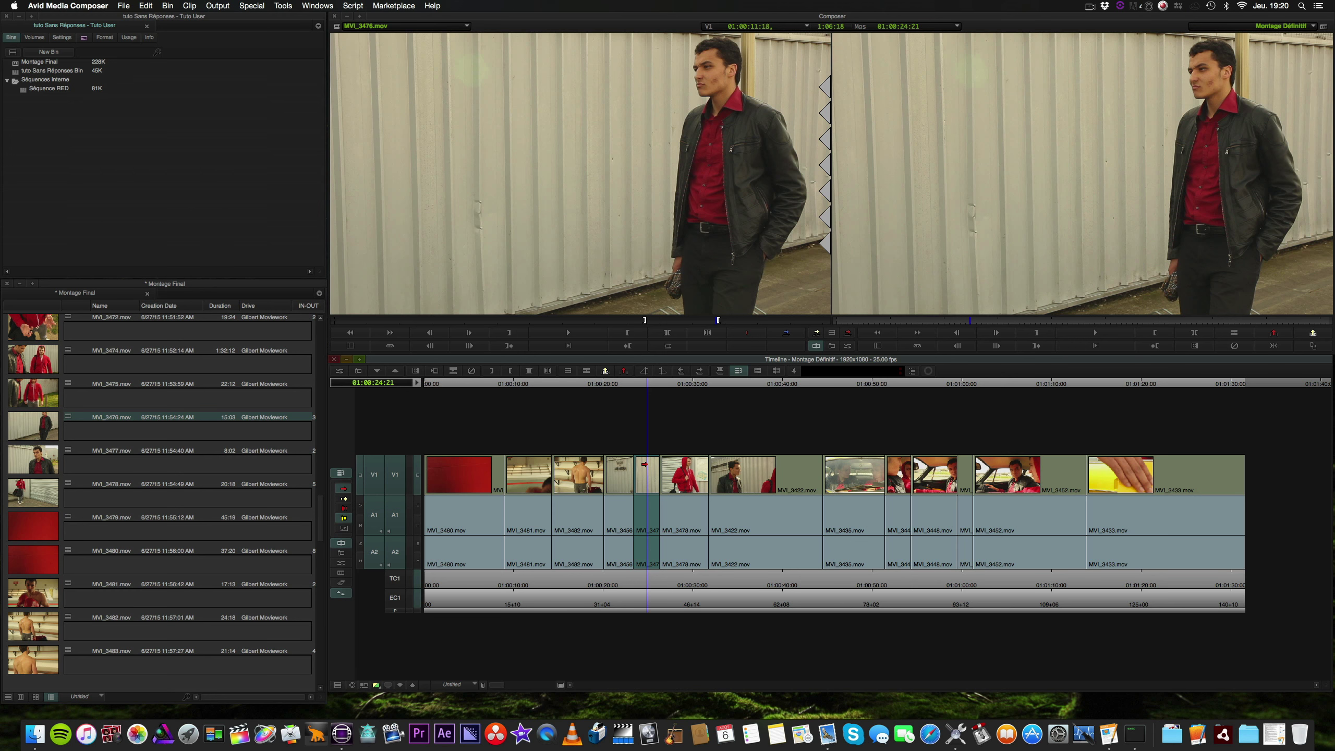
{"action": "left_click", "coordinate": [341, 557]}
{"action": "left_click", "coordinate": [720, 337]}
{"action": "left_click", "coordinate": [720, 336]}
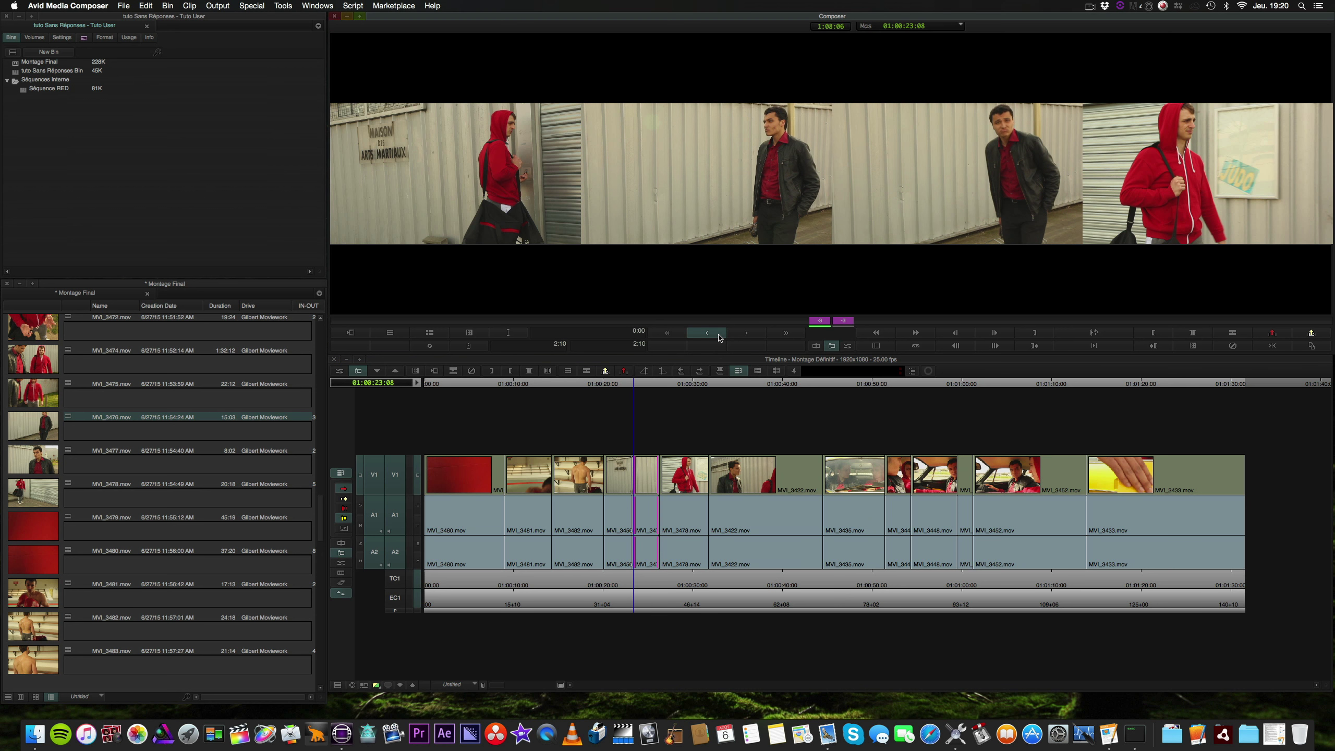
{"action": "left_click", "coordinate": [720, 337]}
{"action": "left_click", "coordinate": [719, 337]}
{"action": "left_click", "coordinate": [720, 337]}
{"action": "left_click", "coordinate": [720, 337]}
{"action": "left_click", "coordinate": [720, 337]}
{"action": "left_click", "coordinate": [720, 337]}
{"action": "left_click", "coordinate": [720, 337]}
{"action": "left_click", "coordinate": [720, 337]}
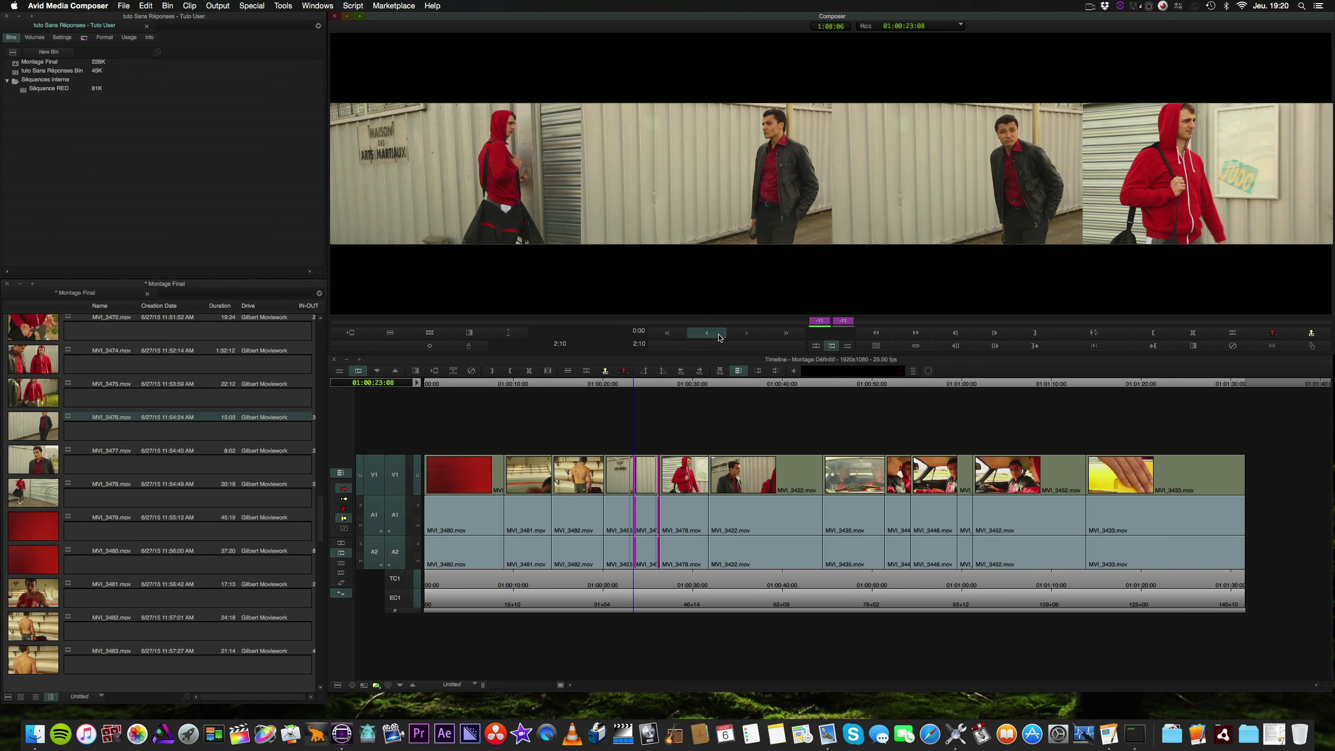
{"action": "left_click", "coordinate": [720, 337]}
{"action": "left_click", "coordinate": [720, 337]}
{"action": "left_click", "coordinate": [720, 337]}
{"action": "left_click", "coordinate": [719, 337]}
{"action": "left_click", "coordinate": [720, 337]}
{"action": "left_click", "coordinate": [719, 336]}
{"action": "left_click", "coordinate": [720, 337]}
{"action": "left_click", "coordinate": [720, 337]}
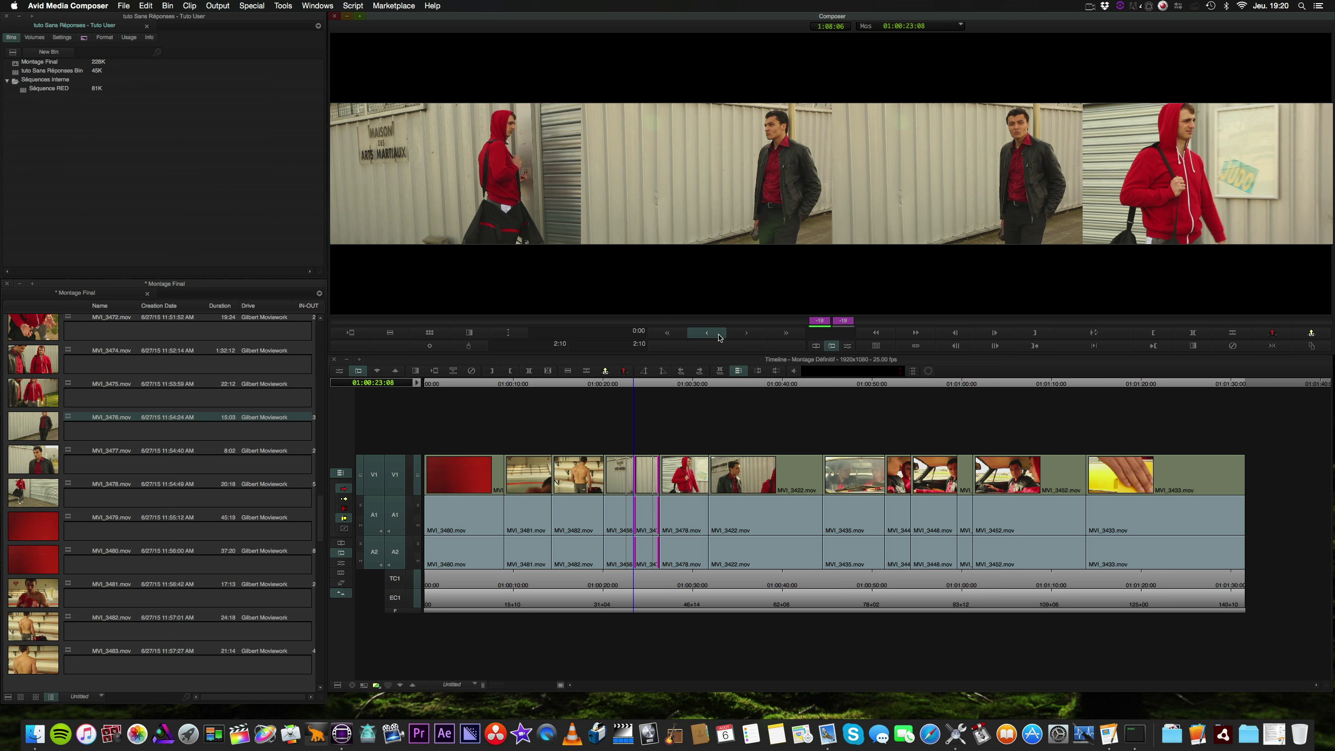
{"action": "left_click", "coordinate": [720, 337]}
{"action": "left_click", "coordinate": [720, 337]}
{"action": "left_click", "coordinate": [720, 337]}
{"action": "left_click", "coordinate": [720, 337]}
{"action": "left_click", "coordinate": [719, 337]}
{"action": "left_click", "coordinate": [720, 337]}
{"action": "left_click", "coordinate": [720, 337]}
{"action": "left_click", "coordinate": [720, 337]}
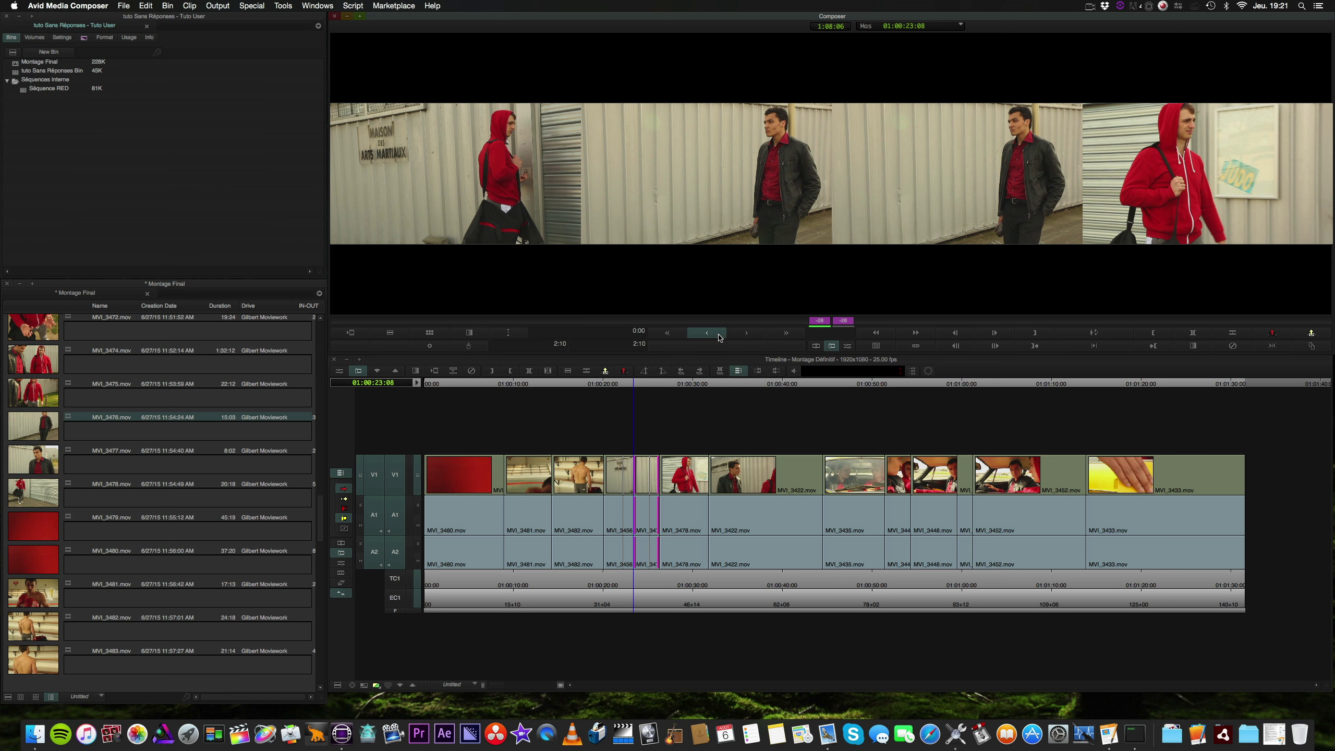
{"action": "left_click", "coordinate": [720, 337]}
{"action": "left_click", "coordinate": [719, 337]}
{"action": "left_click", "coordinate": [720, 337]}
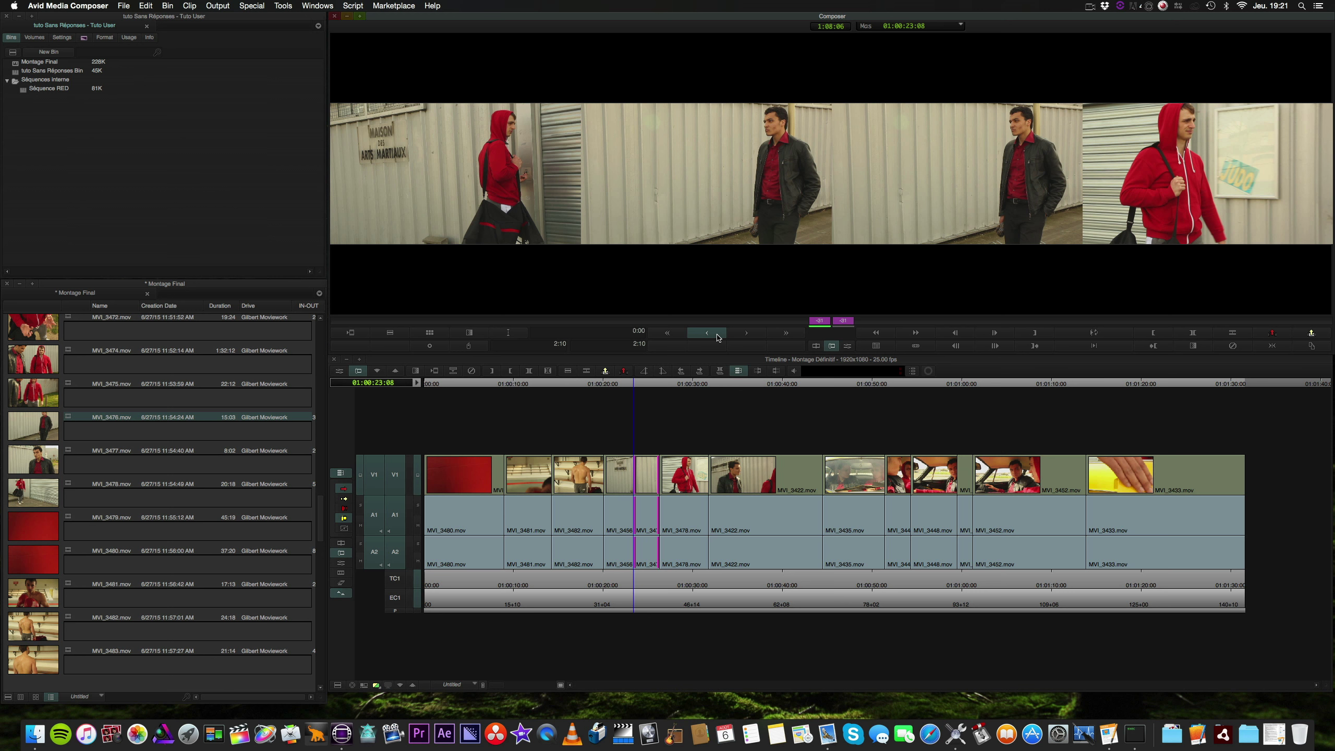
{"action": "key", "text": "space"}
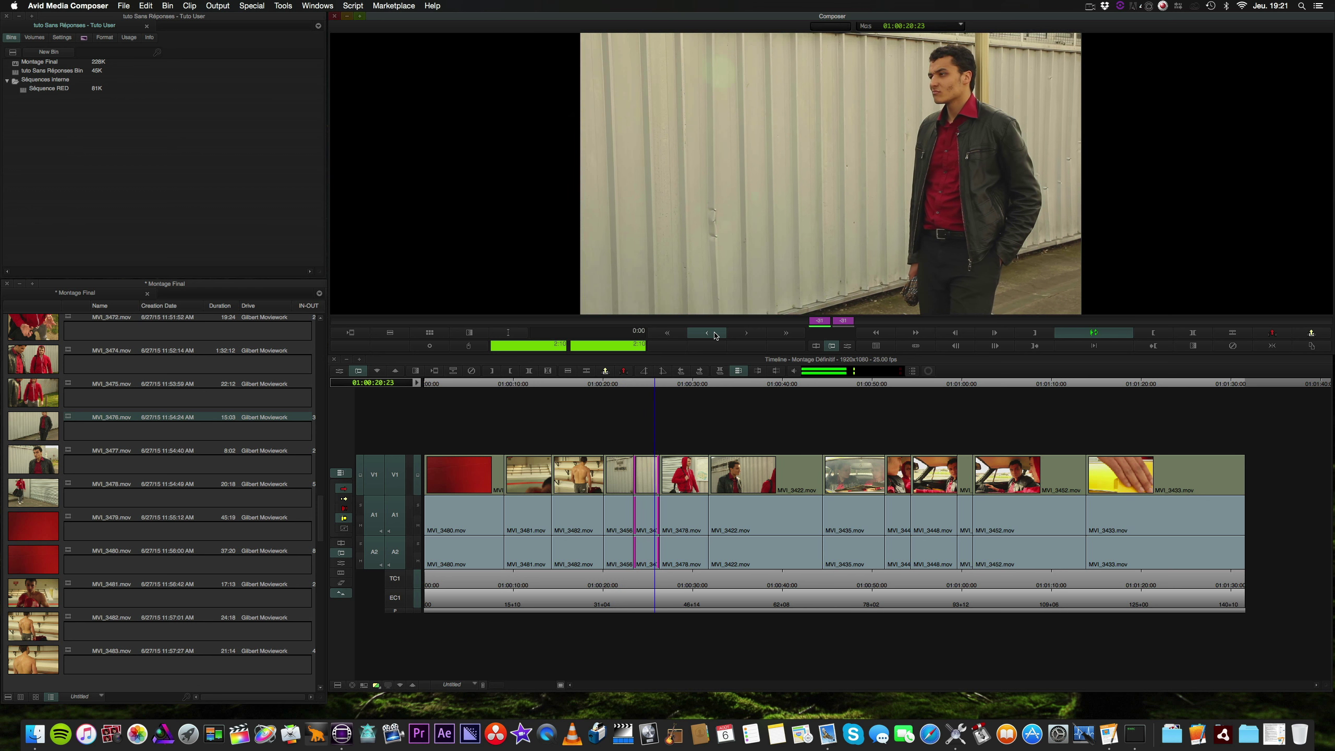
{"action": "key", "text": "space"}
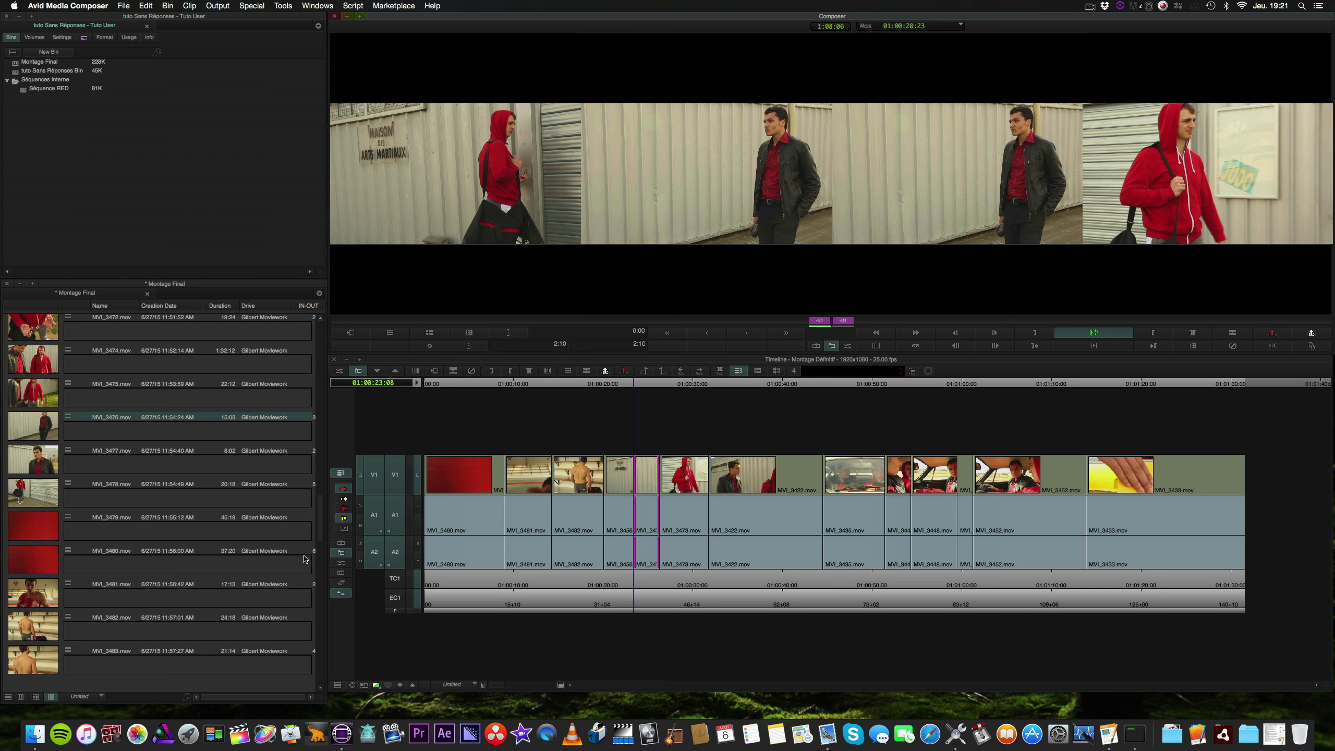
{"action": "left_click", "coordinate": [341, 542]}
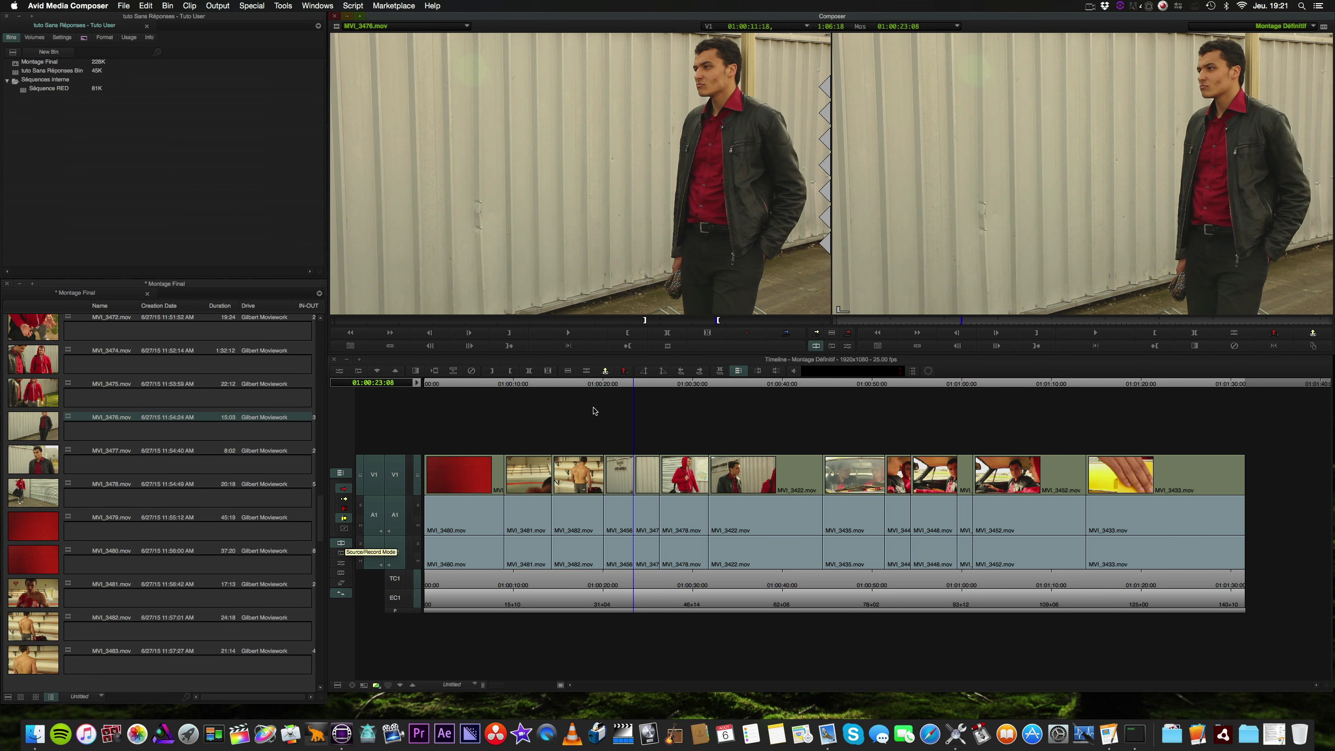
Remove the tail of the MVI_3476.mov shot from 01:00:25:14 to its end, closing the gap
{"action": "left_click", "coordinate": [611, 389]}
{"action": "key", "text": "space"}
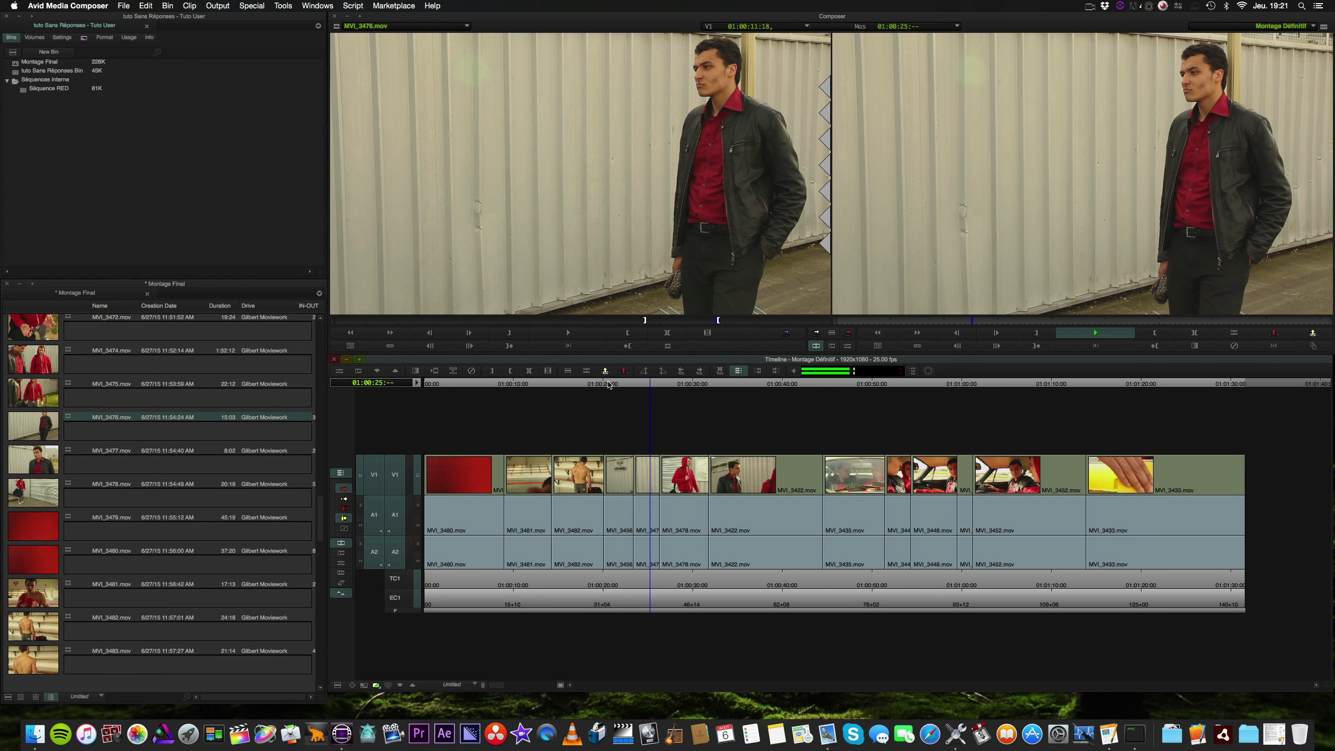
{"action": "key", "text": "k"}
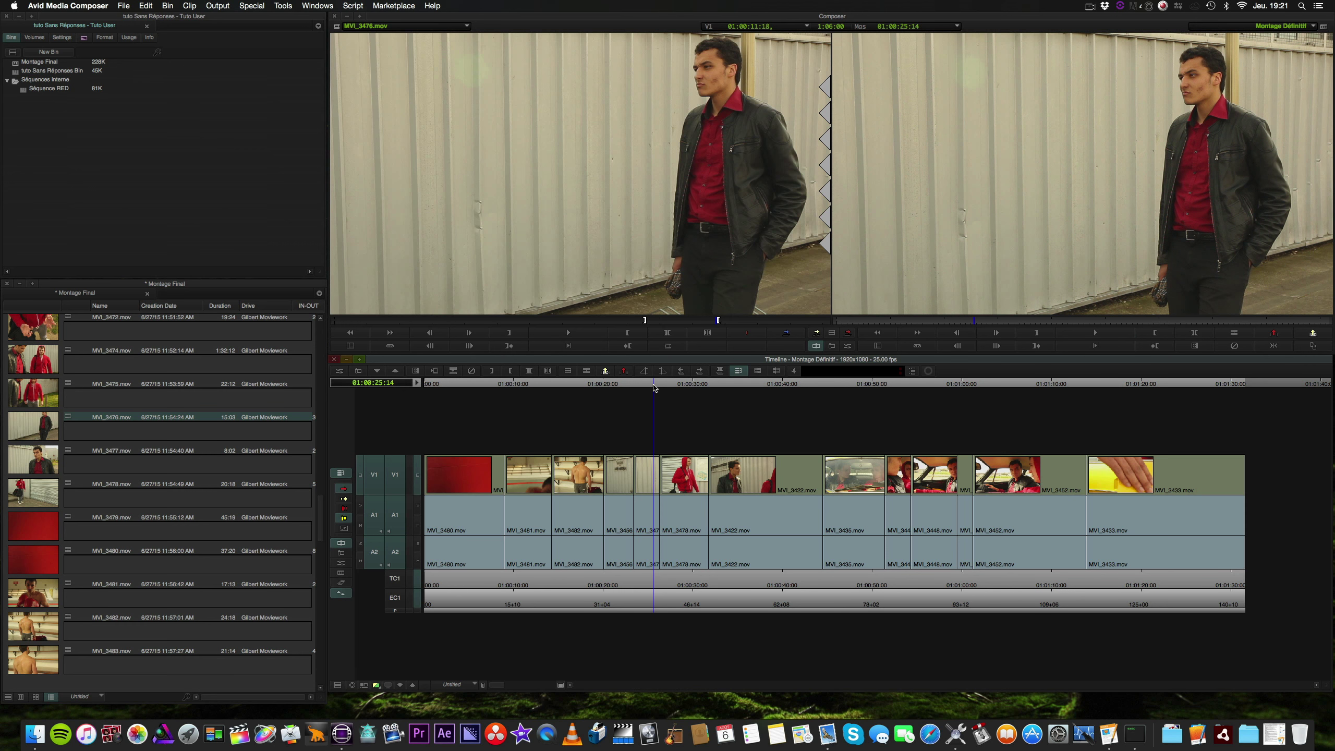
{"action": "key", "text": "u"}
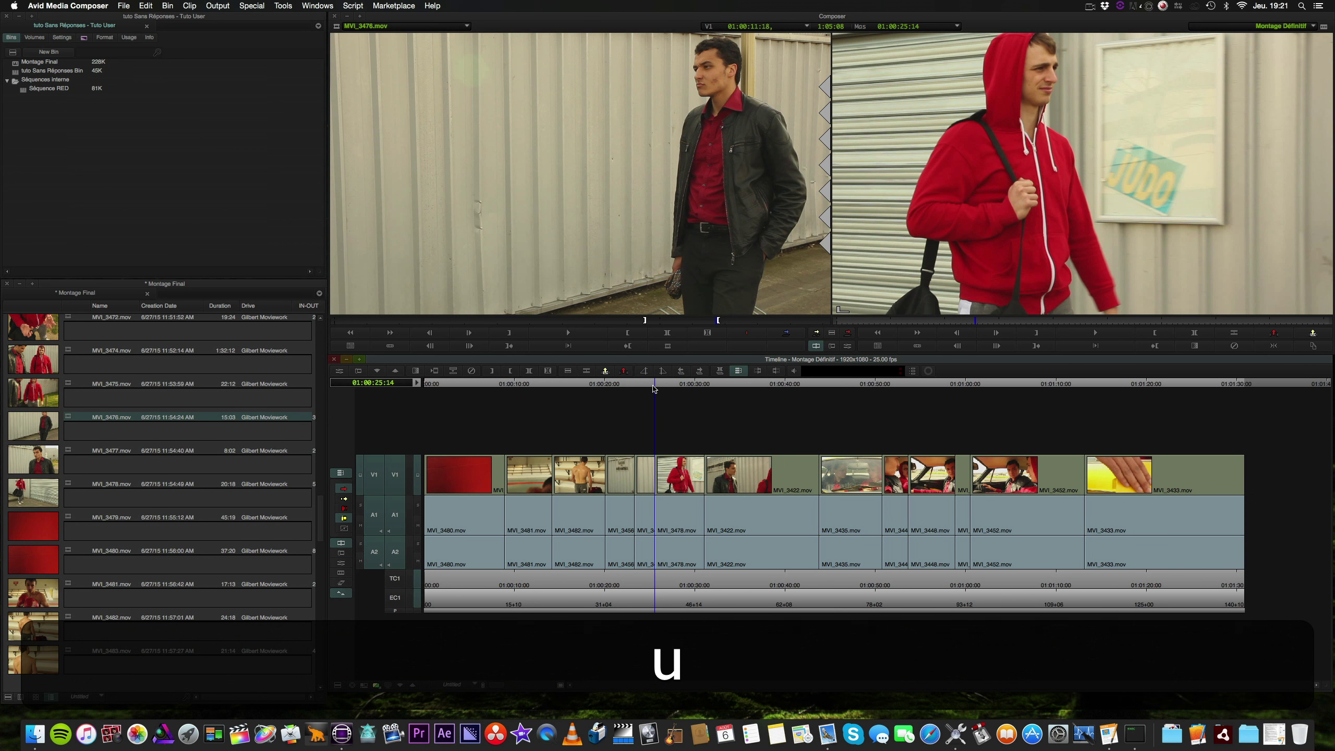
Replay the shortened passage through the red-hoodie shot and check its cut to MVI_3422.mov, stopping at 01:00:31:06
{"action": "key", "text": "l"}
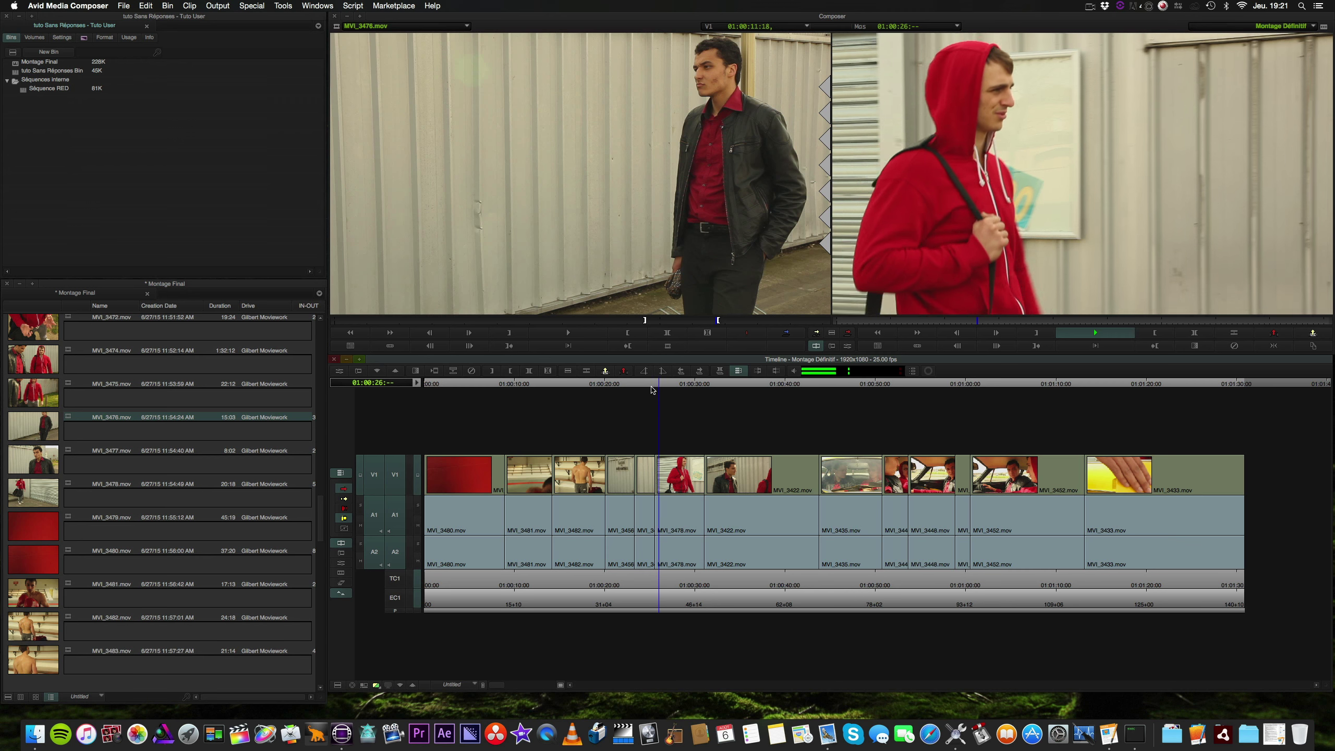
{"action": "key", "text": "k"}
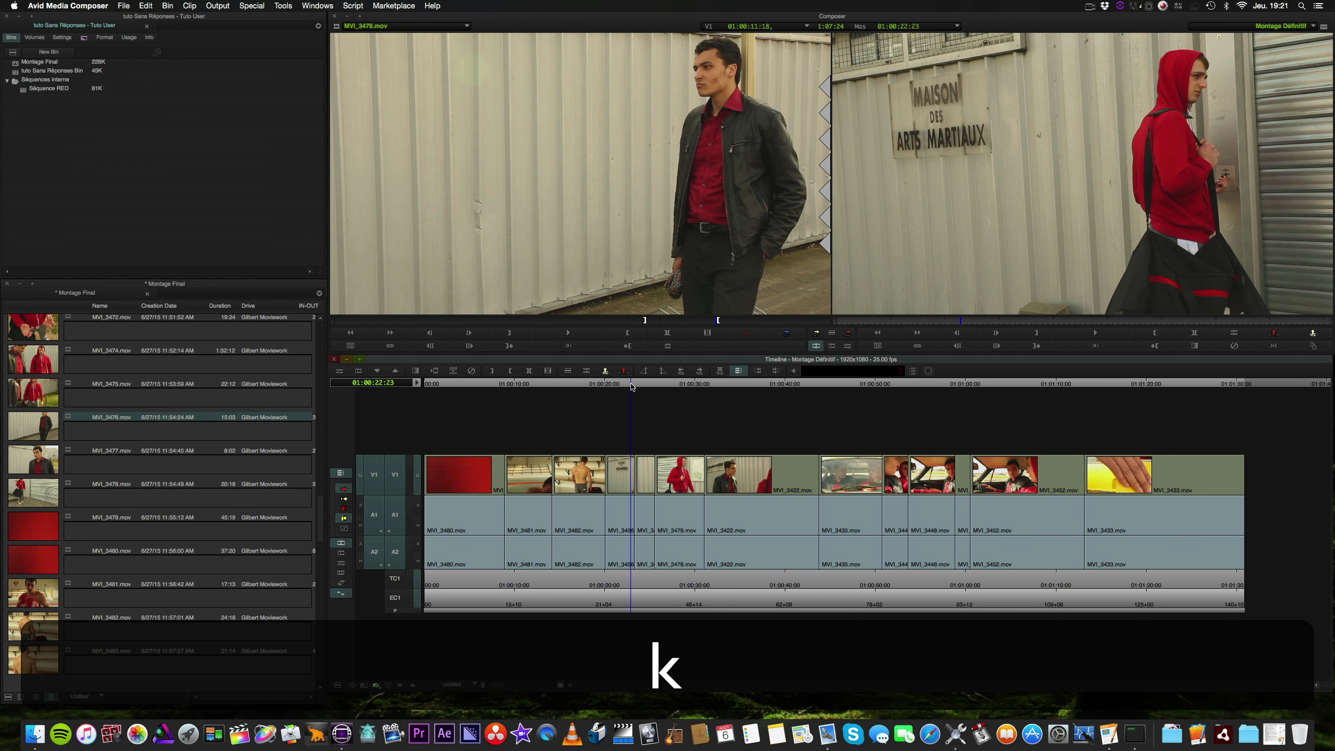
{"action": "key", "text": "l"}
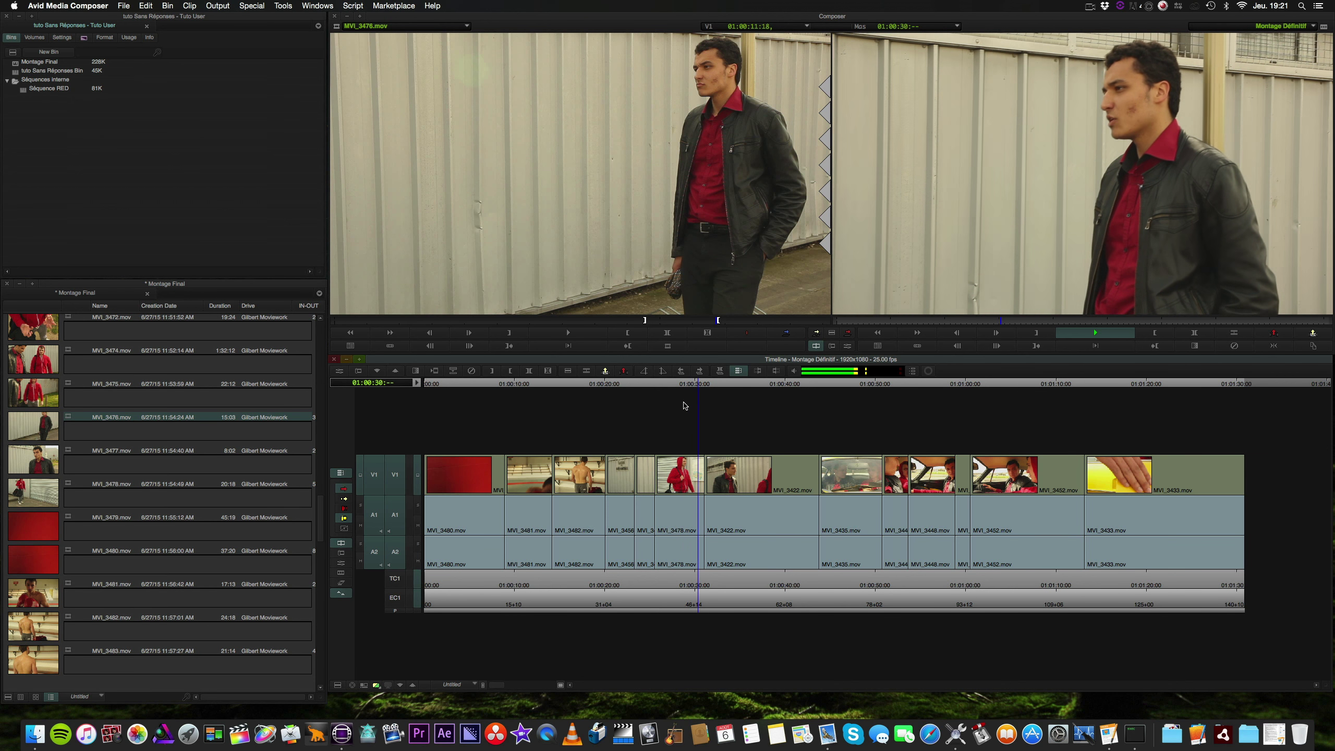
{"action": "key", "text": "k"}
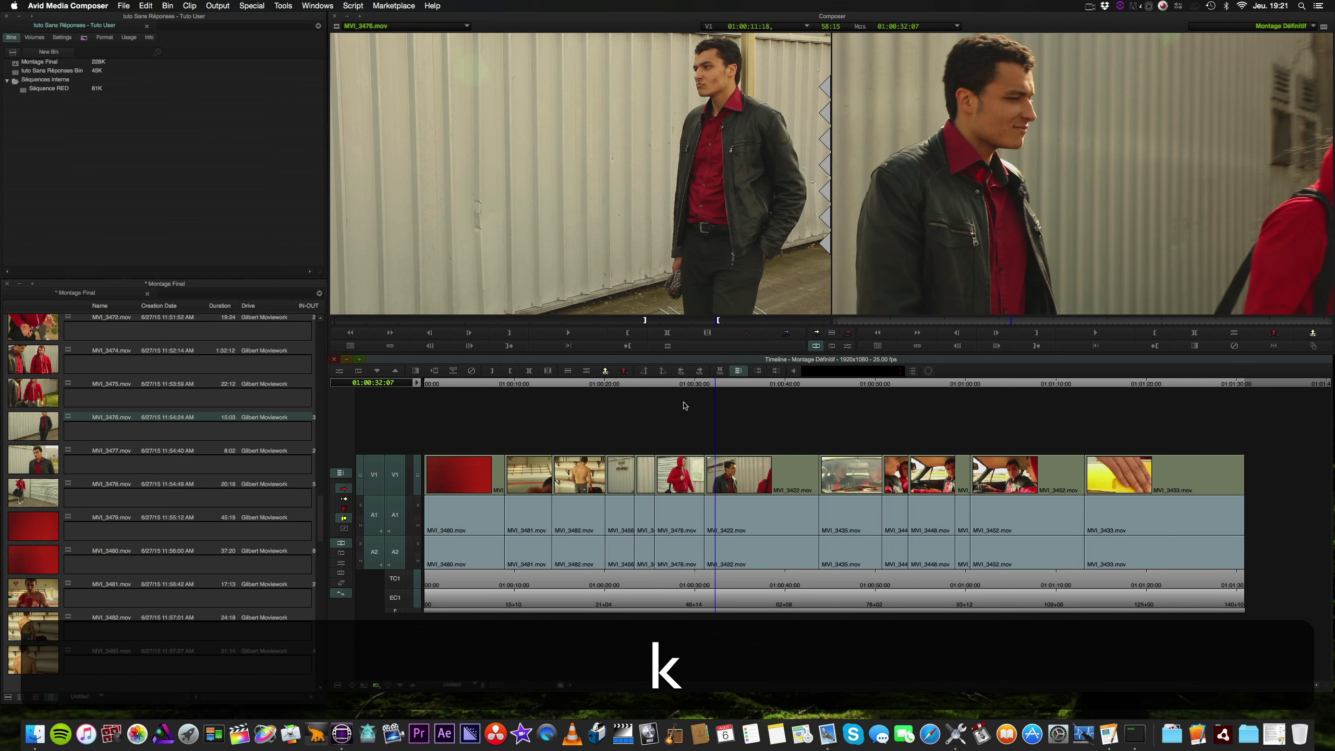
{"action": "left_click", "coordinate": [698, 384]}
{"action": "key", "text": "l"}
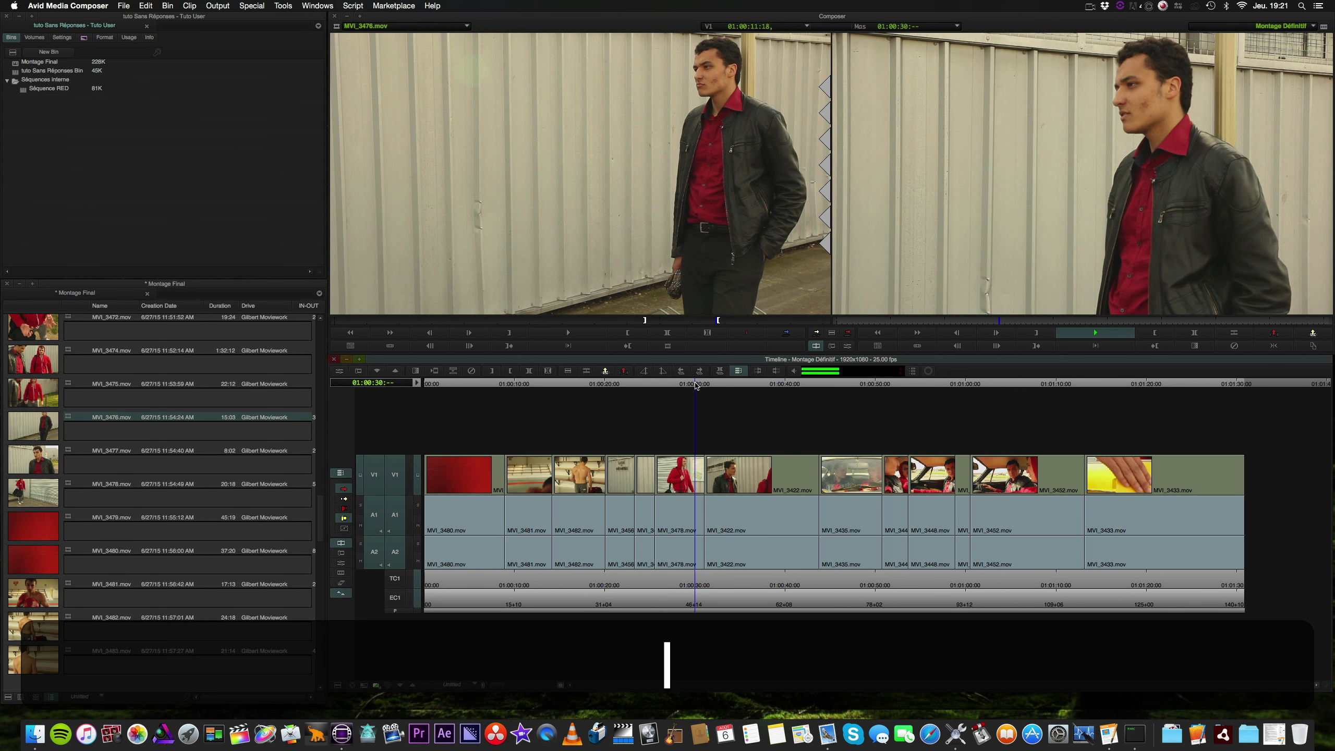
{"action": "key", "text": "k"}
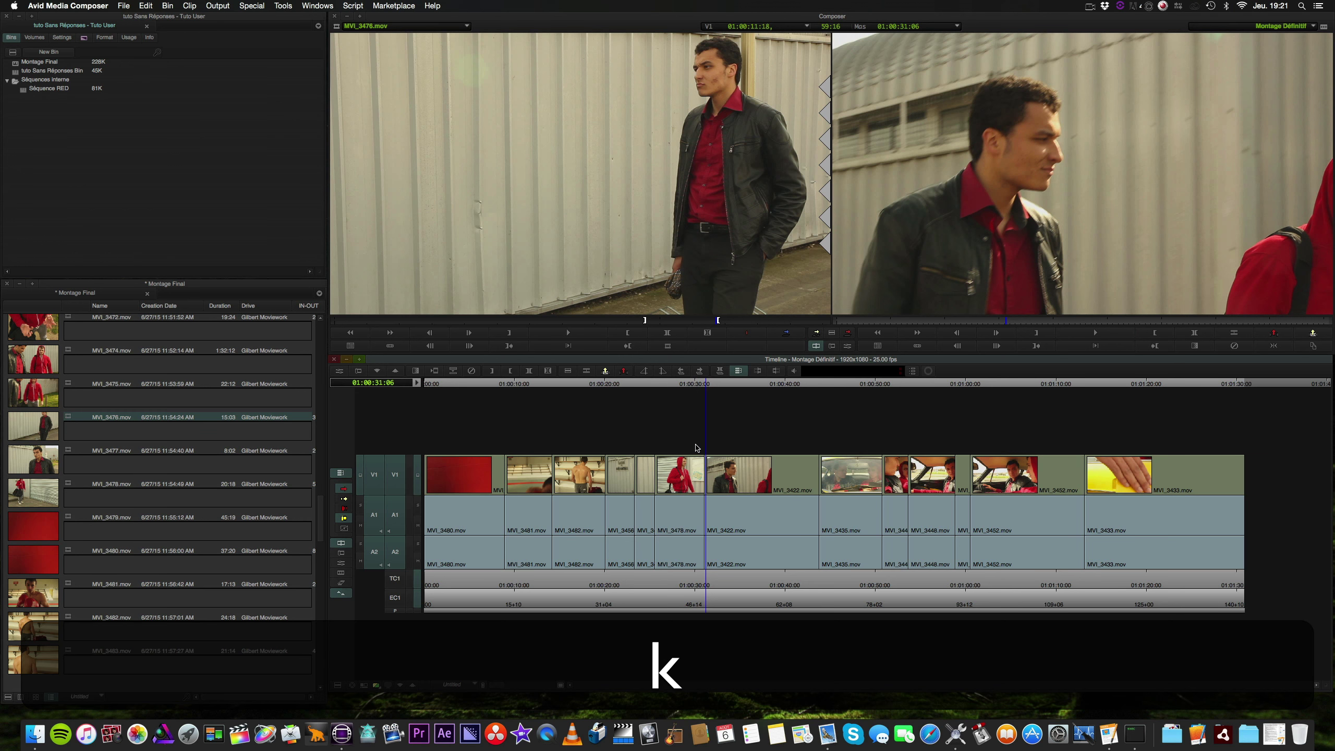
Ripple-trim the end of MVI_3478.mov at its cut to MVI_3422.mov, extending it by 47 frames, and preview the cut
{"action": "left_click", "coordinate": [700, 477]}
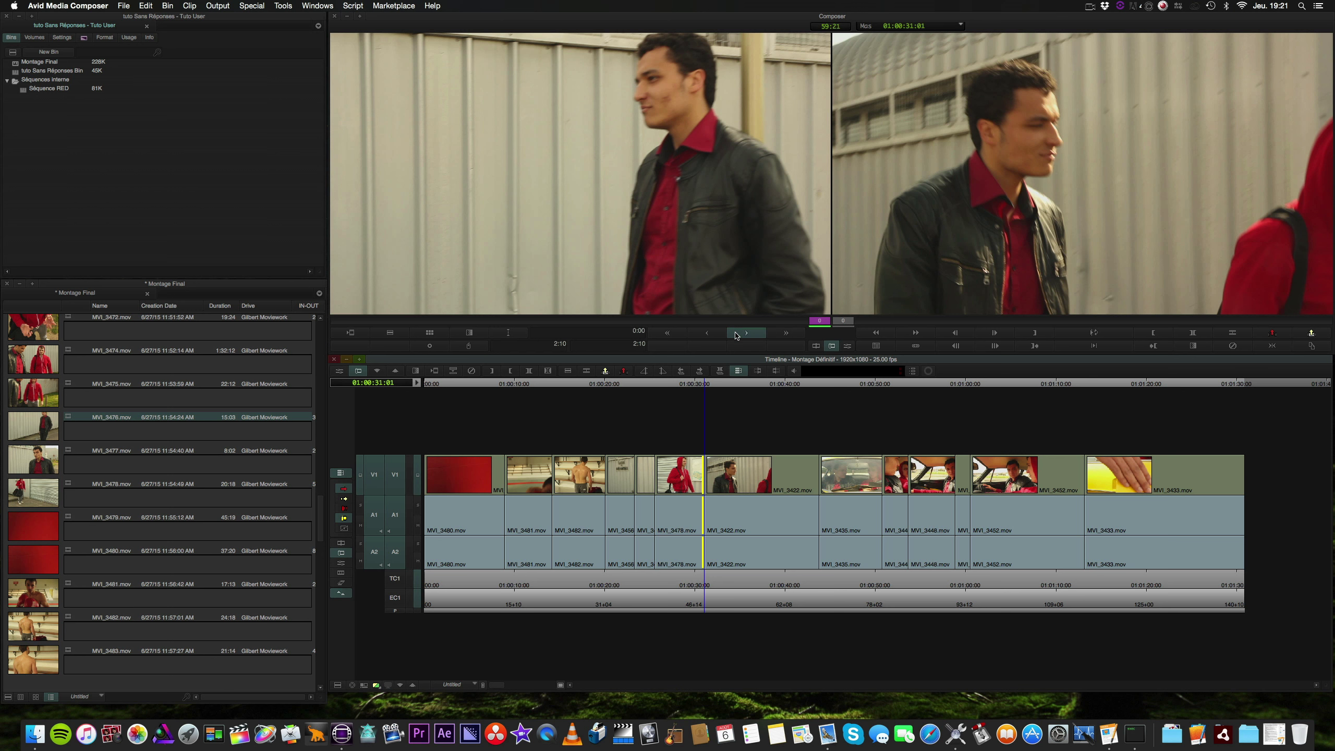
{"action": "left_click", "coordinate": [753, 334]}
{"action": "left_click", "coordinate": [753, 334]}
{"action": "left_click", "coordinate": [753, 335]}
{"action": "left_click", "coordinate": [753, 334]}
{"action": "left_click", "coordinate": [753, 334]}
{"action": "left_click", "coordinate": [753, 334]}
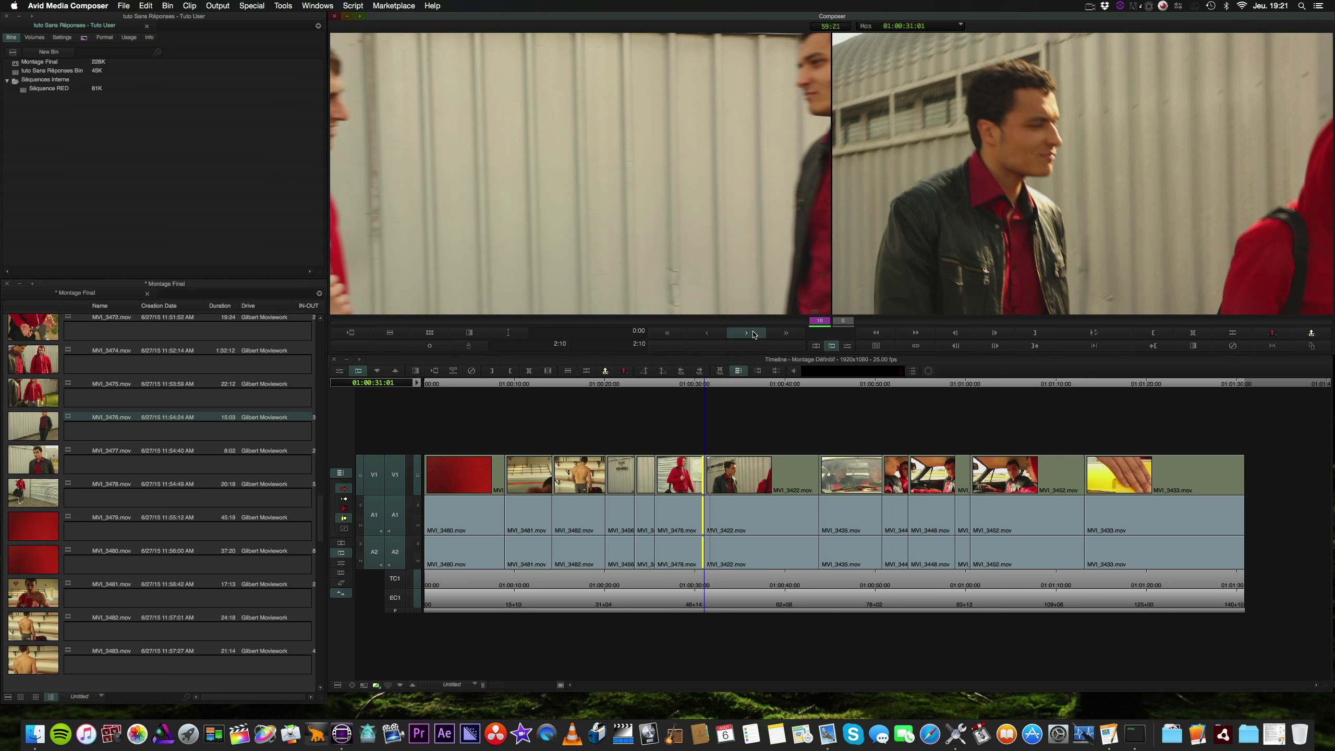
{"action": "left_click", "coordinate": [753, 334]}
{"action": "left_click", "coordinate": [753, 334]}
{"action": "left_click", "coordinate": [753, 334]}
{"action": "left_click", "coordinate": [753, 335]}
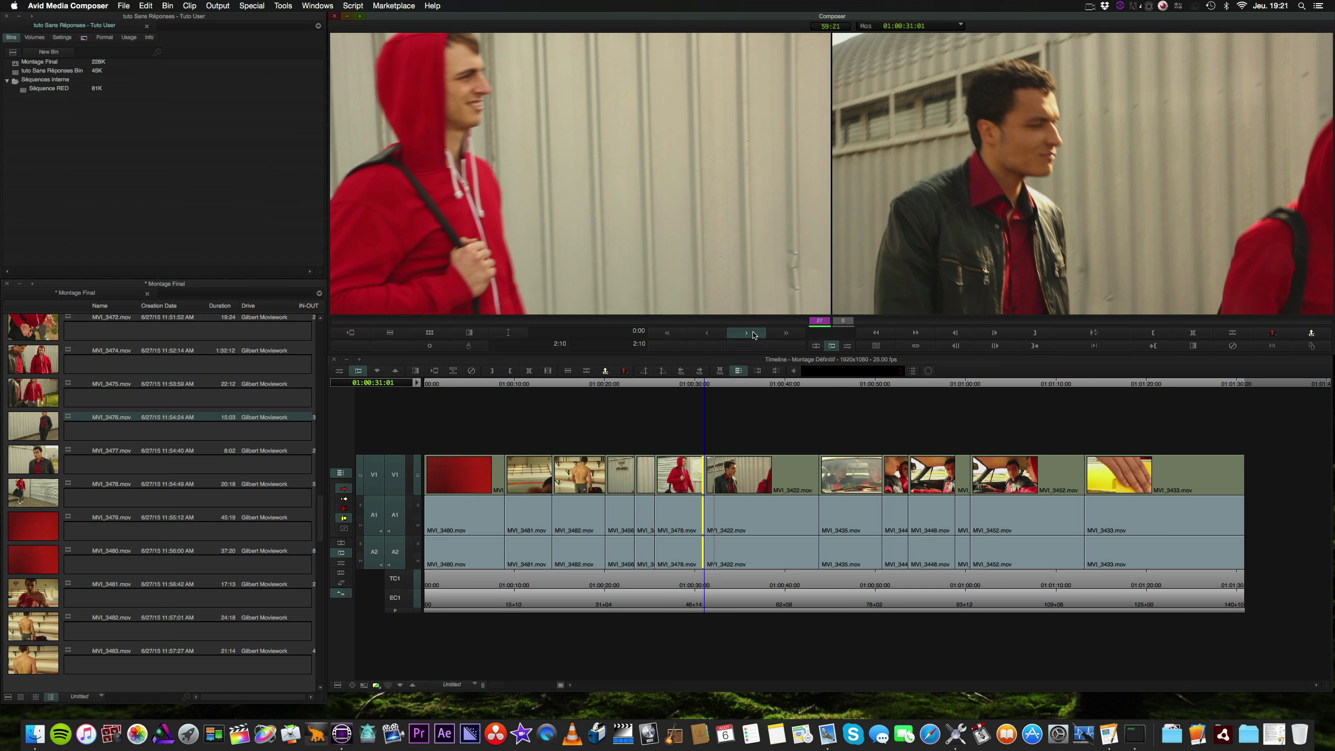
{"action": "left_click", "coordinate": [753, 335]}
{"action": "left_click", "coordinate": [753, 335]}
{"action": "left_click", "coordinate": [753, 334]}
{"action": "left_click", "coordinate": [753, 334]}
{"action": "left_click", "coordinate": [754, 334]}
{"action": "left_click", "coordinate": [753, 335]}
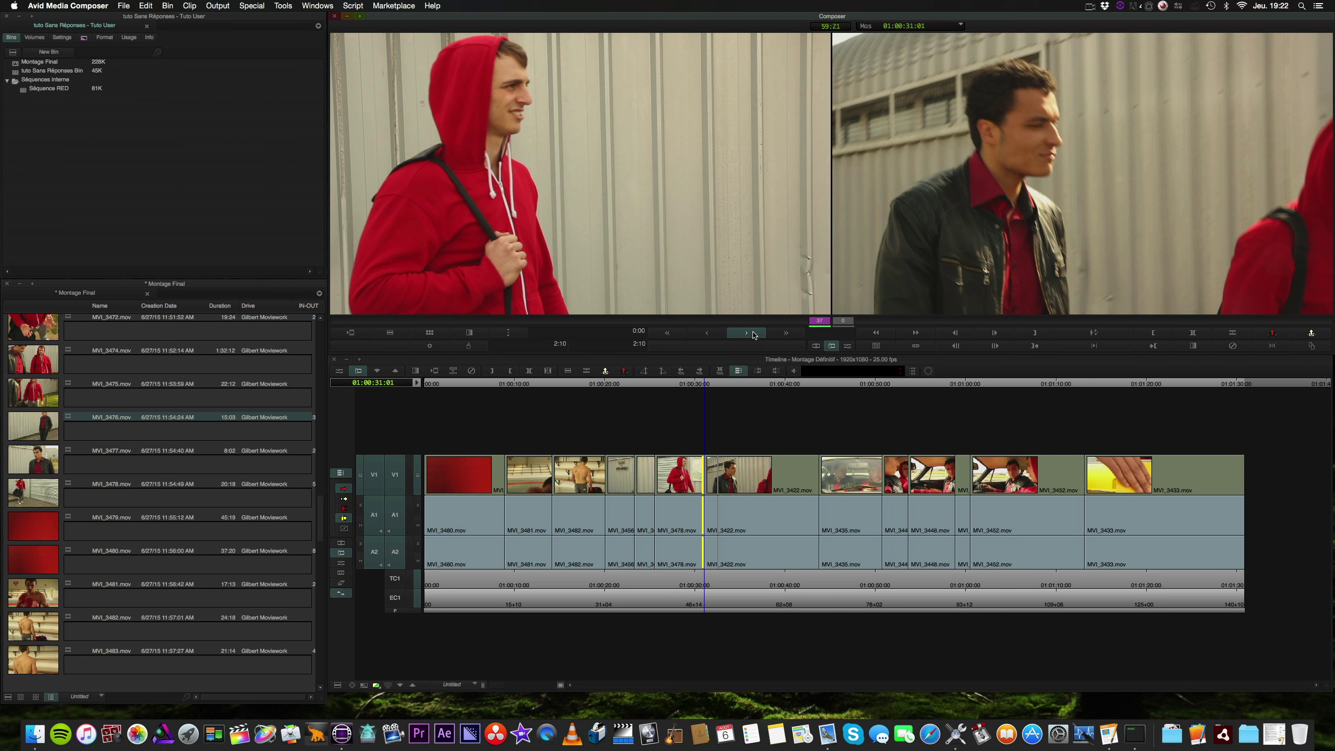
{"action": "left_click", "coordinate": [753, 334]}
{"action": "left_click", "coordinate": [753, 334]}
{"action": "left_click", "coordinate": [753, 334]}
{"action": "left_click", "coordinate": [754, 335]}
{"action": "left_click", "coordinate": [753, 334]}
{"action": "left_click", "coordinate": [754, 335]}
{"action": "left_click", "coordinate": [753, 335]}
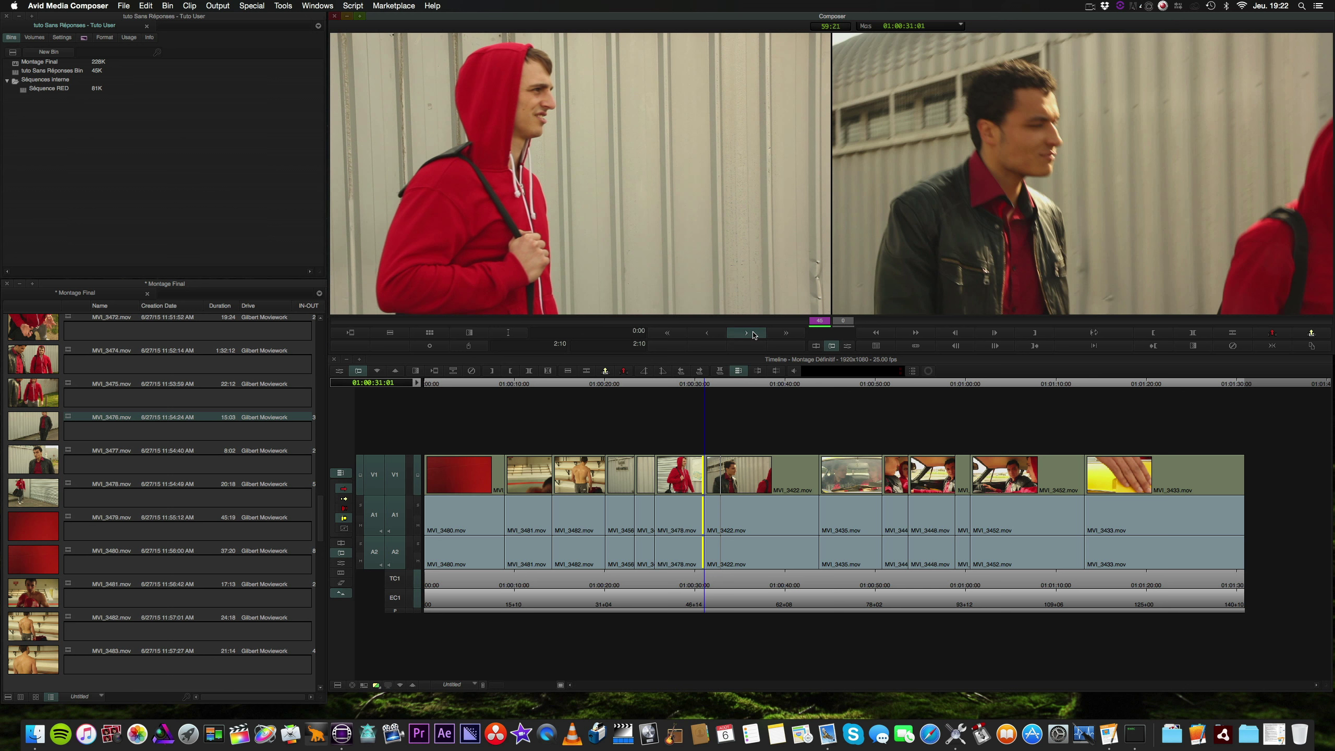
{"action": "left_click", "coordinate": [753, 334]}
{"action": "left_click", "coordinate": [753, 335]}
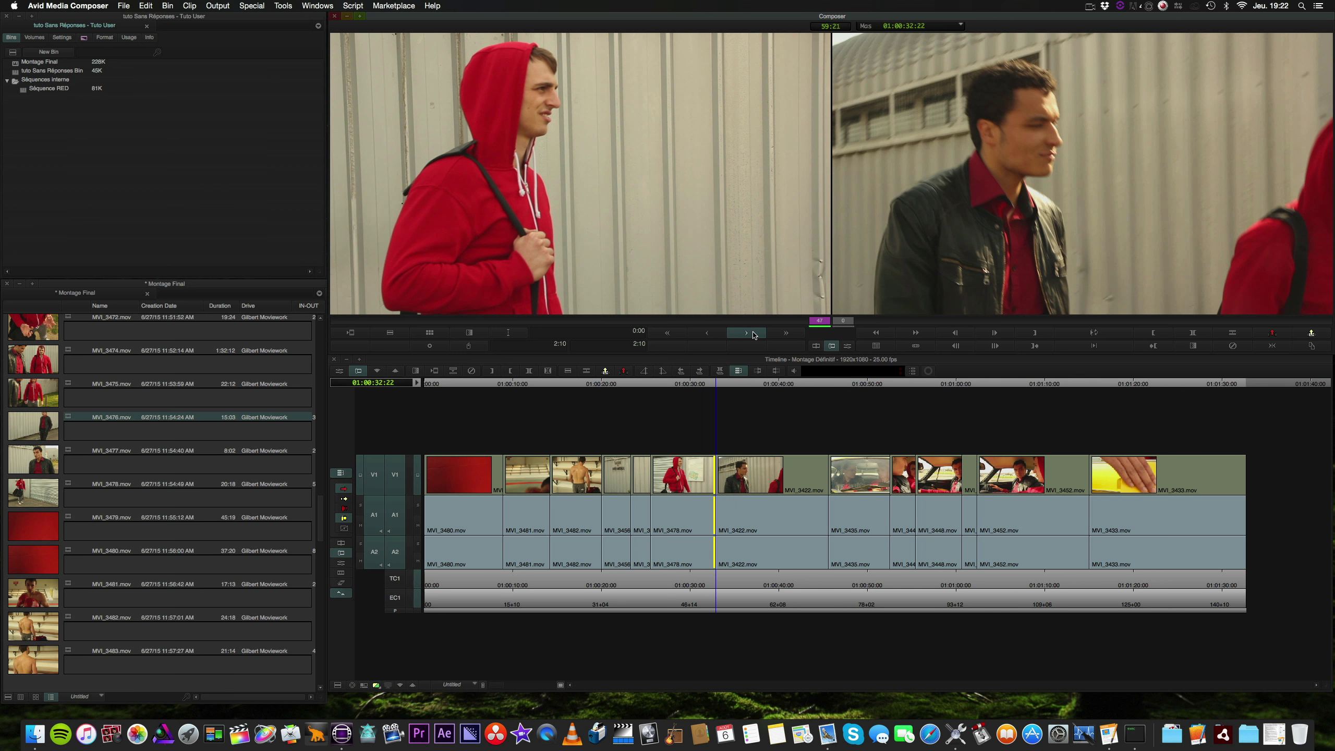
{"action": "key", "text": "space"}
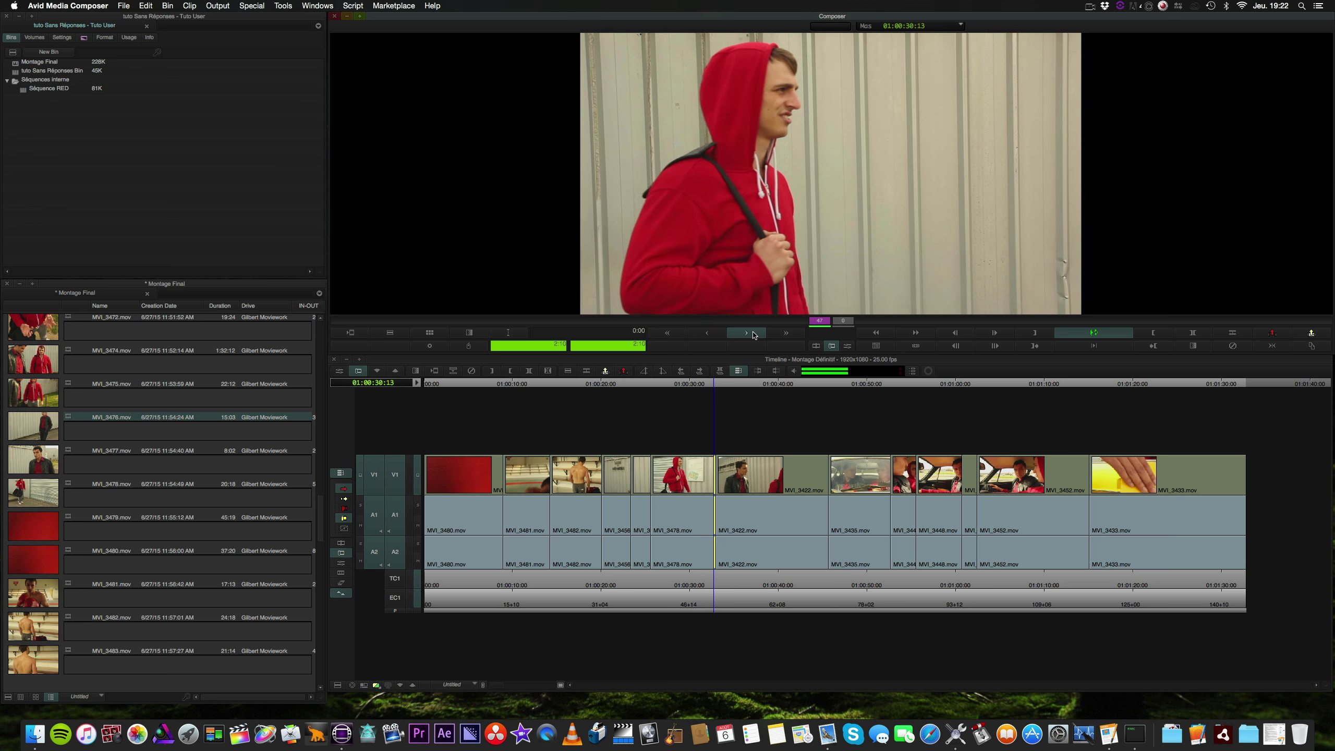
{"action": "key", "text": "k"}
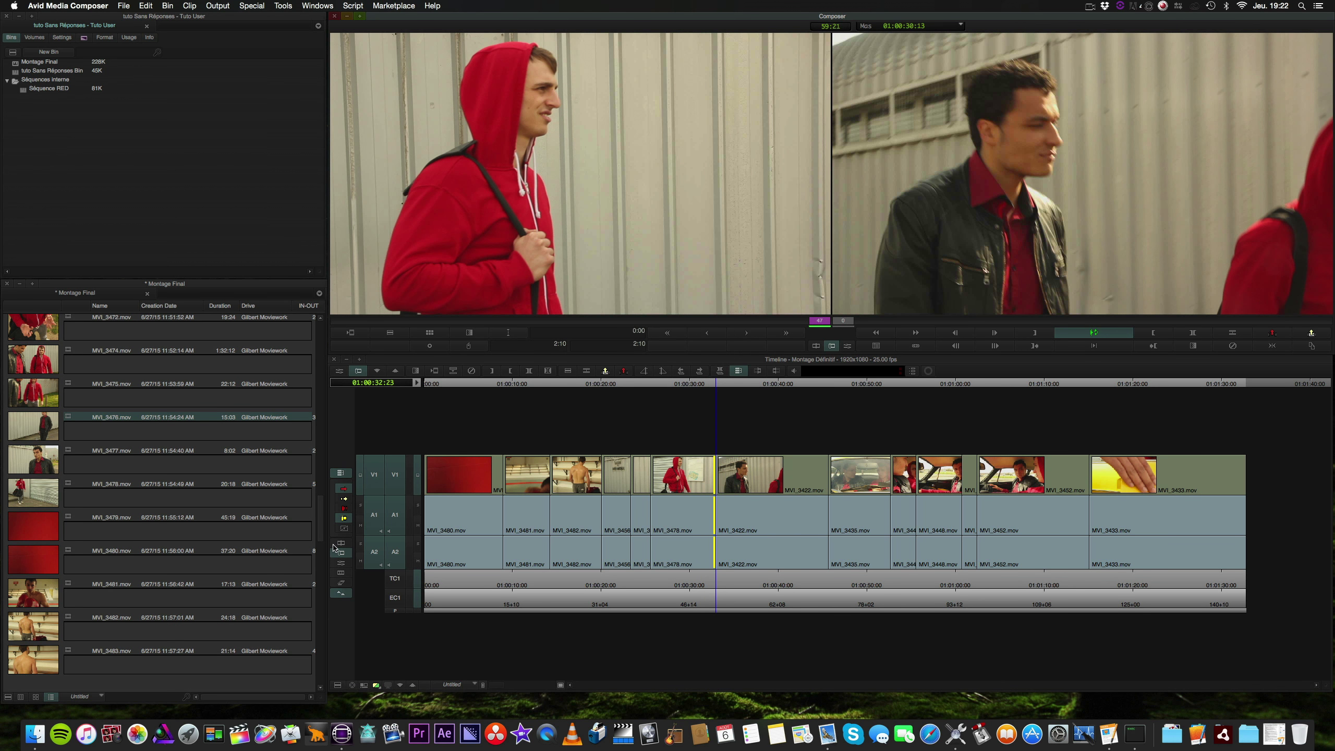
Play the sequence from about 01:00:30:00 across the extended cut to the yellow car, stopping at 01:00:40:10
{"action": "left_click", "coordinate": [694, 384]}
{"action": "key", "text": "l"}
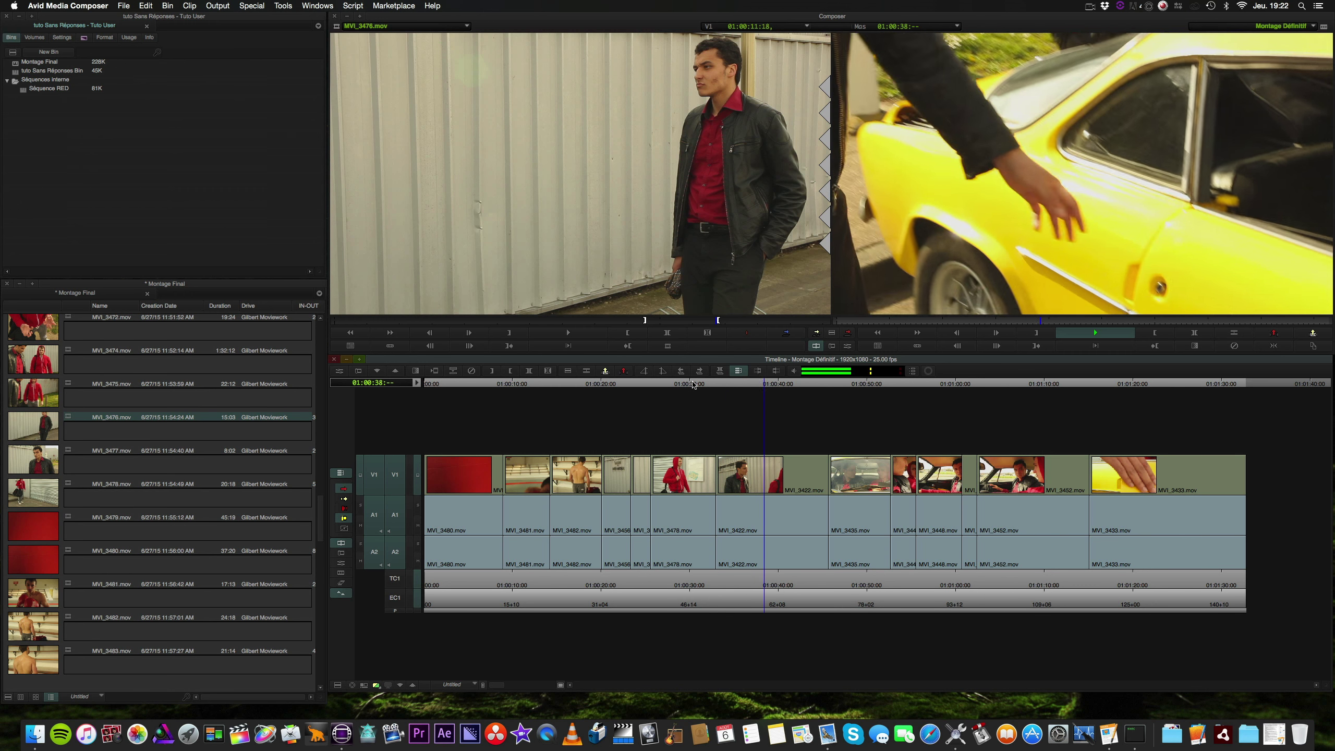
{"action": "key", "text": "k"}
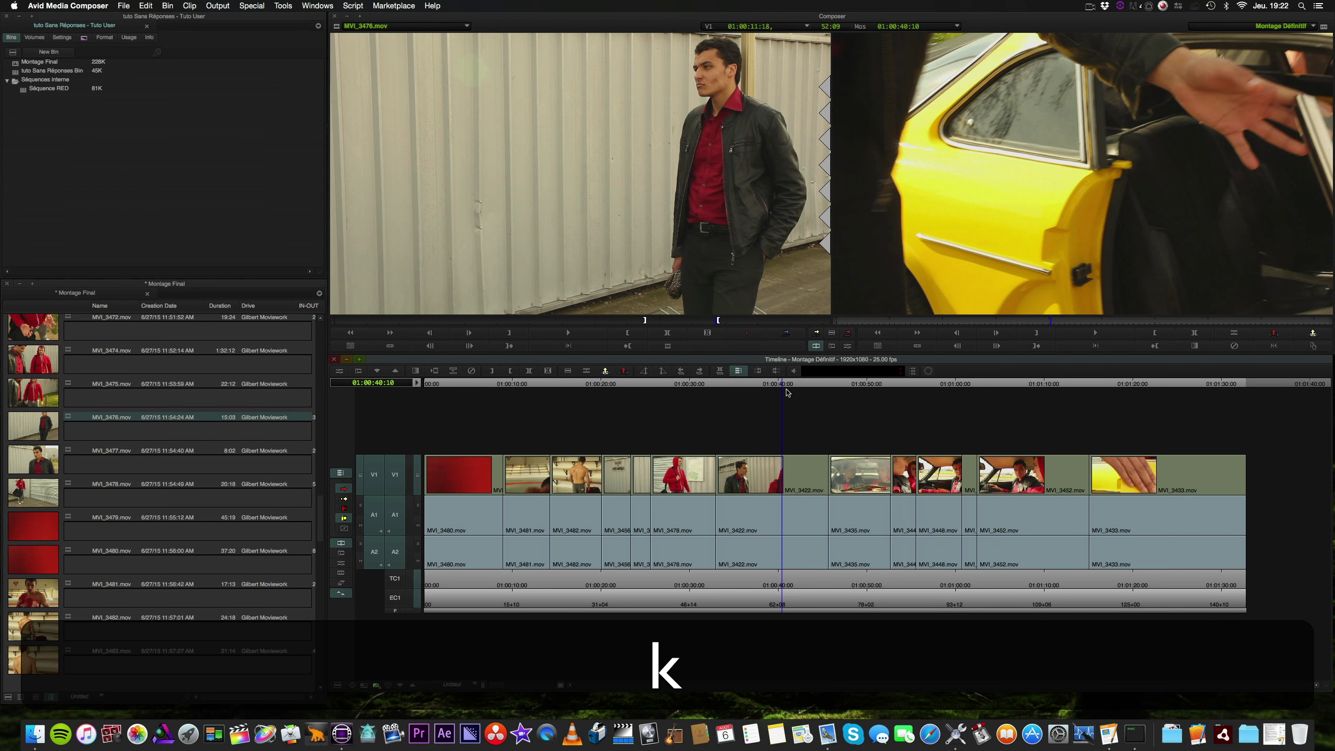
Find 01:00:33:08 just after the cut to MVI_3422.mov and remove the start of that shot up to this frame
{"action": "left_click", "coordinate": [716, 383]}
{"action": "key", "text": "l"}
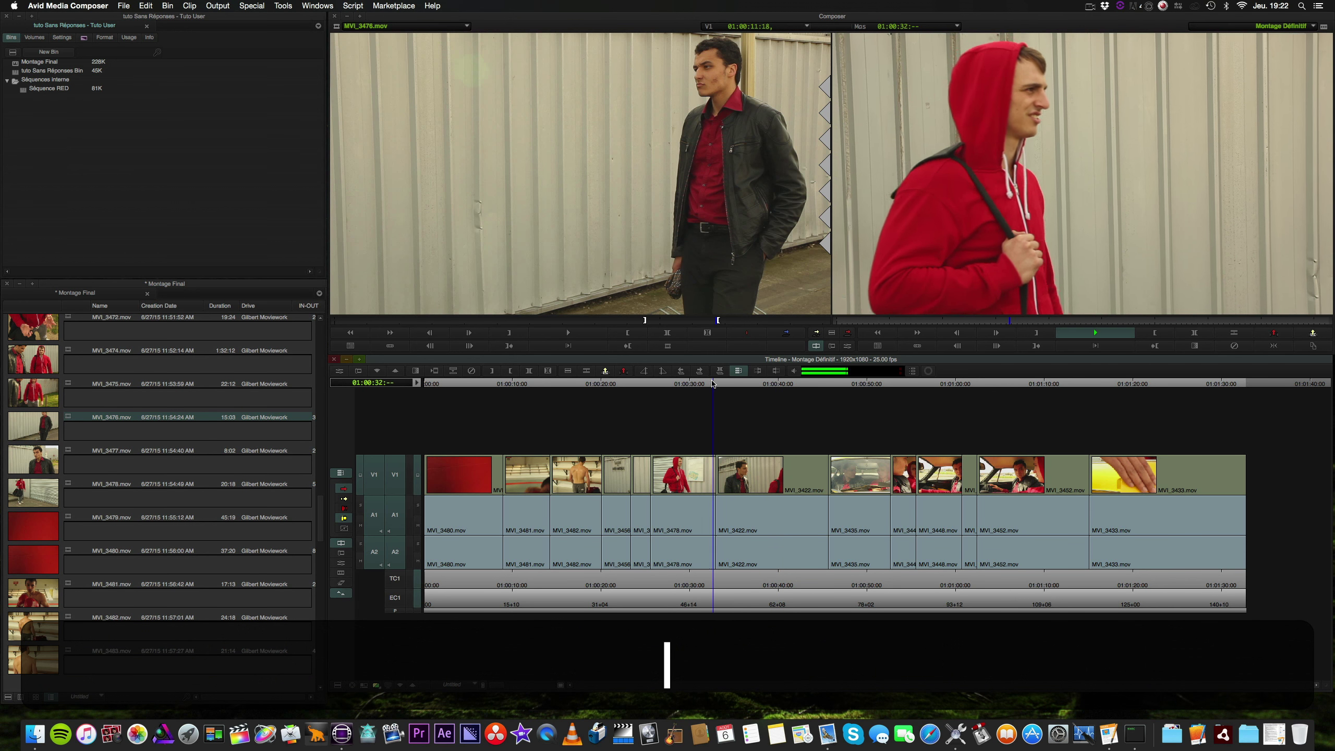
{"action": "key", "text": "k"}
{"action": "key", "text": "j"}
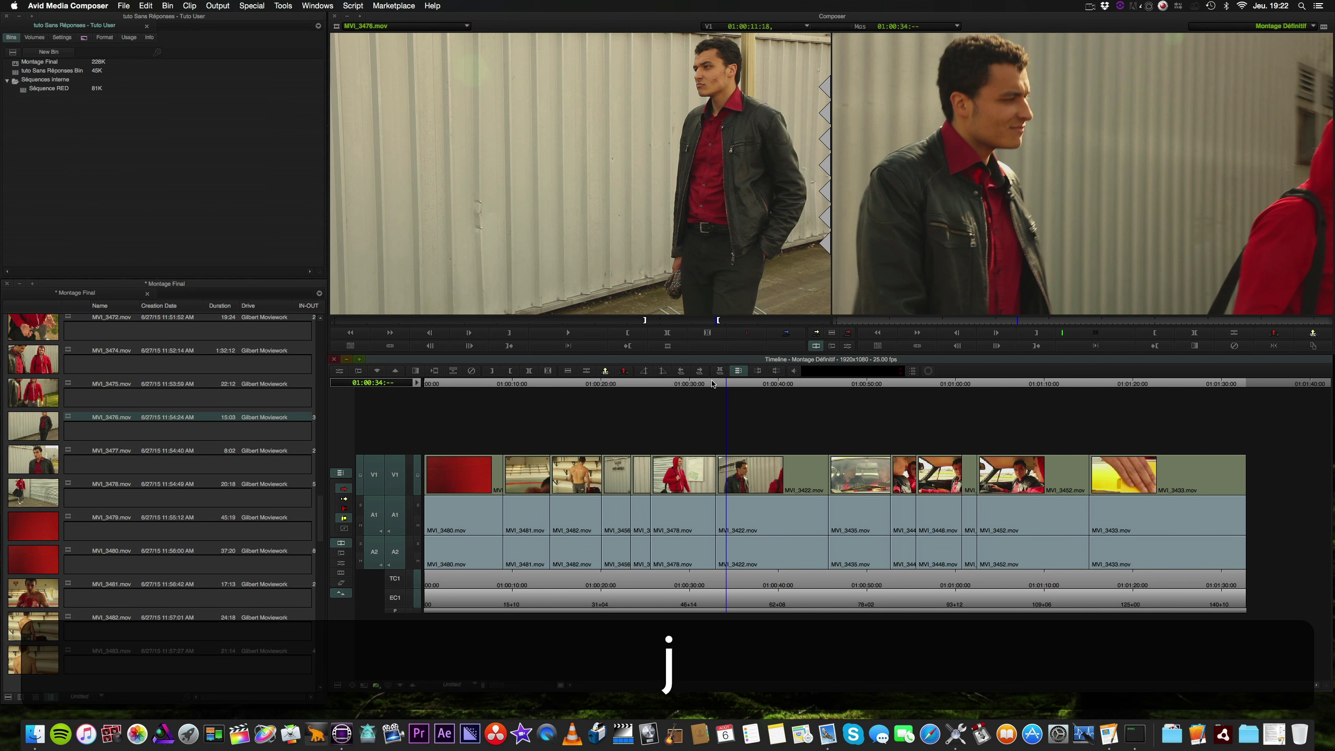
{"action": "key", "text": "k"}
{"action": "key", "text": "j"}
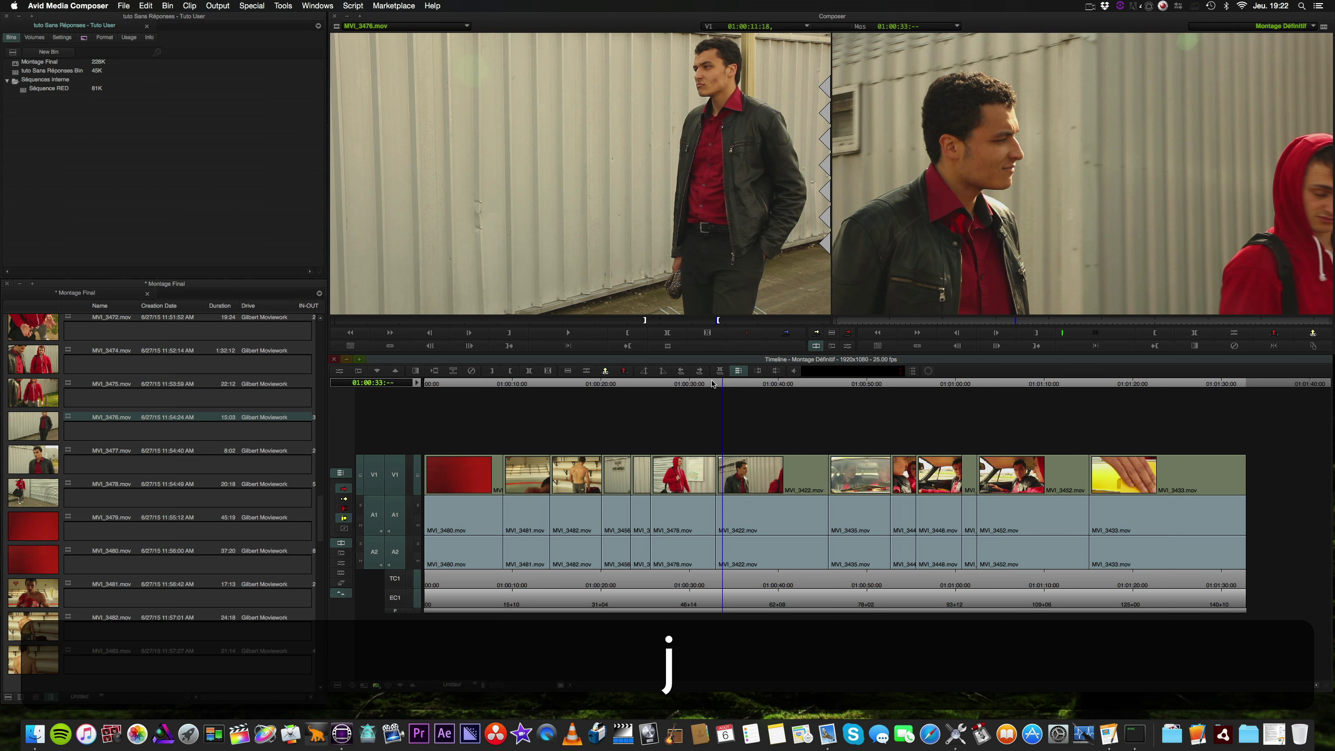
{"action": "key", "text": "k"}
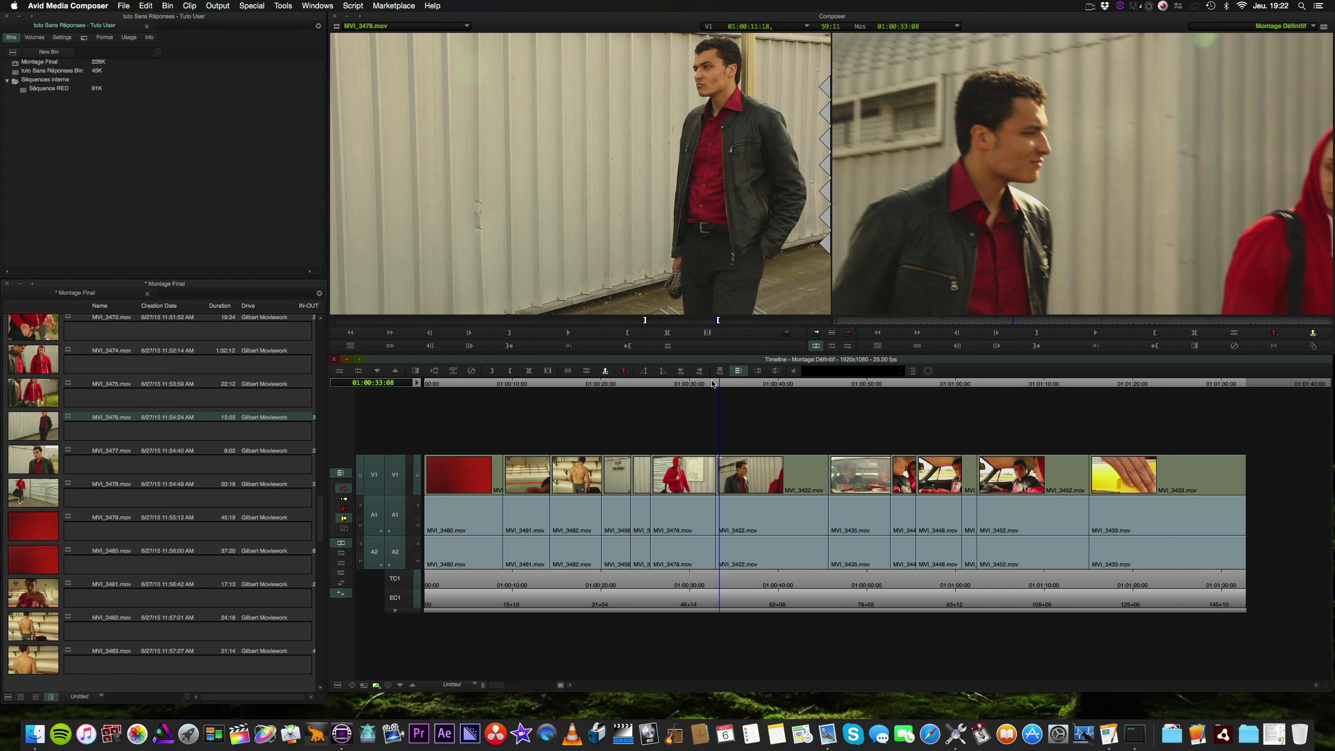
{"action": "key", "text": "y"}
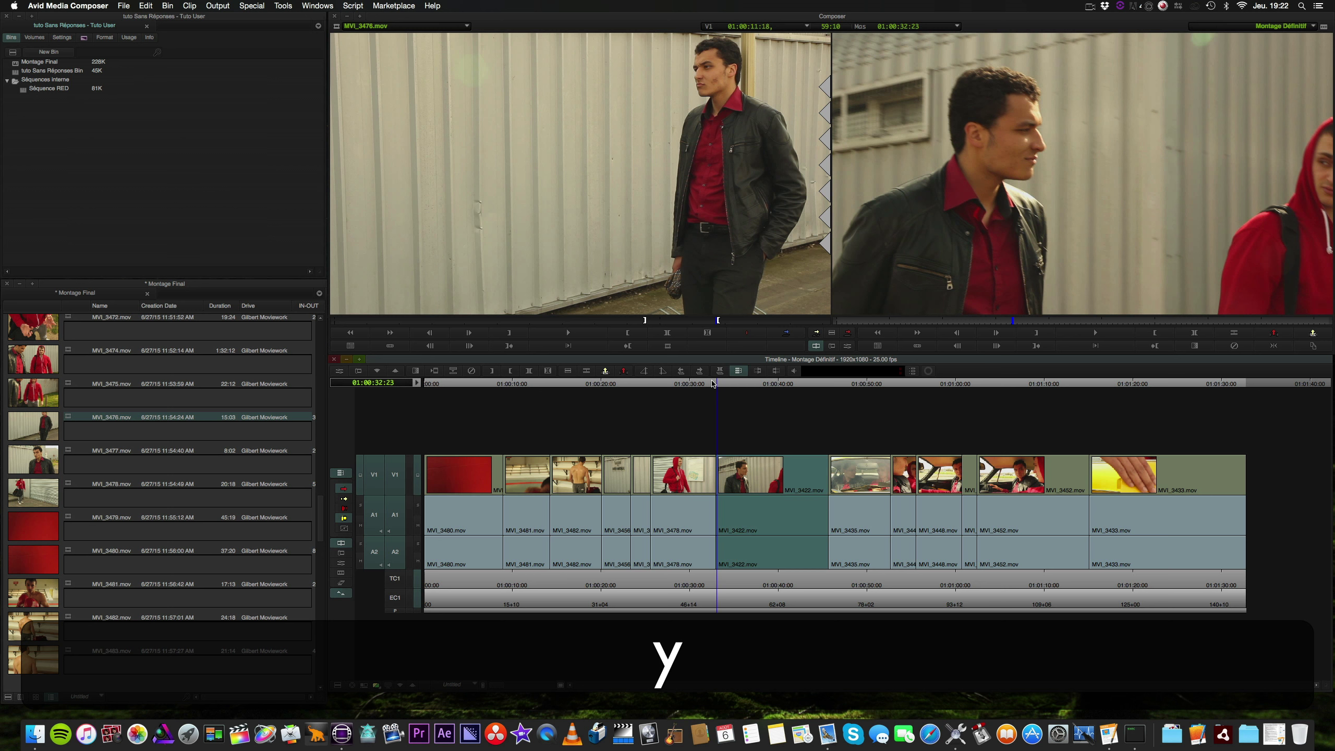
Play MVI_3422.mov from 01:00:32:23 and replay its cut to MVI_3435.mov, parking at 01:00:45:07
{"action": "key", "text": "l"}
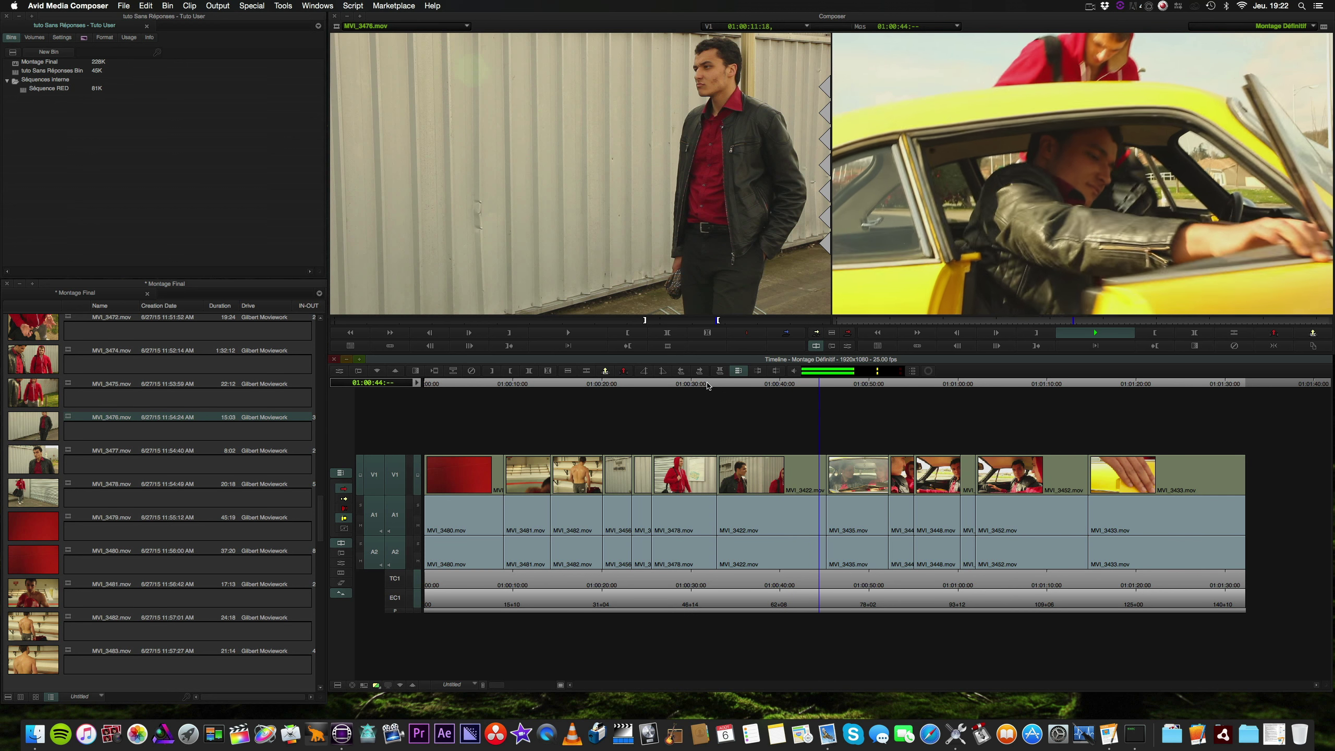
{"action": "key", "text": "k"}
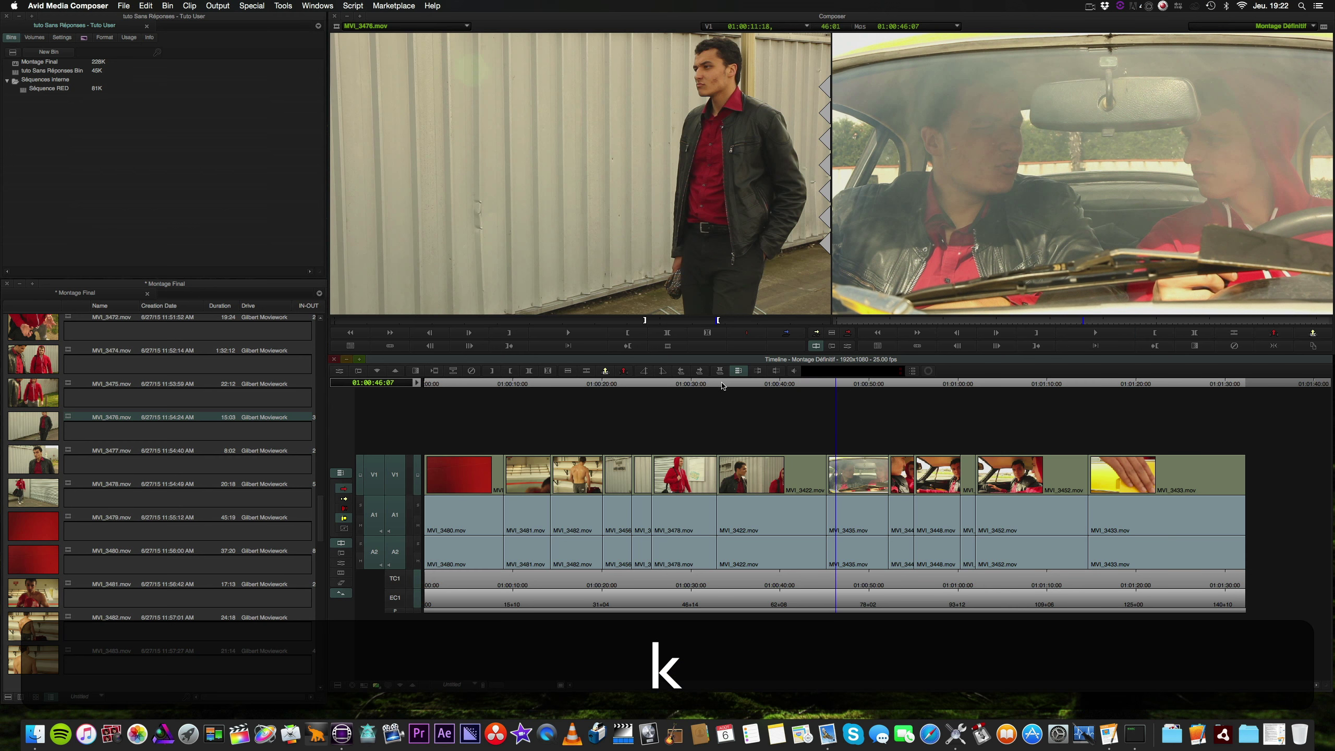
{"action": "left_click_drag", "start_coordinate": [825, 386], "coordinate": [815, 387]}
{"action": "key", "text": "l"}
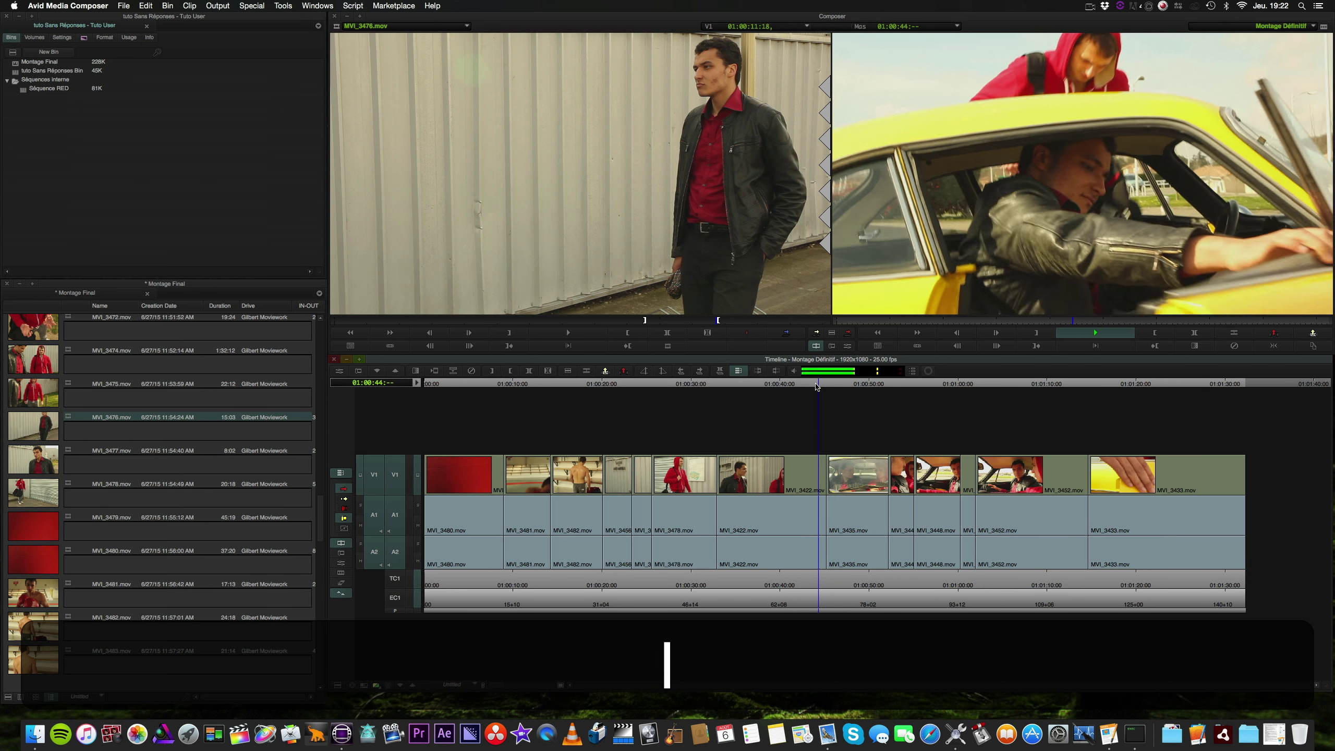
{"action": "key", "text": "k"}
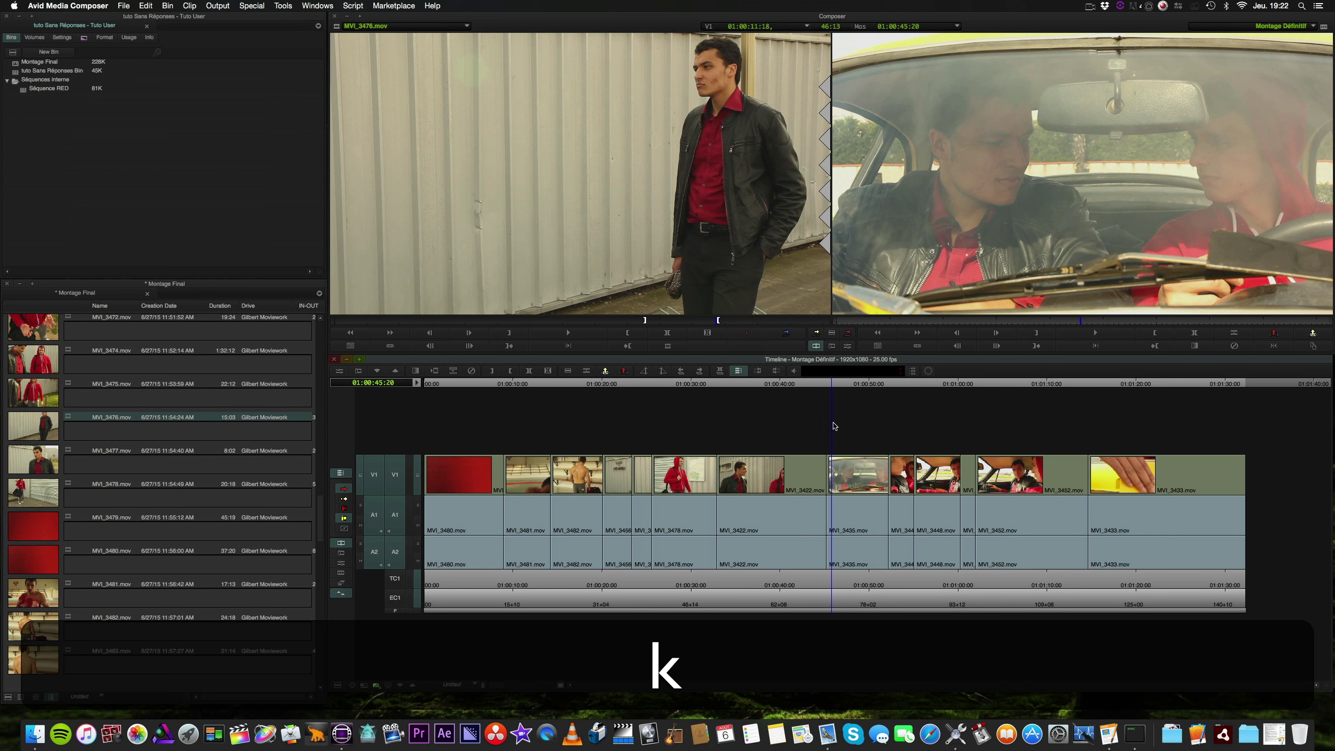
{"action": "left_click_drag", "start_coordinate": [830, 383], "coordinate": [826, 384]}
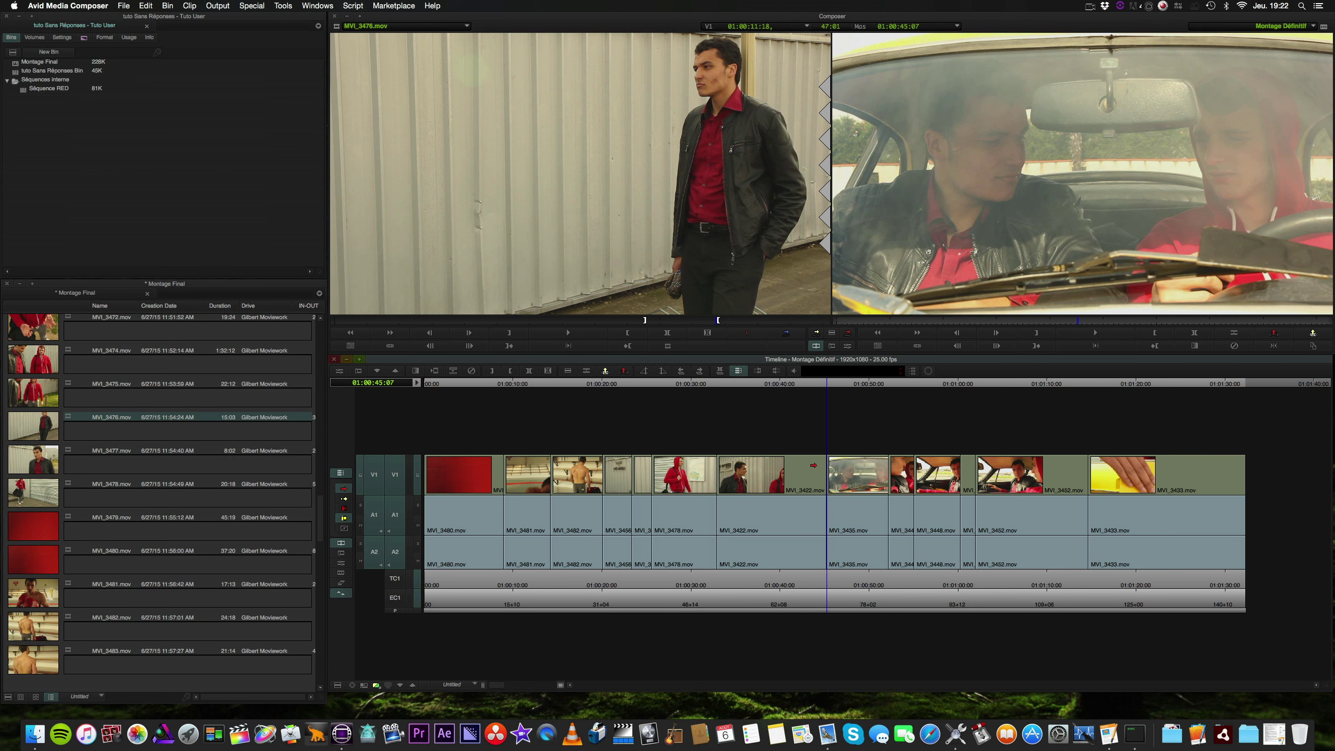
Ripple-trim the end of MVI_3422.mov at its cut to MVI_3435.mov, extending it by 10 frames, and preview the cut
{"action": "key", "text": "u"}
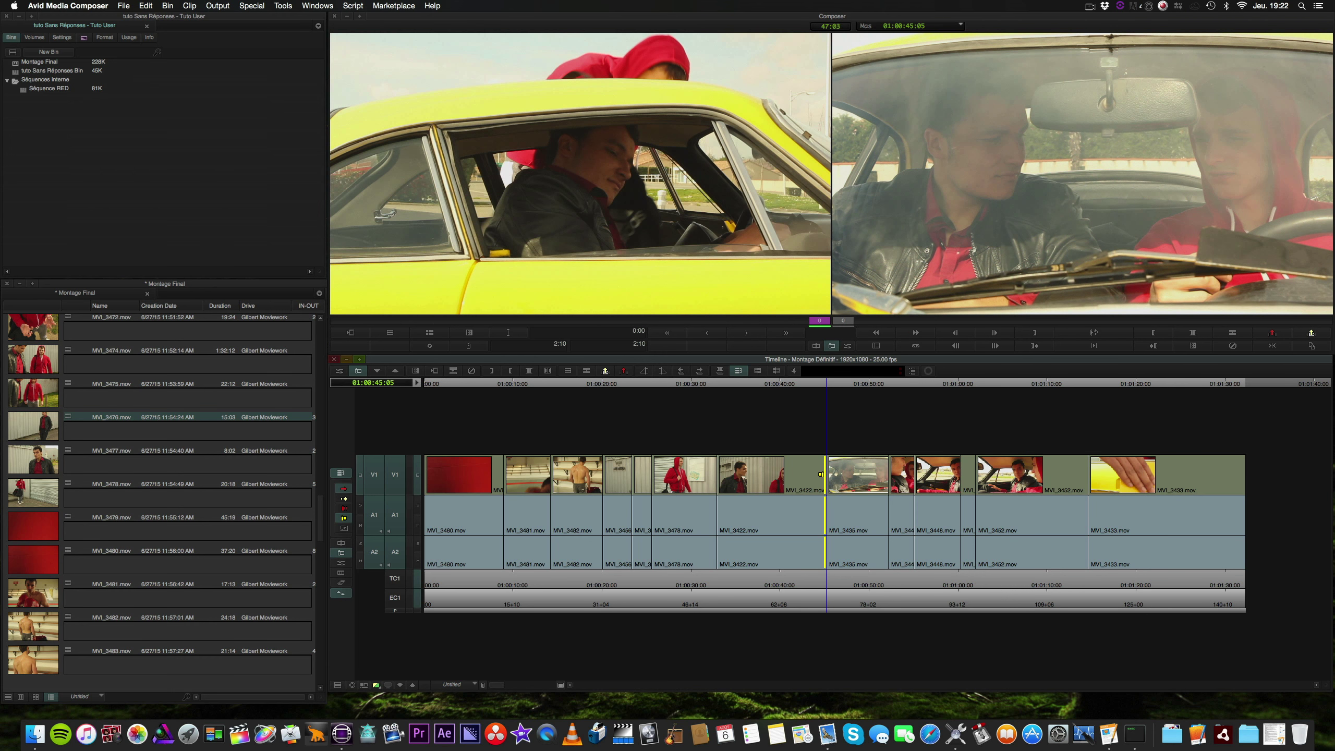
{"action": "left_click", "coordinate": [749, 337]}
{"action": "left_click", "coordinate": [749, 337]}
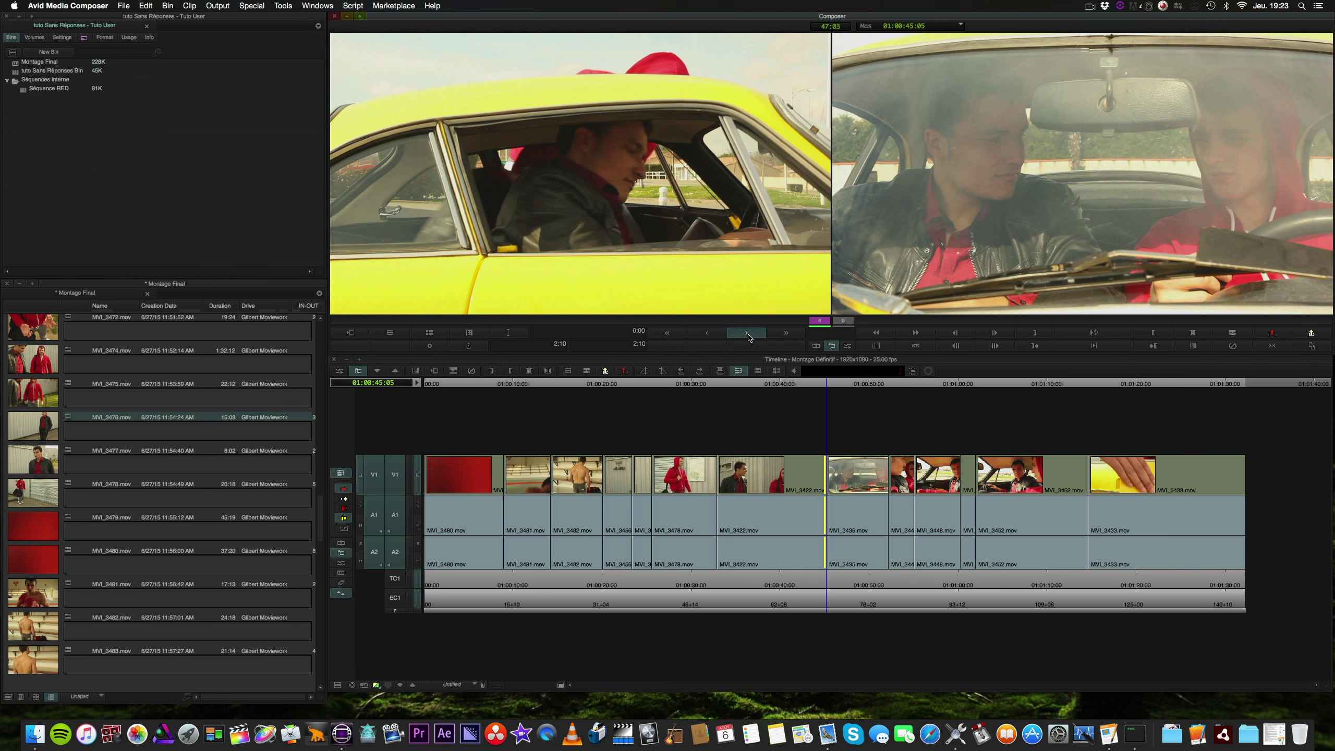
{"action": "left_click", "coordinate": [749, 337]}
{"action": "left_click", "coordinate": [748, 337]}
{"action": "left_click", "coordinate": [749, 337]}
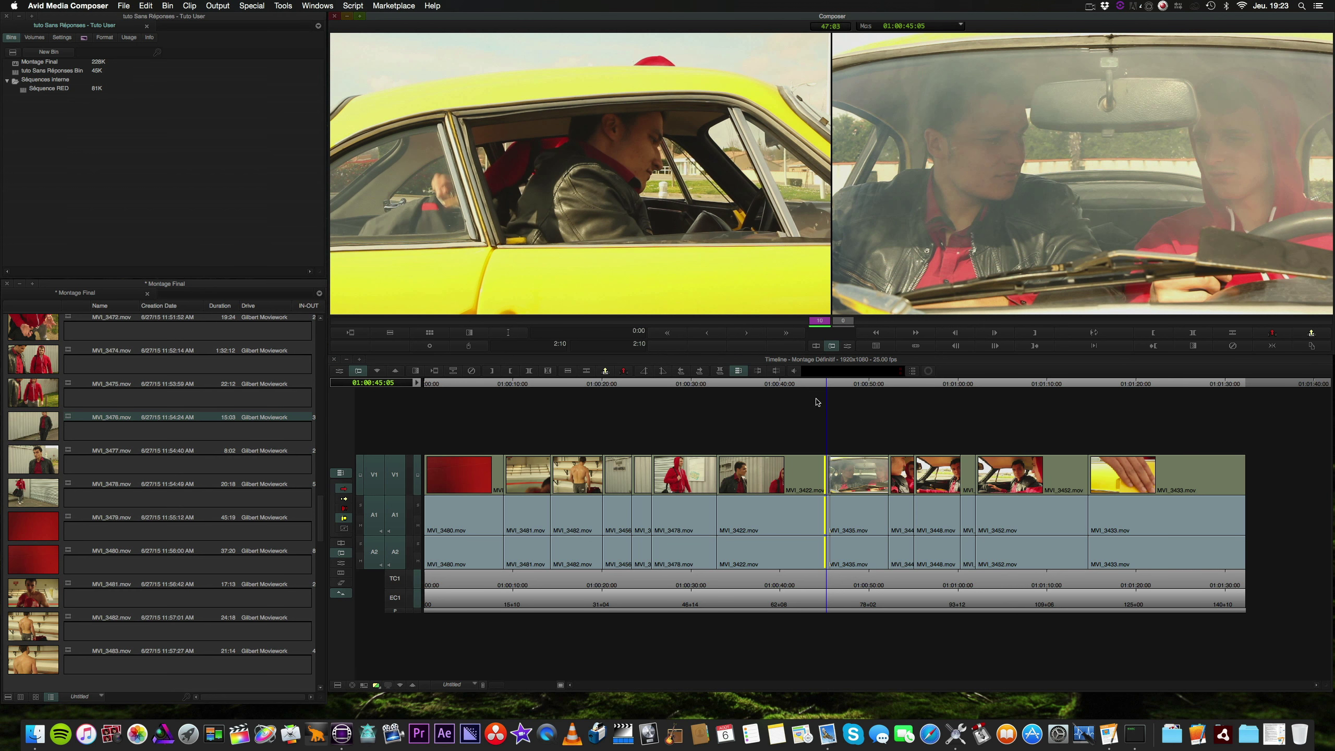
{"action": "key", "text": "space"}
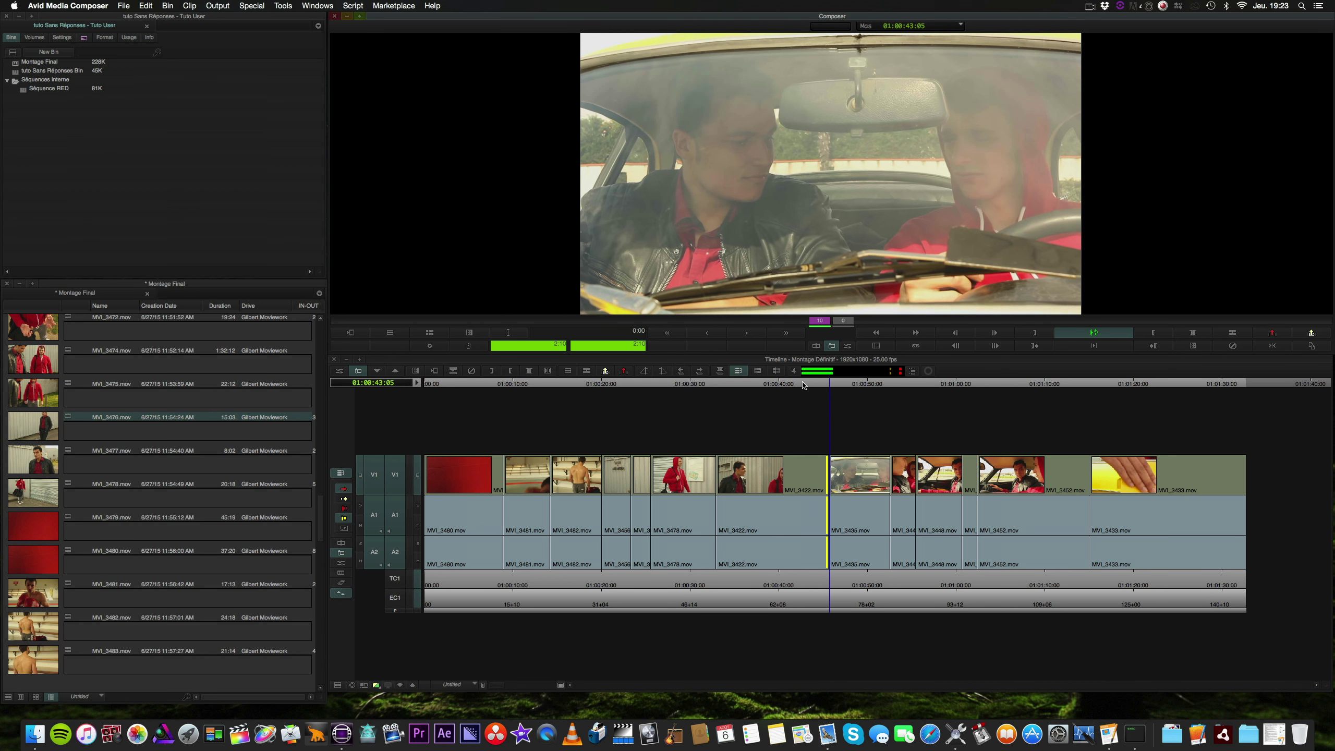
{"action": "key", "text": "space"}
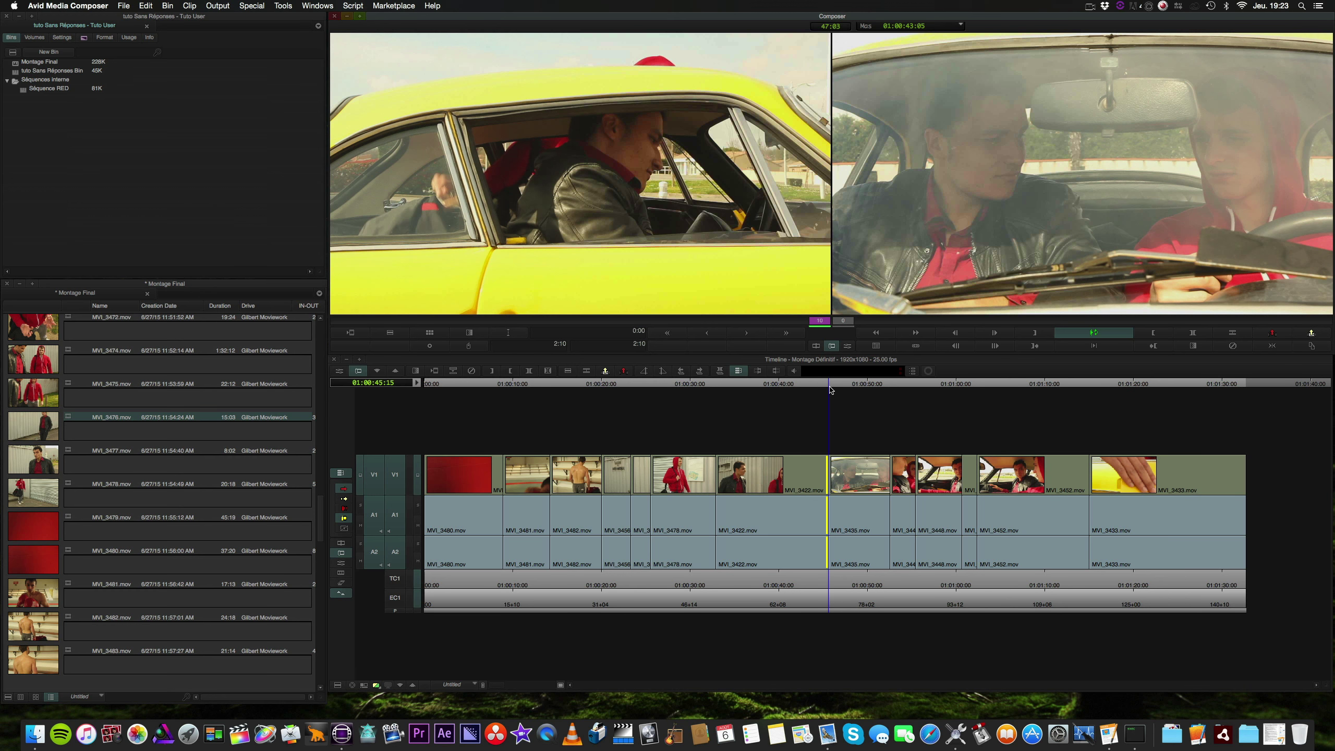
{"action": "left_click", "coordinate": [340, 543]}
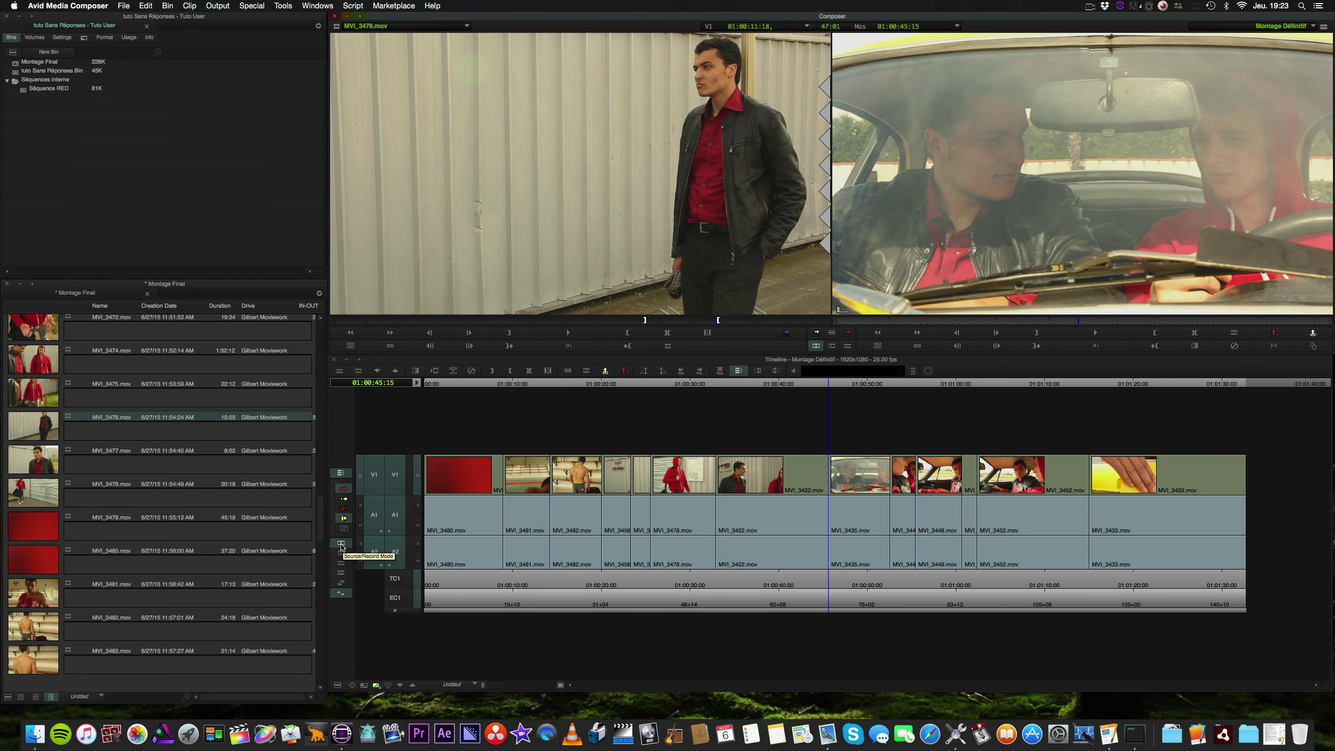
Play the car scene from about 01:00:45:00, replay the cut out of MVI_3435.mov, and continue to about 01:01:02:00
{"action": "left_click", "coordinate": [826, 385]}
{"action": "key", "text": "space"}
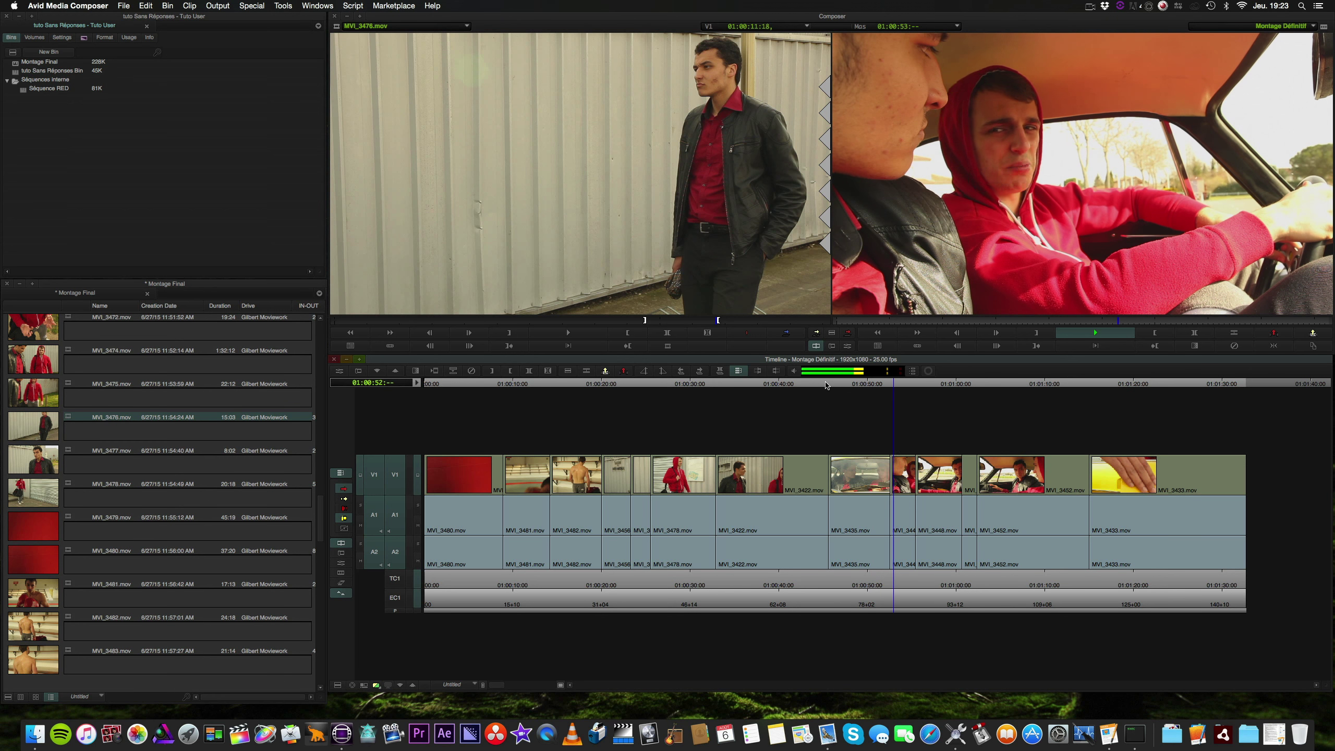
{"action": "key", "text": "k"}
{"action": "left_click", "coordinate": [887, 384]}
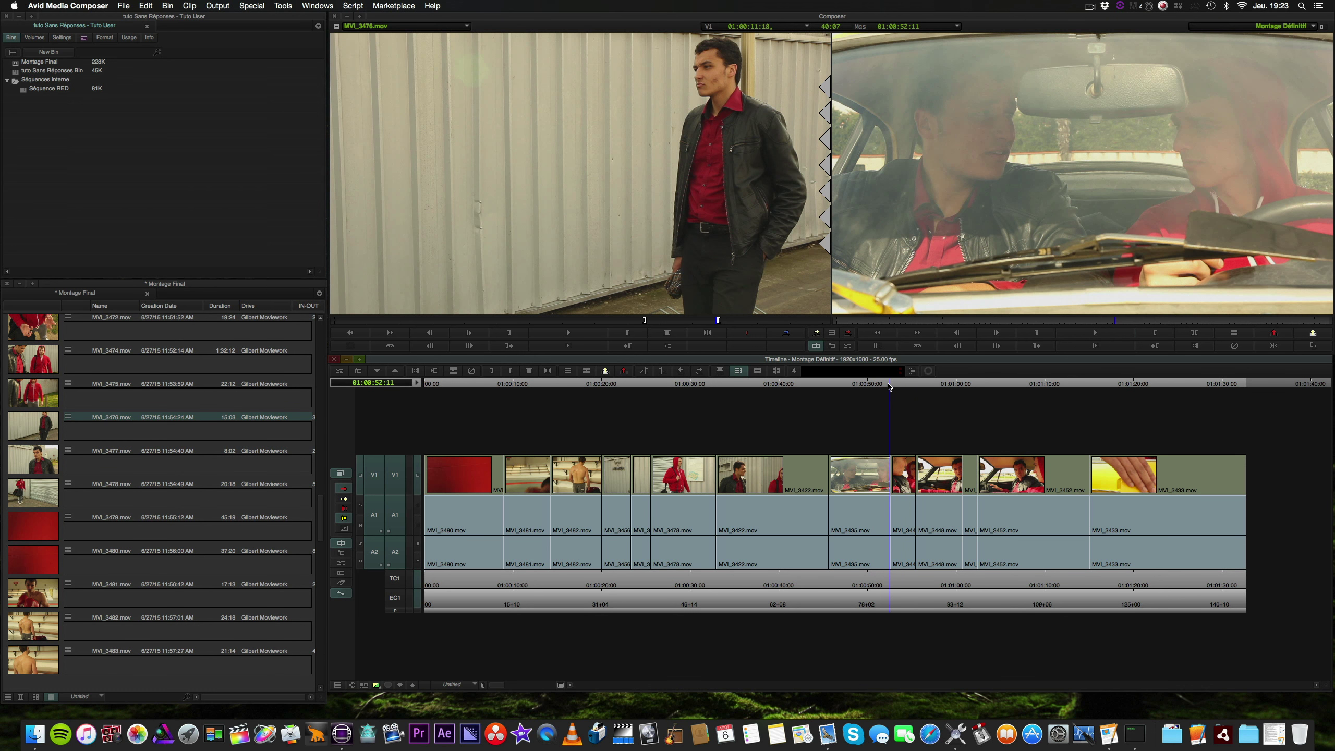
{"action": "key", "text": "l"}
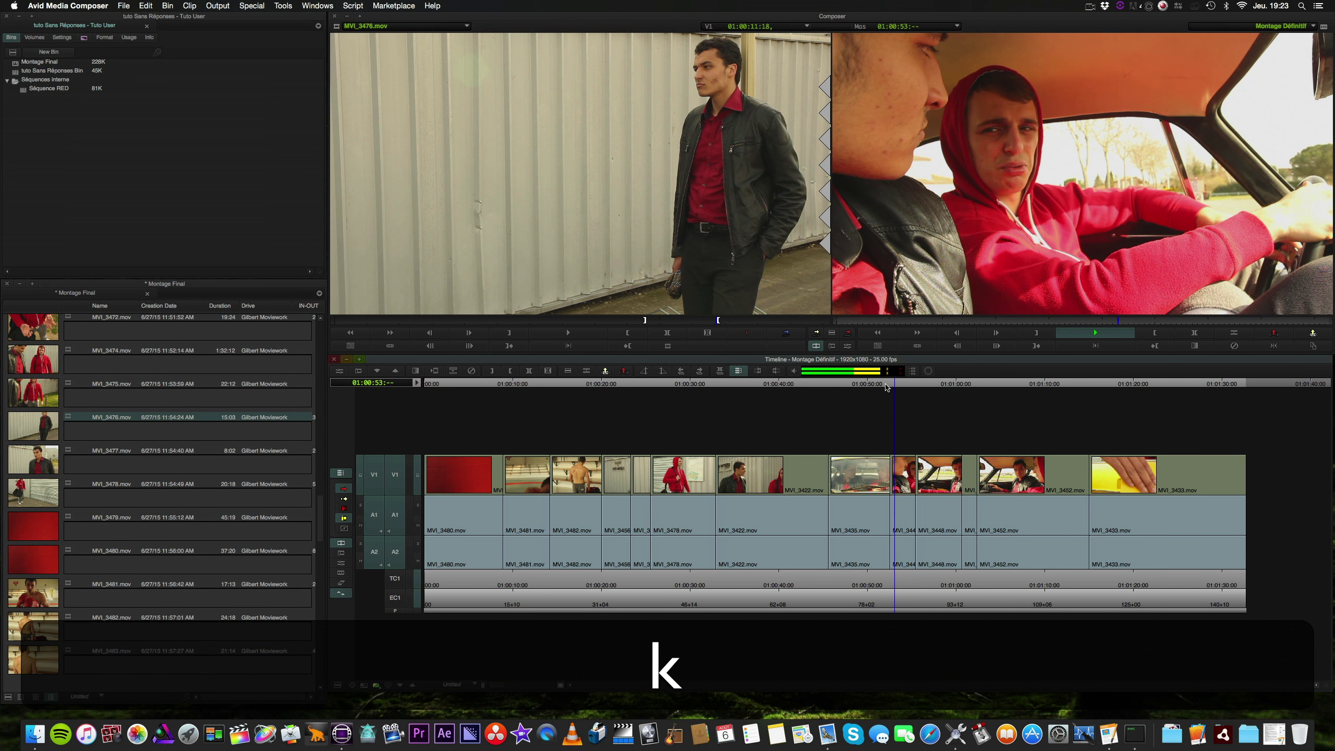
{"action": "left_click", "coordinate": [875, 385]}
{"action": "key", "text": "l"}
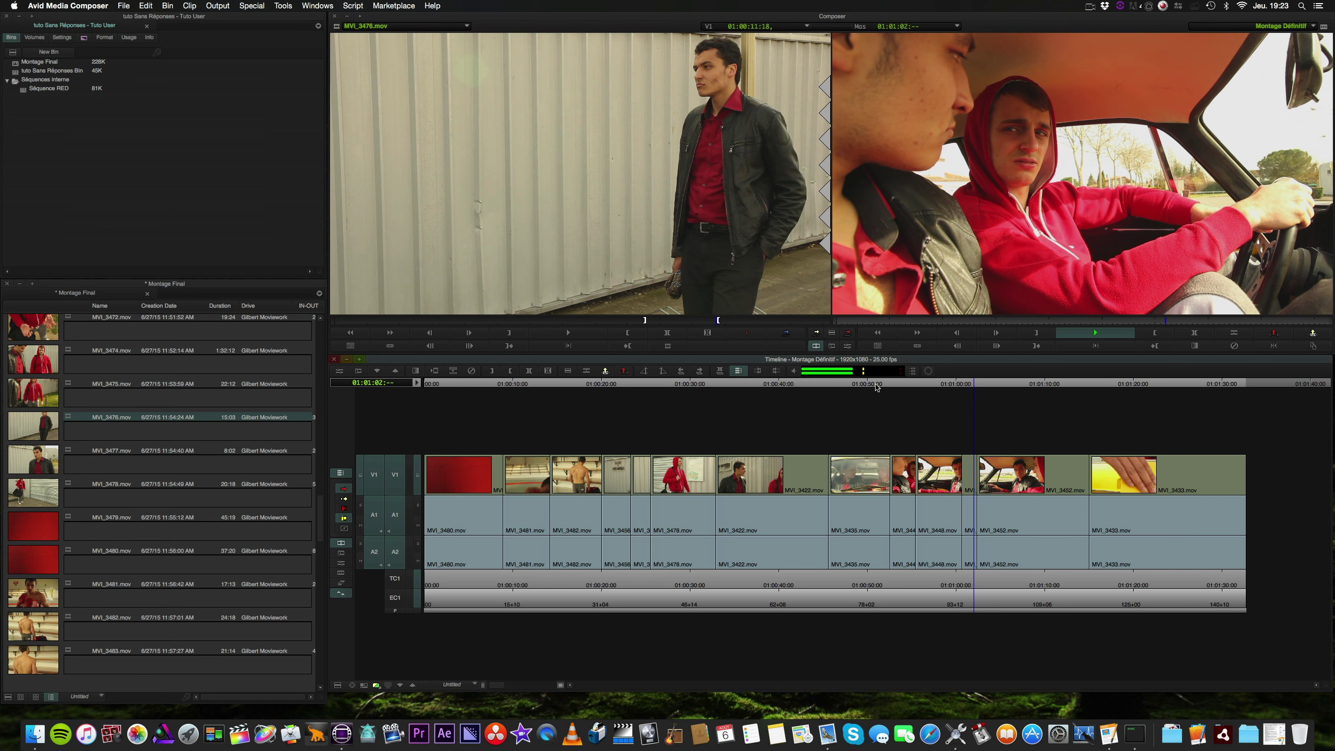
{"action": "key", "text": "k"}
Replay the cut into the short red-hoodie driver shot near 01:01:00:16, stopping at 01:01:01:03
{"action": "left_click_drag", "start_coordinate": [976, 382], "coordinate": [959, 385]}
{"action": "key", "text": "l"}
{"action": "key", "text": "k"}
{"action": "key", "text": "j"}
{"action": "key", "text": "k"}
{"action": "key", "text": "l"}
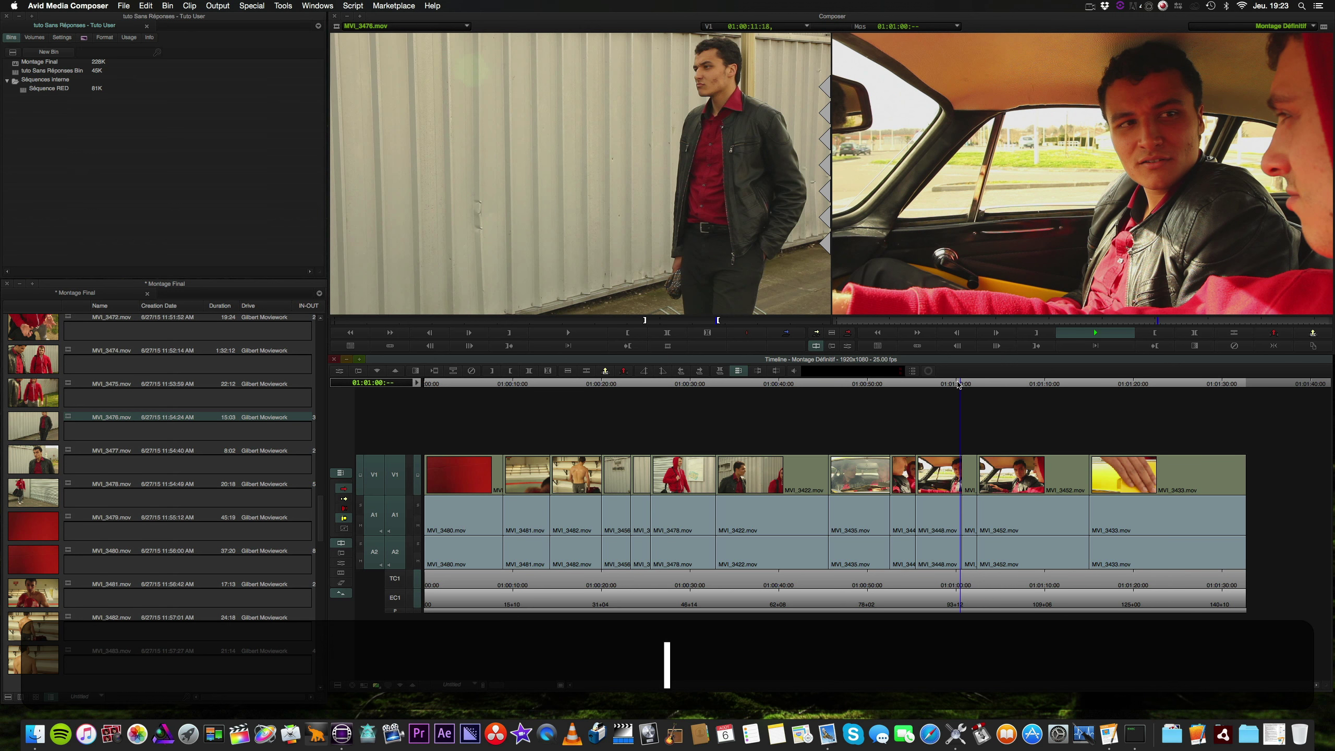
{"action": "key", "text": "k"}
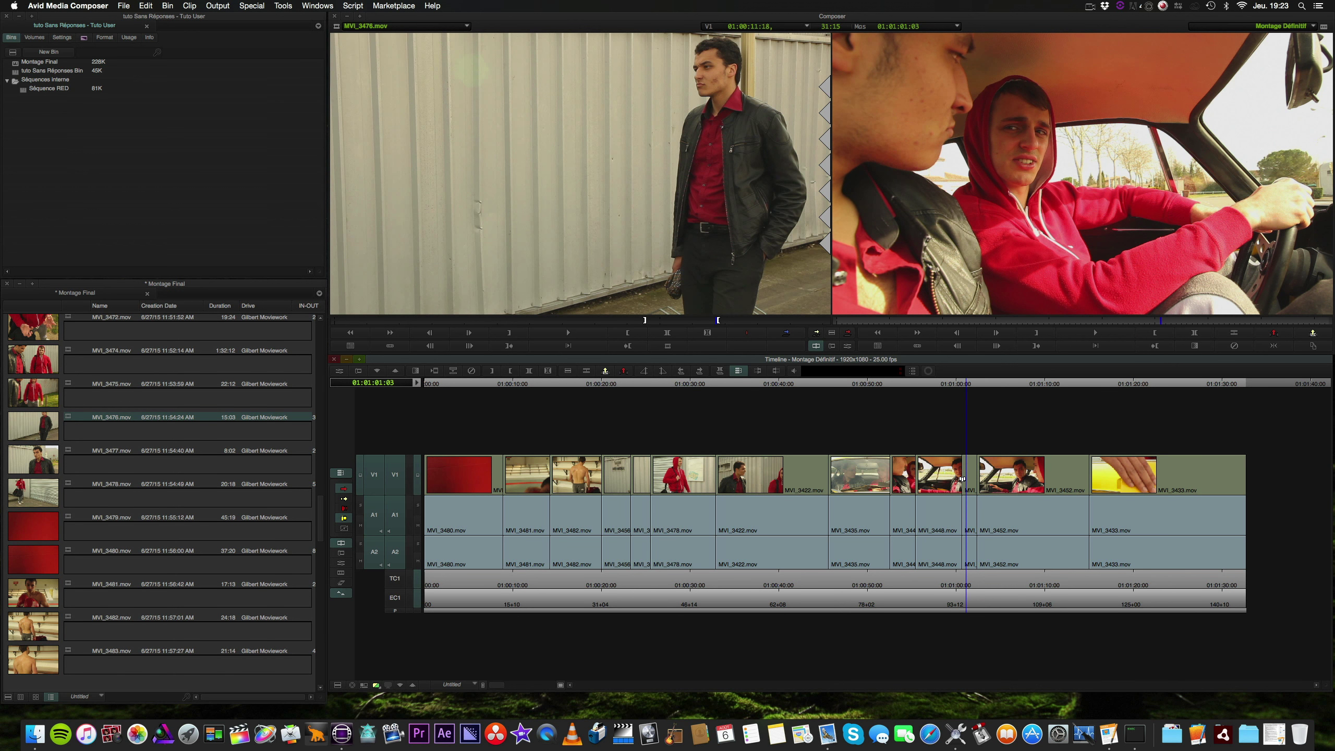
Ripple-trim the start of the short red-hoodie driver shot before MVI_3452.mov, removing 7 frames, and preview the cut
{"action": "left_click", "coordinate": [963, 478]}
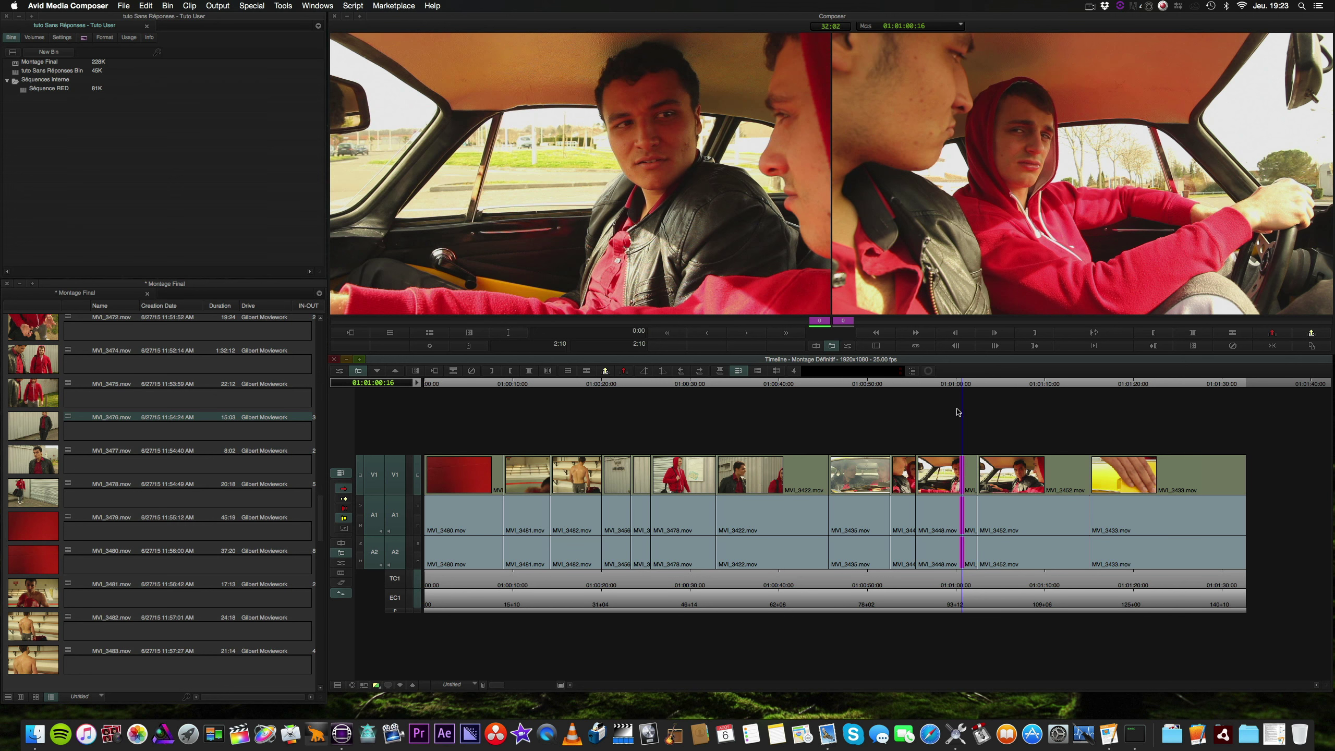
{"action": "left_click", "coordinate": [971, 256]}
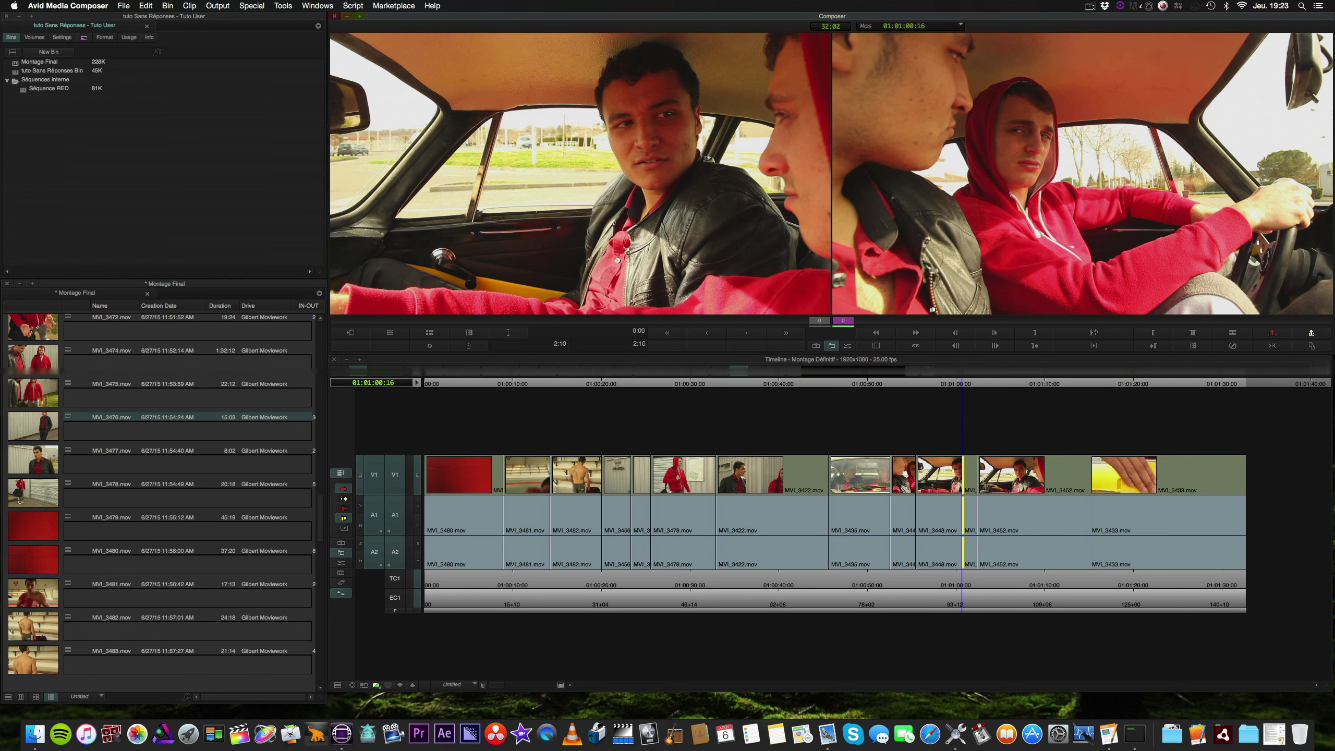
{"action": "left_click", "coordinate": [741, 333]}
{"action": "left_click", "coordinate": [741, 334]}
{"action": "left_click", "coordinate": [741, 333]}
{"action": "left_click", "coordinate": [741, 333]}
{"action": "left_click", "coordinate": [741, 333]}
{"action": "left_click", "coordinate": [741, 333]}
{"action": "left_click", "coordinate": [741, 333]}
{"action": "left_click", "coordinate": [715, 333]}
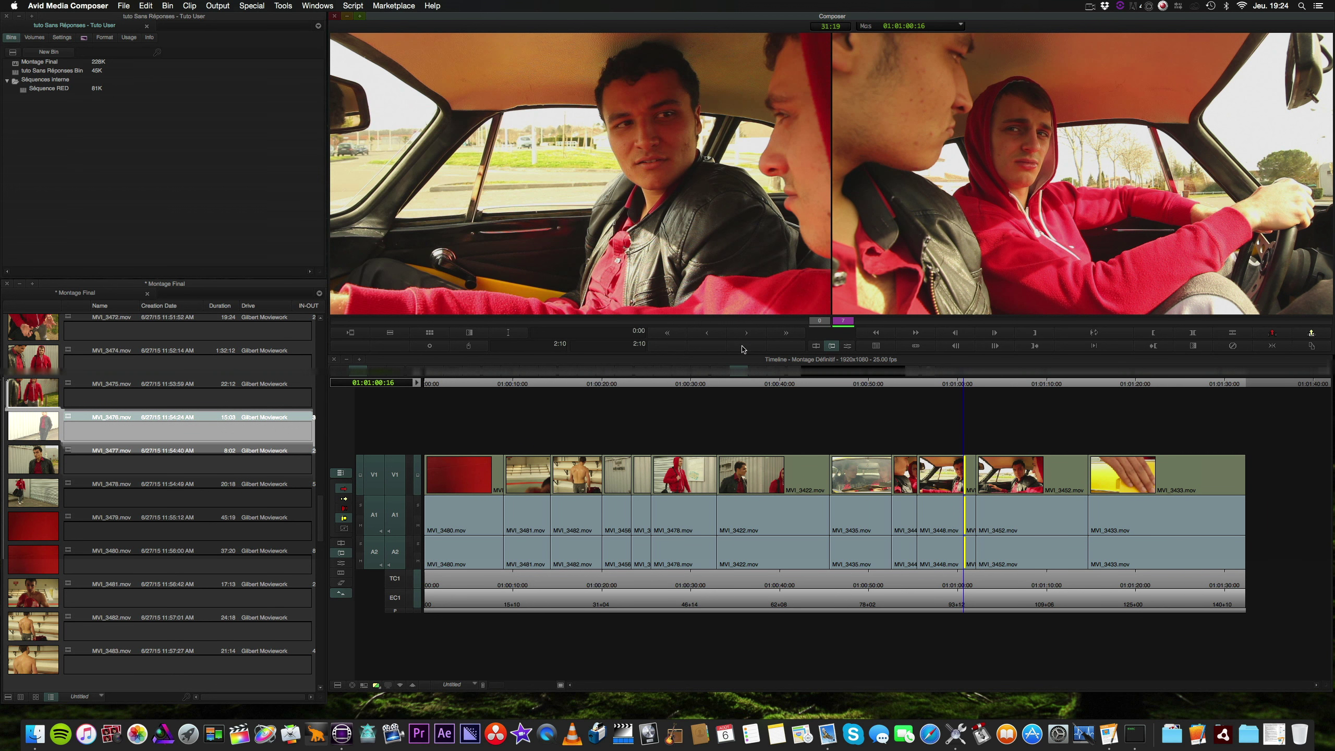
{"action": "key", "text": "space"}
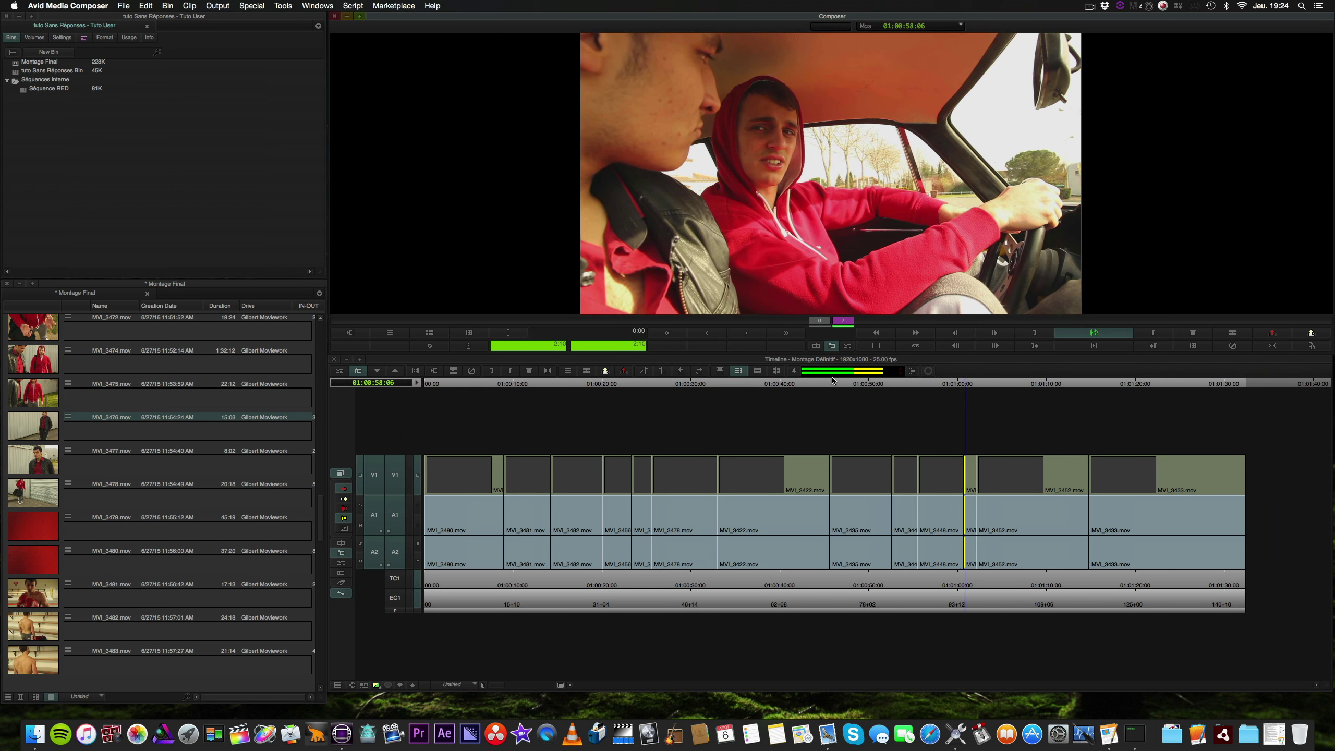
{"action": "key", "text": "space"}
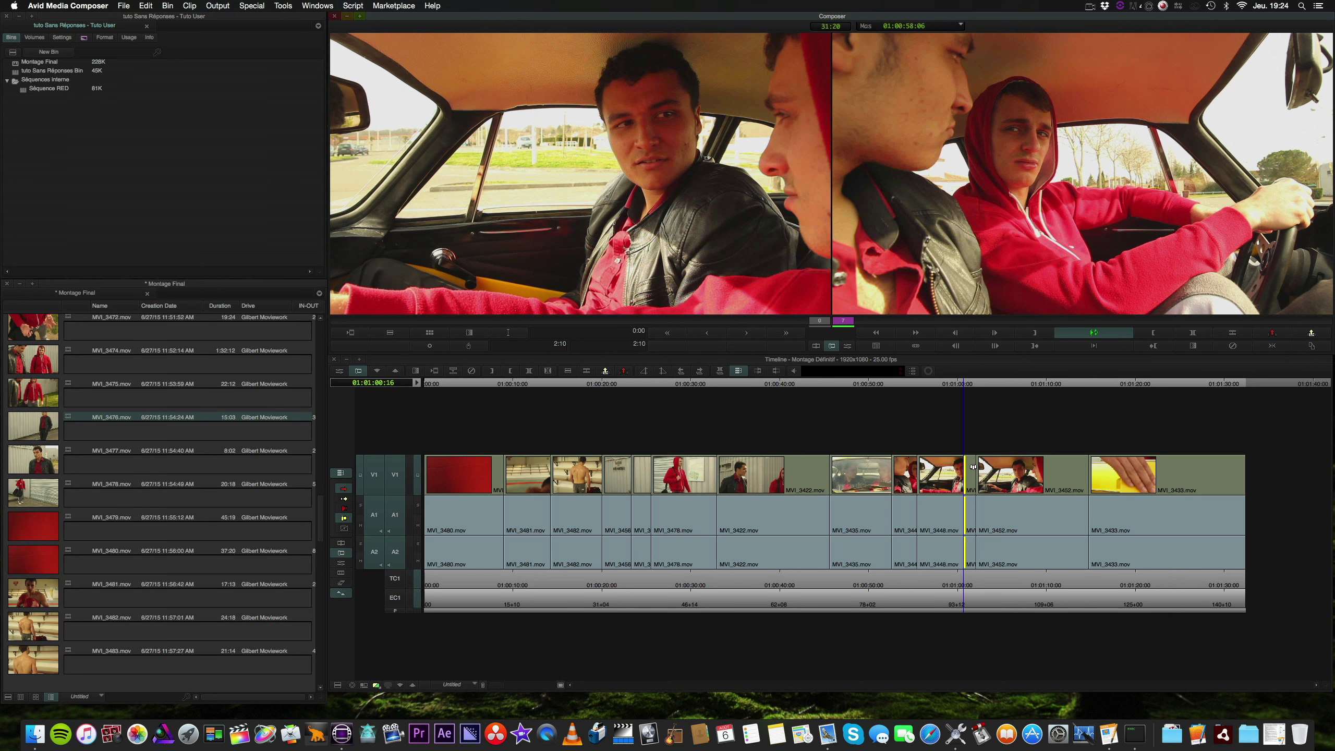
Extend the end of the short driver shot by 21 frames at its cut to MVI_3452.mov and preview the cut
{"action": "left_click", "coordinate": [973, 485]}
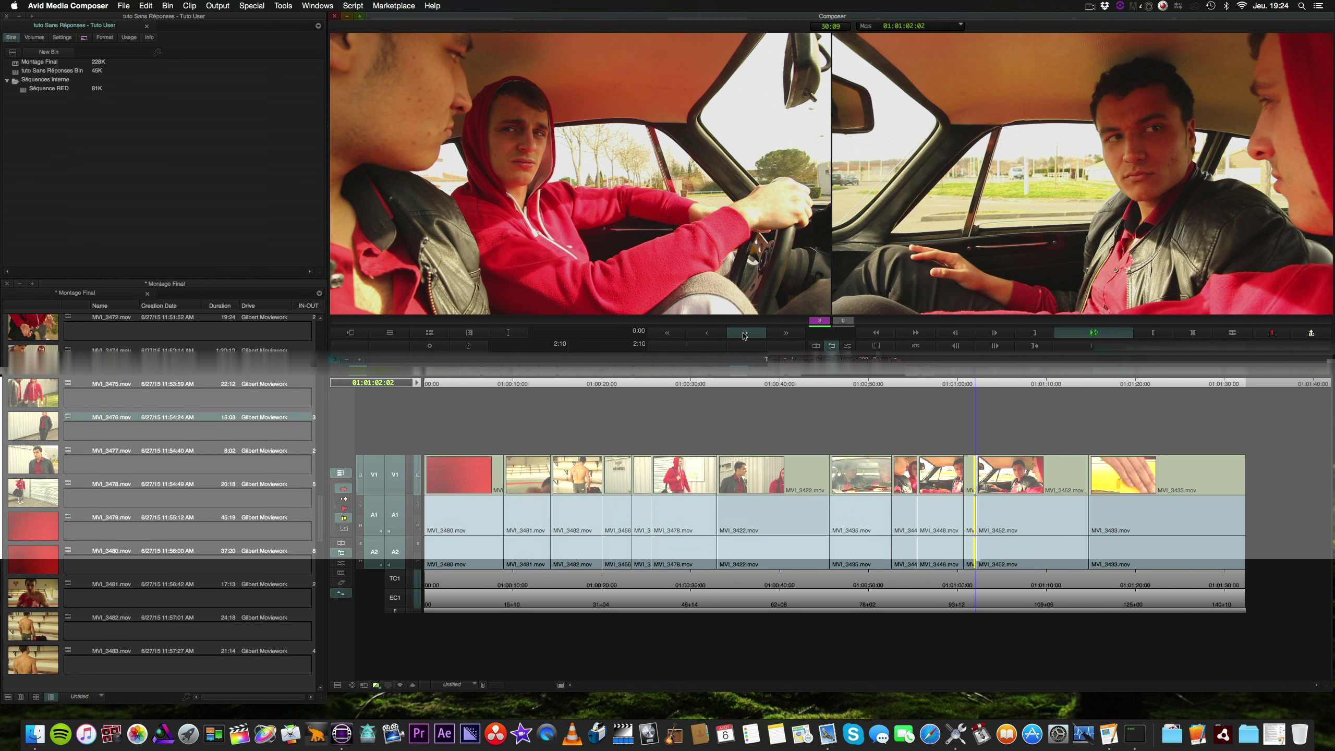
{"action": "left_click", "coordinate": [787, 334]}
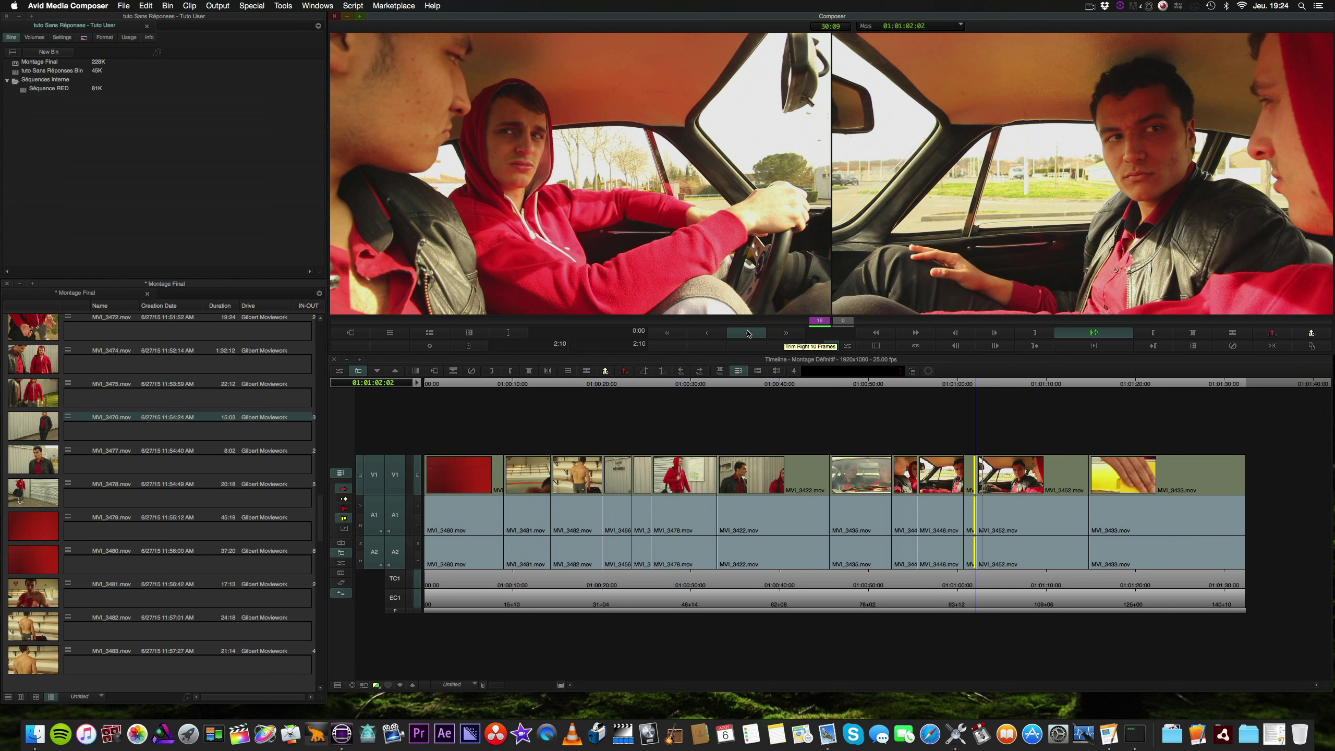
{"action": "left_click", "coordinate": [746, 334]}
{"action": "left_click", "coordinate": [747, 333]}
{"action": "left_click", "coordinate": [747, 333]}
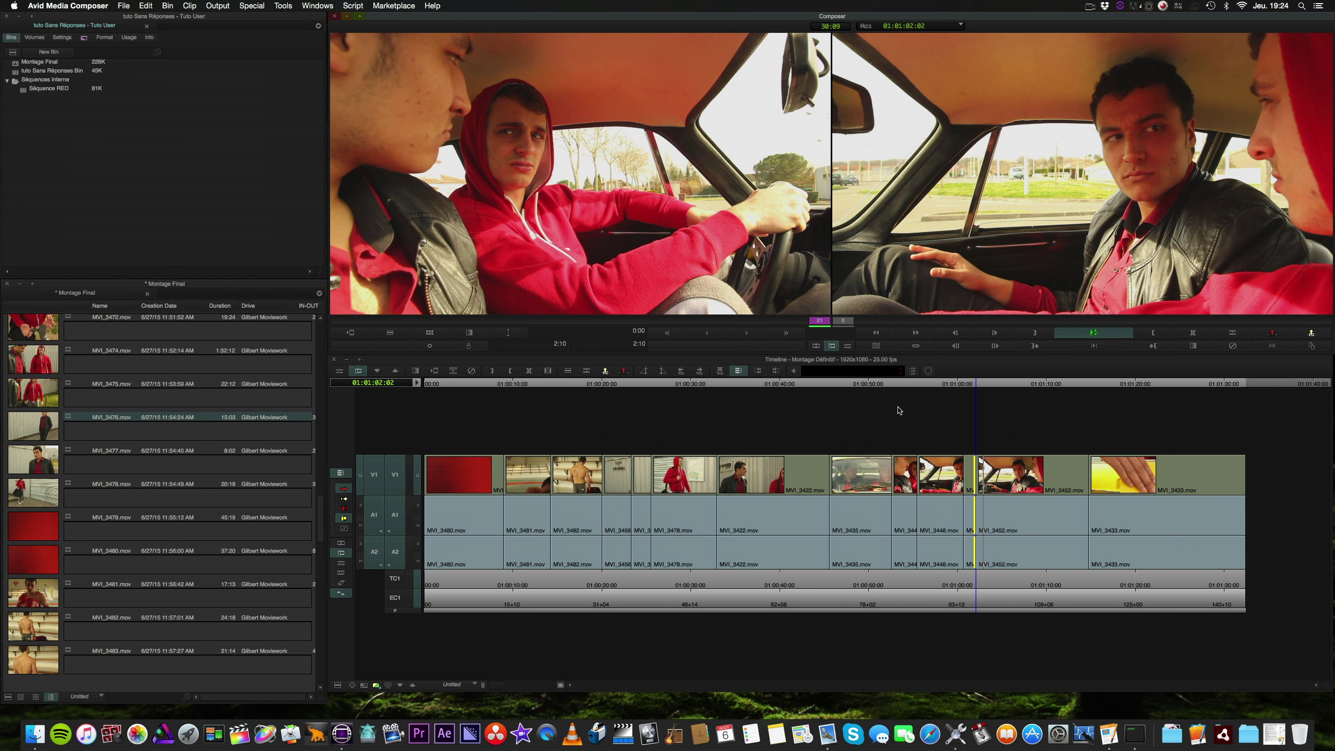
{"action": "key", "text": "space"}
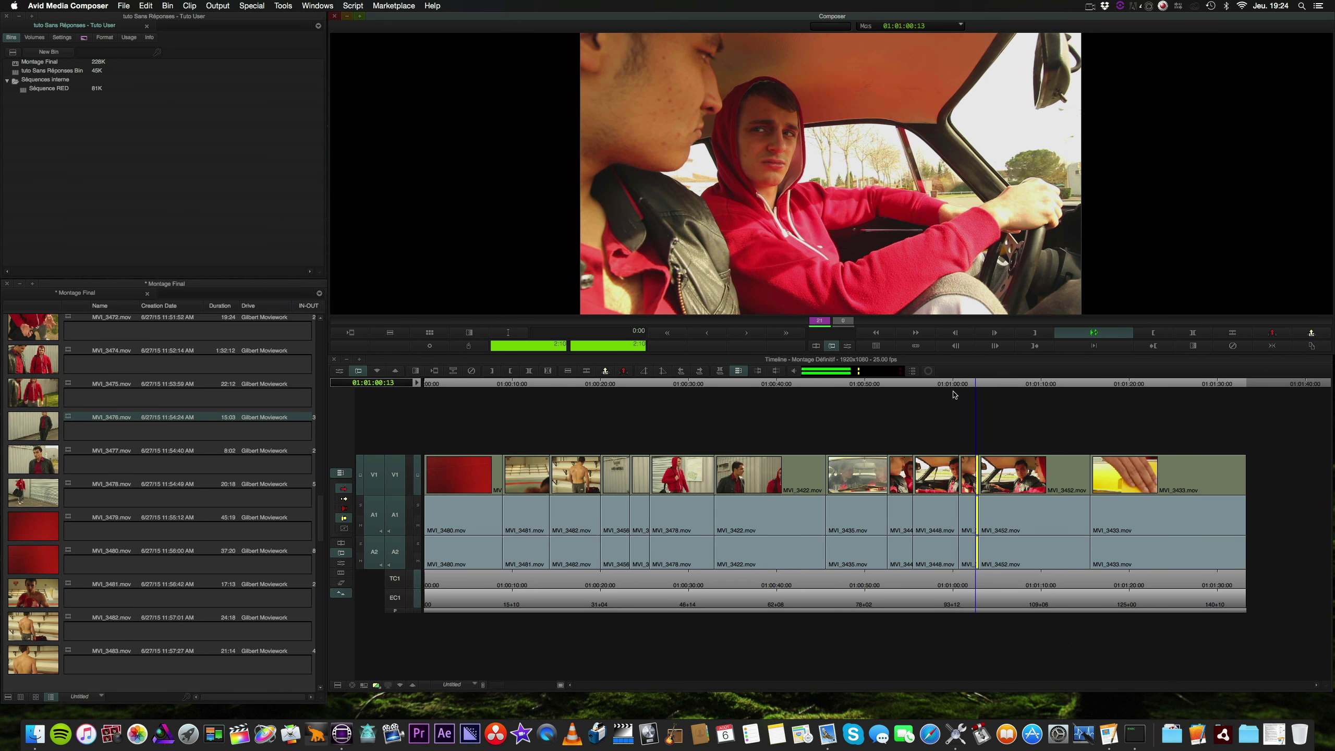
{"action": "key", "text": "space"}
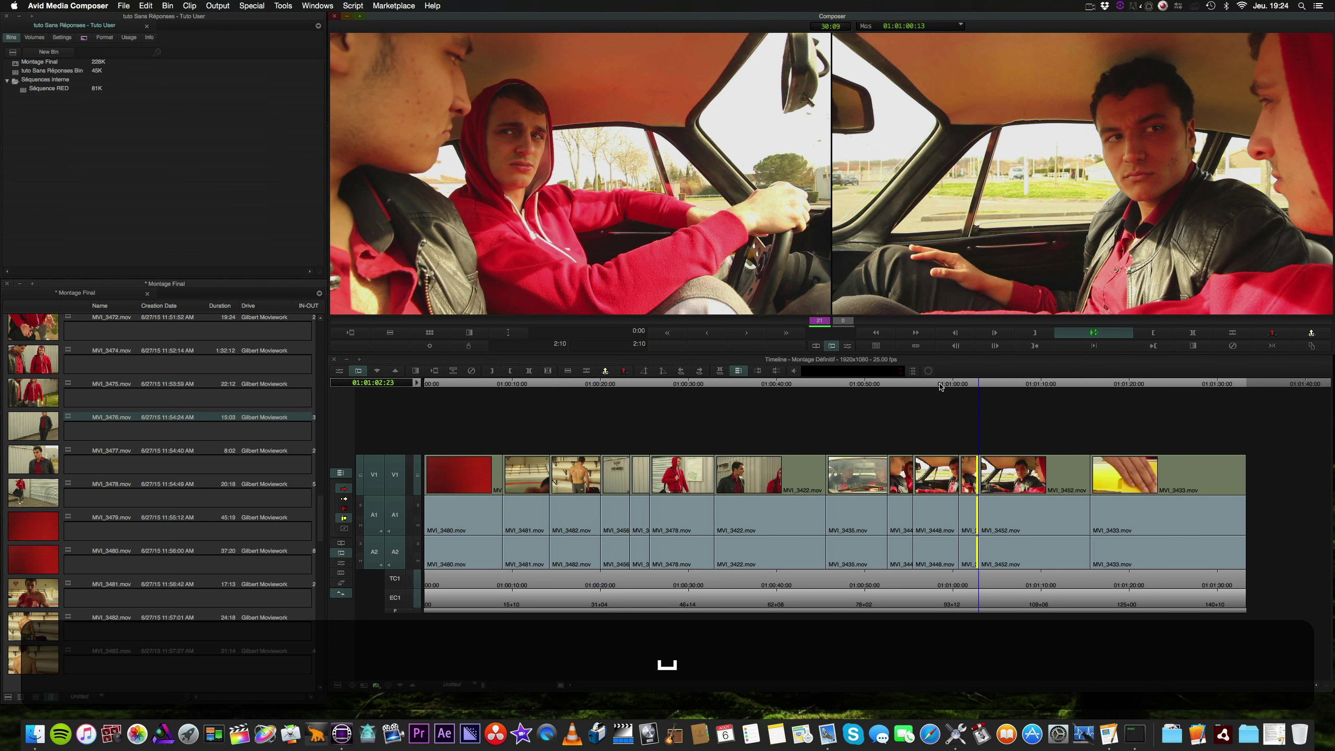
Reduce the extension at the end of the short driver shot to 9 frames and preview the cut to MVI_3452.mov
{"action": "left_click", "coordinate": [707, 332]}
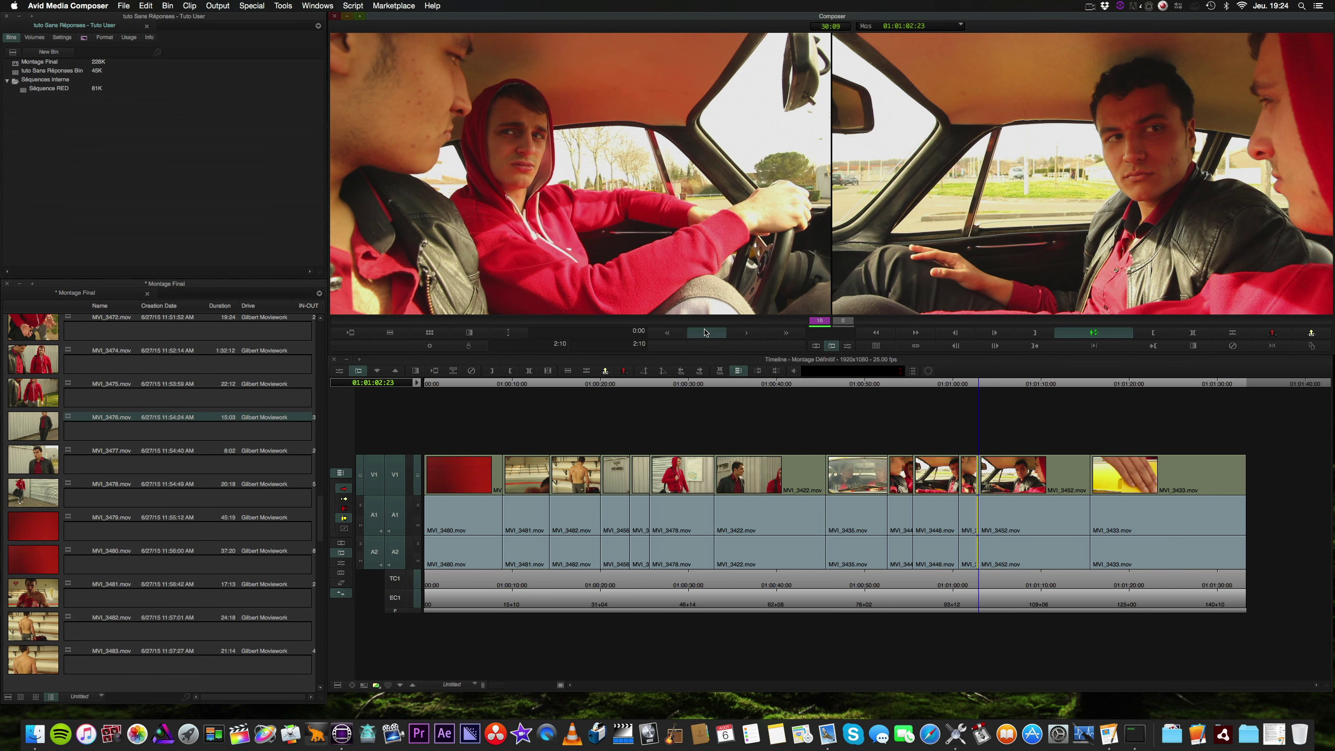
{"action": "left_click", "coordinate": [705, 333]}
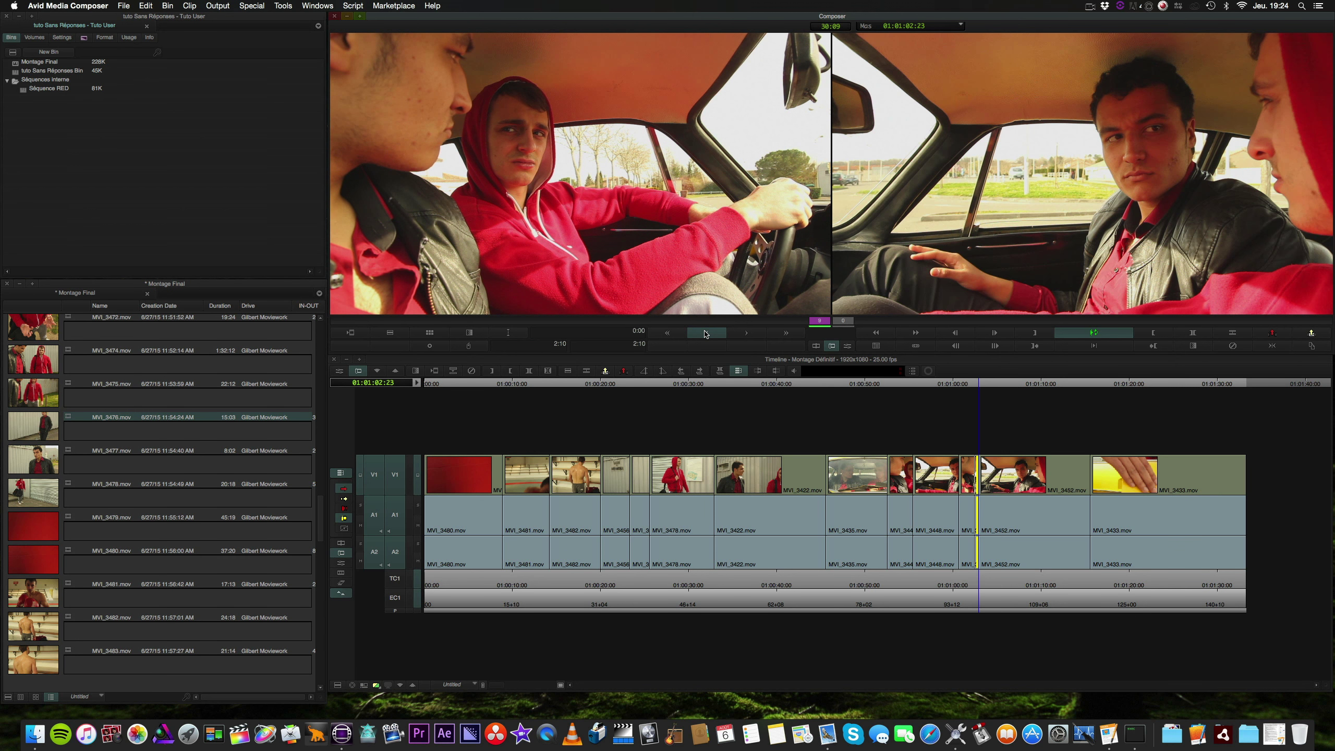
{"action": "key", "text": "space"}
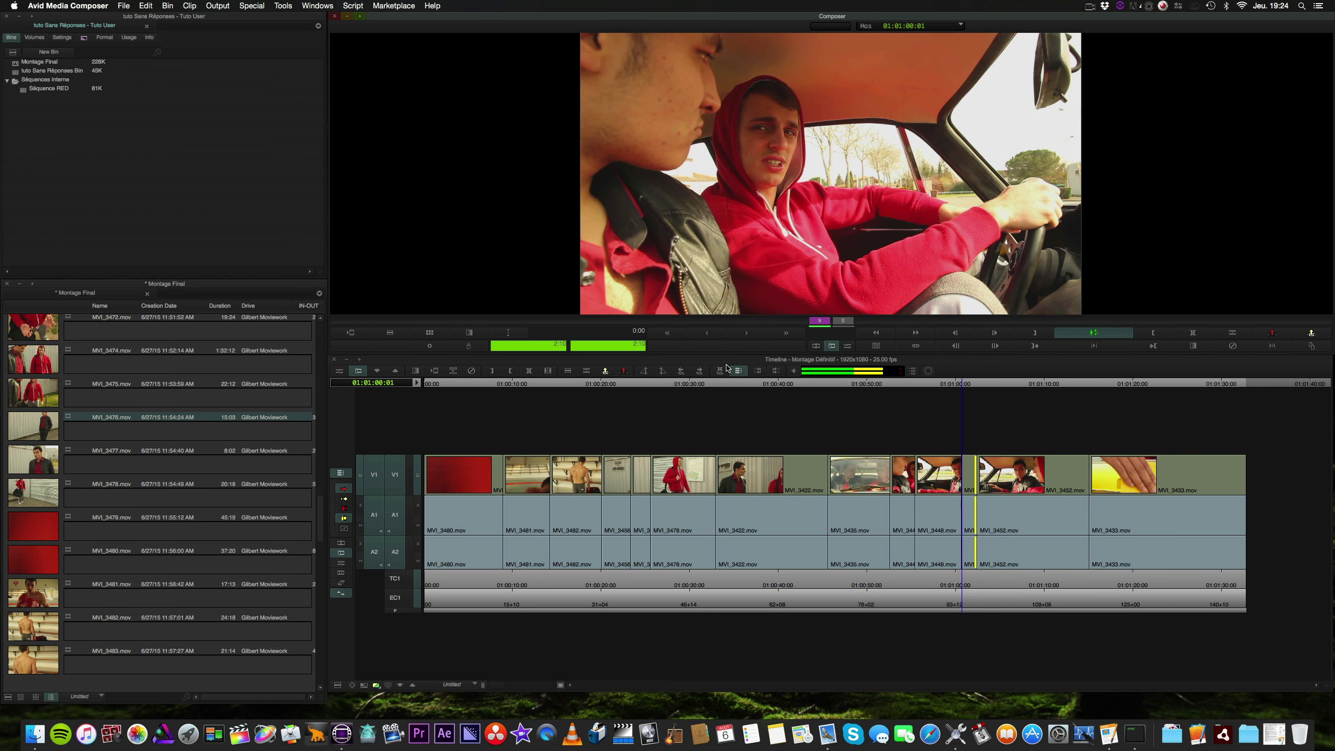
{"action": "left_click", "coordinate": [667, 662]}
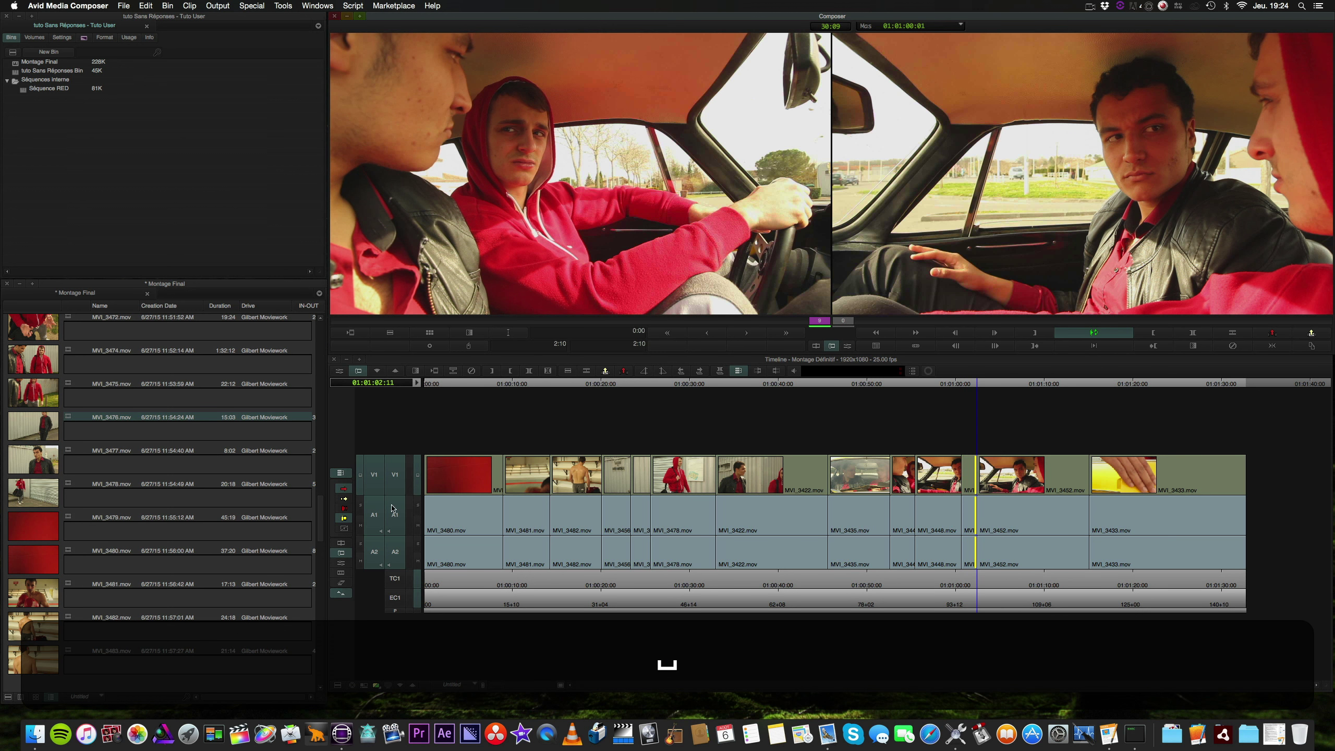
{"action": "left_click", "coordinate": [341, 547]}
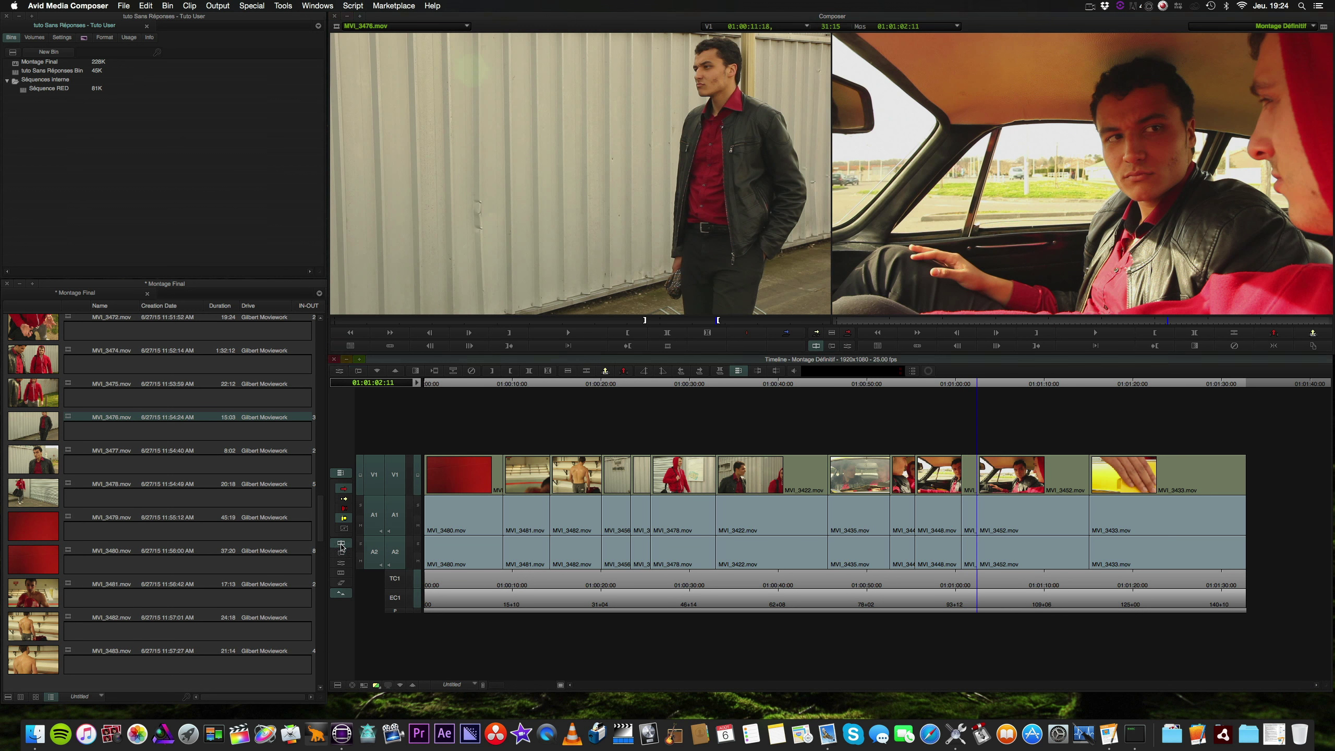
Play the sequence from about 01:00:59:00 through MVI_3452.mov to the yellow car door, stopping at 01:01:15:18
{"action": "left_click", "coordinate": [955, 385]}
{"action": "key", "text": "space"}
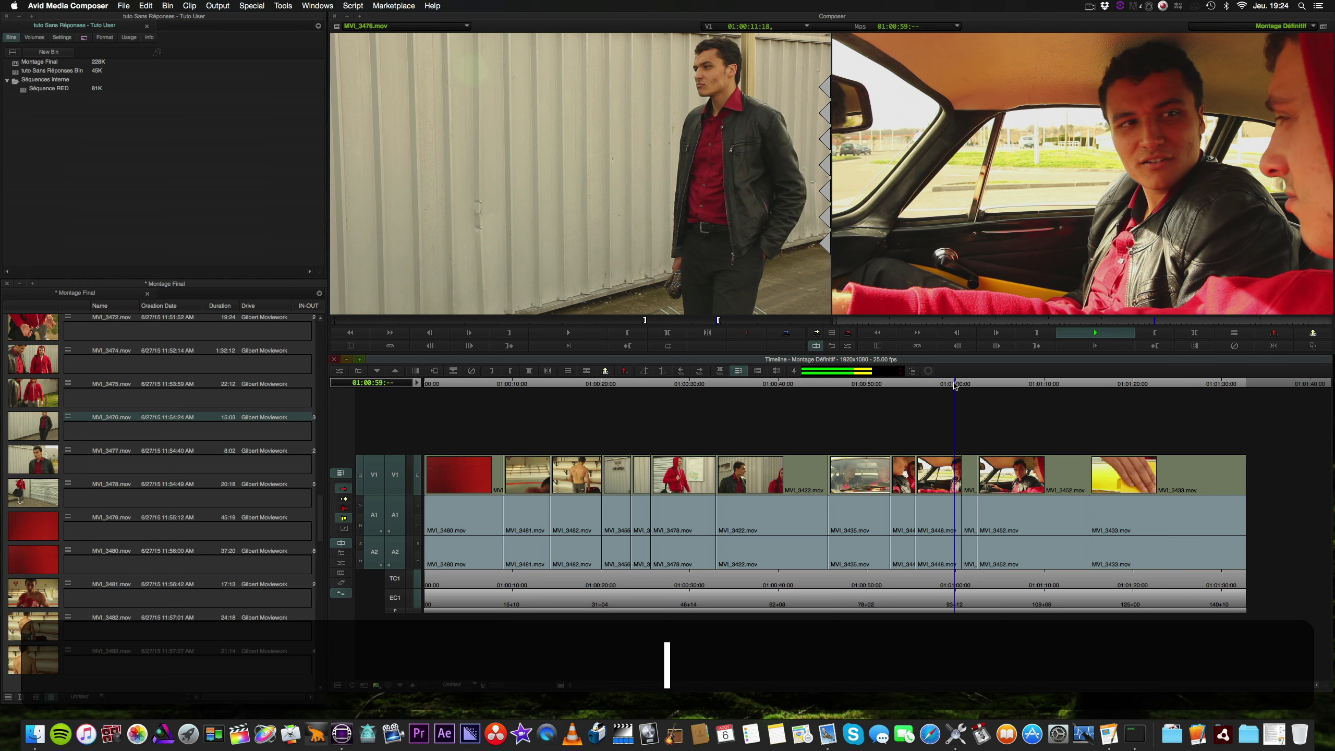
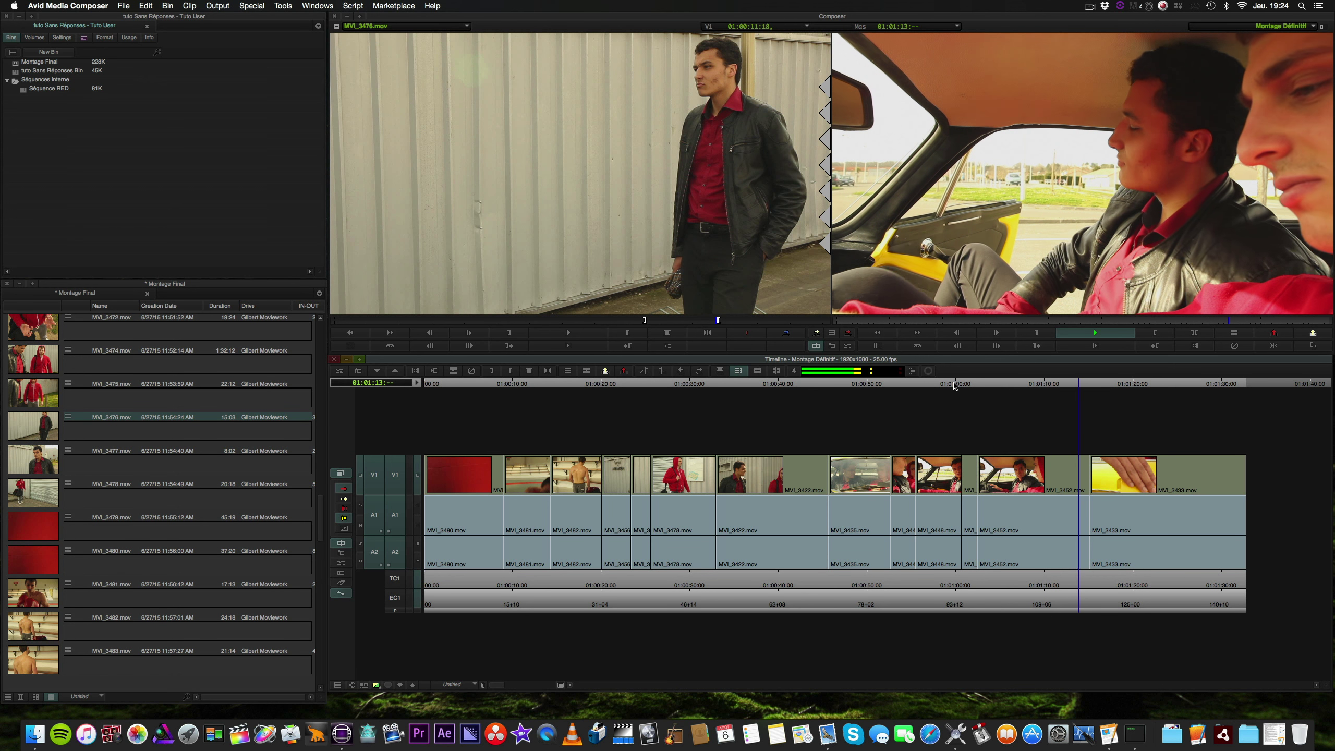
{"action": "key", "text": "k"}
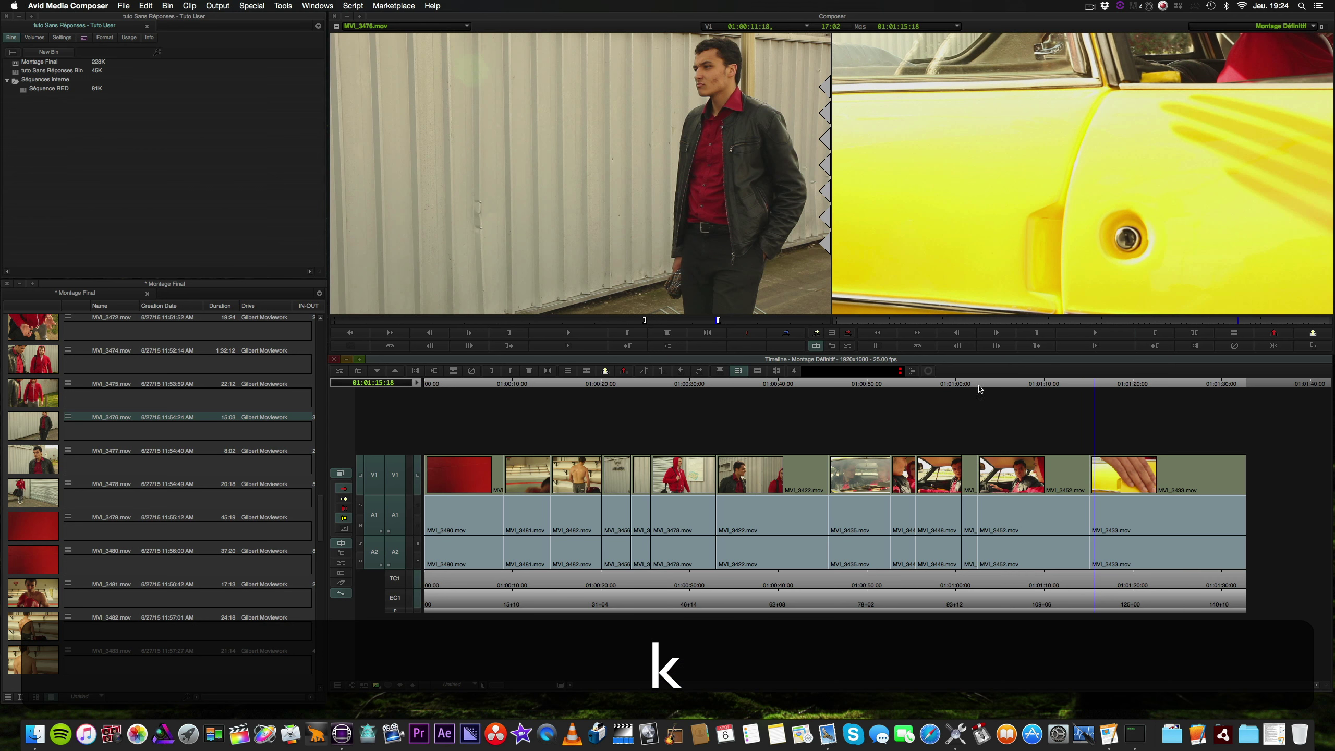
Extend the end of MVI_3452.mov by 17 frames at its cut to the yellow car door shot and preview the cut
{"action": "left_click", "coordinate": [1085, 479]}
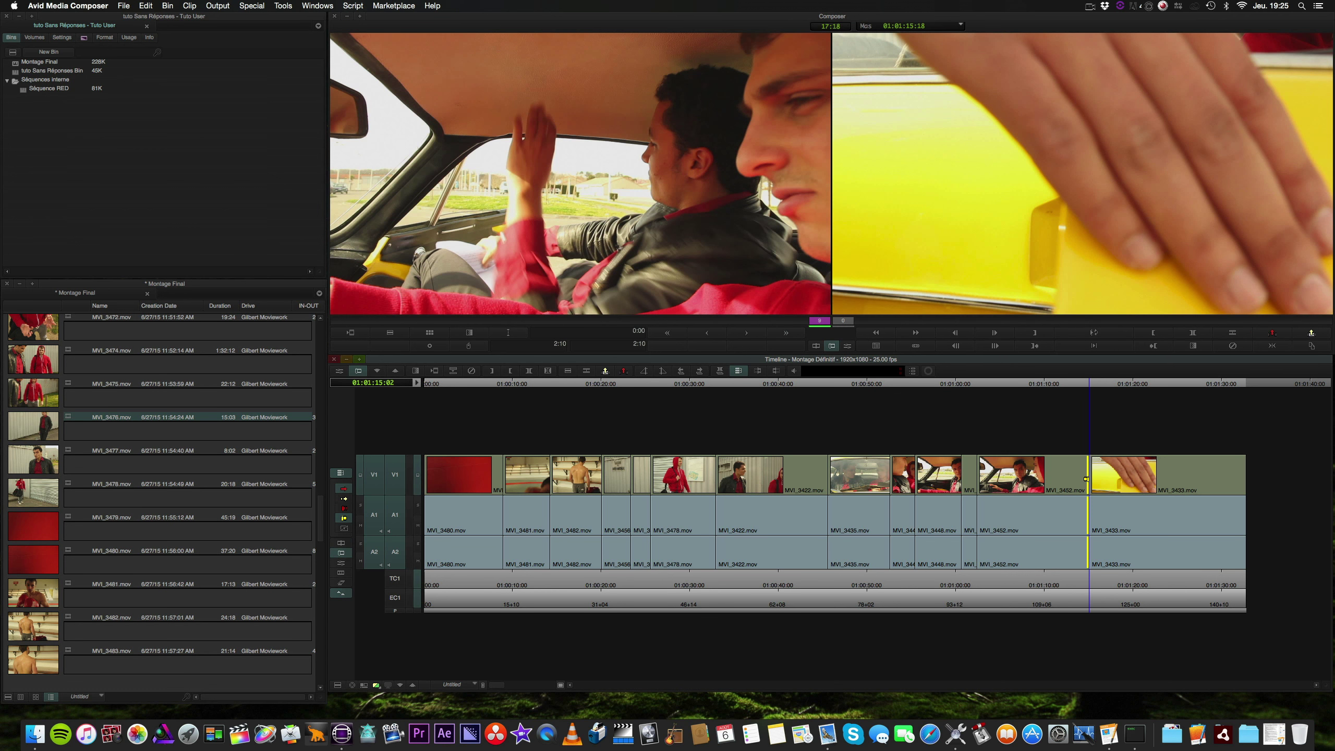
{"action": "left_click", "coordinate": [784, 333]}
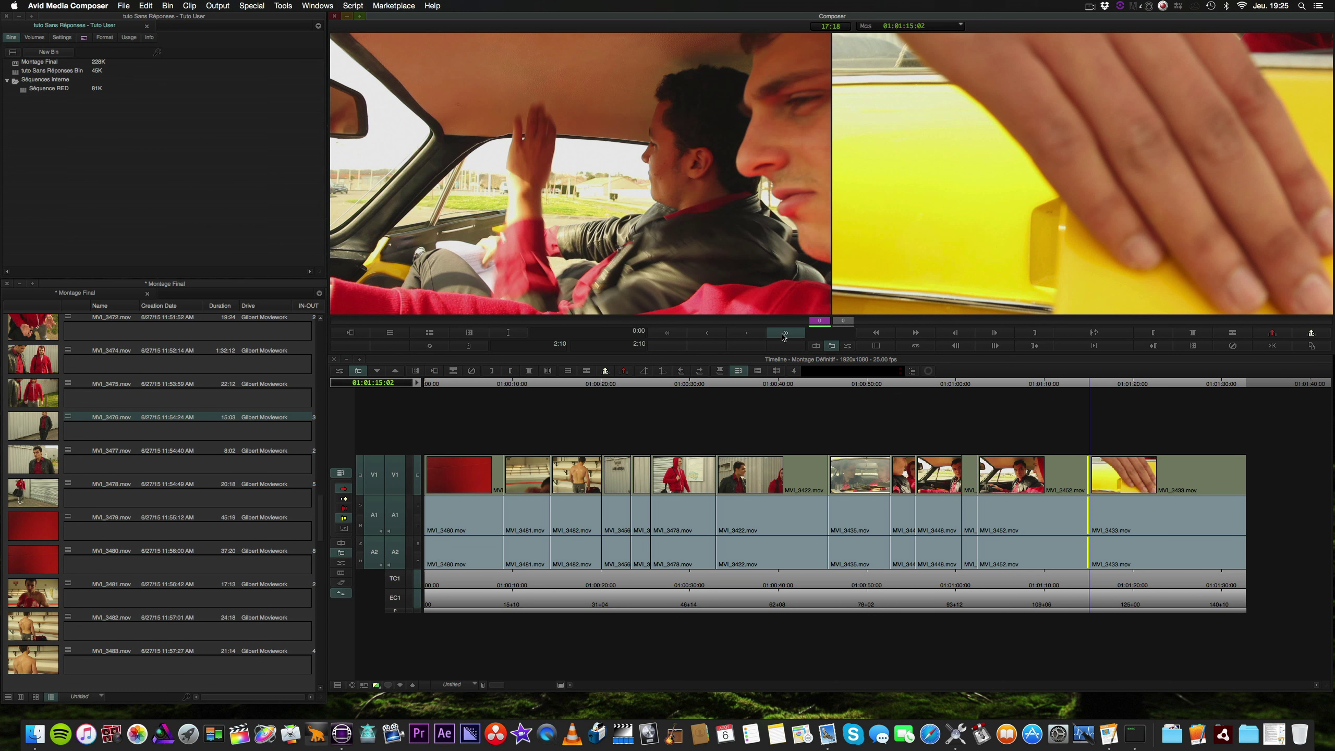
{"action": "left_click", "coordinate": [753, 333]}
{"action": "left_click", "coordinate": [753, 333]}
{"action": "left_click", "coordinate": [753, 333]}
{"action": "left_click", "coordinate": [753, 333]}
{"action": "left_click", "coordinate": [754, 333]}
{"action": "left_click", "coordinate": [753, 332]}
{"action": "left_click", "coordinate": [753, 333]}
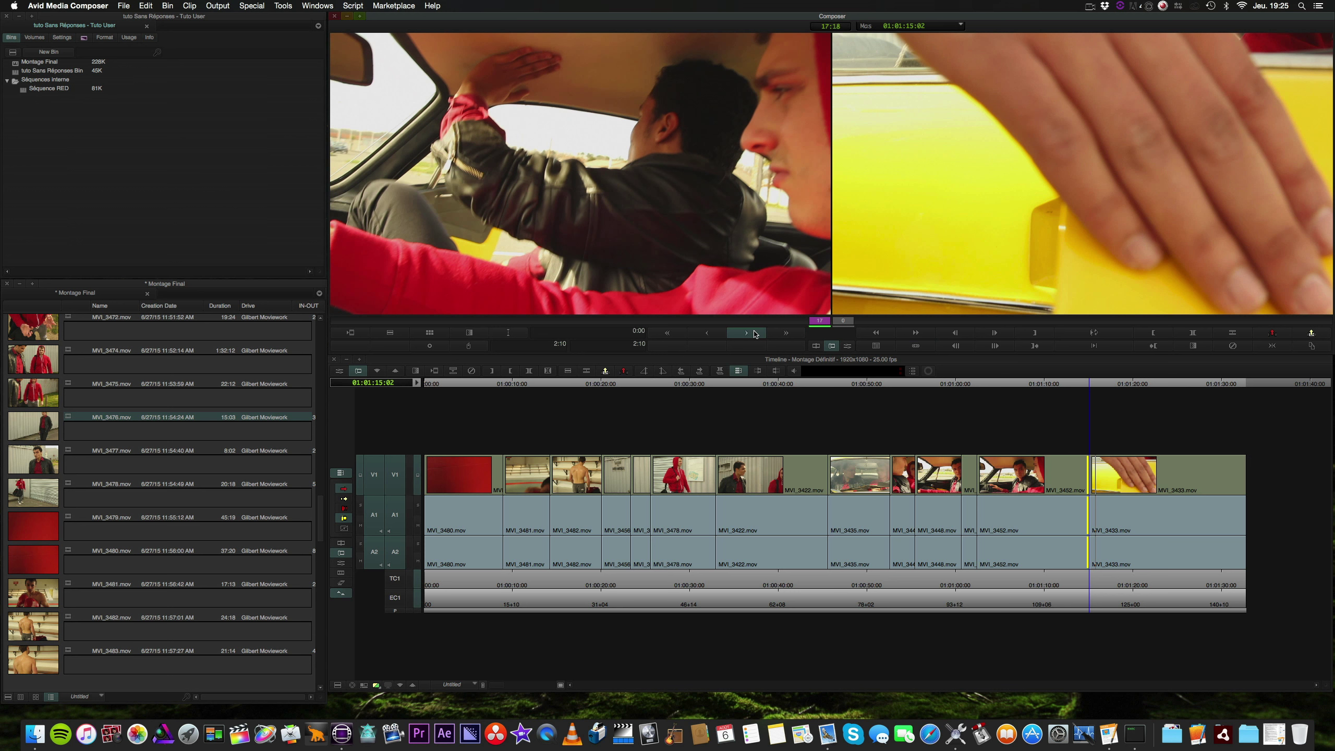
{"action": "key", "text": "space"}
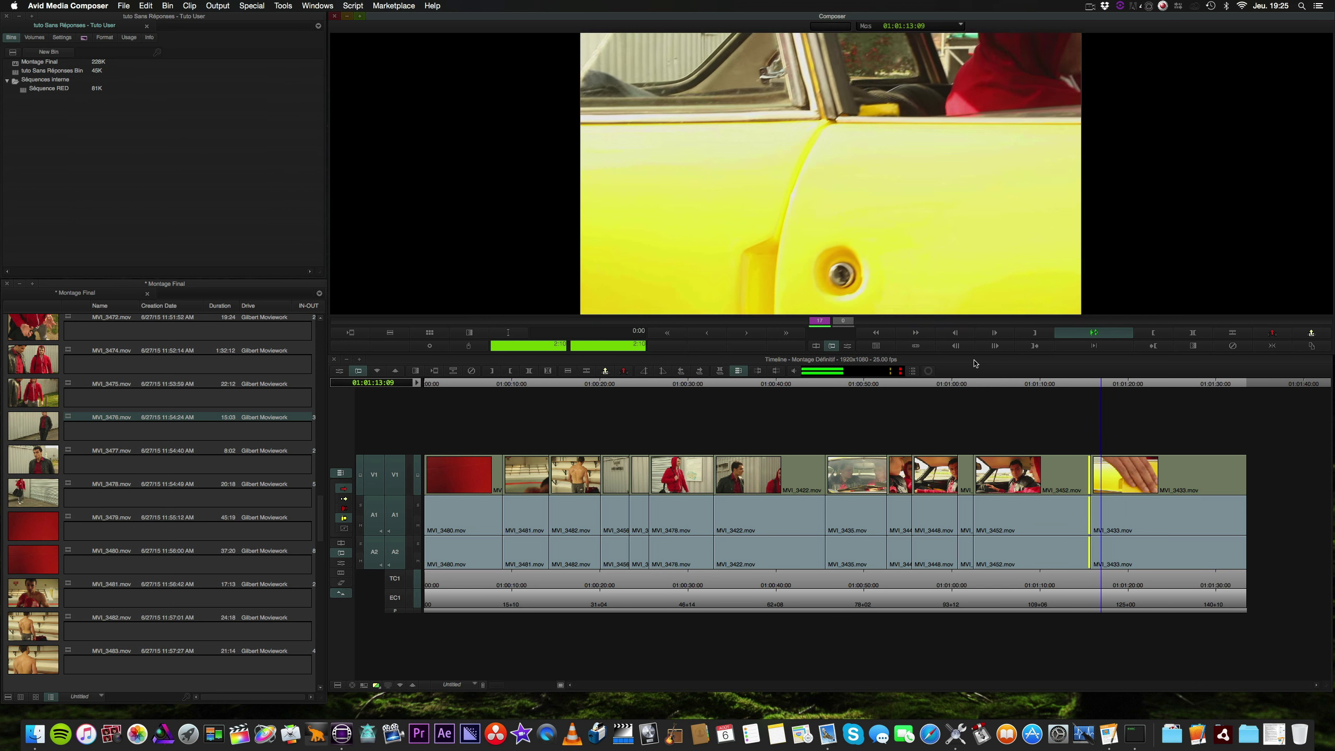
{"action": "key", "text": "space"}
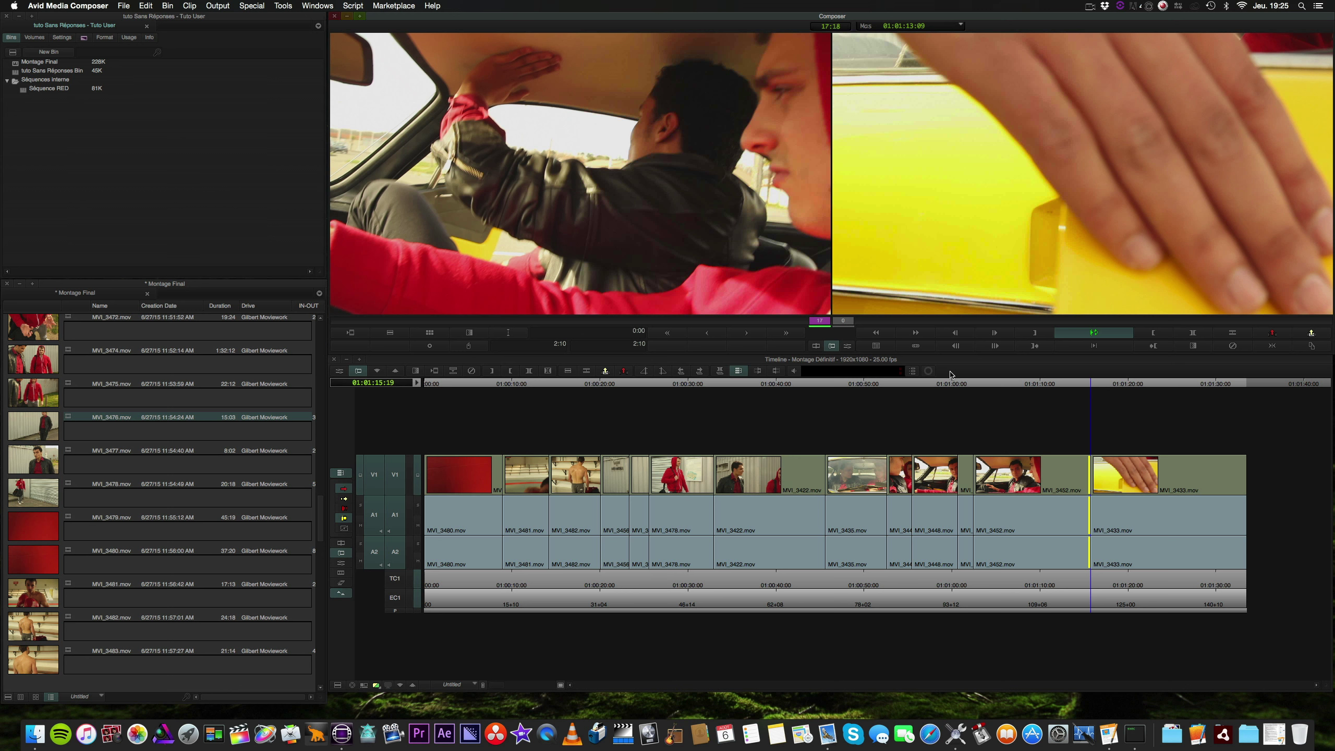
Play the opening red-mat shot from the start of the sequence and move on to just before its cut to MVI_3481.mov
{"action": "left_click", "coordinate": [334, 547]}
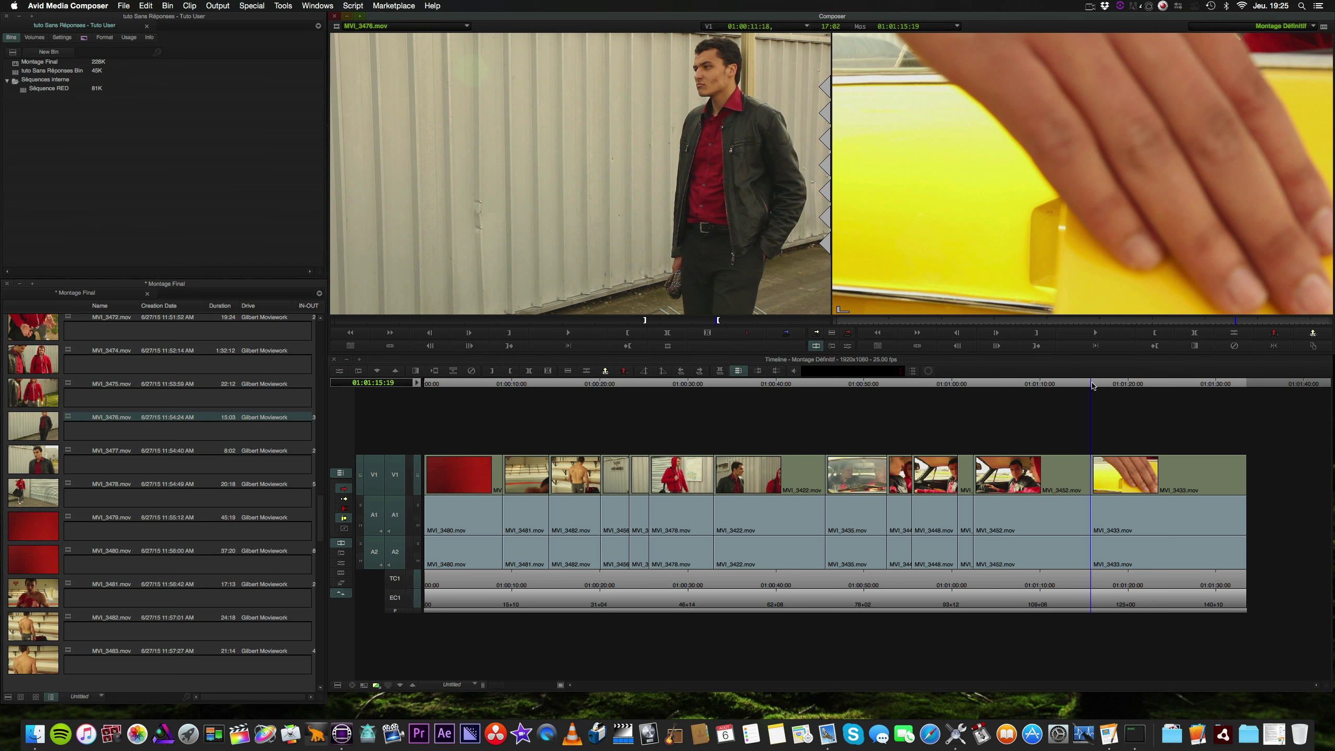
{"action": "left_click_drag", "start_coordinate": [1092, 387], "coordinate": [413, 432]}
{"action": "key", "text": "space"}
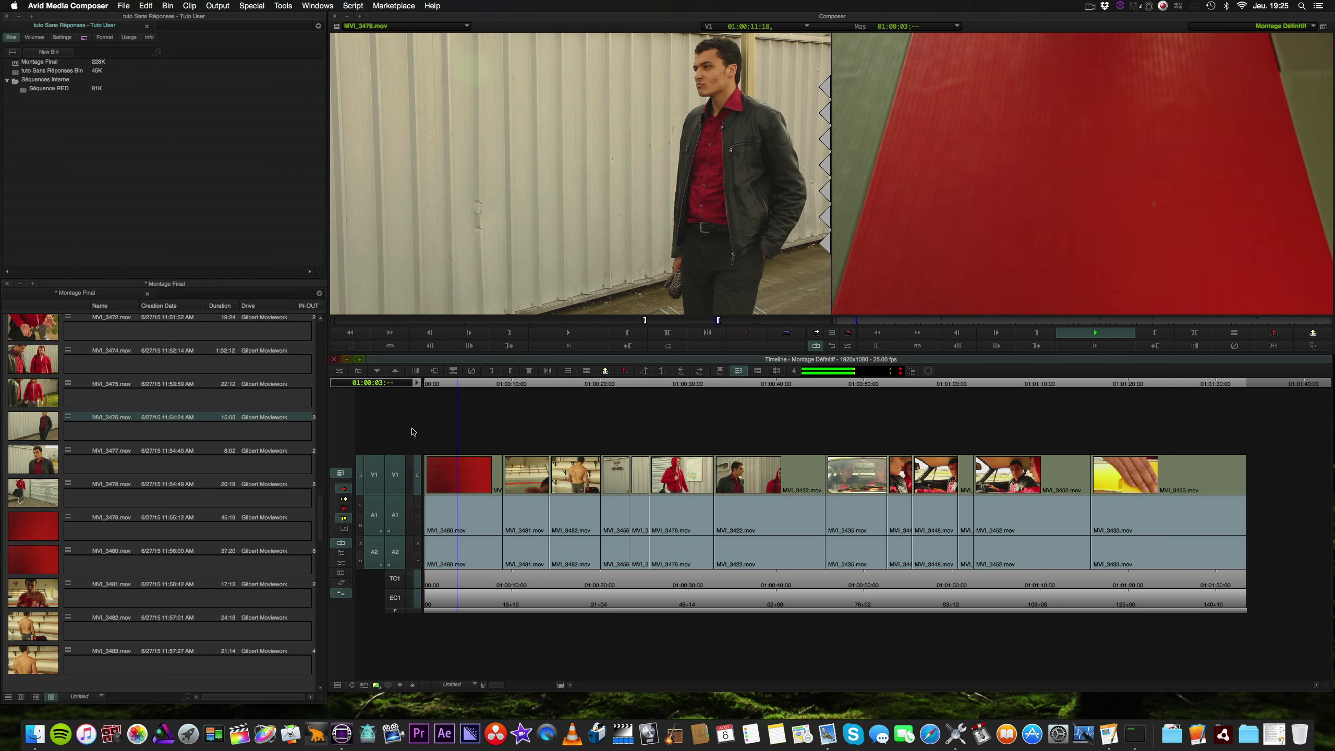
{"action": "key", "text": "k"}
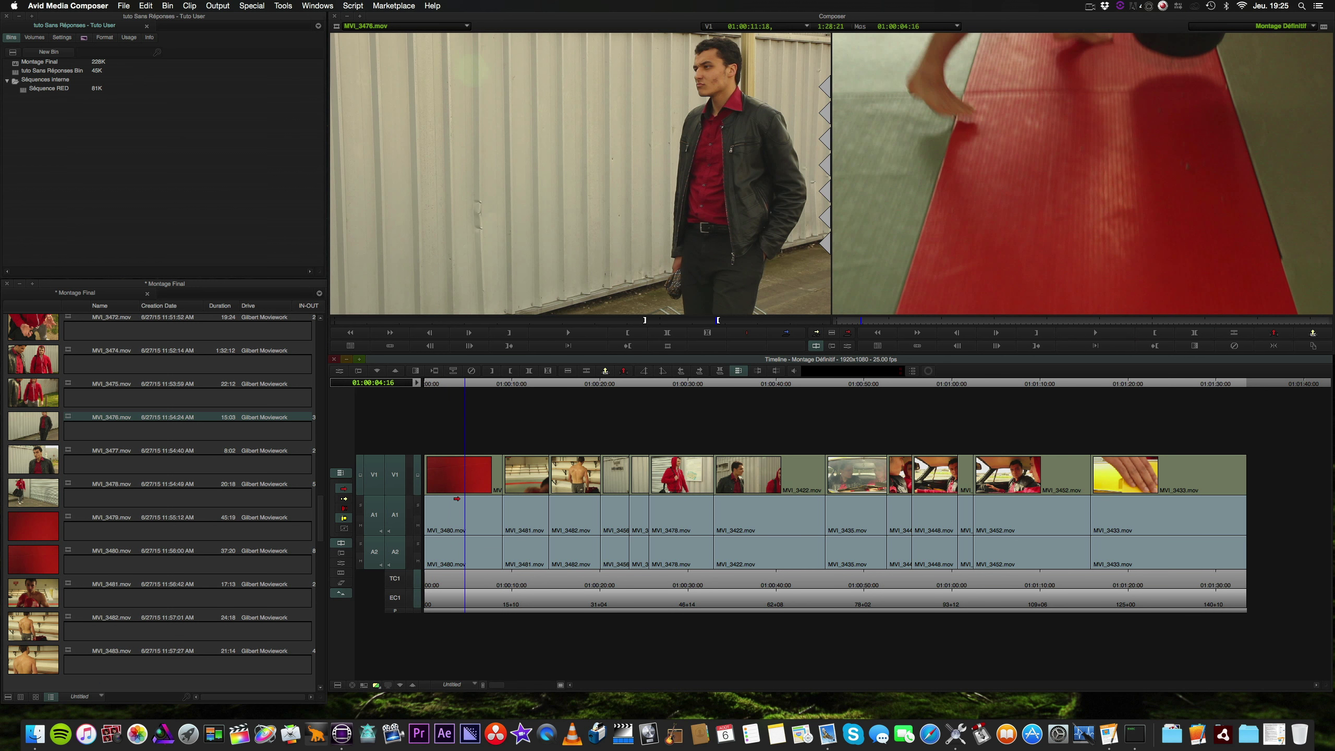
{"action": "left_click", "coordinate": [491, 383]}
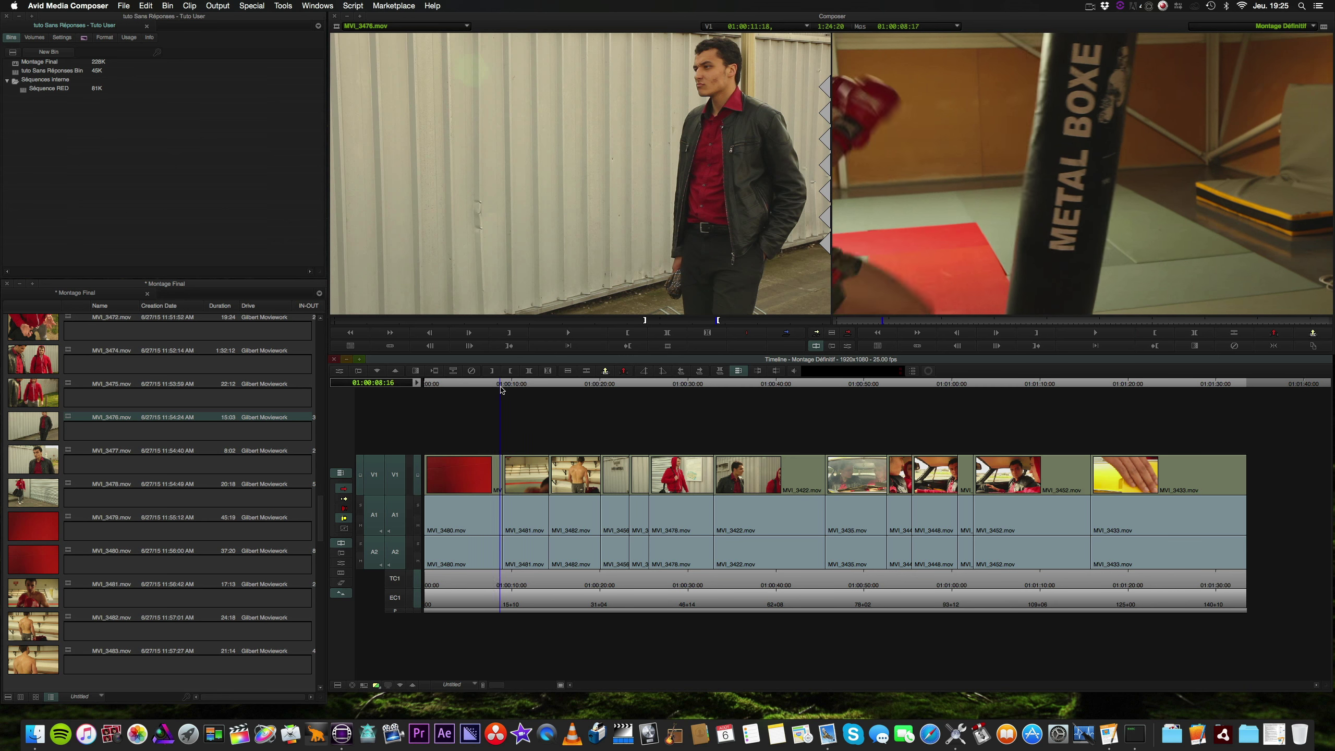
Add three new audio tracks, A3 to A5, to the sequence
{"action": "right_click", "coordinate": [486, 635]}
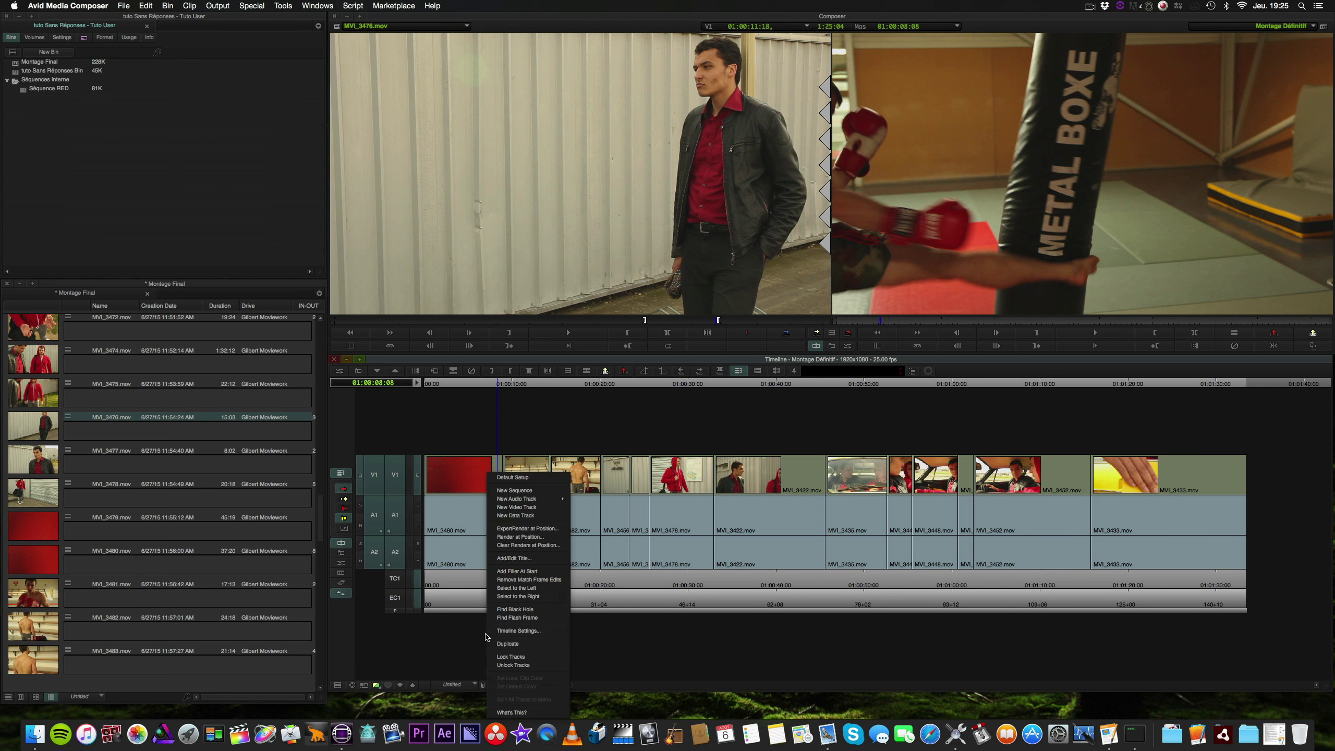
{"action": "left_click", "coordinate": [447, 660]}
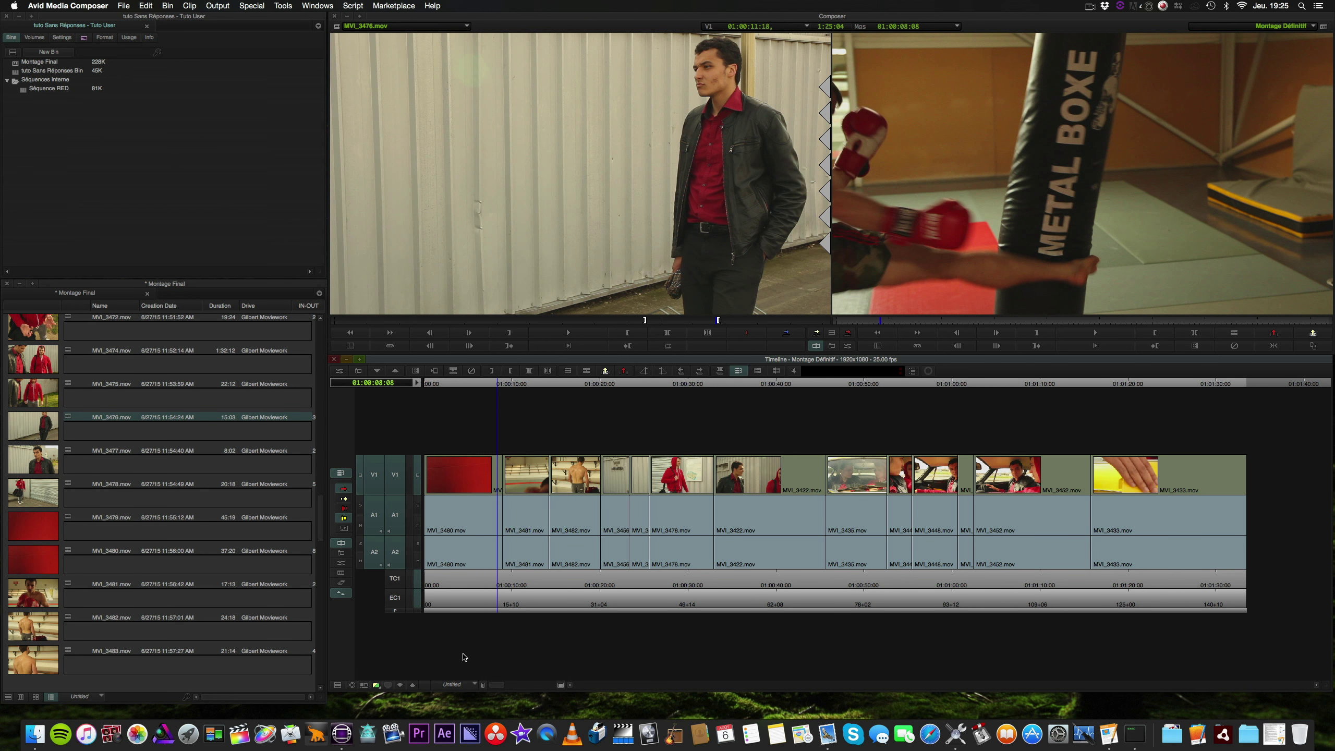
{"action": "key", "text": "super+u"}
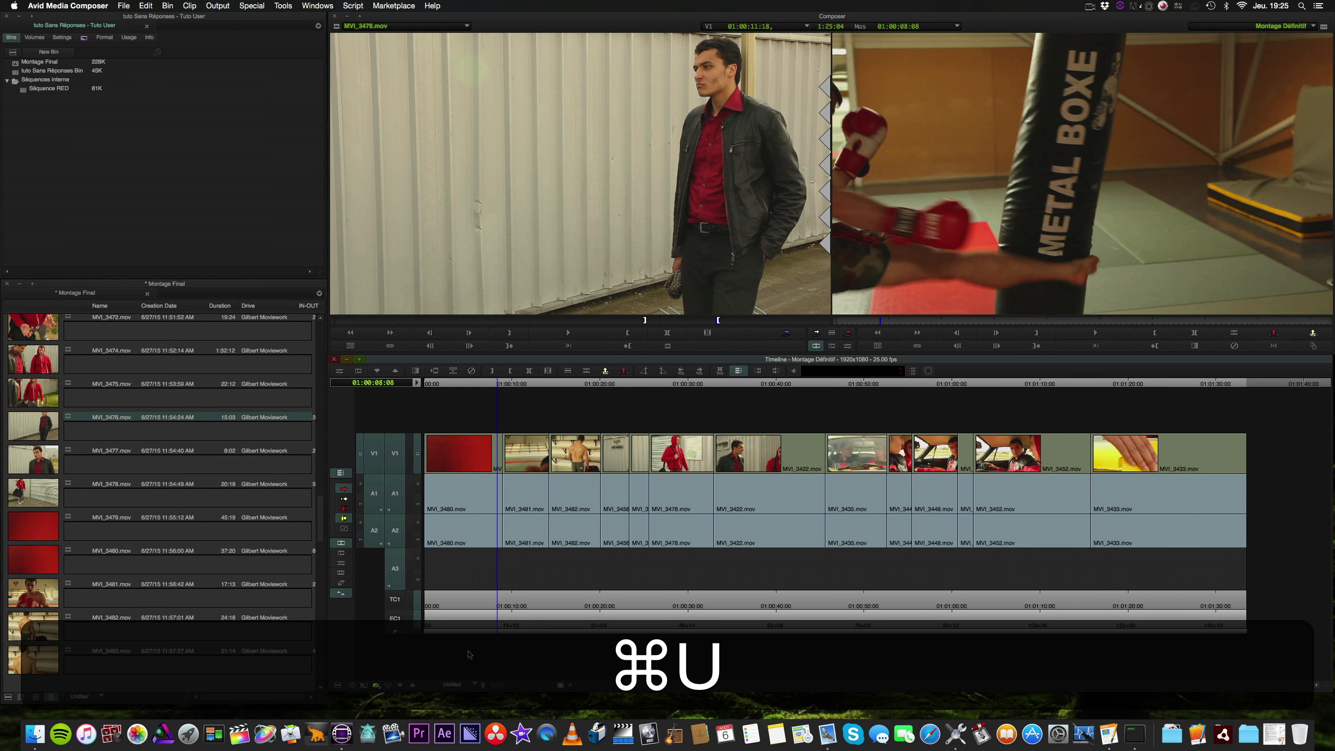
{"action": "key", "text": "super+u"}
{"action": "key", "text": "super+u"}
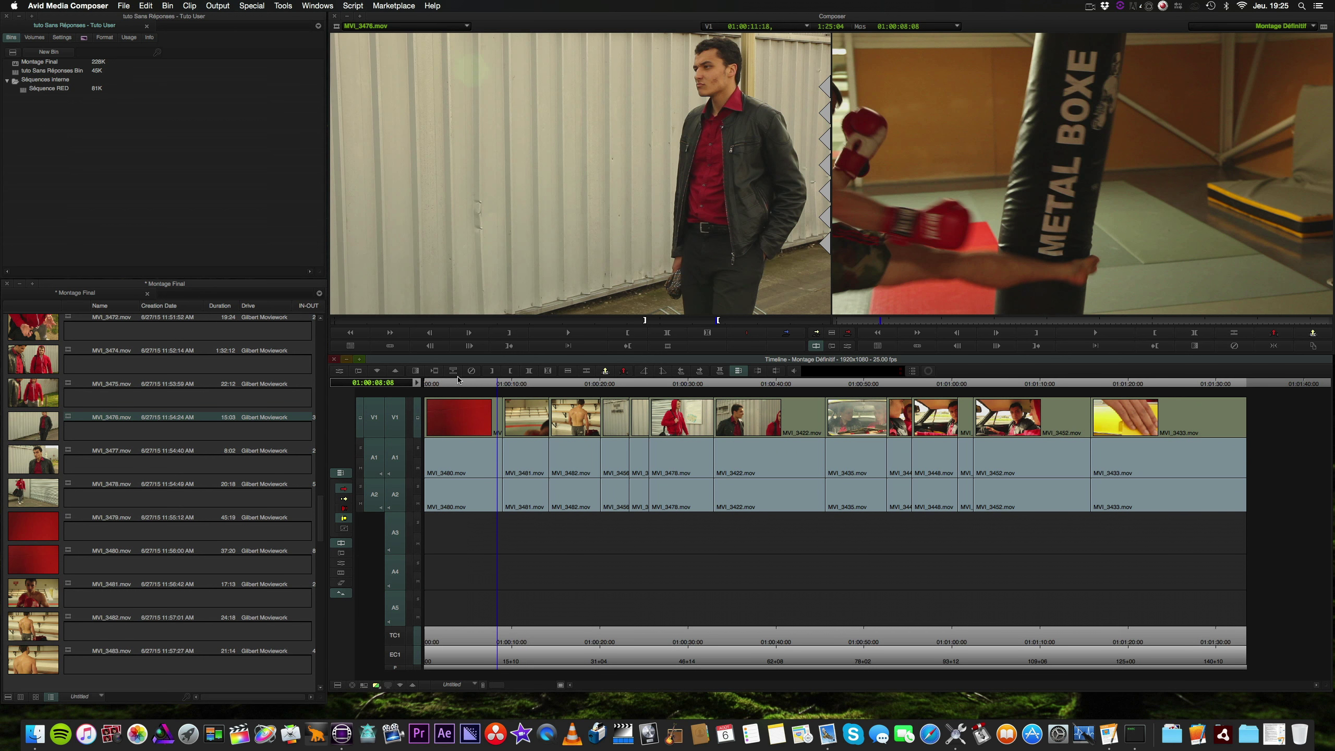
Reduce the height of the timeline tracks in six increments
{"action": "left_click", "coordinate": [470, 387]}
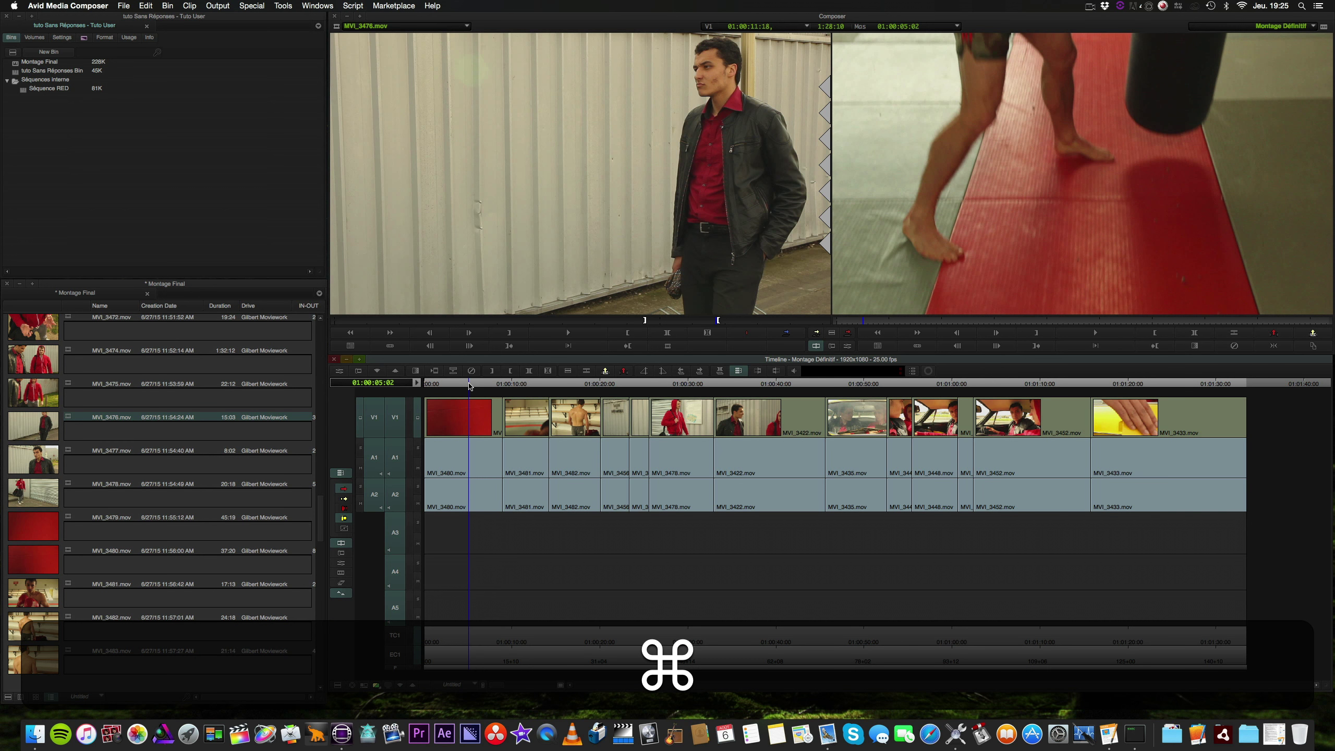
{"action": "key", "text": "super+k"}
{"action": "key", "text": "super+k"}
{"action": "key", "text": "super+k"}
{"action": "key", "text": "super+k"}
{"action": "key", "text": "super+k"}
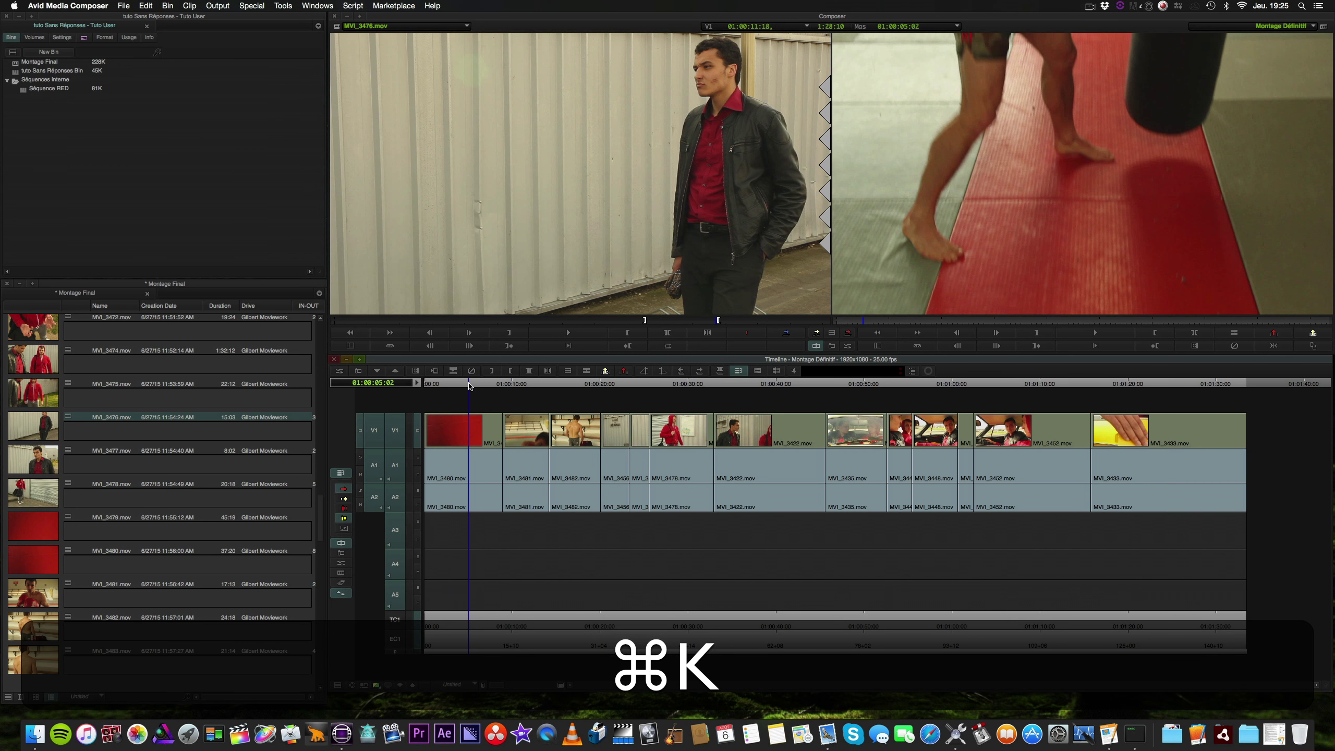
{"action": "key", "text": "super+k"}
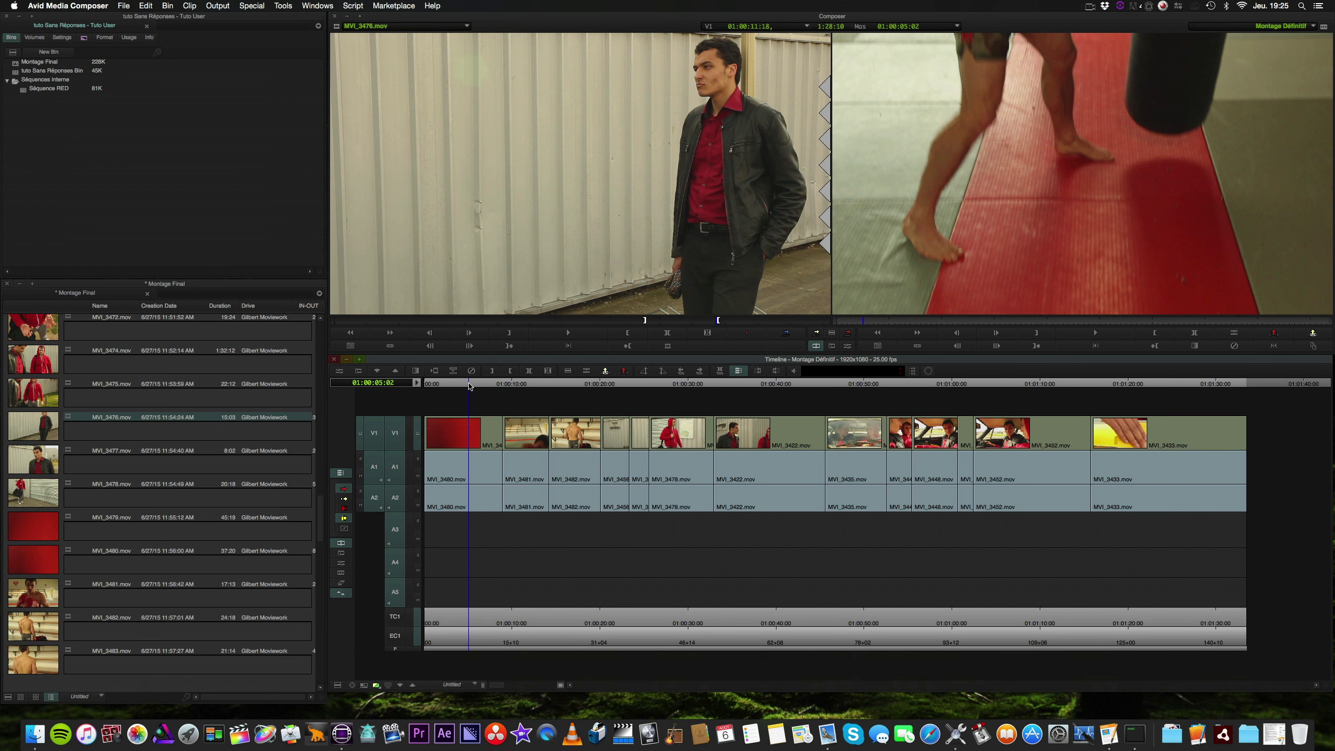
Play across the cut from MVI_3480.mov into MVI_3481.mov, and return to the start of MVI_3481.mov at 01:00:09:00
{"action": "key", "text": "l"}
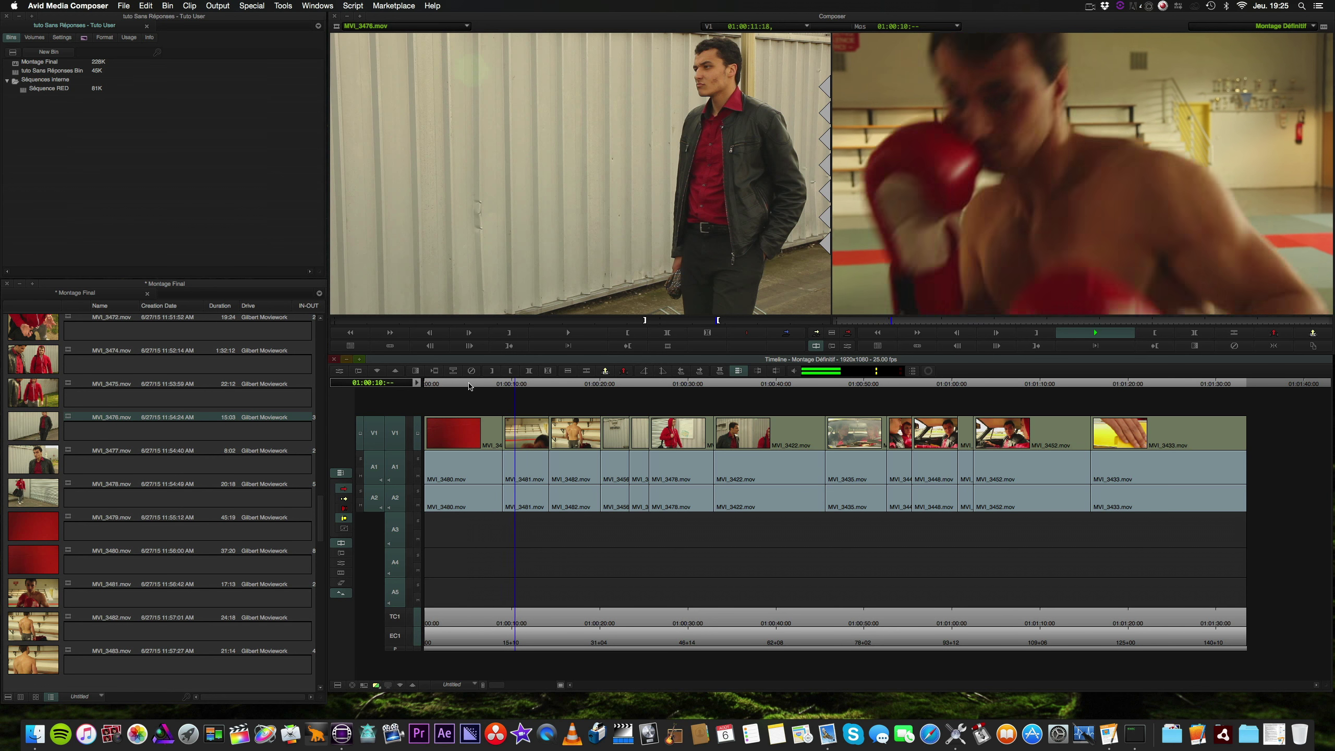
{"action": "key", "text": "k"}
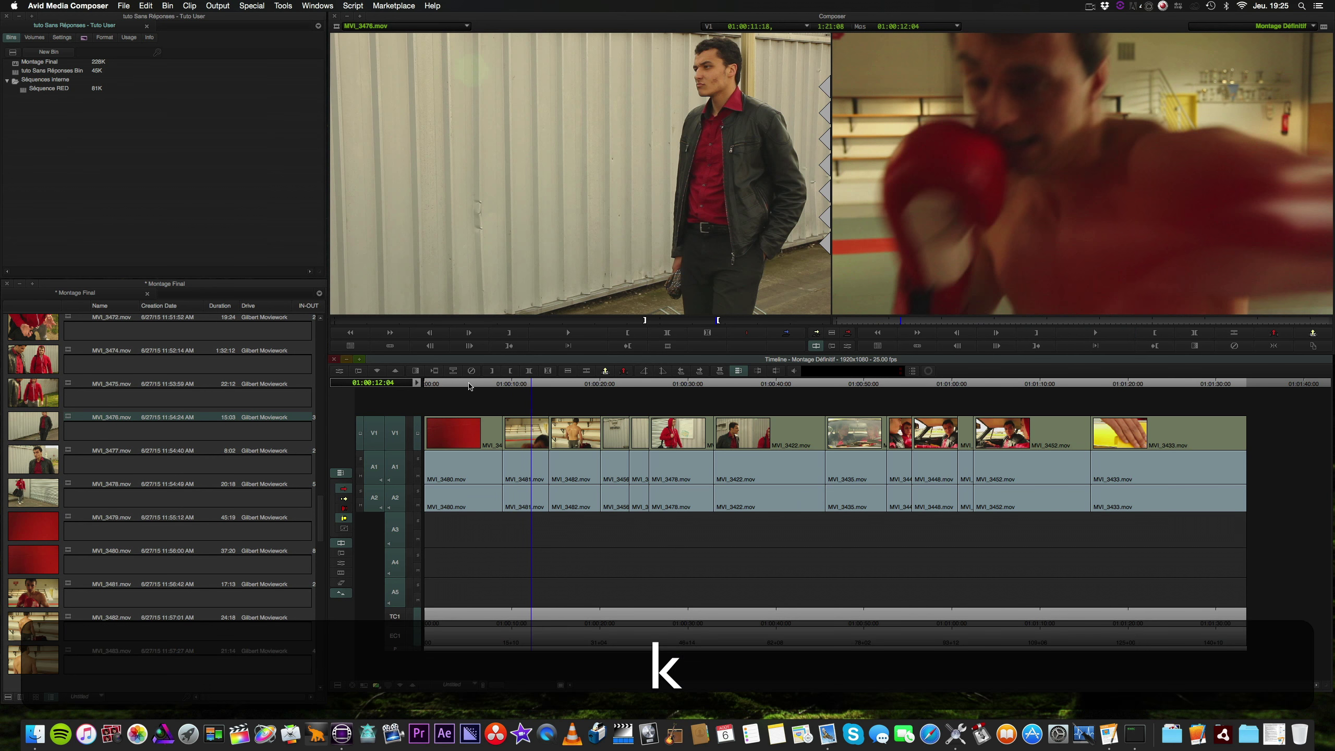
{"action": "left_click", "coordinate": [503, 384]}
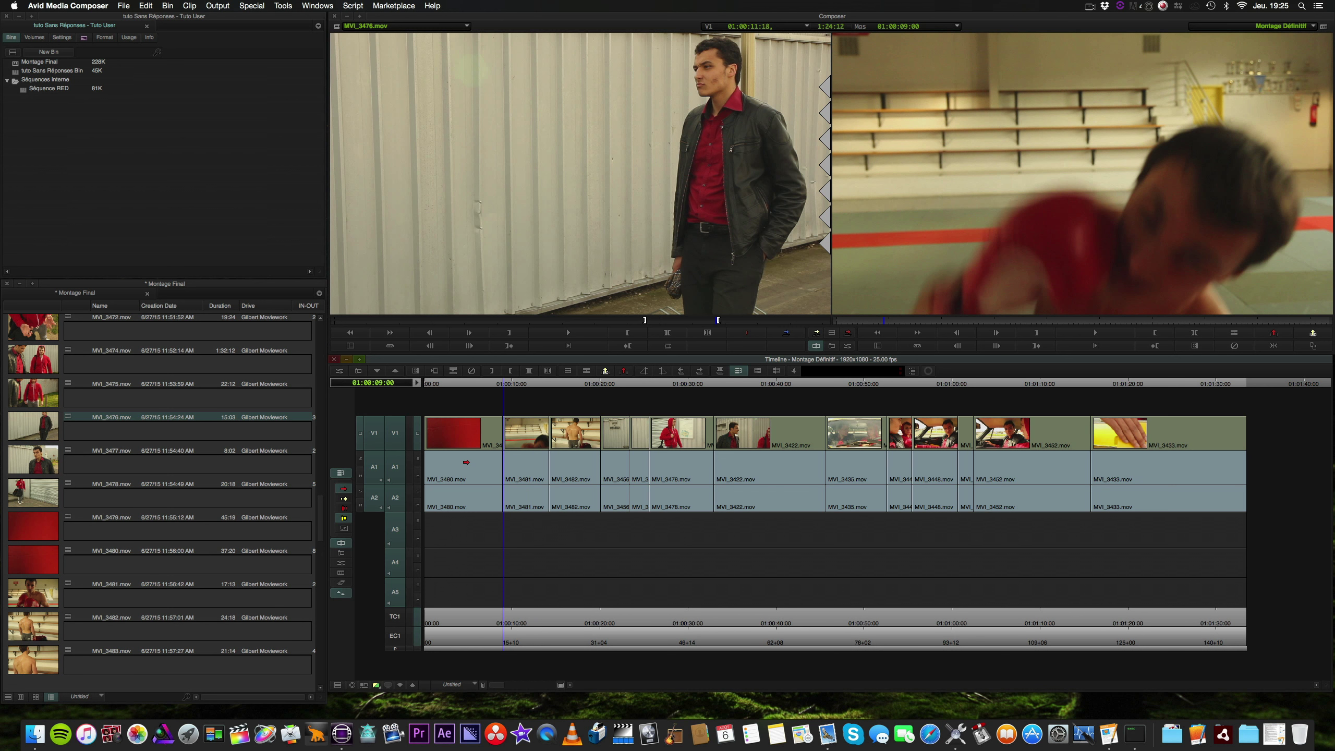
Display the waveforms on the audio clips and move to 01:00:10:22 within MVI_3481.mov
{"action": "left_click", "coordinate": [337, 685]}
{"action": "mouse_move", "coordinate": [403, 613]}
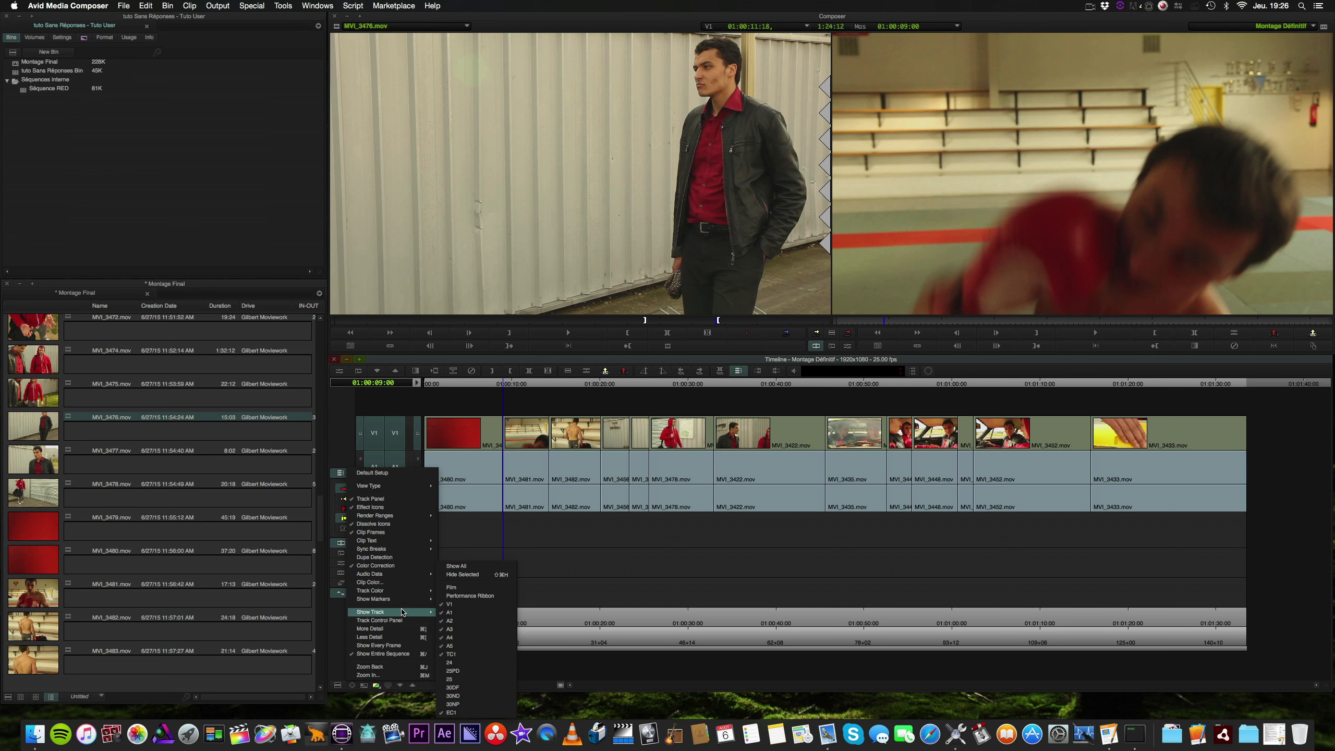
{"action": "mouse_move", "coordinate": [407, 576]}
{"action": "left_click", "coordinate": [483, 583]}
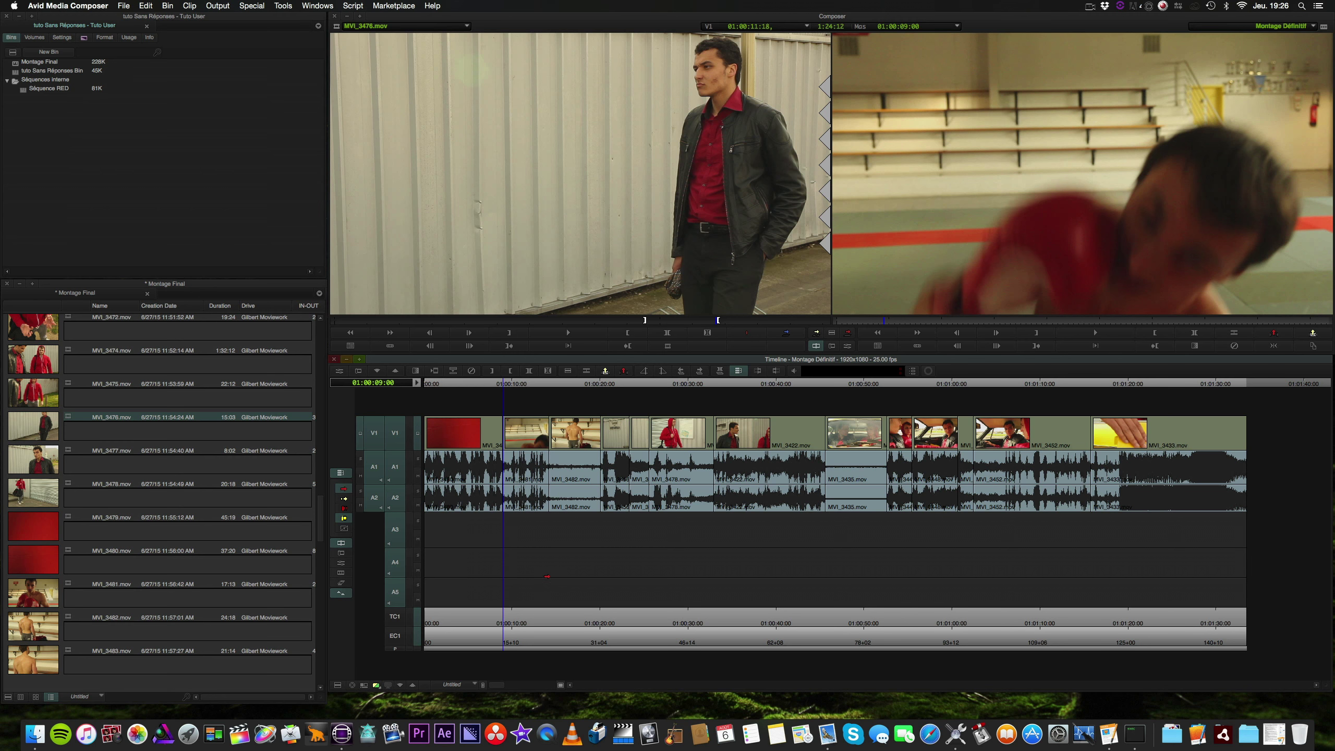
{"action": "left_click_drag", "start_coordinate": [508, 390], "coordinate": [520, 387]}
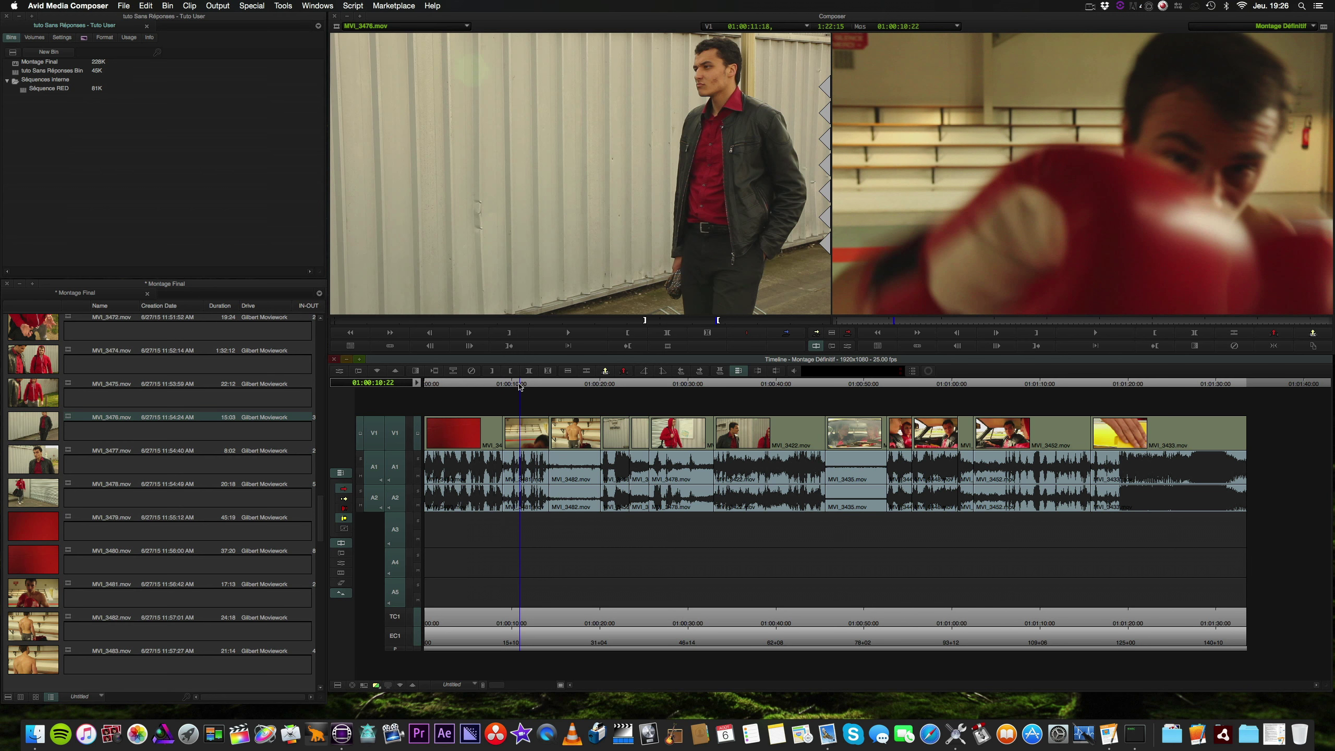
Move both audio segments of MVI_3480.mov from A1 and A2 straight down to A3 and A4, keeping their timing
{"action": "left_click", "coordinate": [467, 461]}
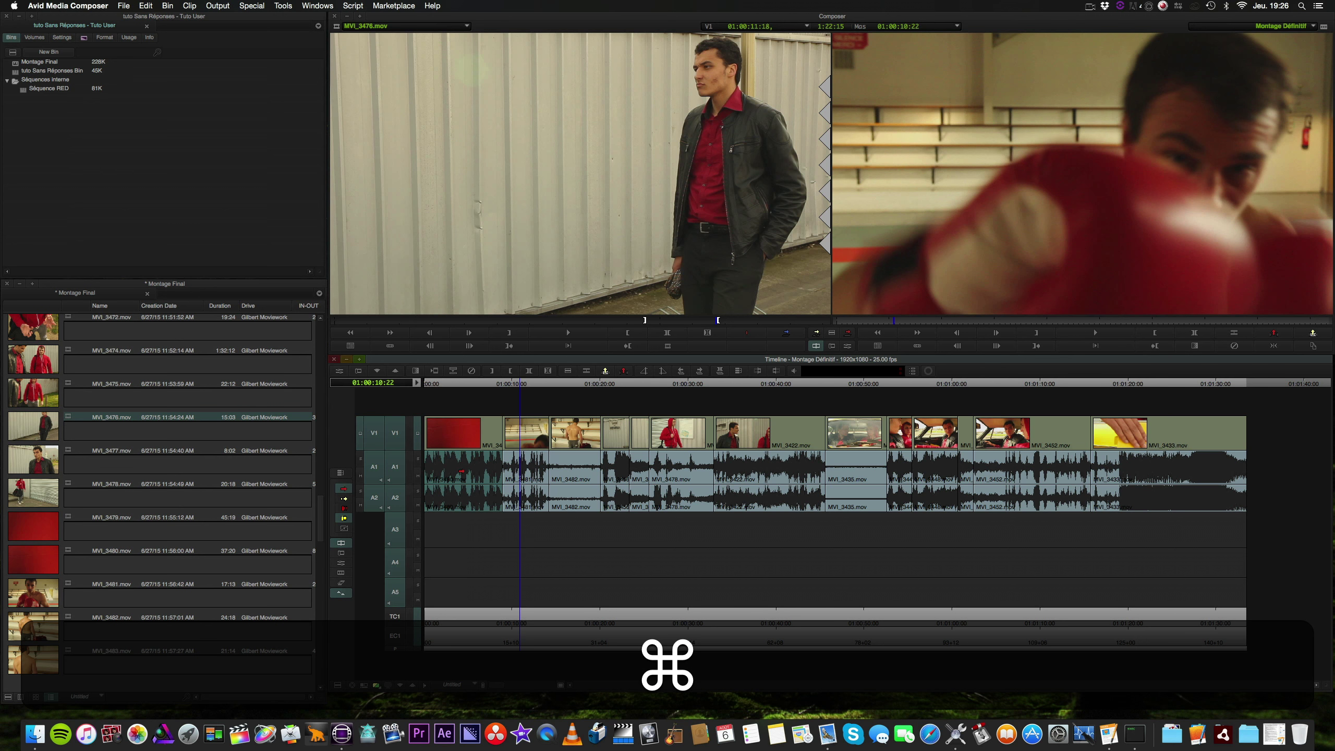
{"action": "left_click_drag", "start_coordinate": [461, 475], "coordinate": [461, 520]}
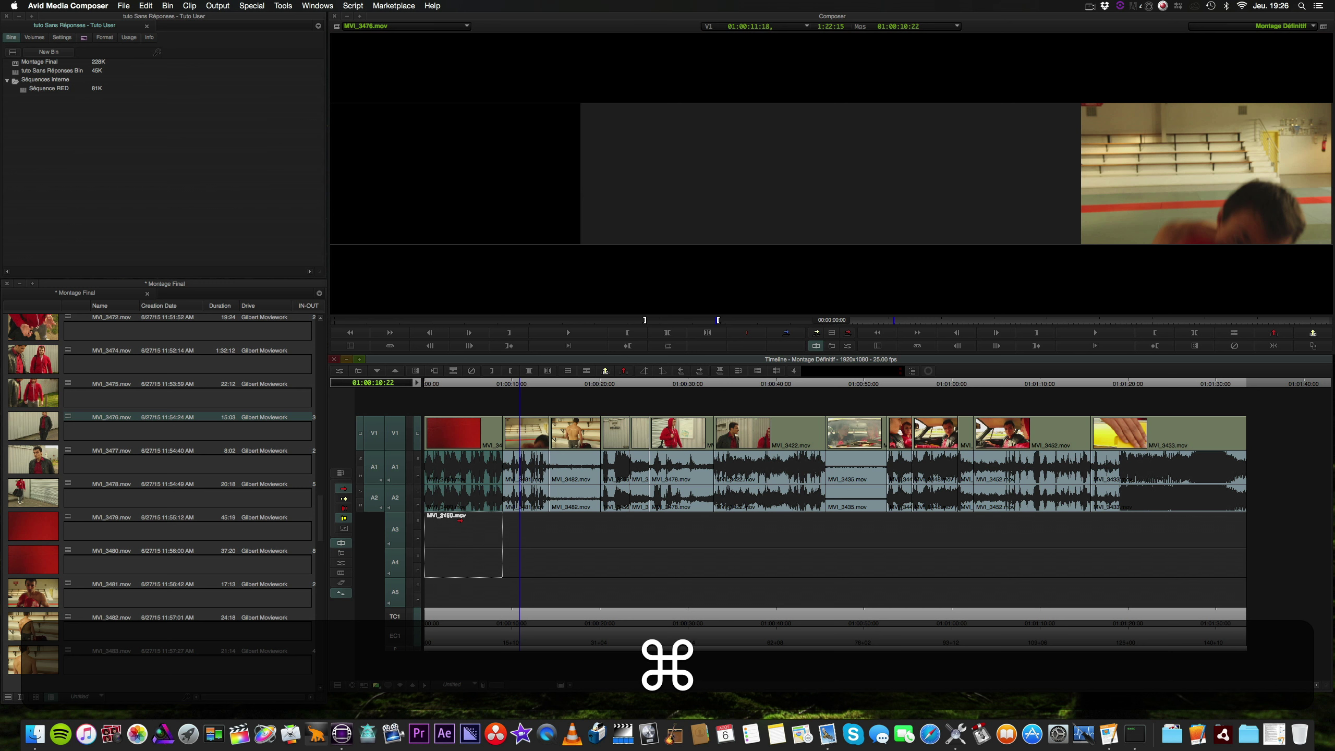
{"action": "left_click_drag", "start_coordinate": [460, 520], "coordinate": [460, 520]}
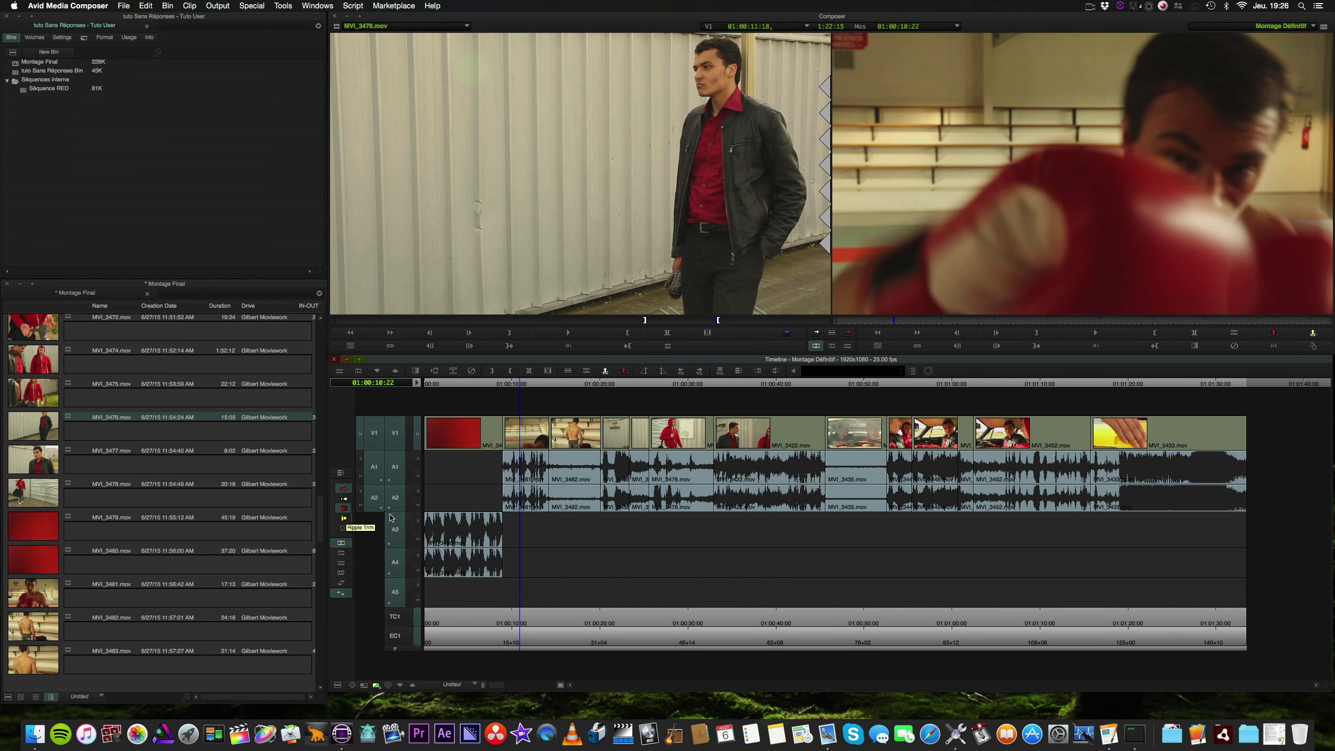
With V1, A1 and A2 deselected, extend the end of MVI_3480.mov's audio on A3 and A4 to the end of MVI_3481.mov at 01:00:14:05
{"action": "left_click", "coordinate": [397, 504]}
{"action": "left_click", "coordinate": [396, 468]}
{"action": "left_click", "coordinate": [397, 434]}
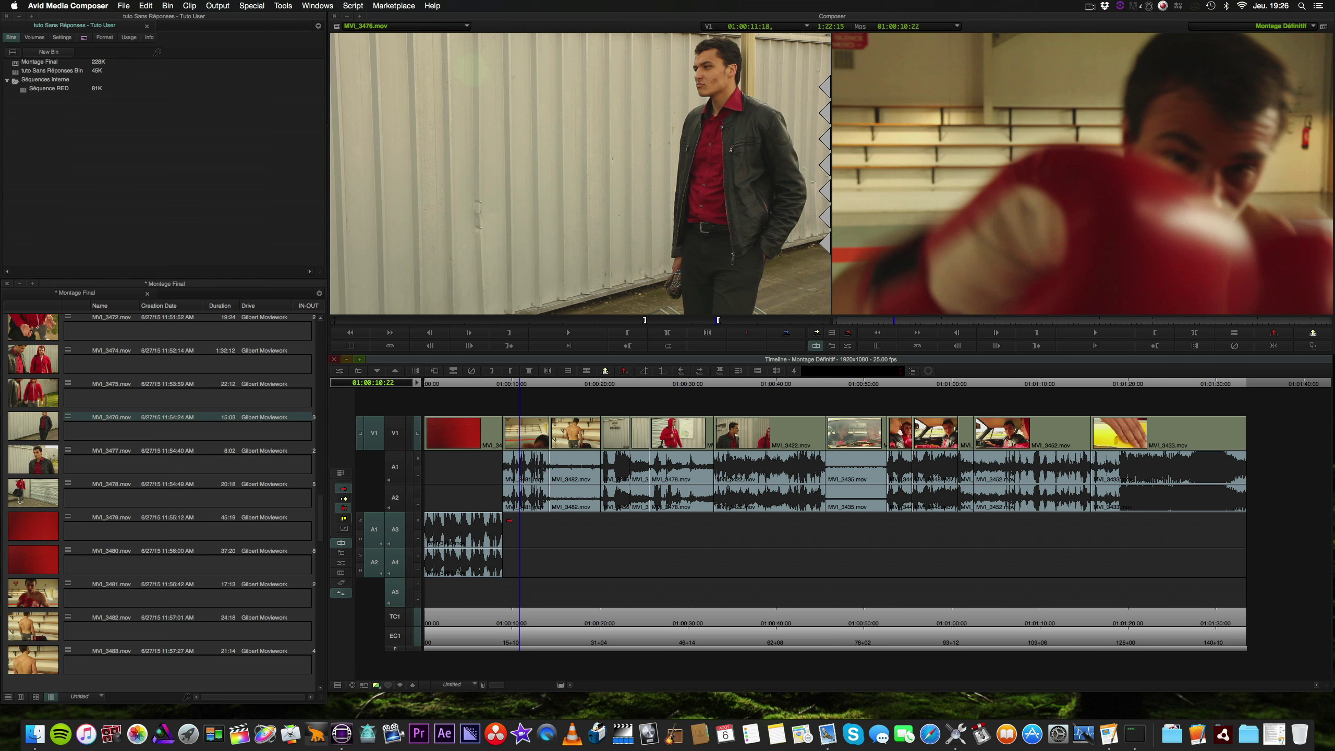
{"action": "left_click", "coordinate": [498, 539]}
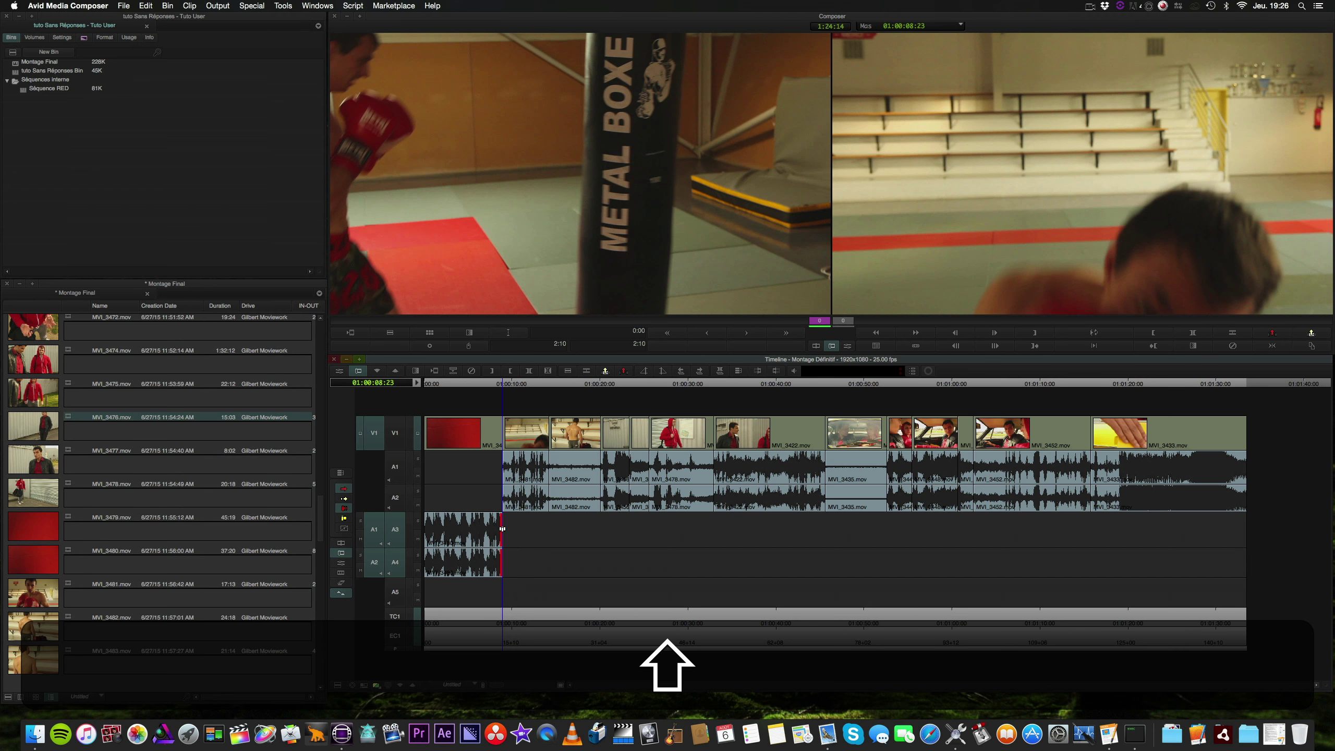
{"action": "left_click_drag", "start_coordinate": [502, 528], "coordinate": [543, 534]}
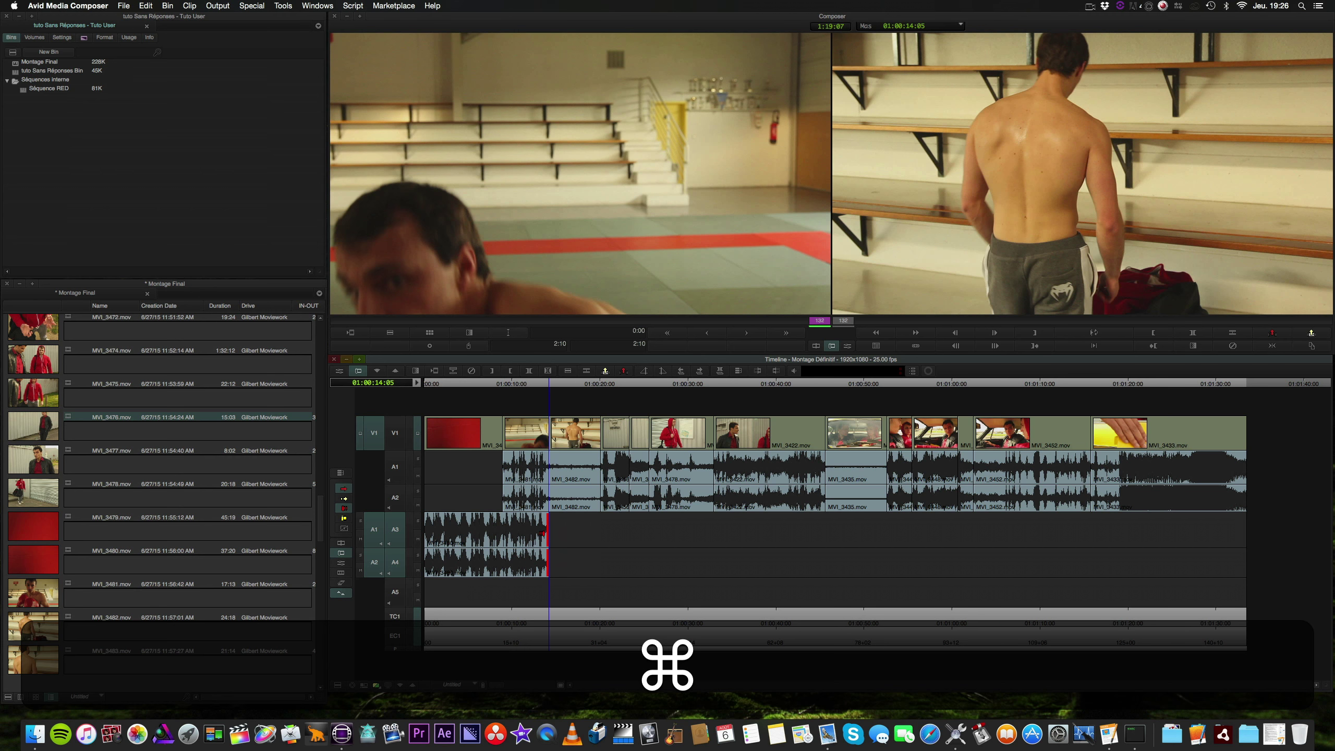
Play the sequence from about 01:00:08 through the overlapping audio and into the red-hoodie door shot, stopping at 01:00:21:18
{"action": "left_click", "coordinate": [504, 384]}
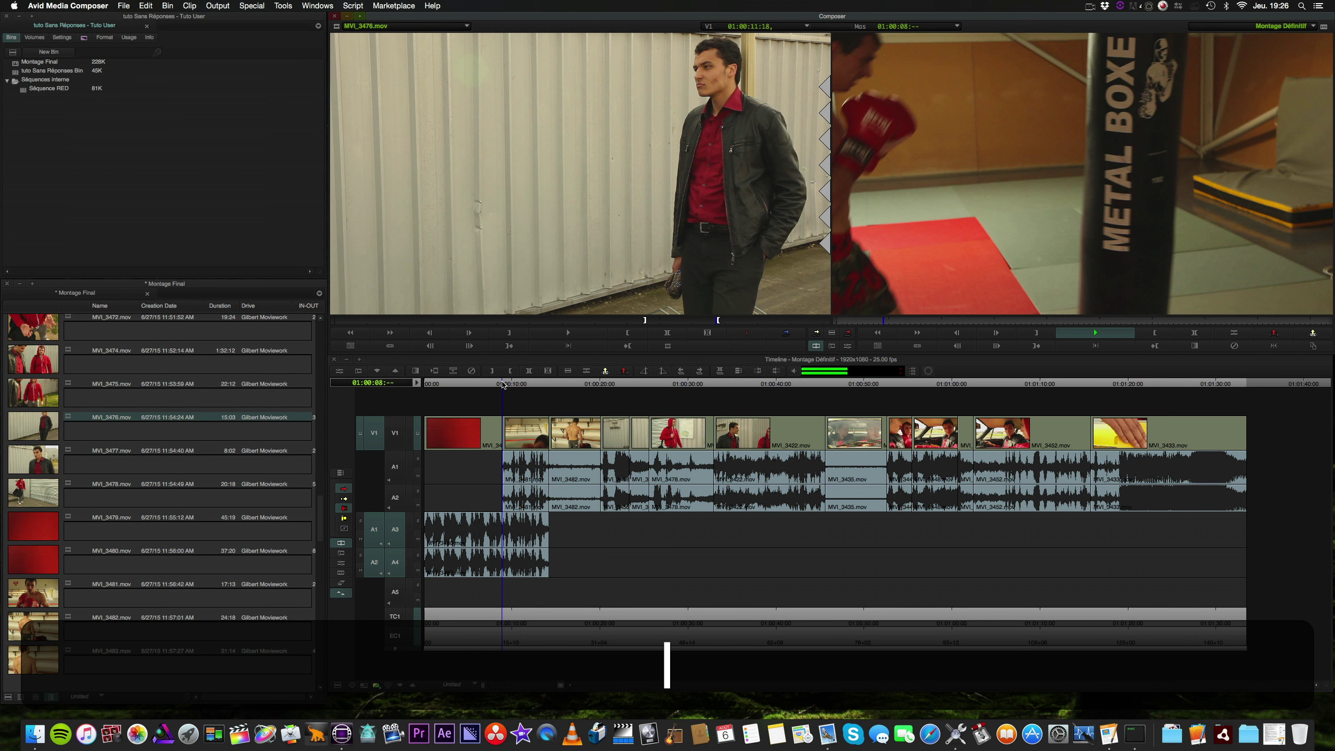
{"action": "key", "text": "space"}
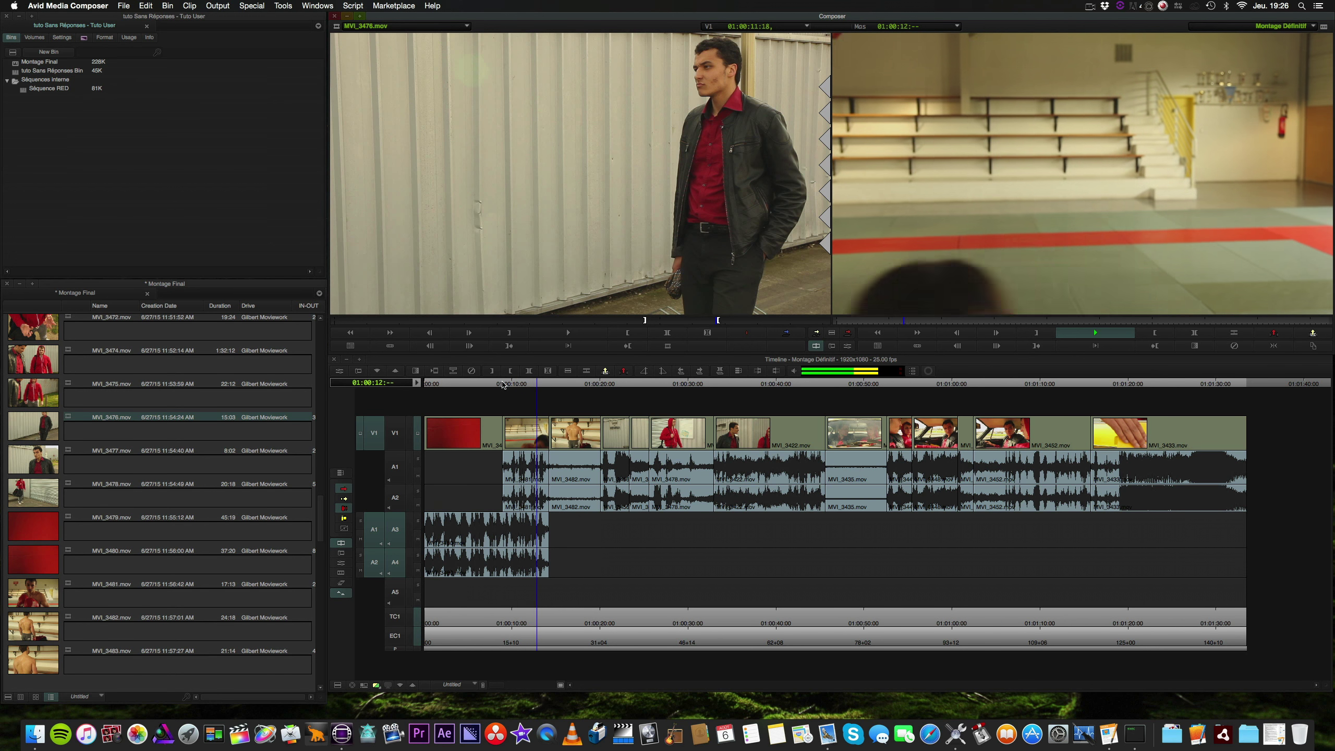
{"action": "key", "text": "k"}
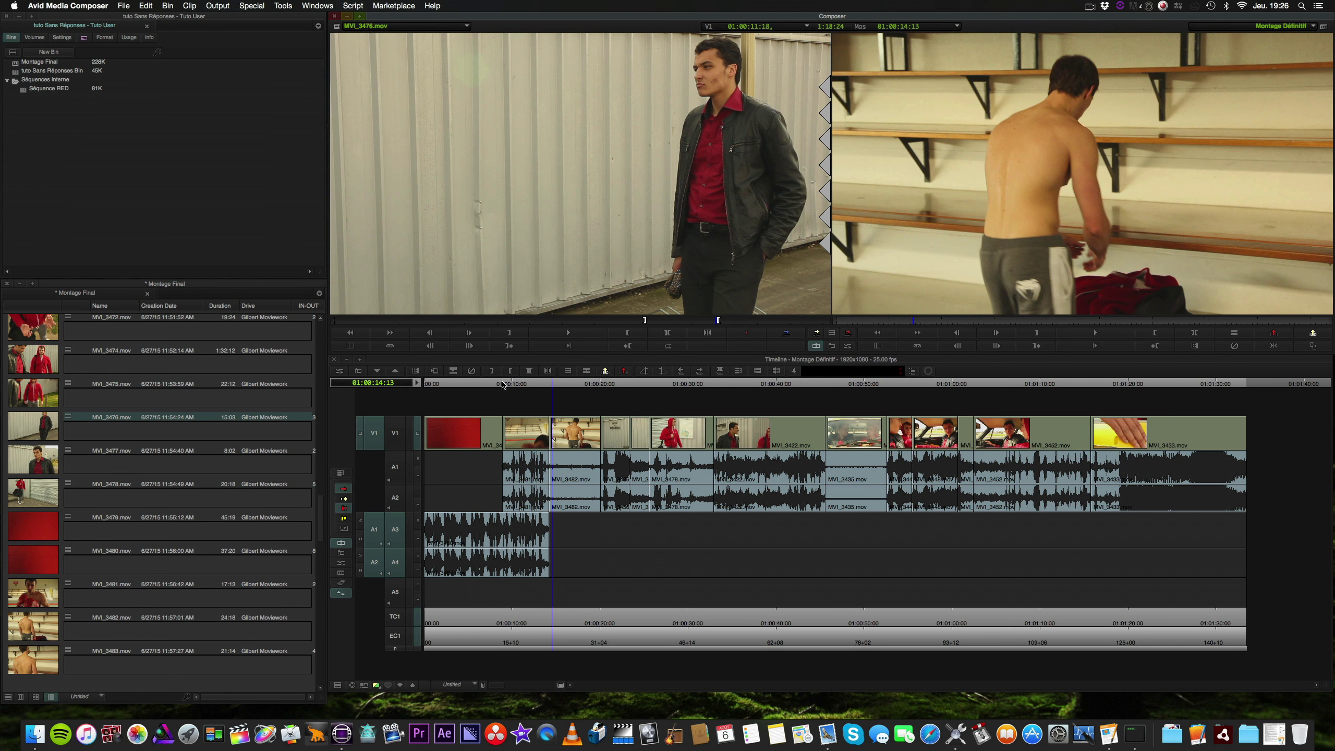
{"action": "key", "text": "l"}
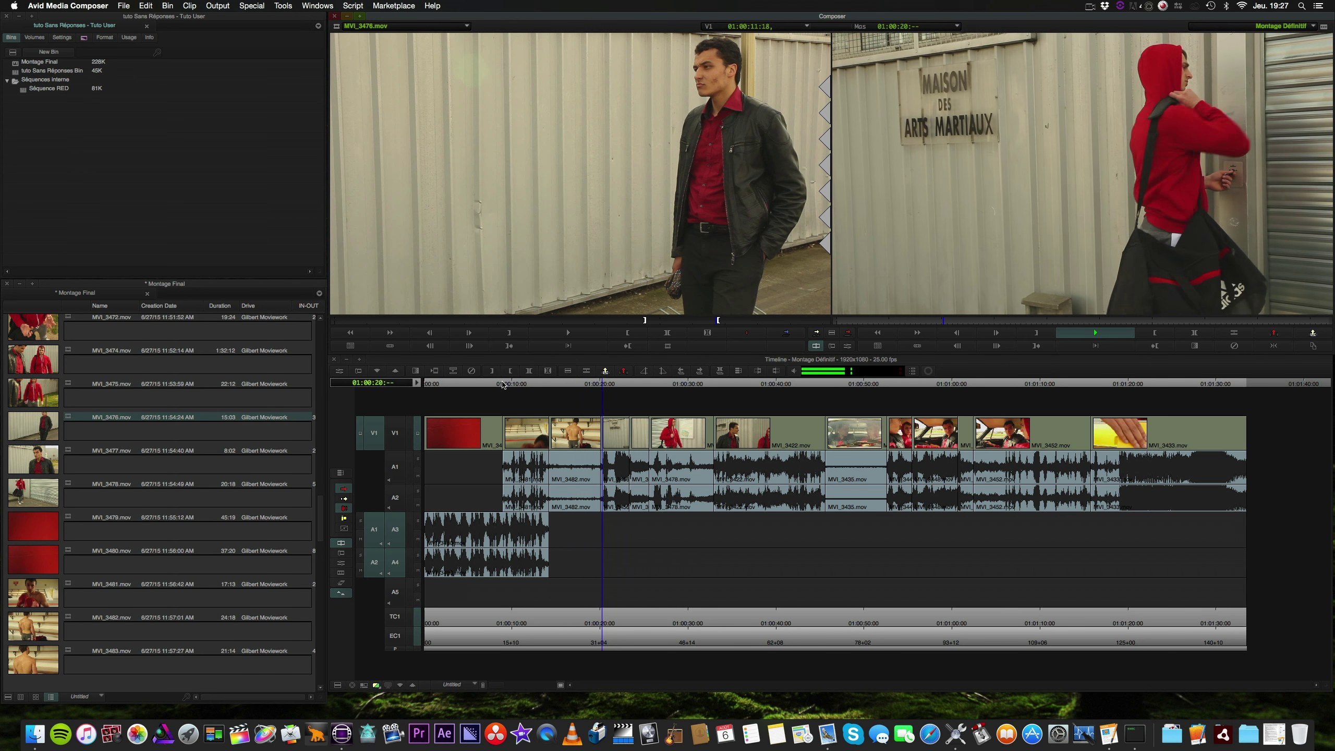
{"action": "key", "text": "k"}
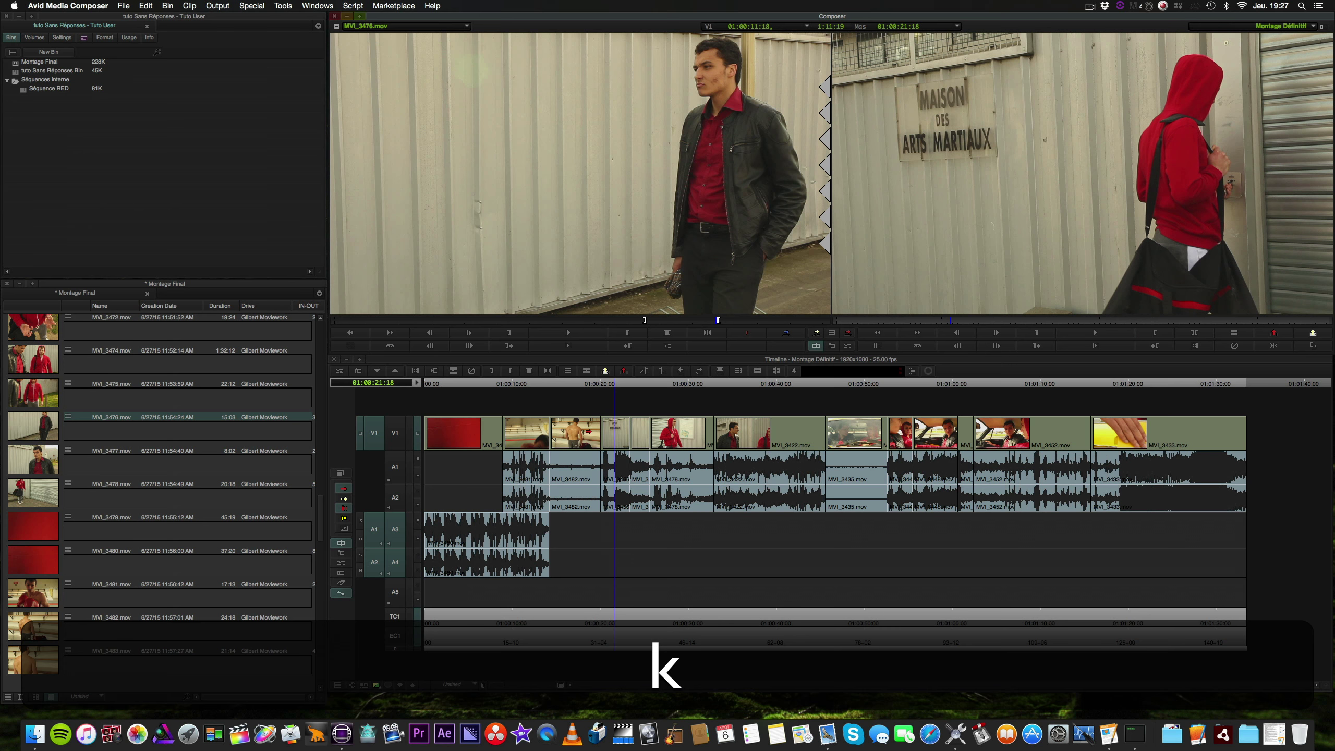
Trim the start of the red-hoodie door shot's audio on A1 and A2 to 01:00:21:01
{"action": "left_click", "coordinate": [616, 467]}
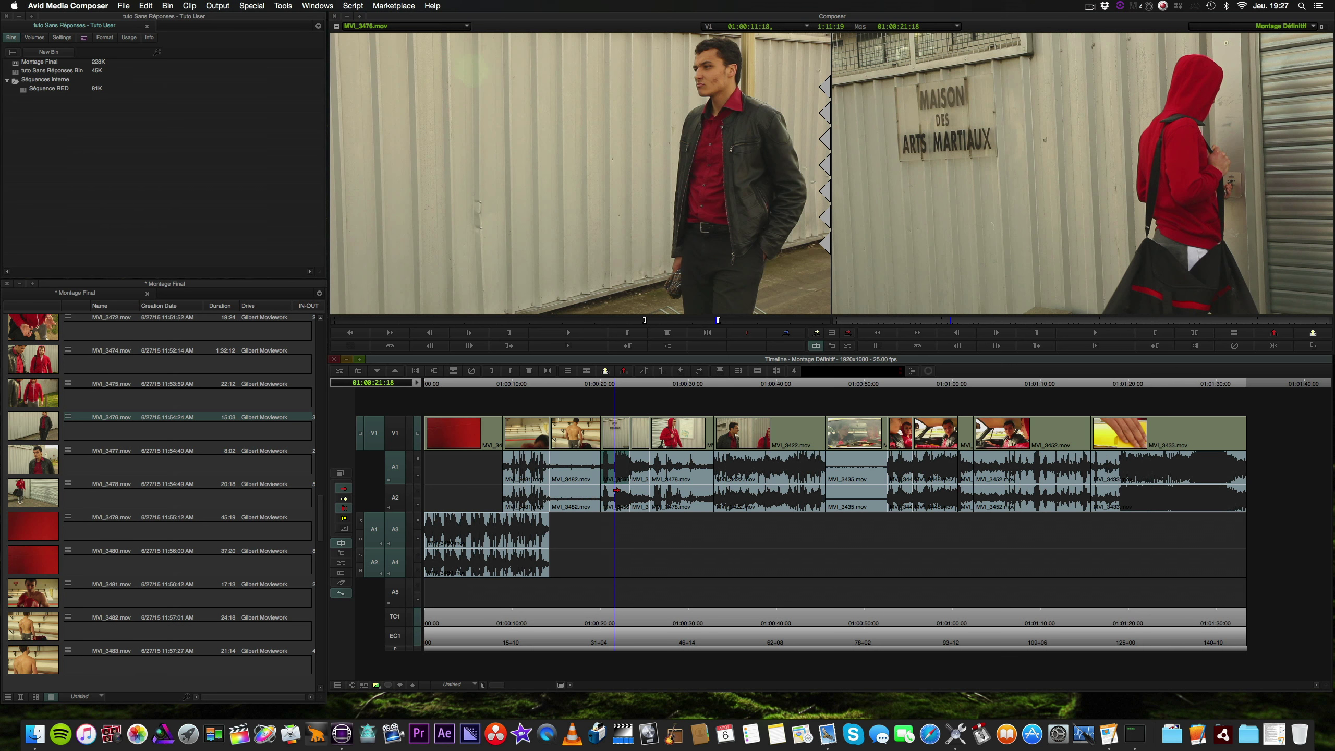
{"action": "left_click", "coordinate": [612, 497], "text": "shift"}
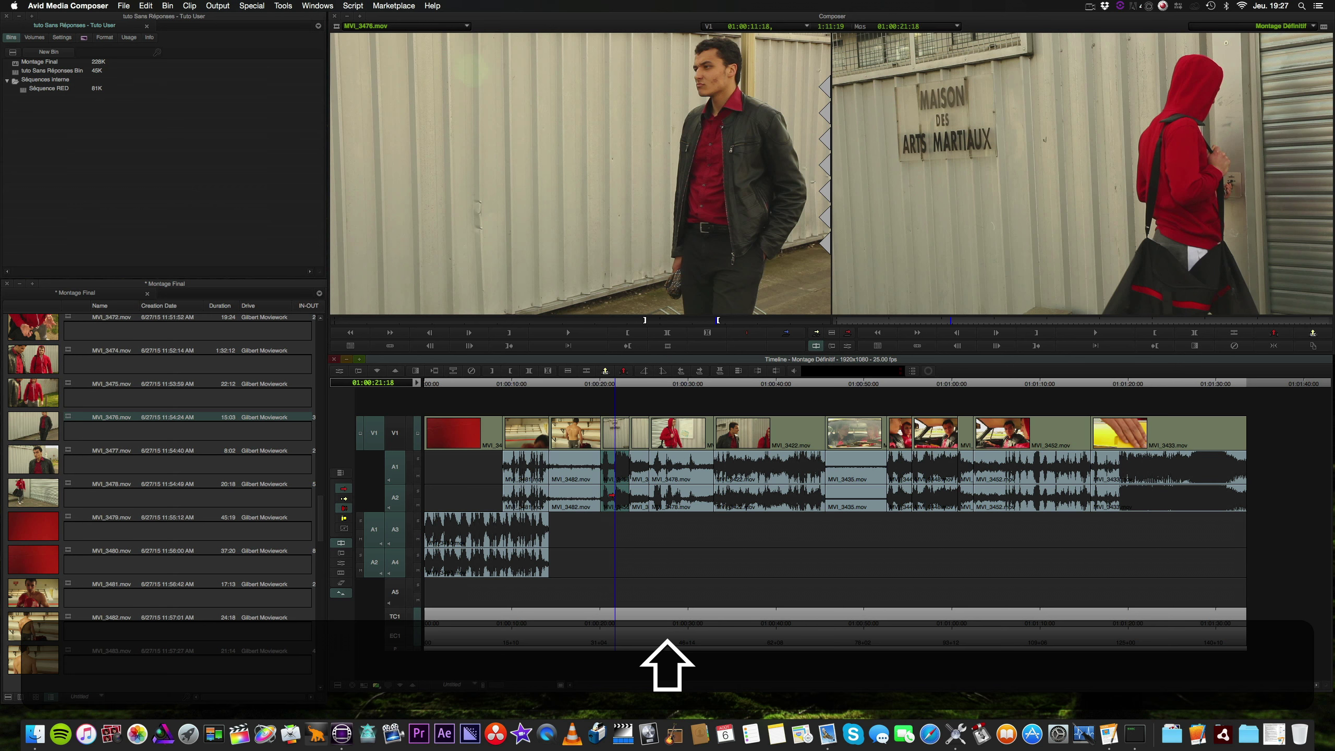
{"action": "left_click", "coordinate": [604, 476]}
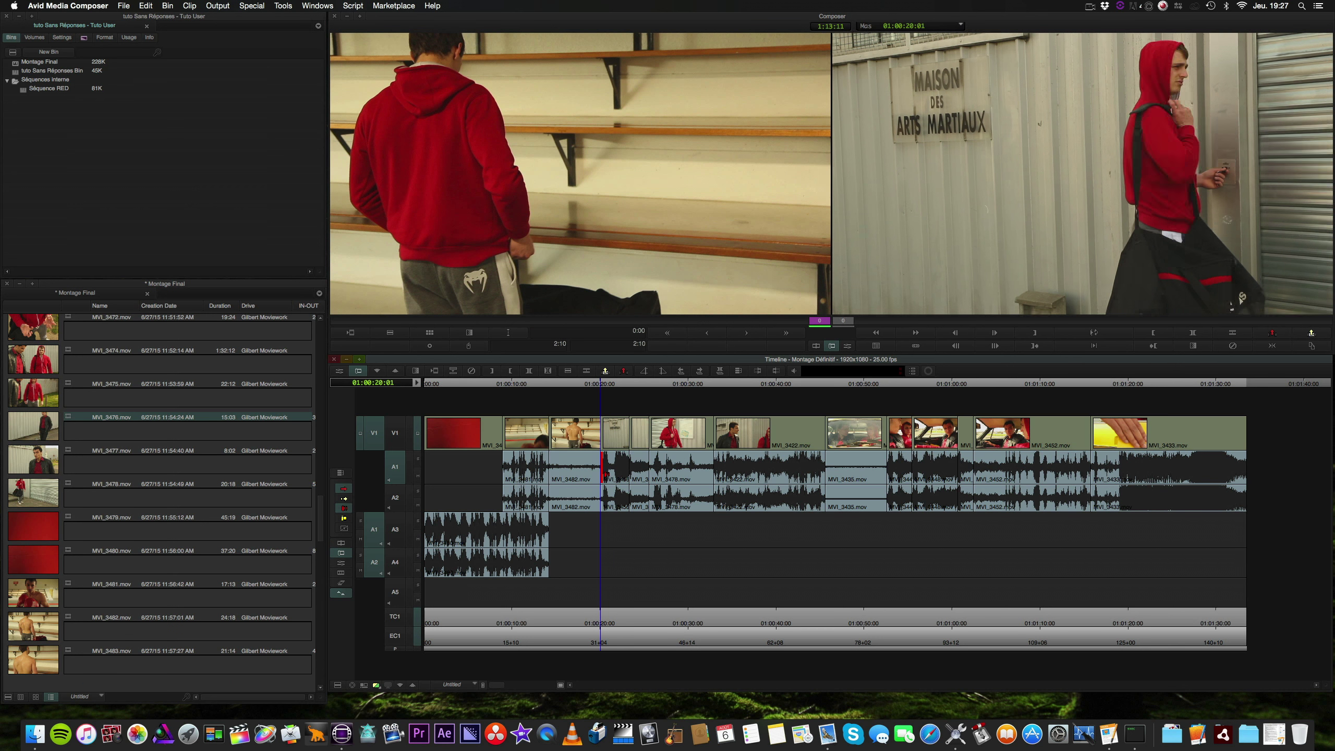
{"action": "left_click_drag", "start_coordinate": [611, 479], "coordinate": [620, 479]}
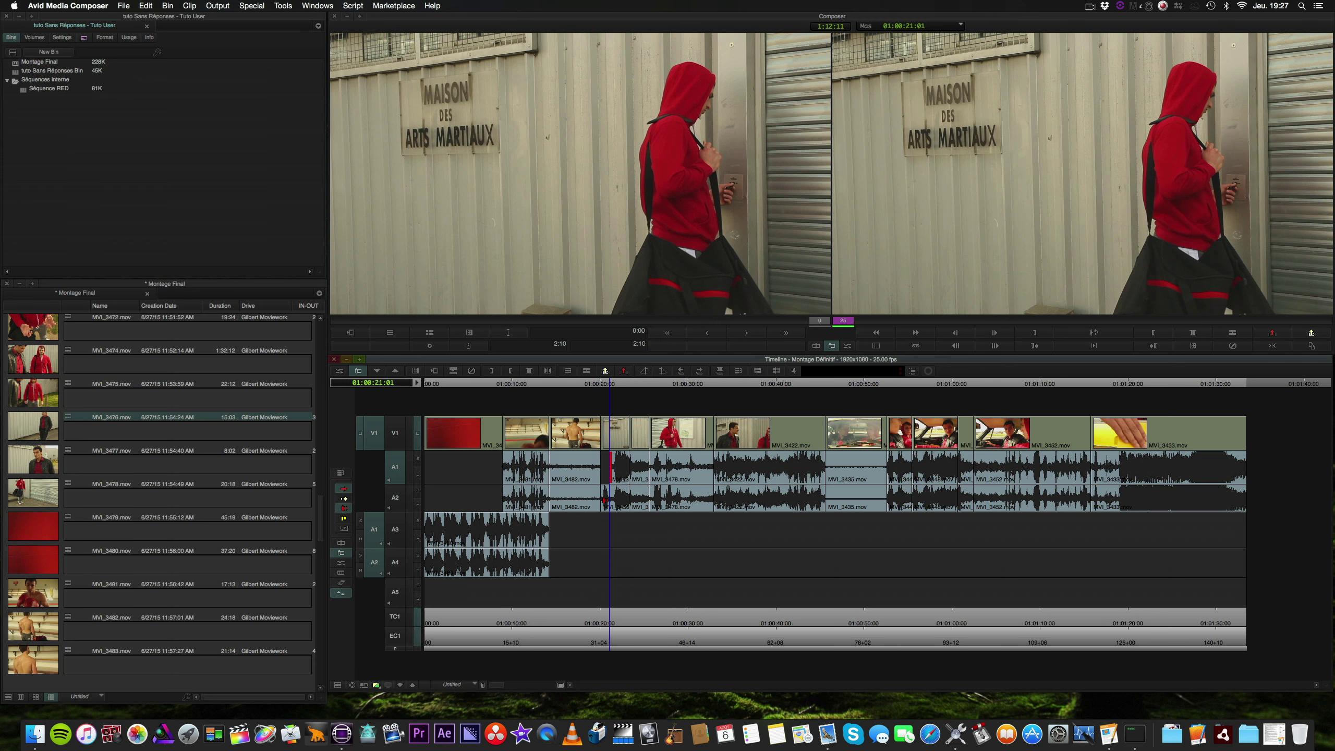
{"action": "key", "text": "super+z"}
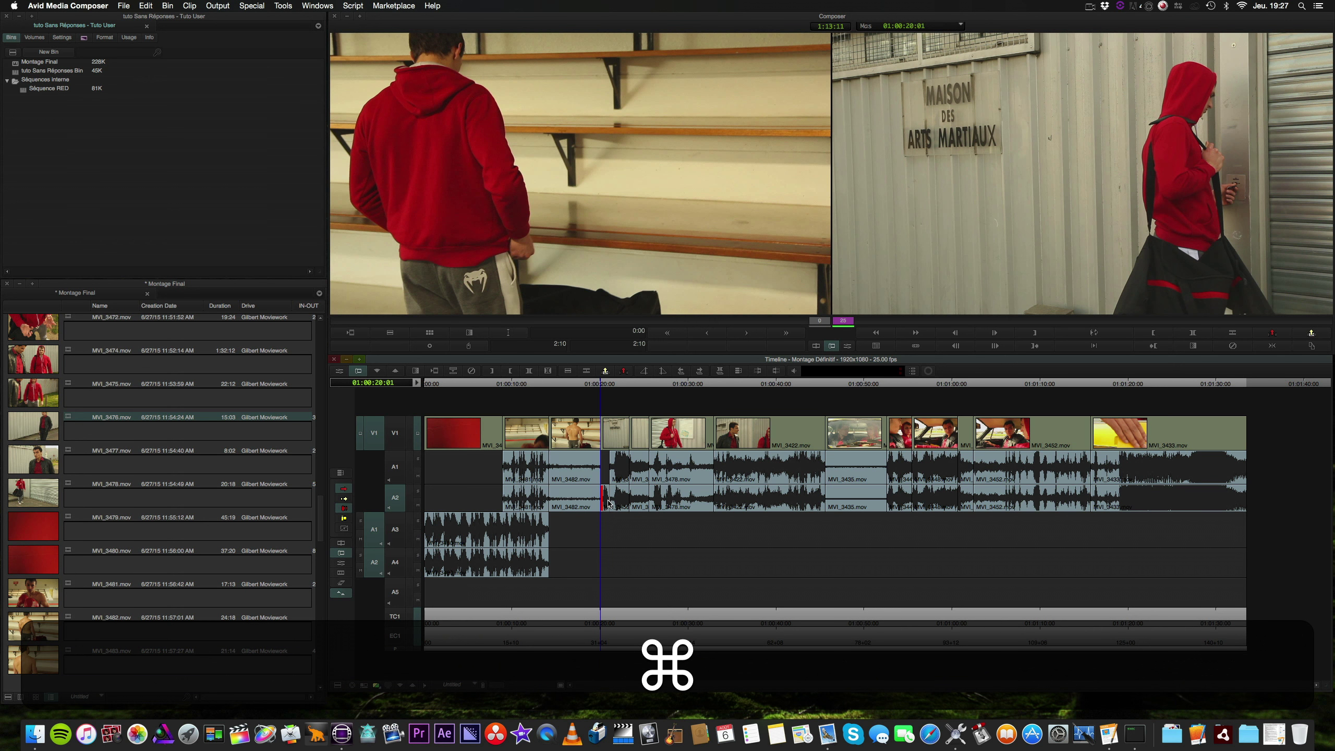
Play the sequence from 01:00:20:15 across the trimmed audio start of the door shot, stopping at 01:00:22:21
{"action": "left_click", "coordinate": [606, 388]}
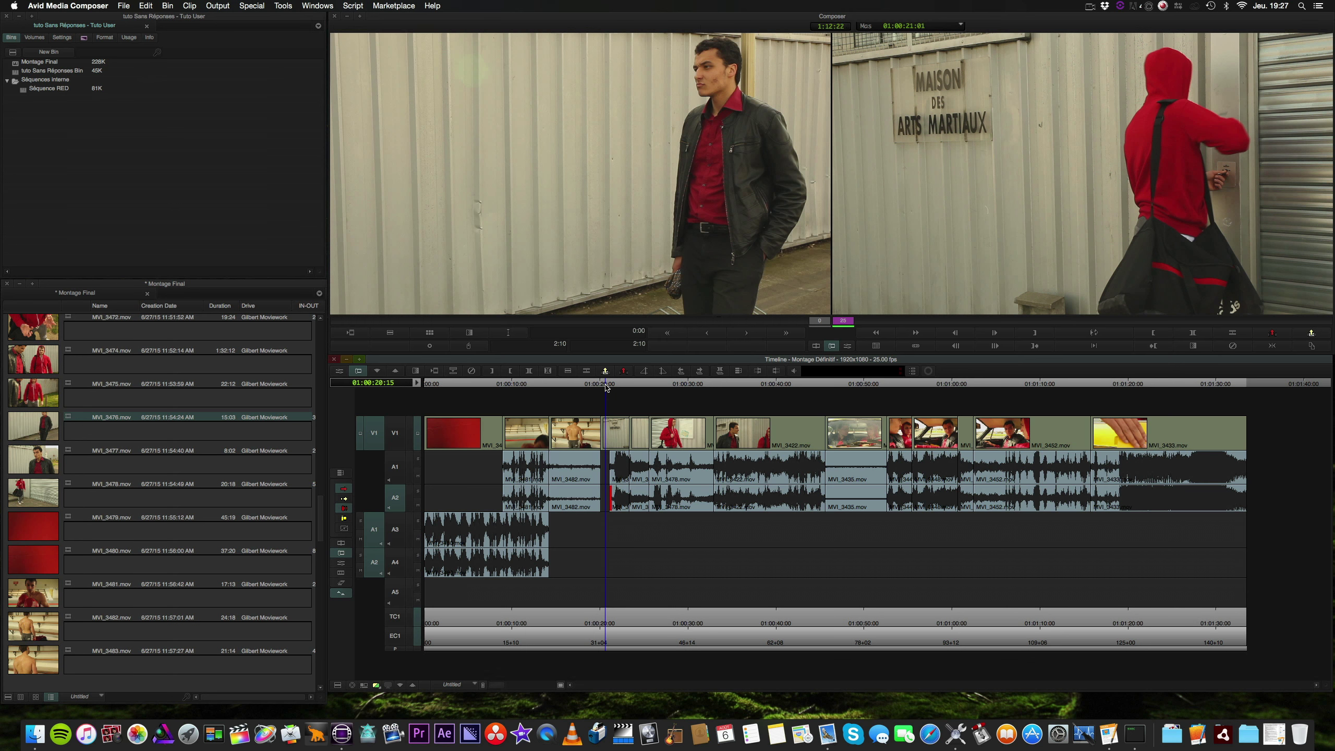
{"action": "key", "text": "l"}
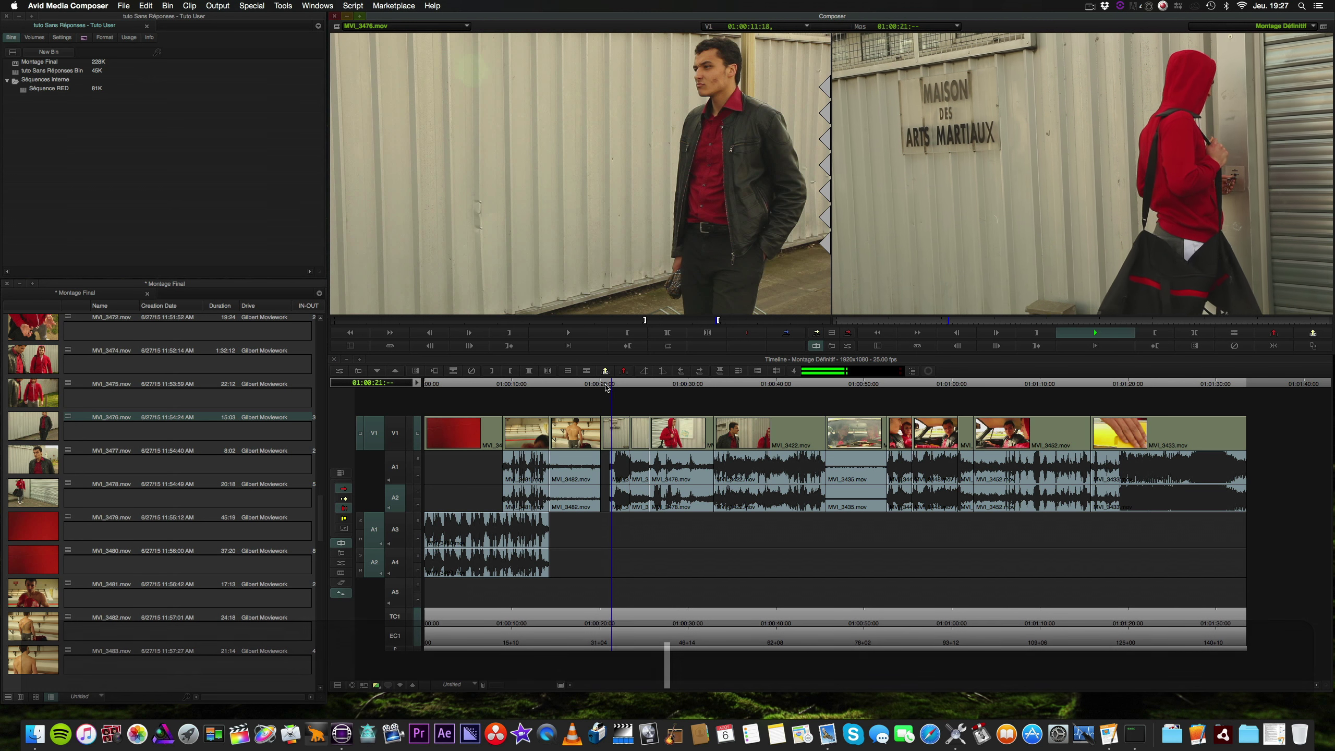
{"action": "key", "text": "k"}
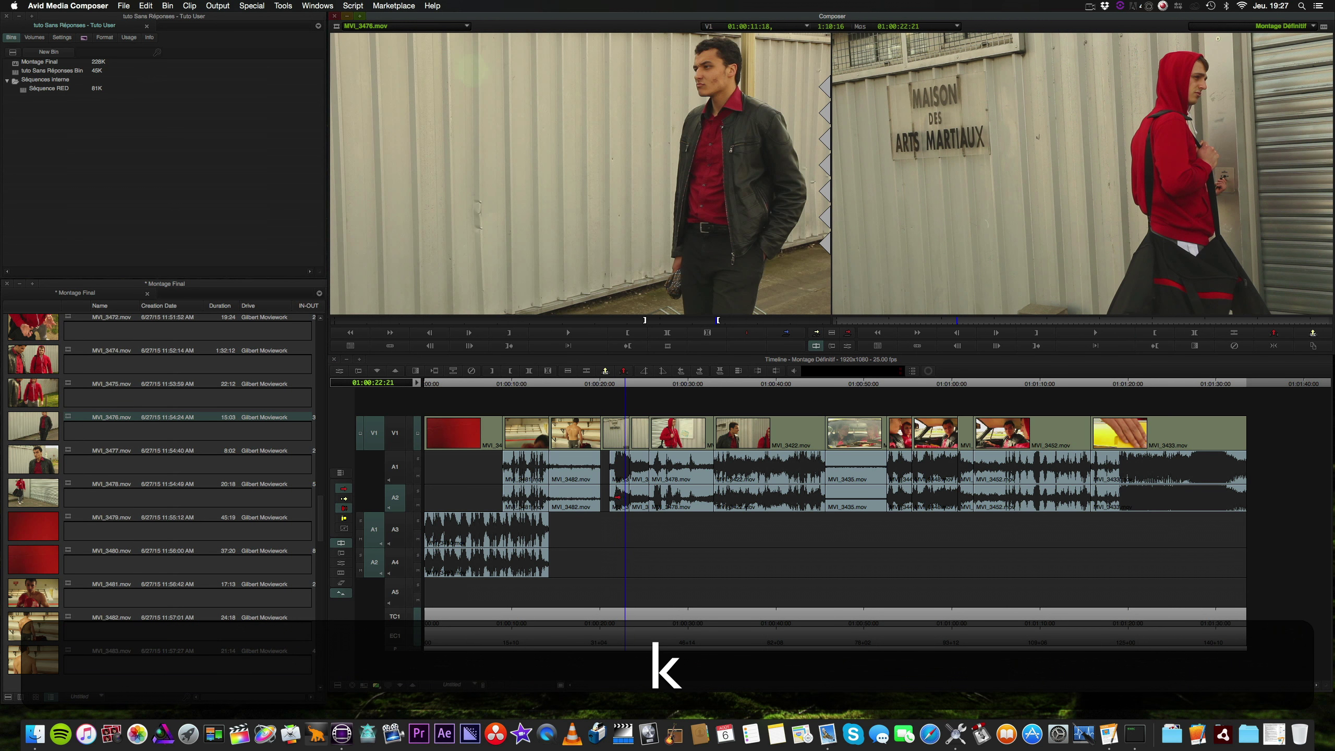
Move both audio segments of the red-hoodie door shot from A1 and A2 straight down to A3 and A4
{"action": "left_click", "coordinate": [614, 473]}
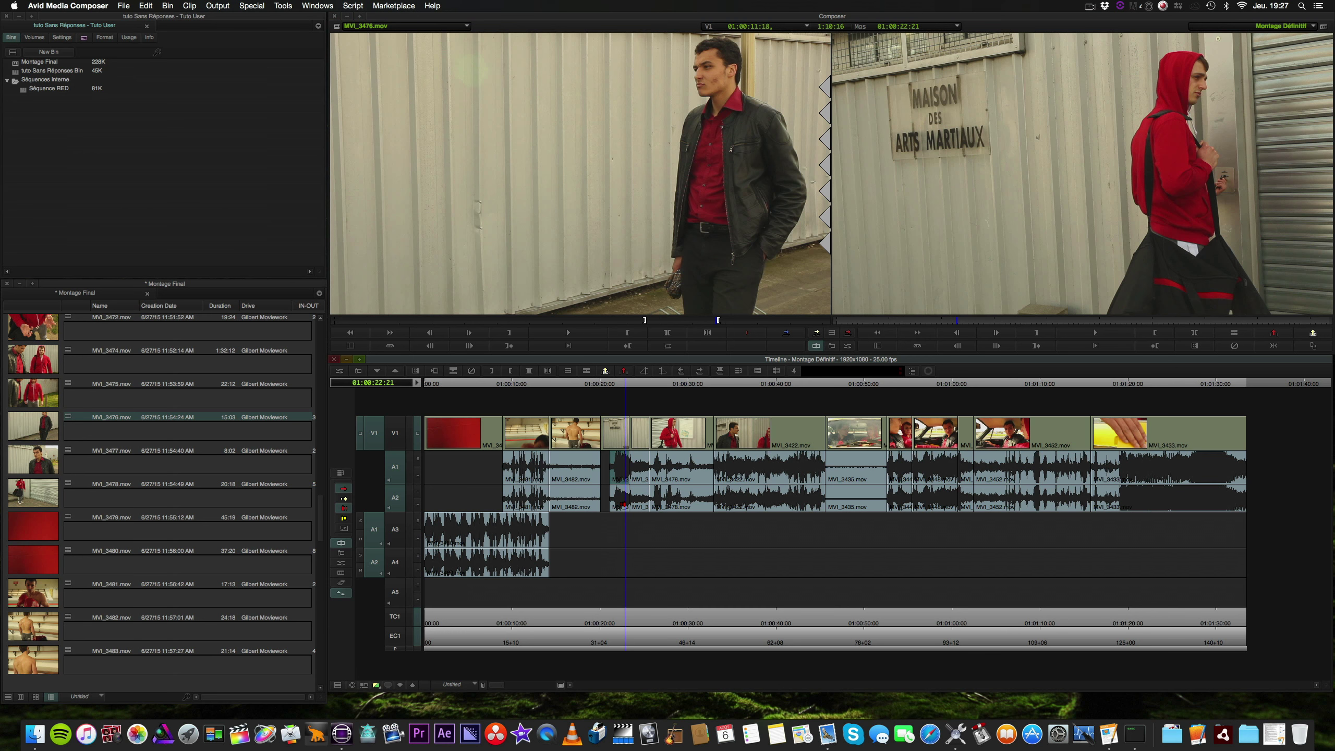
{"action": "left_click", "coordinate": [616, 503], "text": "shift"}
{"action": "left_click_drag", "start_coordinate": [617, 457], "coordinate": [618, 525]}
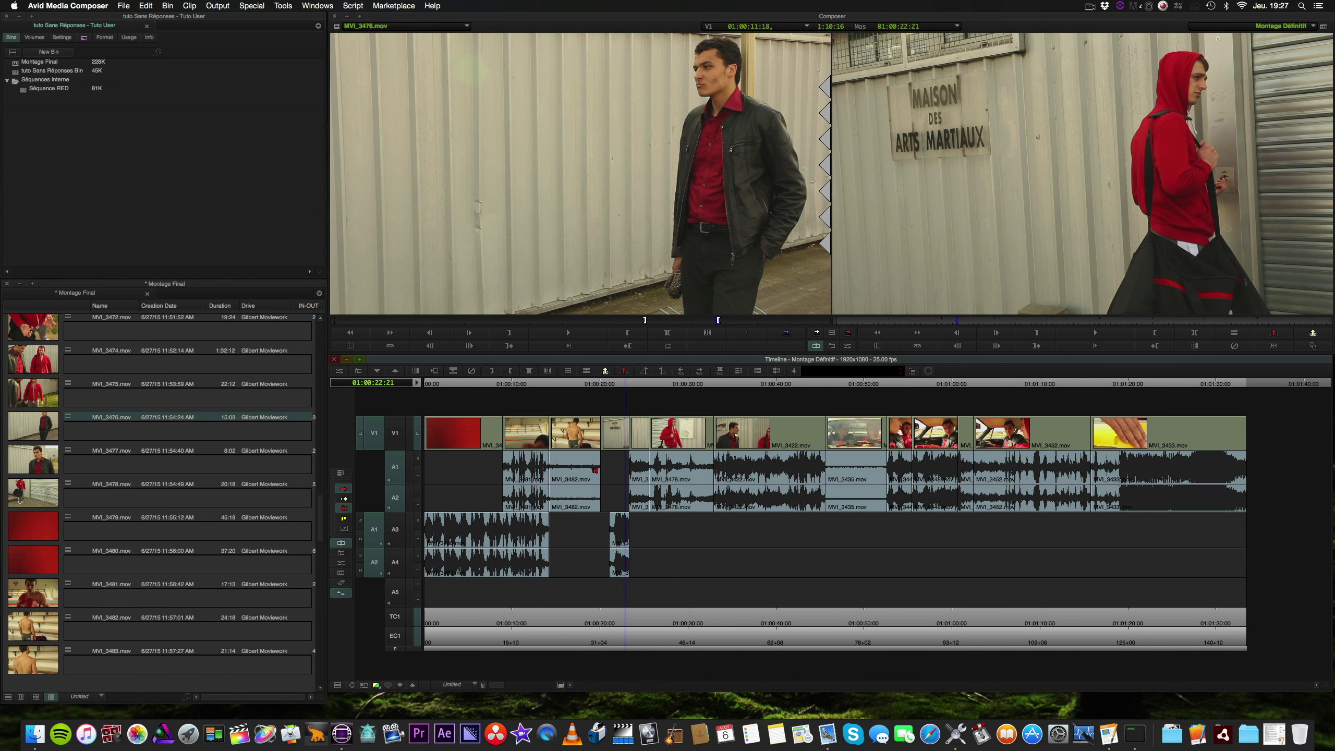
Extend the end of MVI_3482.mov's audio on A1 and A2 to 01:00:22:21, underneath the door shot
{"action": "left_click", "coordinate": [597, 469]}
{"action": "left_click", "coordinate": [597, 497], "text": "shift"}
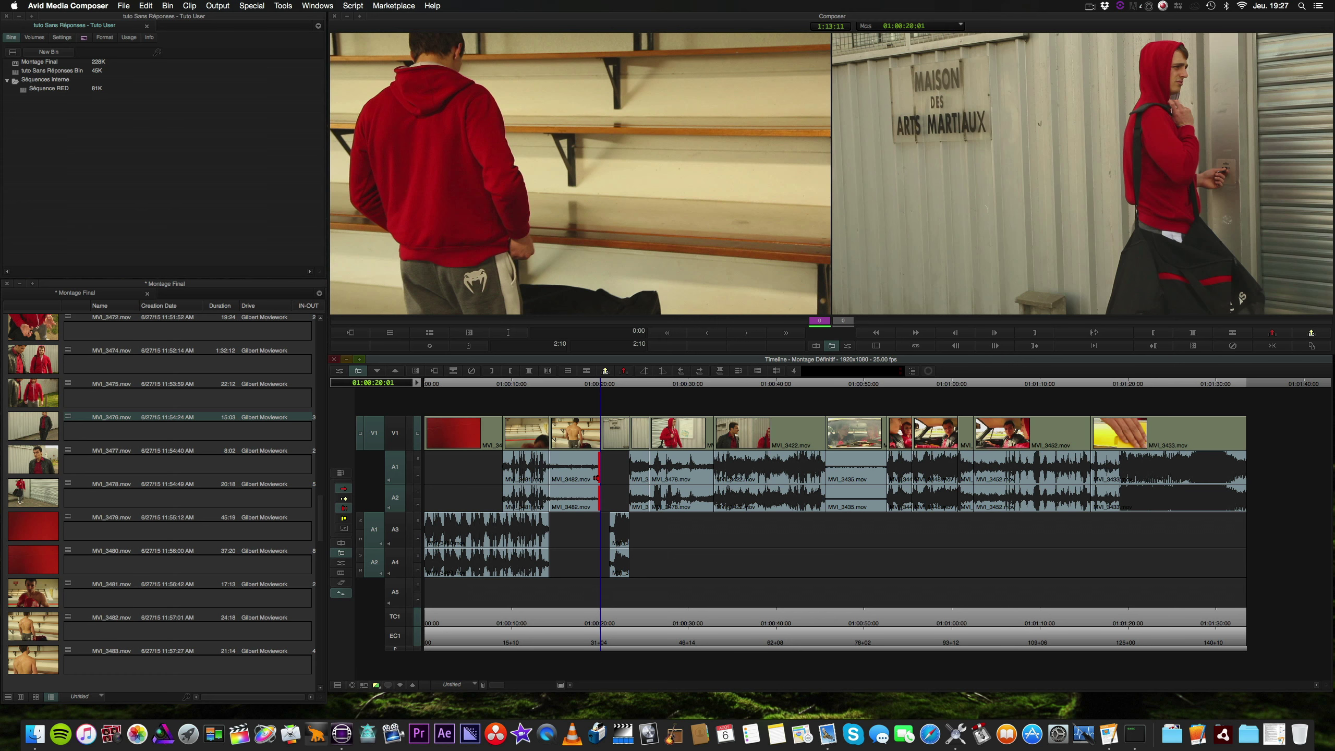
{"action": "key", "text": "space"}
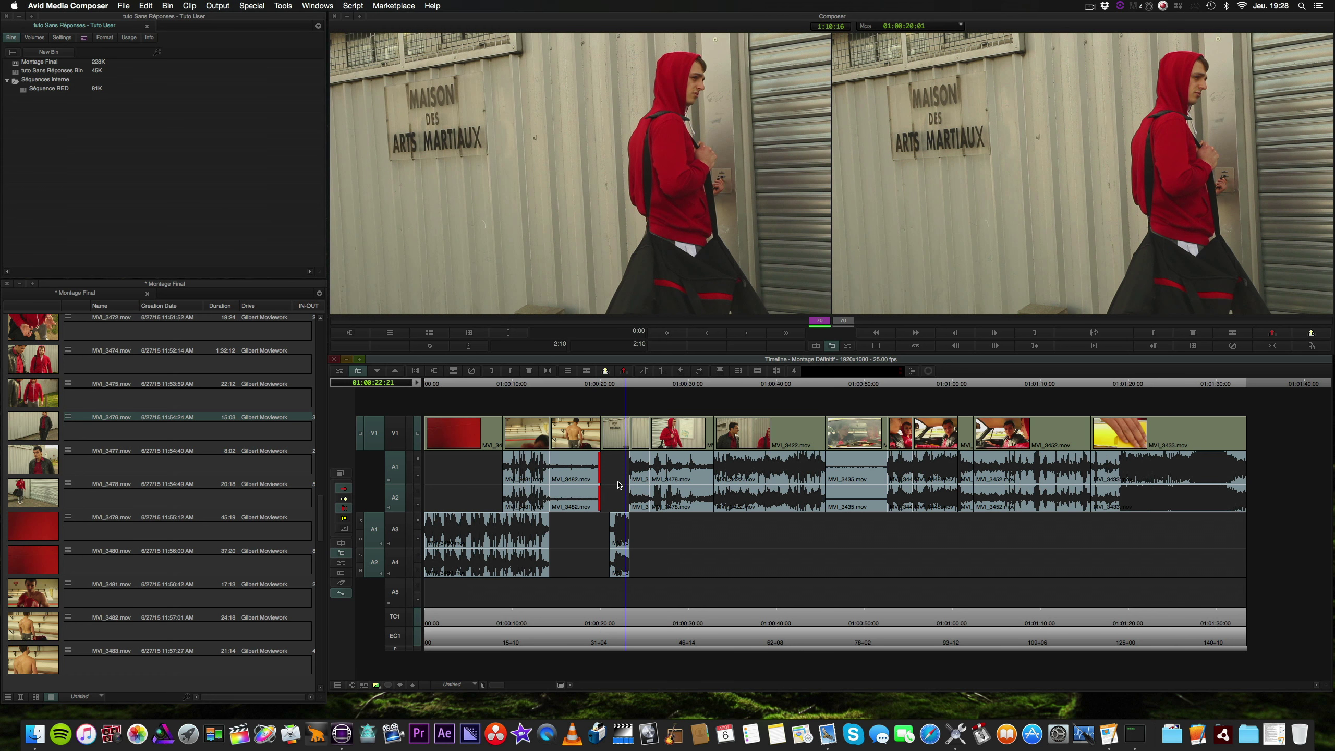
Play the overlapping audio twice from just before the door shot, starting at 01:00:19:24 and finally stopping at 01:00:22:23
{"action": "left_click", "coordinate": [601, 382]}
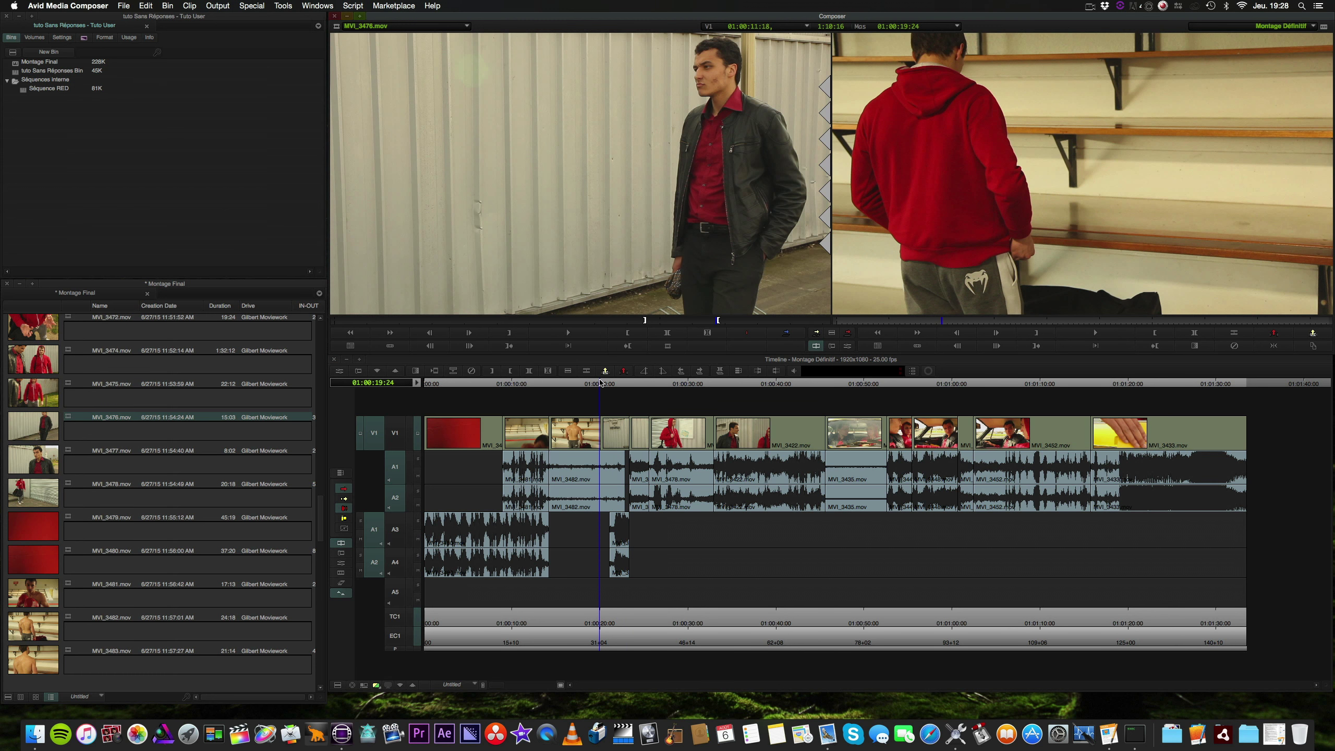
{"action": "key", "text": "space"}
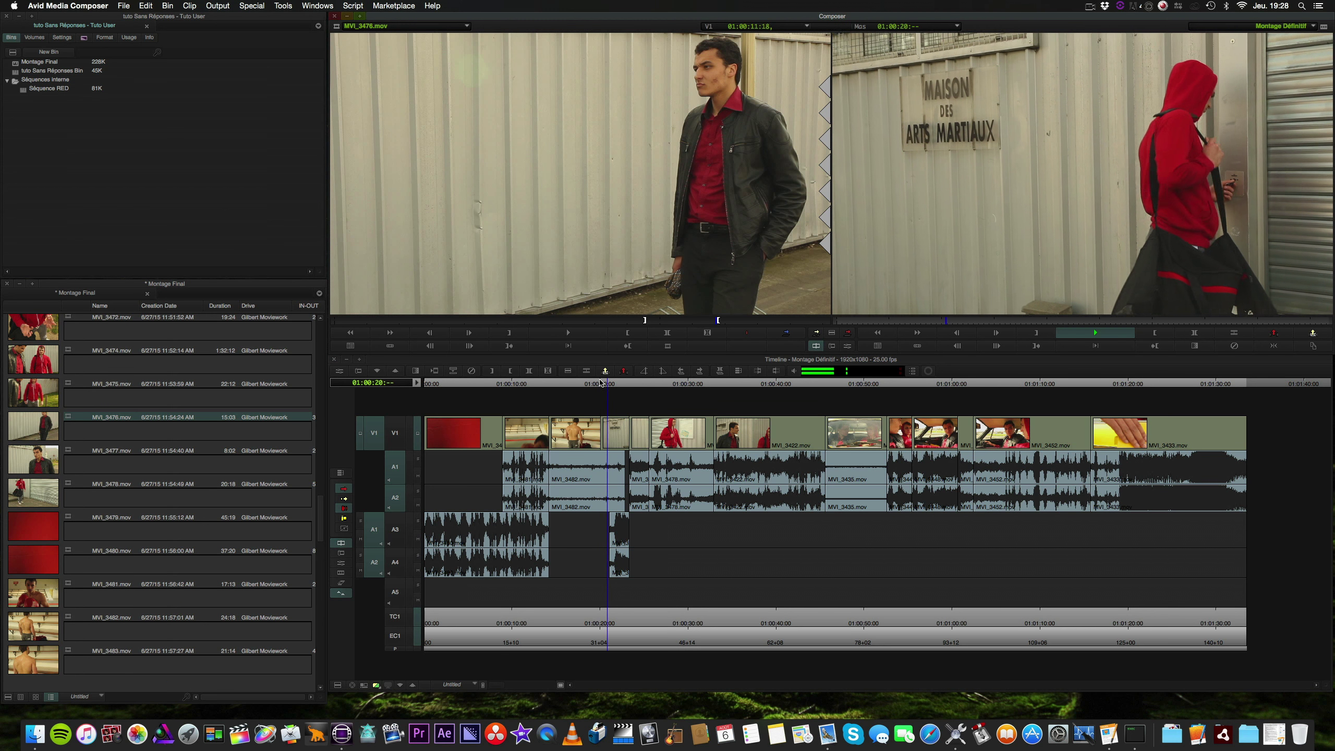
{"action": "key", "text": "k"}
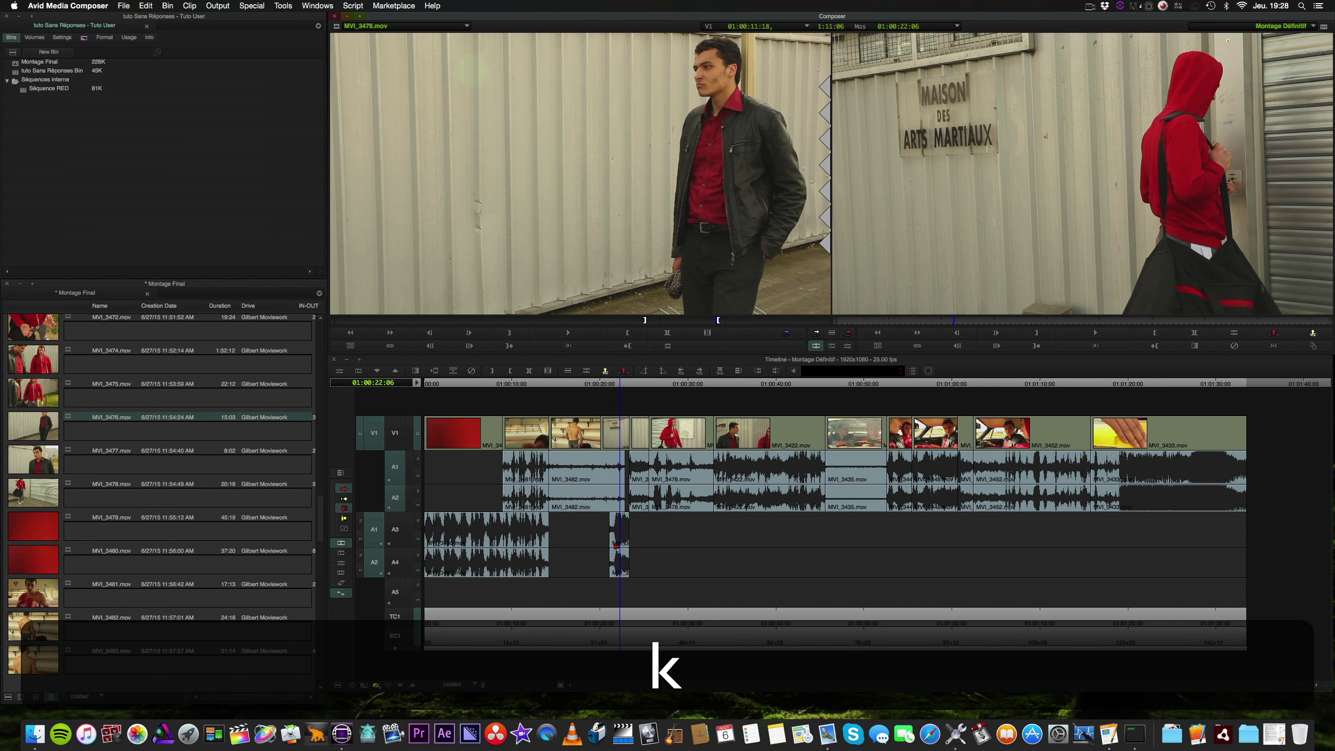
{"action": "left_click", "coordinate": [597, 387]}
{"action": "key", "text": "l"}
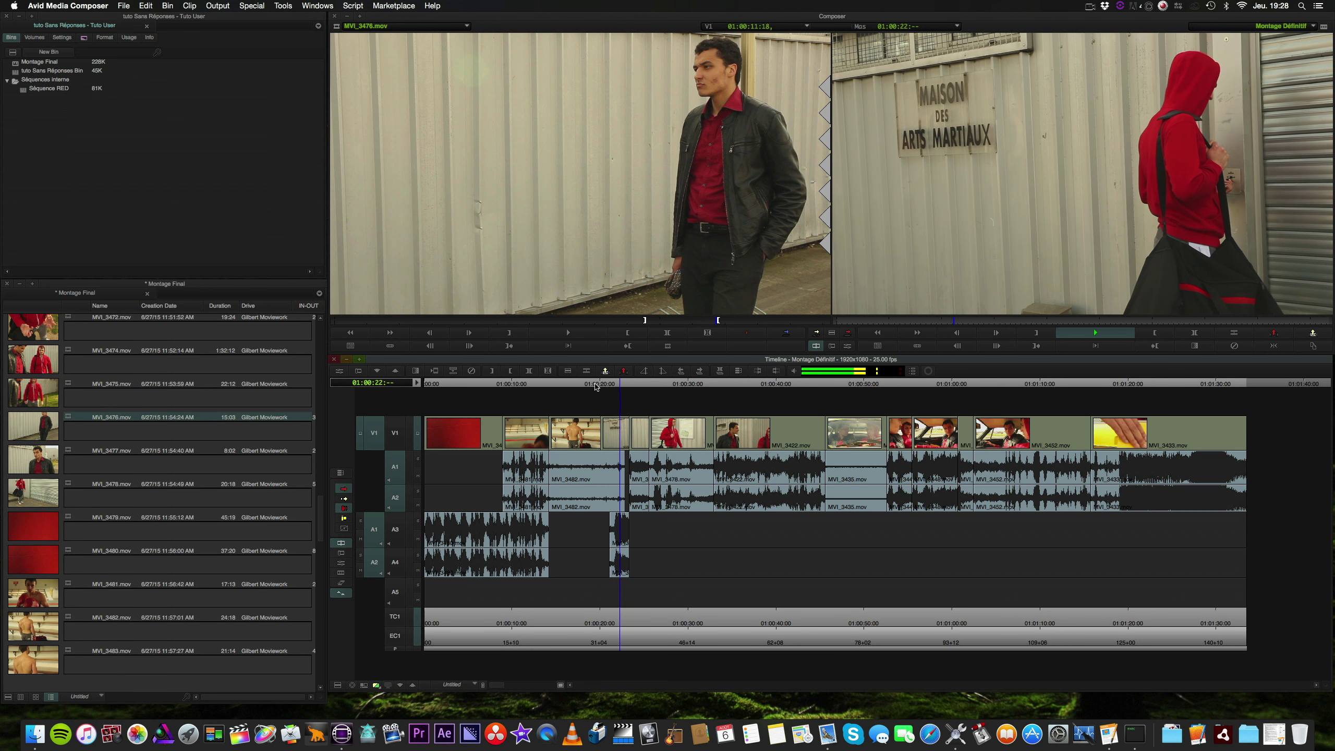
{"action": "key", "text": "k"}
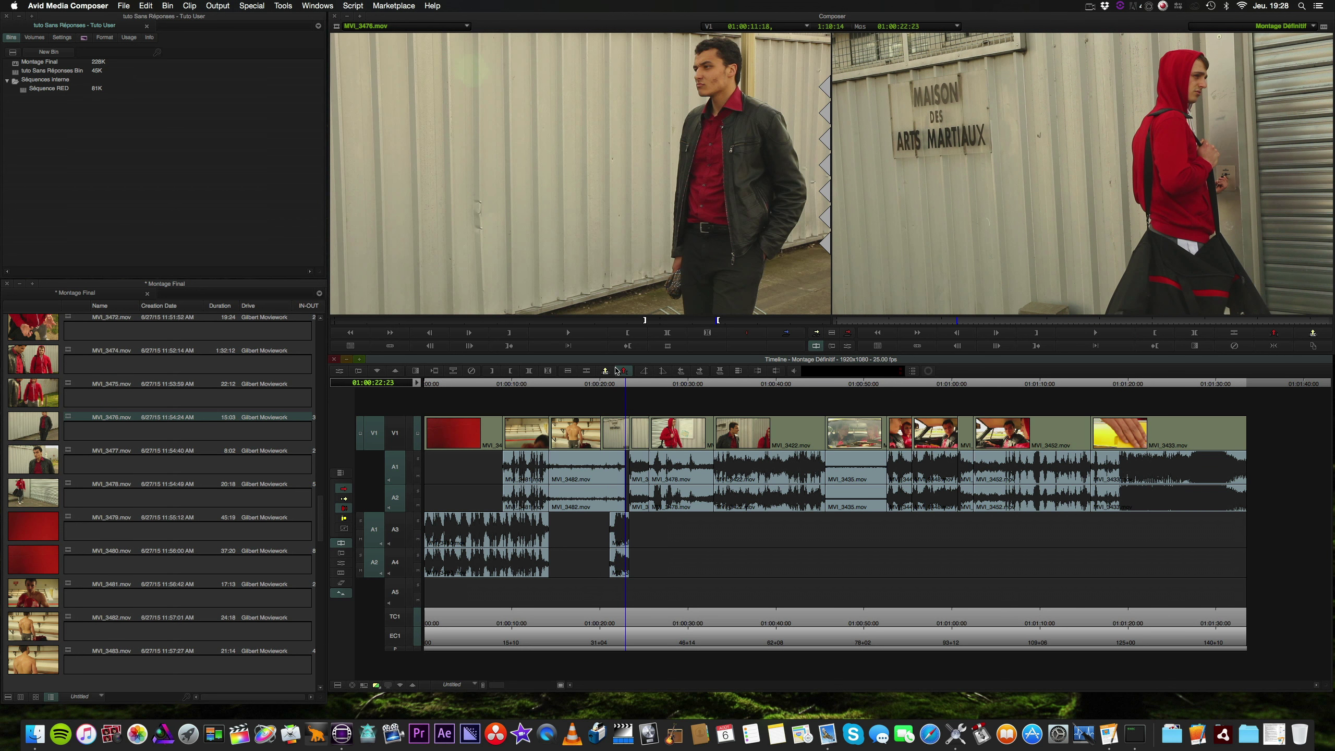
Add and render a dissolve positioned Starting at Cut at the beginning of the door shot's audio on A3 and A4
{"action": "left_click_drag", "start_coordinate": [625, 384], "coordinate": [609, 385]}
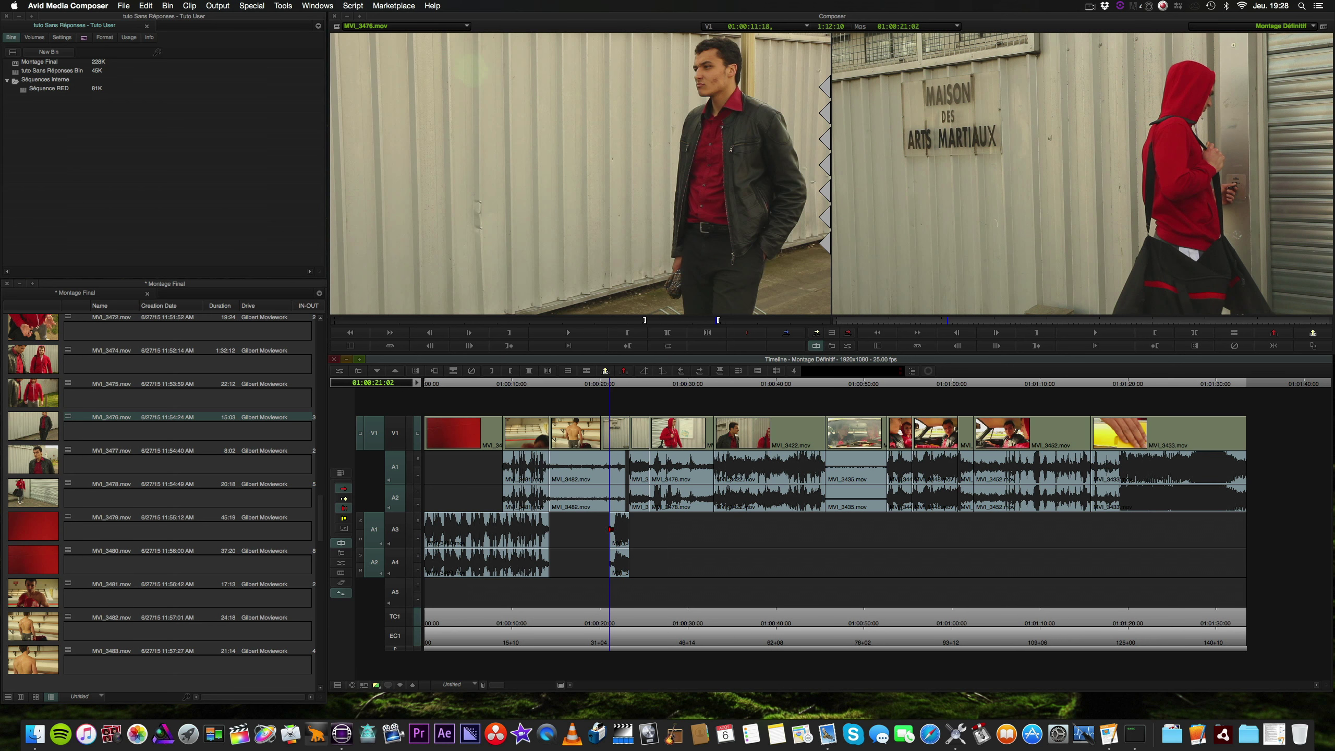
{"action": "left_click", "coordinate": [611, 532]}
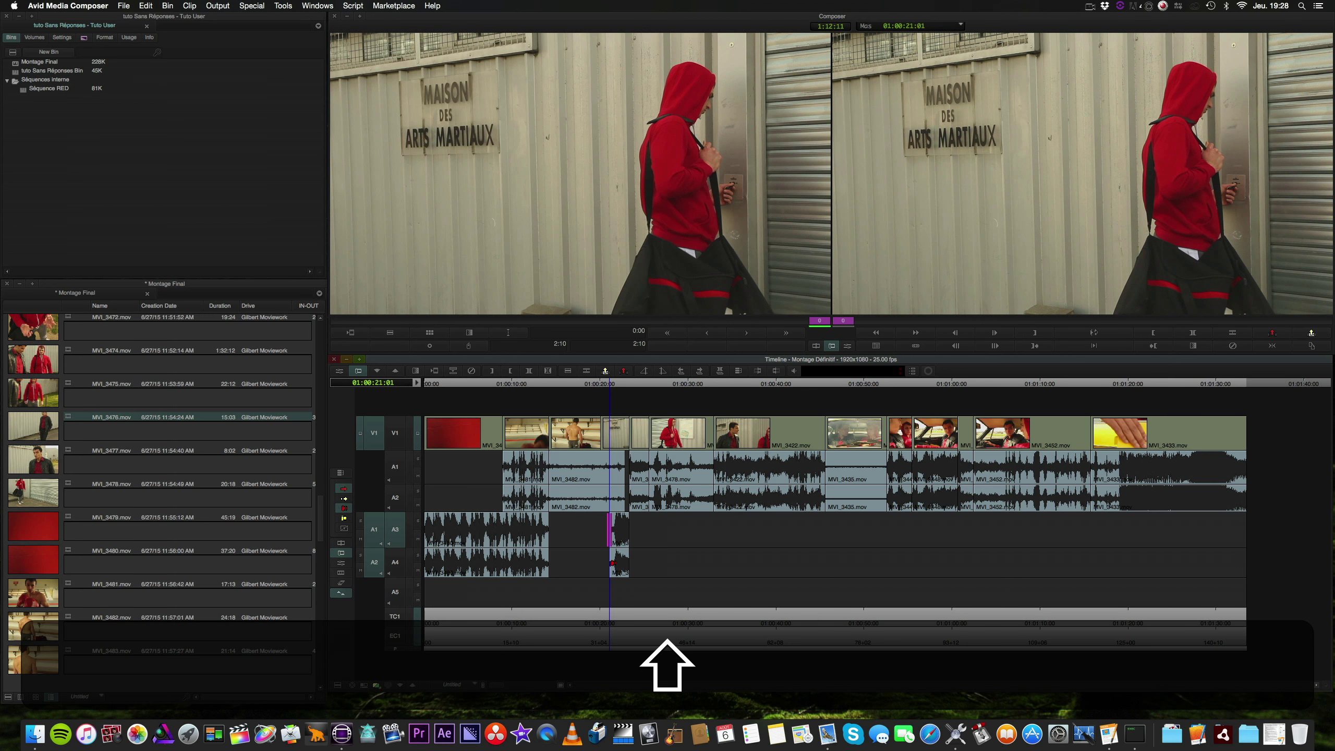
{"action": "left_click", "coordinate": [611, 565], "text": "shift"}
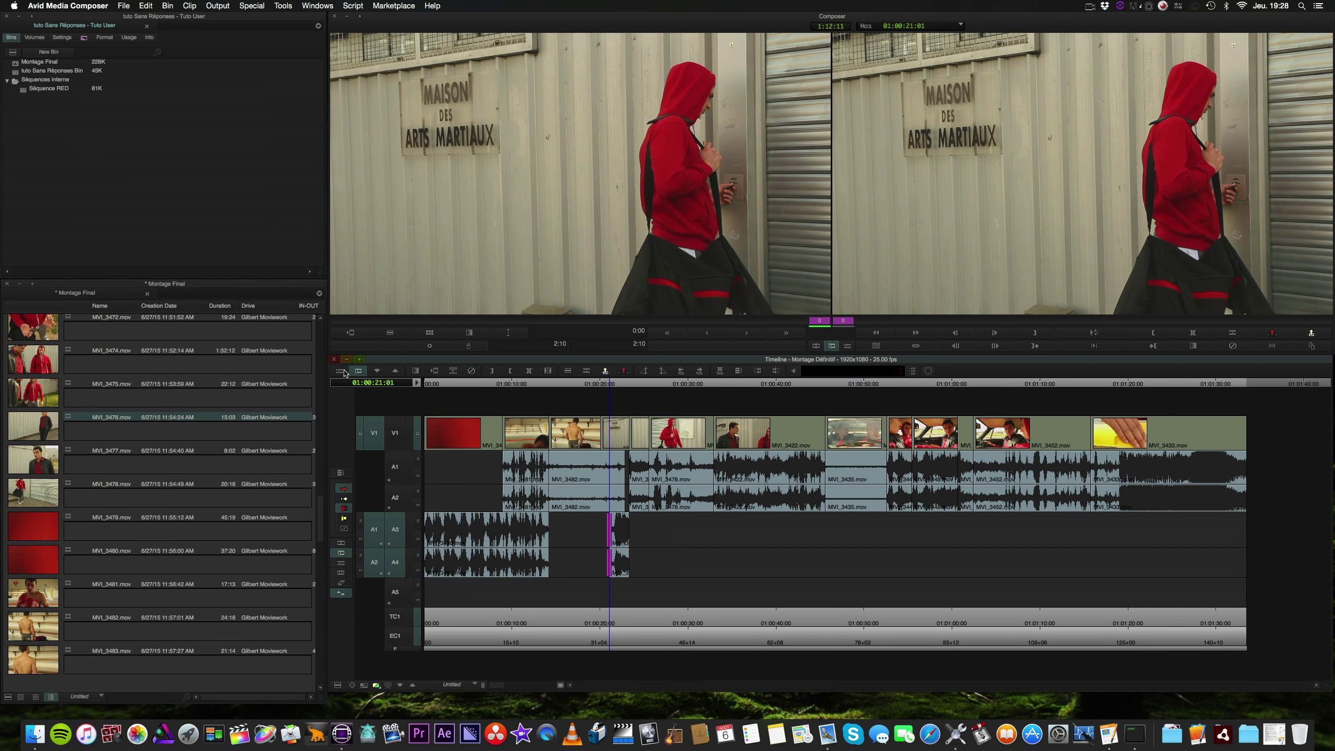
{"action": "left_click", "coordinate": [415, 371]}
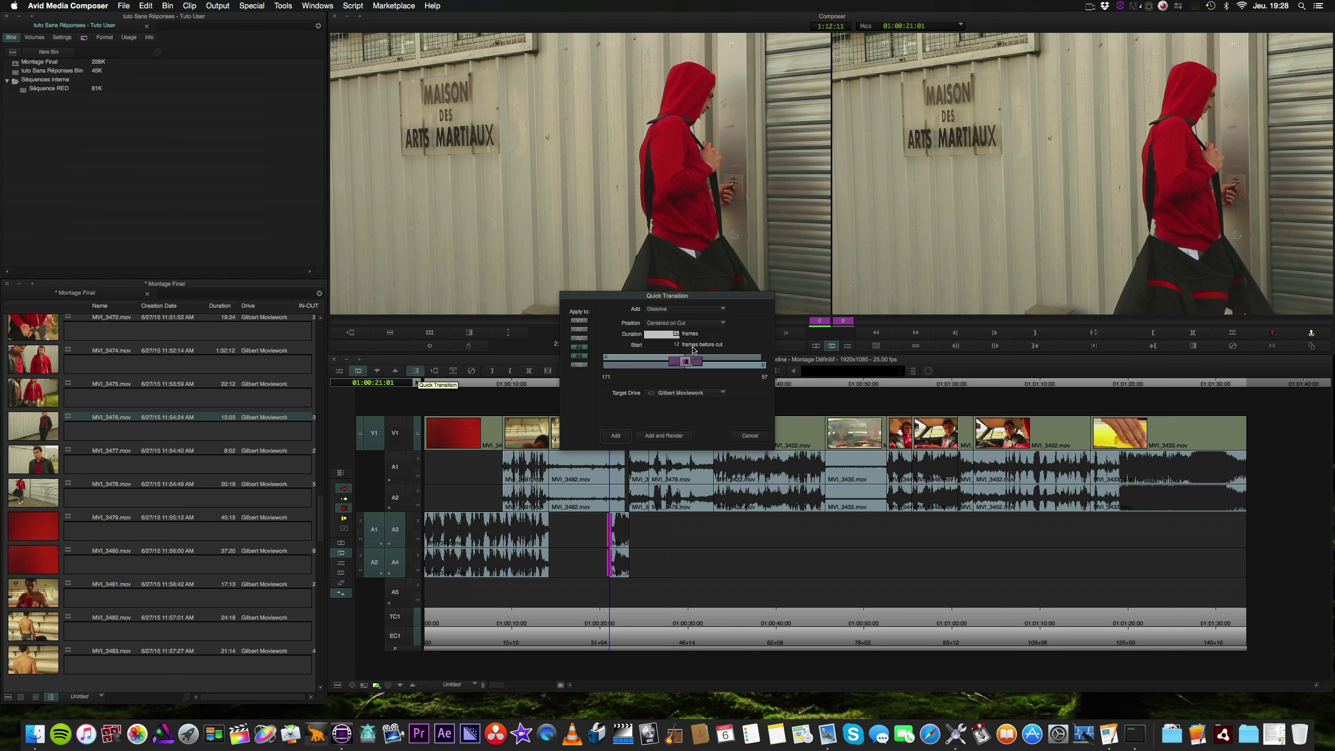
{"action": "left_click", "coordinate": [703, 325]}
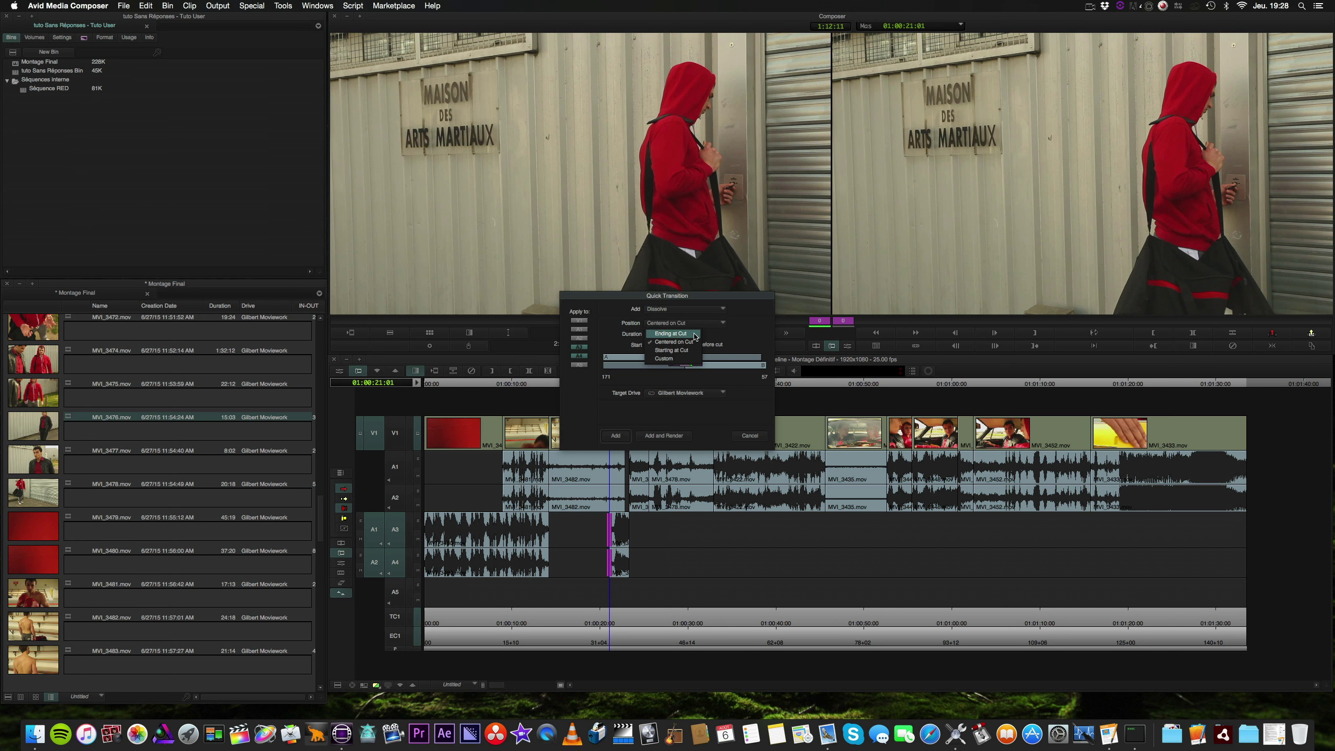
{"action": "left_click", "coordinate": [683, 350]}
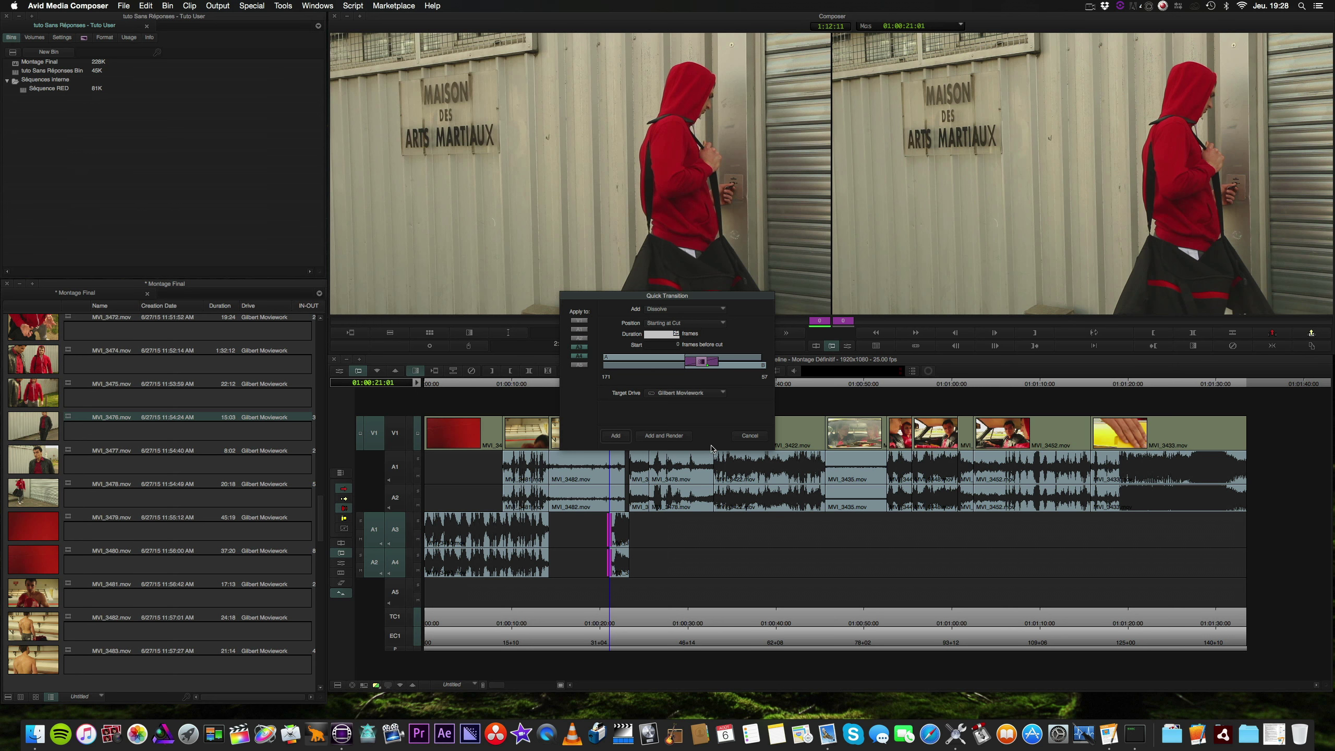
{"action": "left_click", "coordinate": [673, 437]}
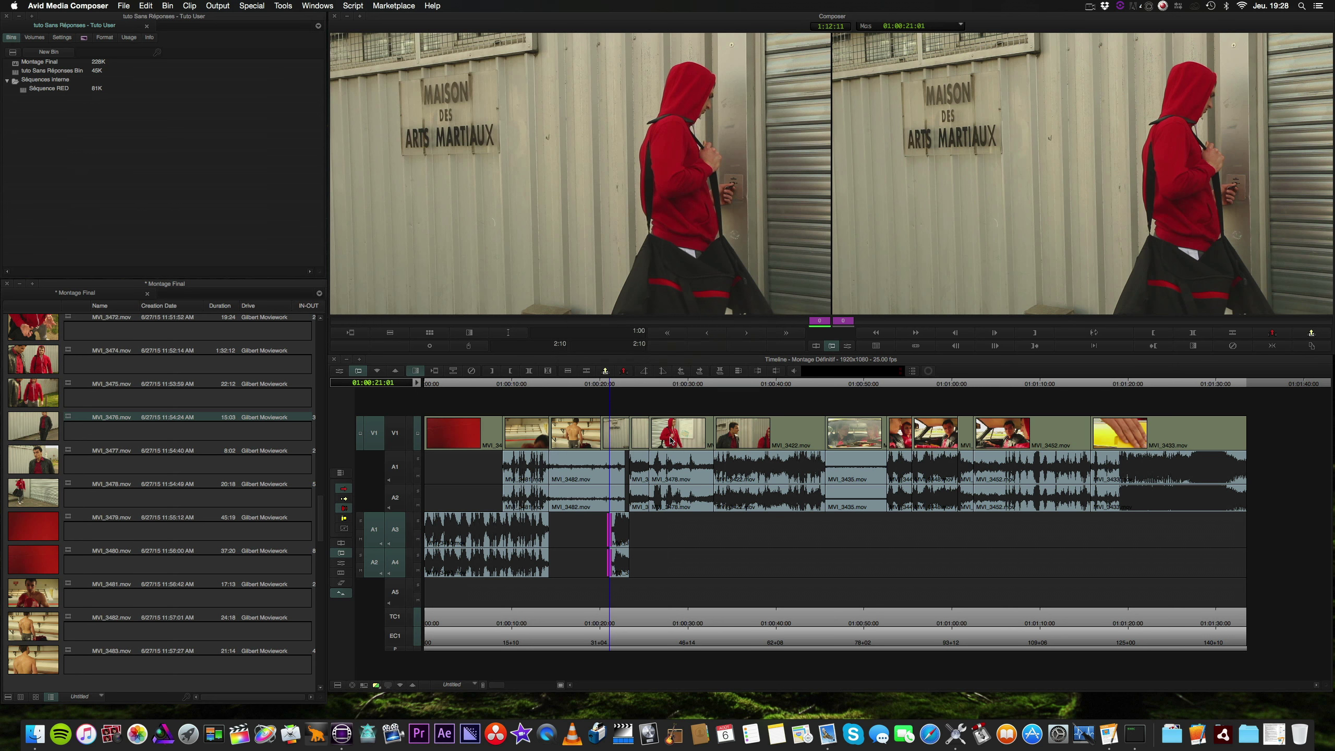
Play the sequence from 01:00:19:10 through the audio dissolve and on into the shots after the door scene
{"action": "left_click", "coordinate": [596, 385]}
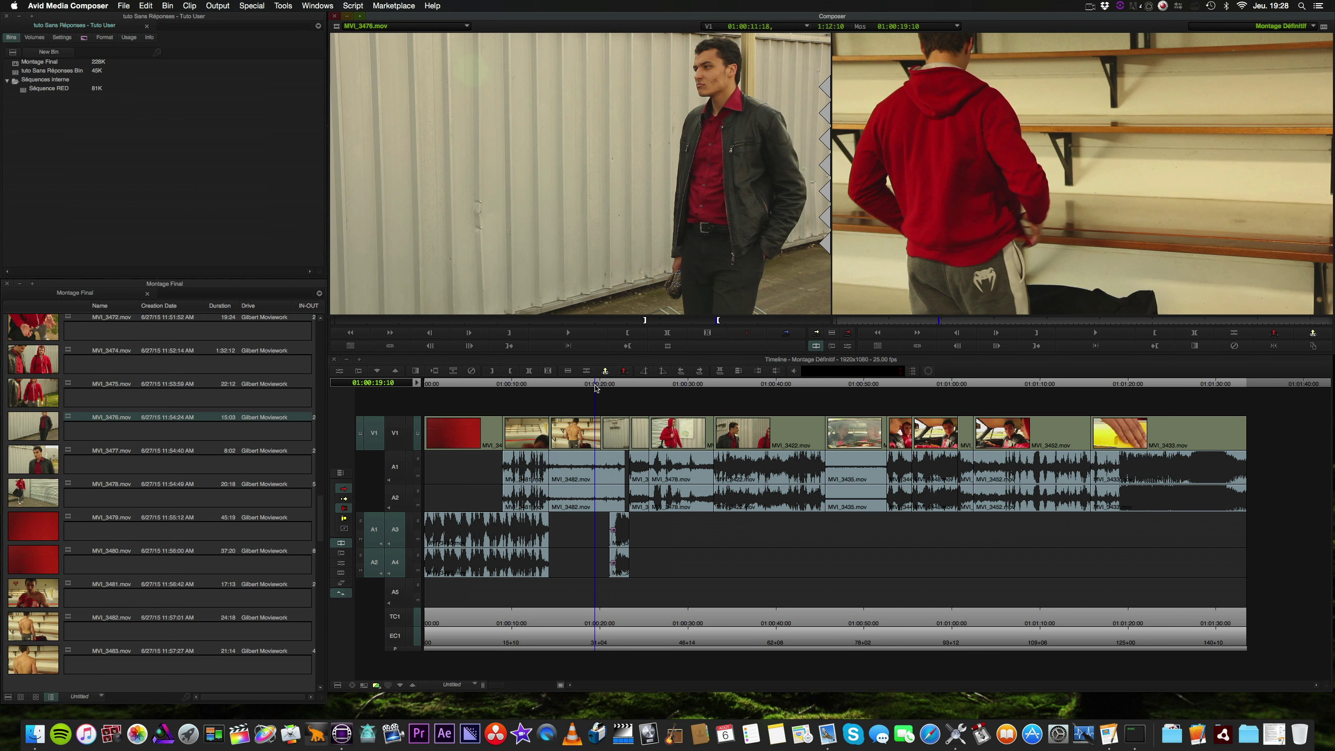
{"action": "key", "text": "space"}
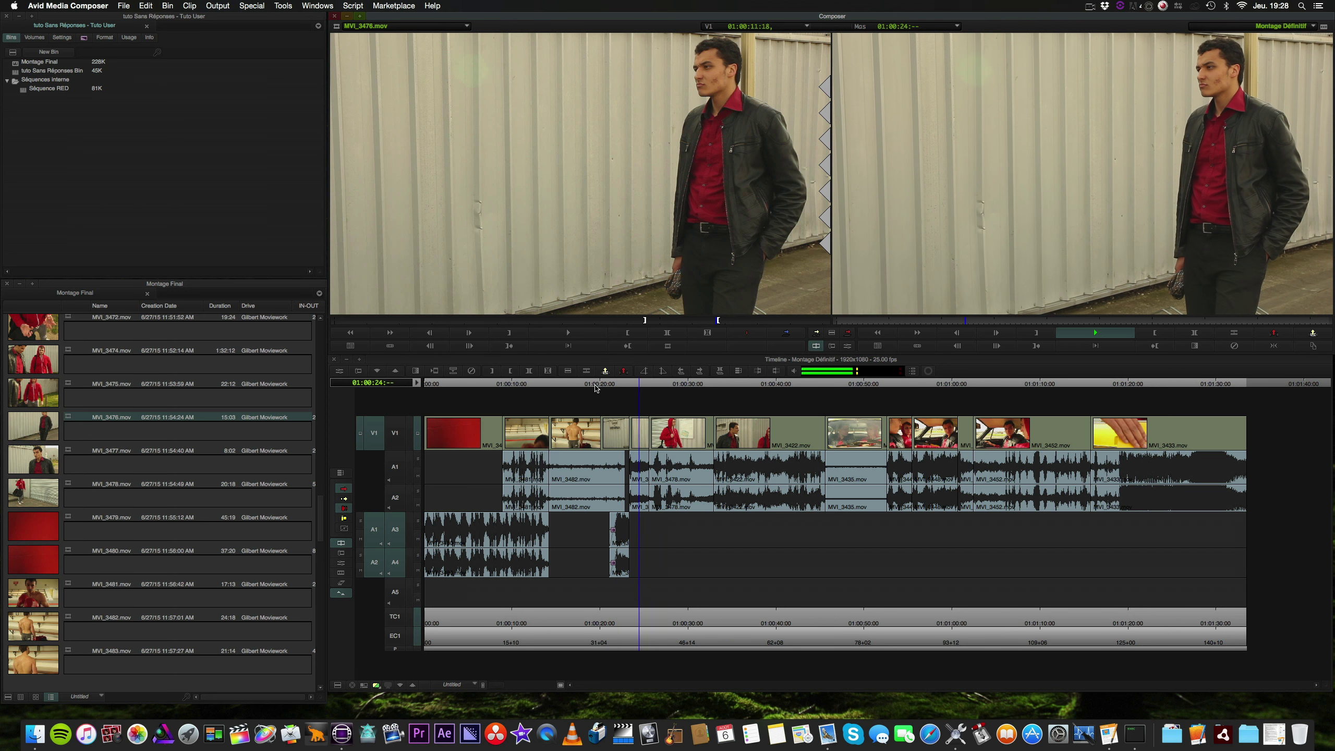
{"action": "key", "text": "k"}
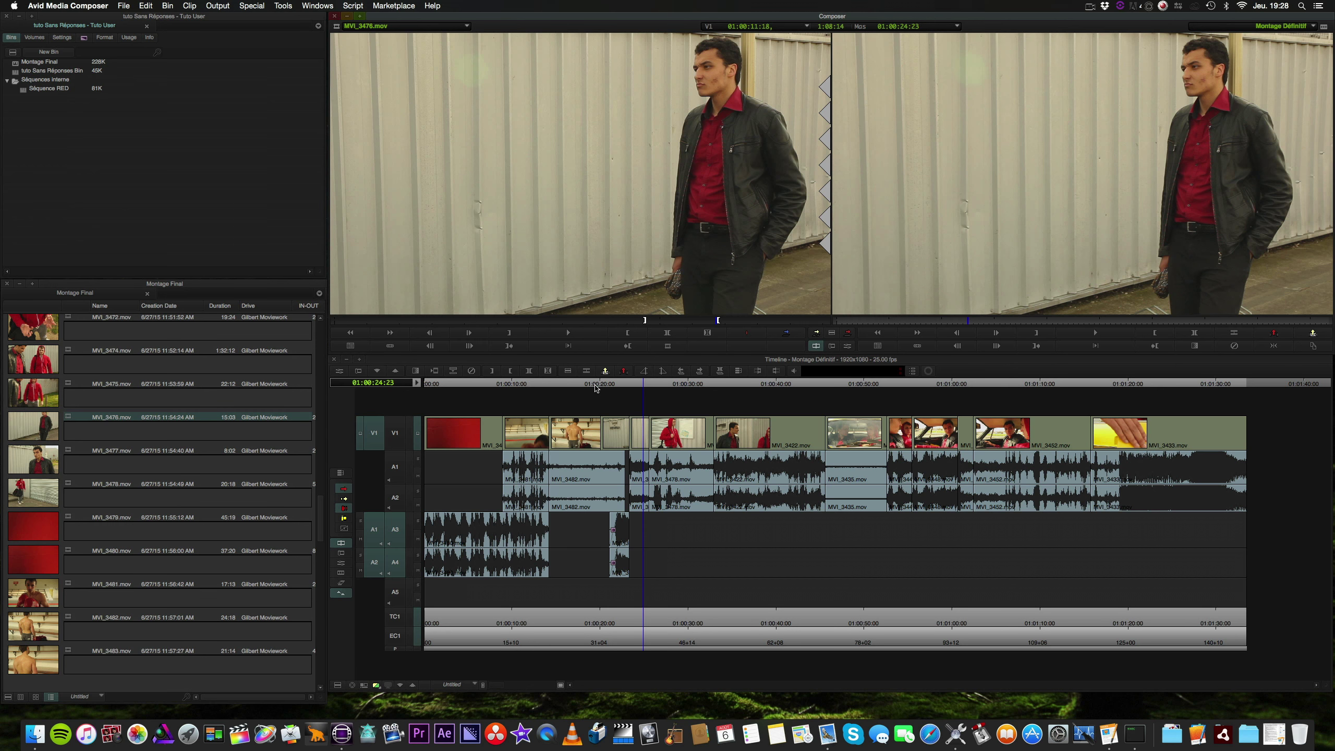
{"action": "key", "text": "l"}
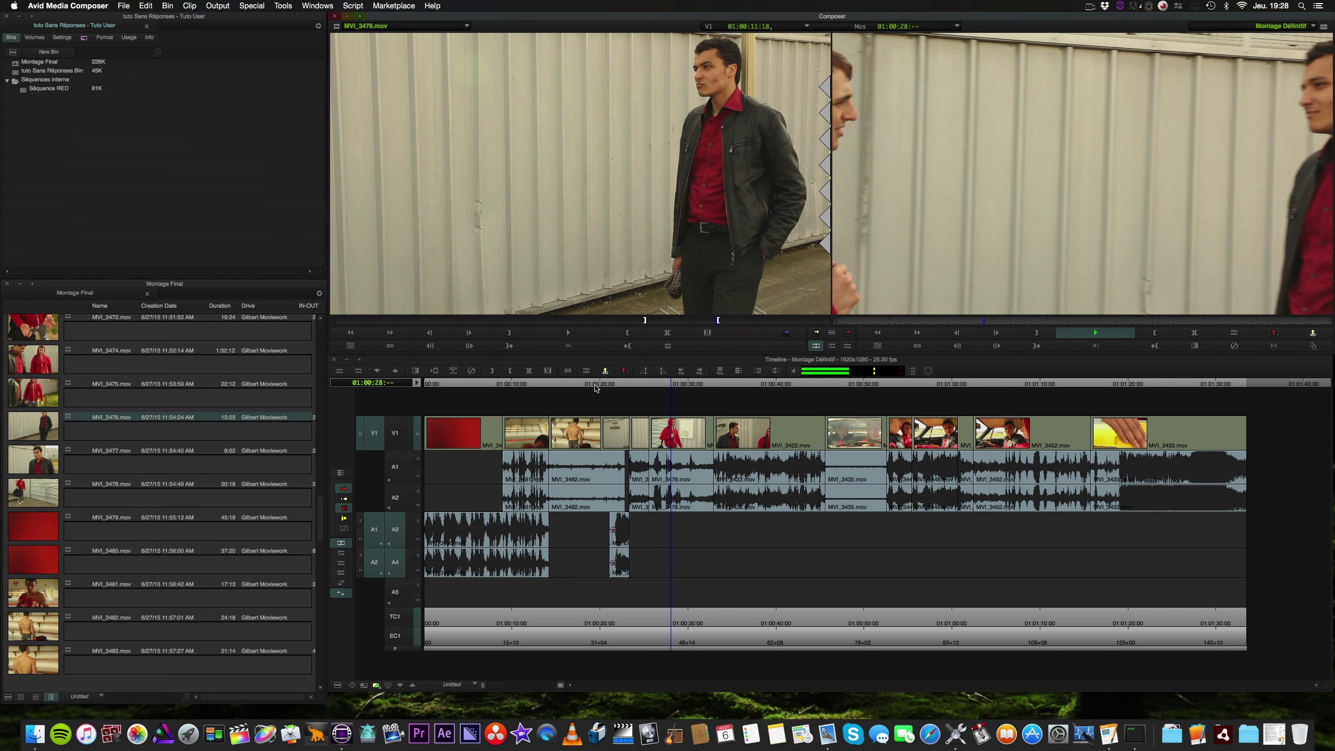
{"action": "key", "text": "k"}
Replay the audio cut between the door shot and the leather-jacket shot, stopping at 01:00:24:08
{"action": "left_click", "coordinate": [633, 385]}
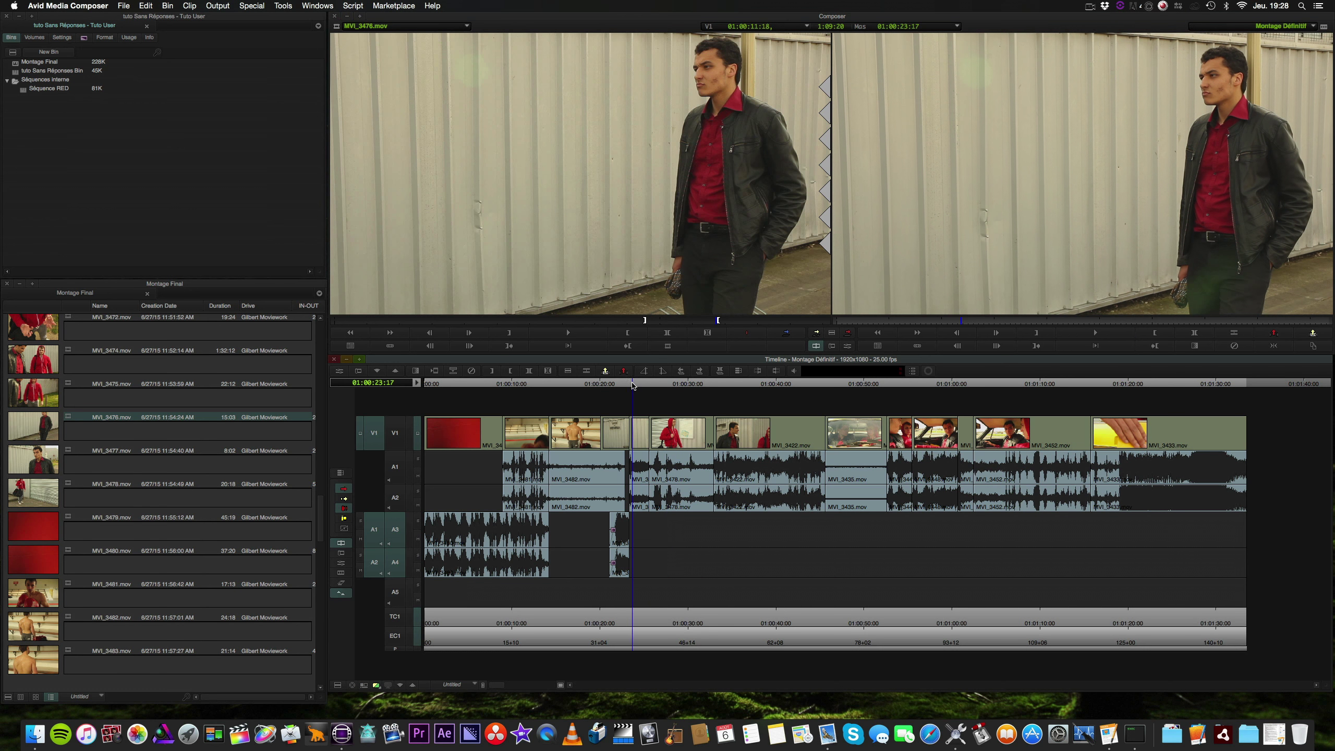
{"action": "left_click_drag", "start_coordinate": [633, 385], "coordinate": [629, 386]}
{"action": "key", "text": "l"}
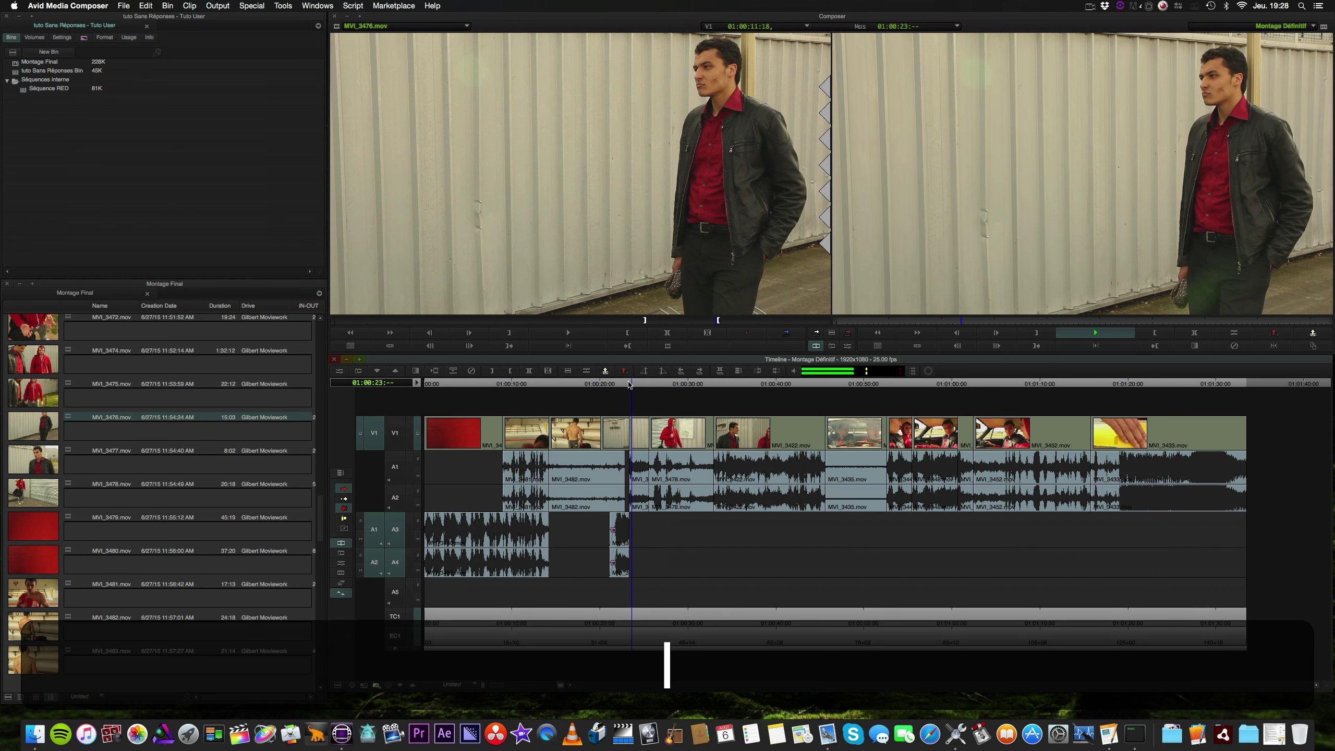
{"action": "key", "text": "k"}
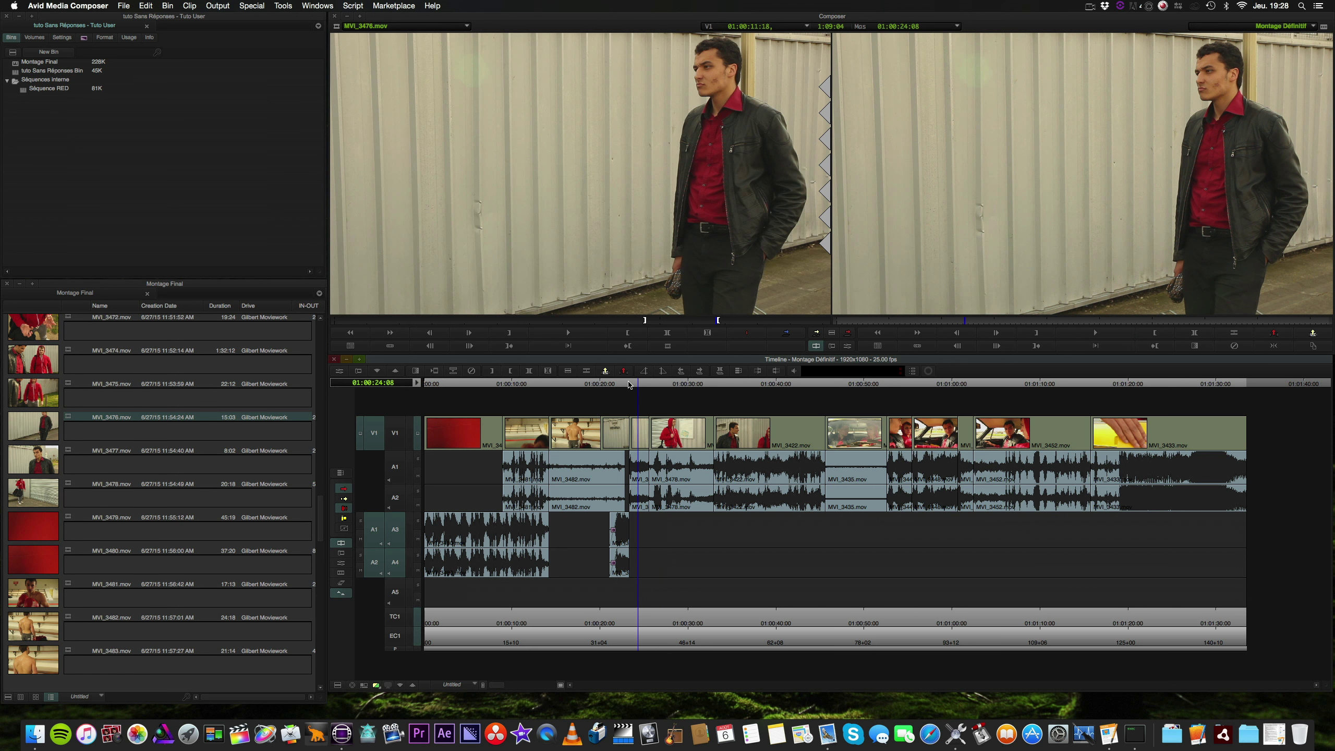
Extend the end of the door shot's audio on A3 and A4 to the end of the leather-jacket shot at 01:00:25:14
{"action": "left_click", "coordinate": [627, 535]}
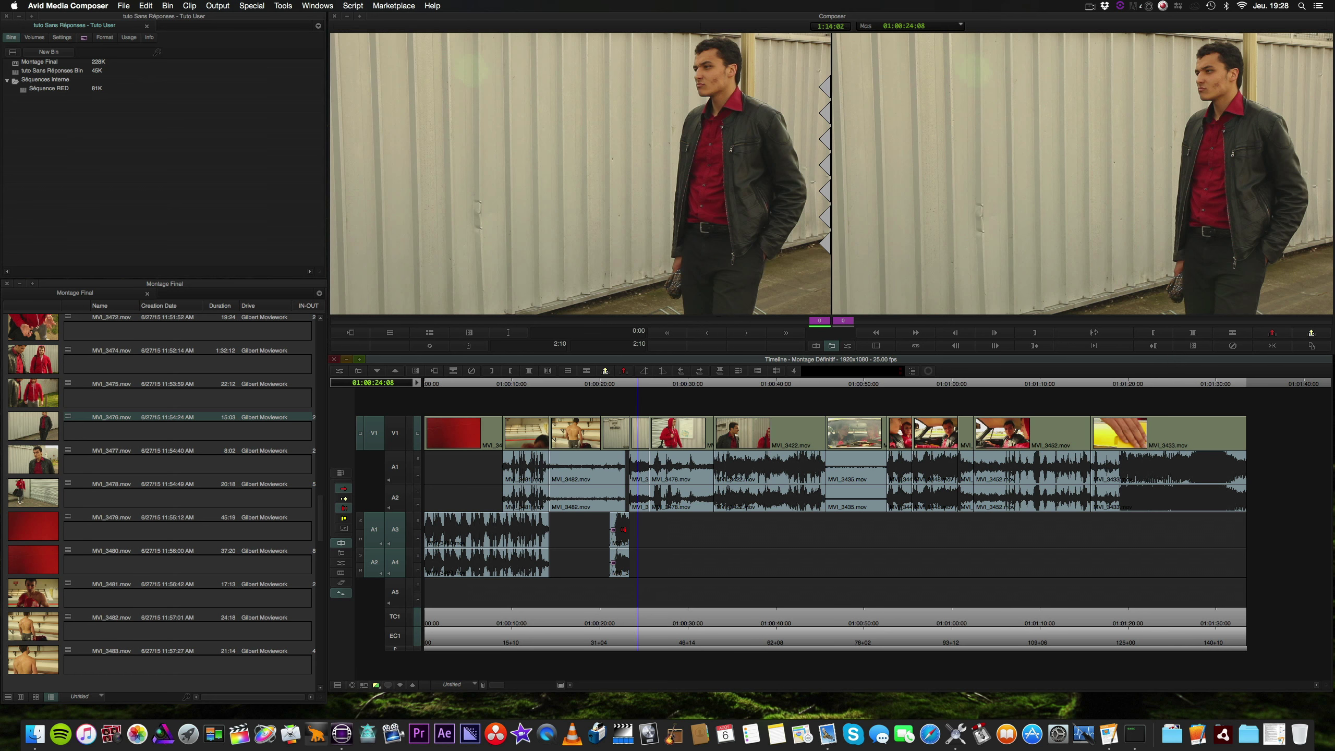
{"action": "left_click", "coordinate": [625, 559], "text": "shift"}
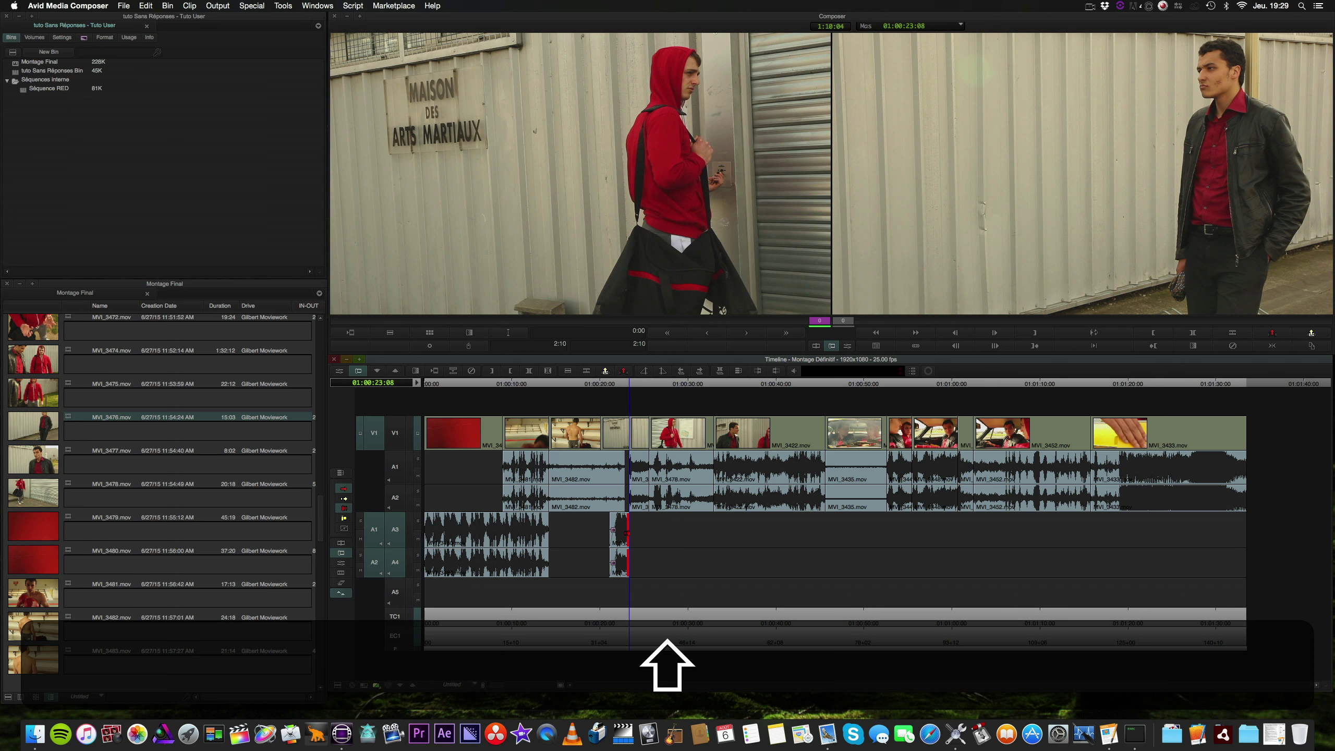
{"action": "left_click_drag", "start_coordinate": [628, 541], "coordinate": [654, 540]}
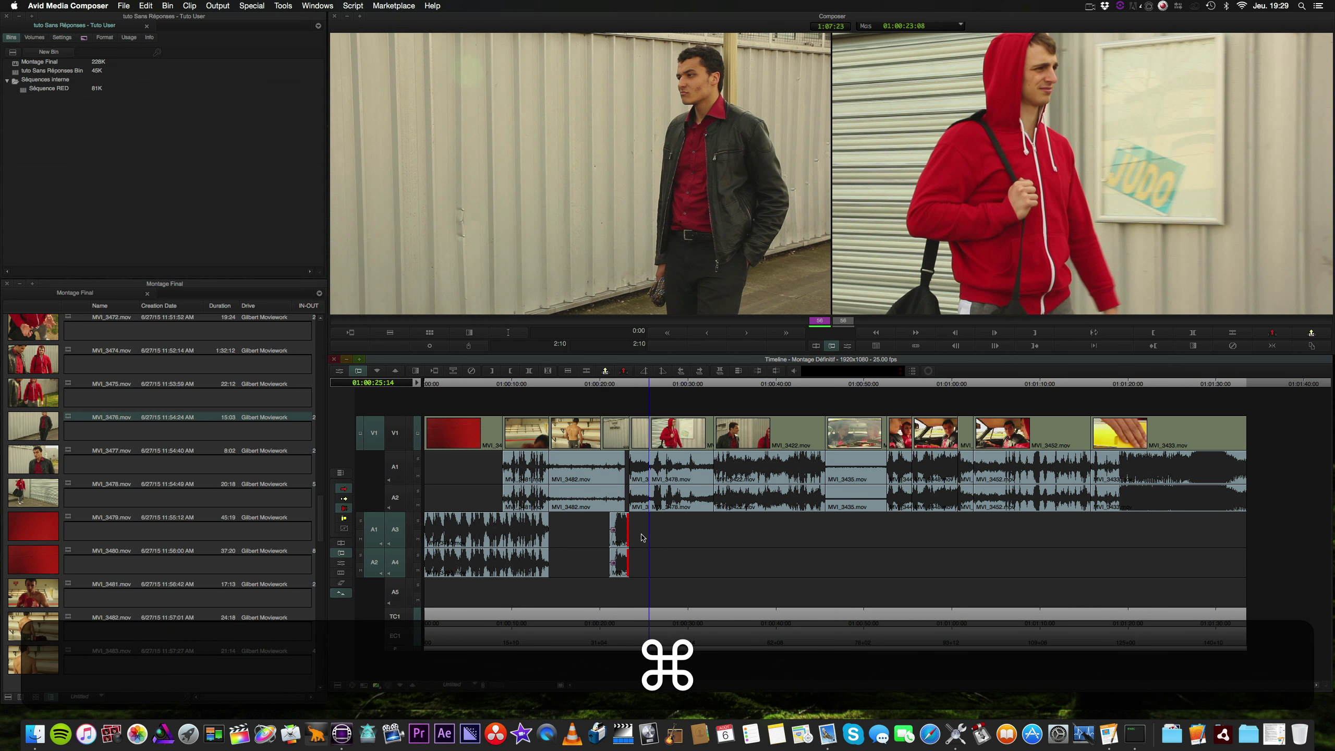
Play the extended audio overlap from 01:00:23:07, then replay it from 01:00:23:23 and stop at 01:00:34:23
{"action": "left_click", "coordinate": [630, 384]}
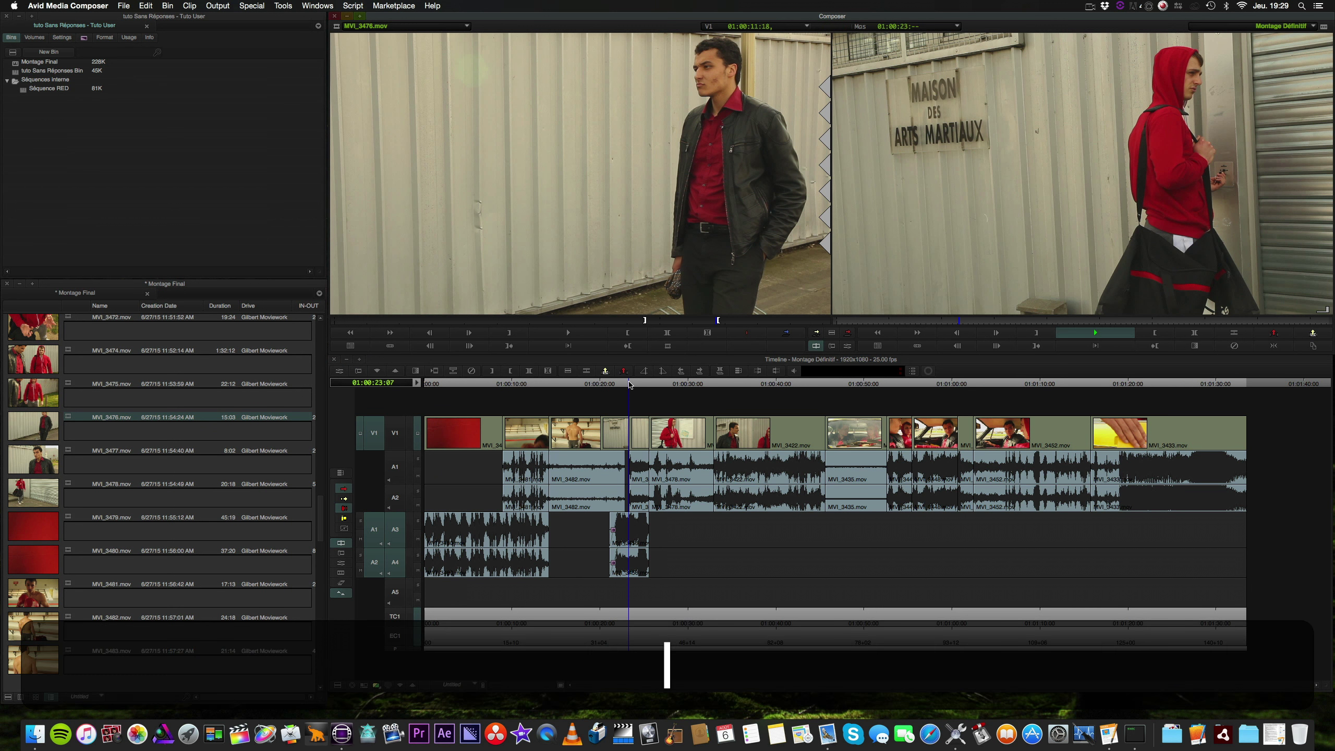
{"action": "key", "text": "space"}
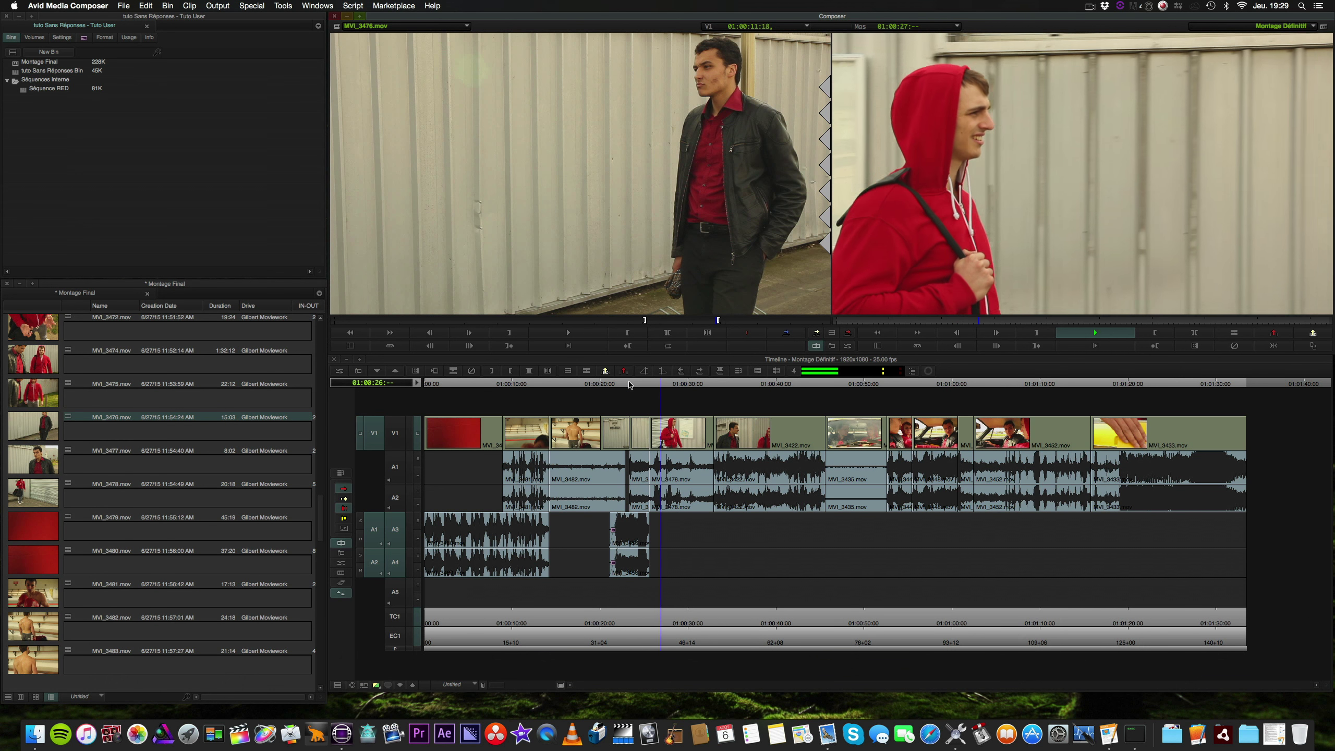
{"action": "key", "text": "k"}
{"action": "left_click", "coordinate": [635, 385]}
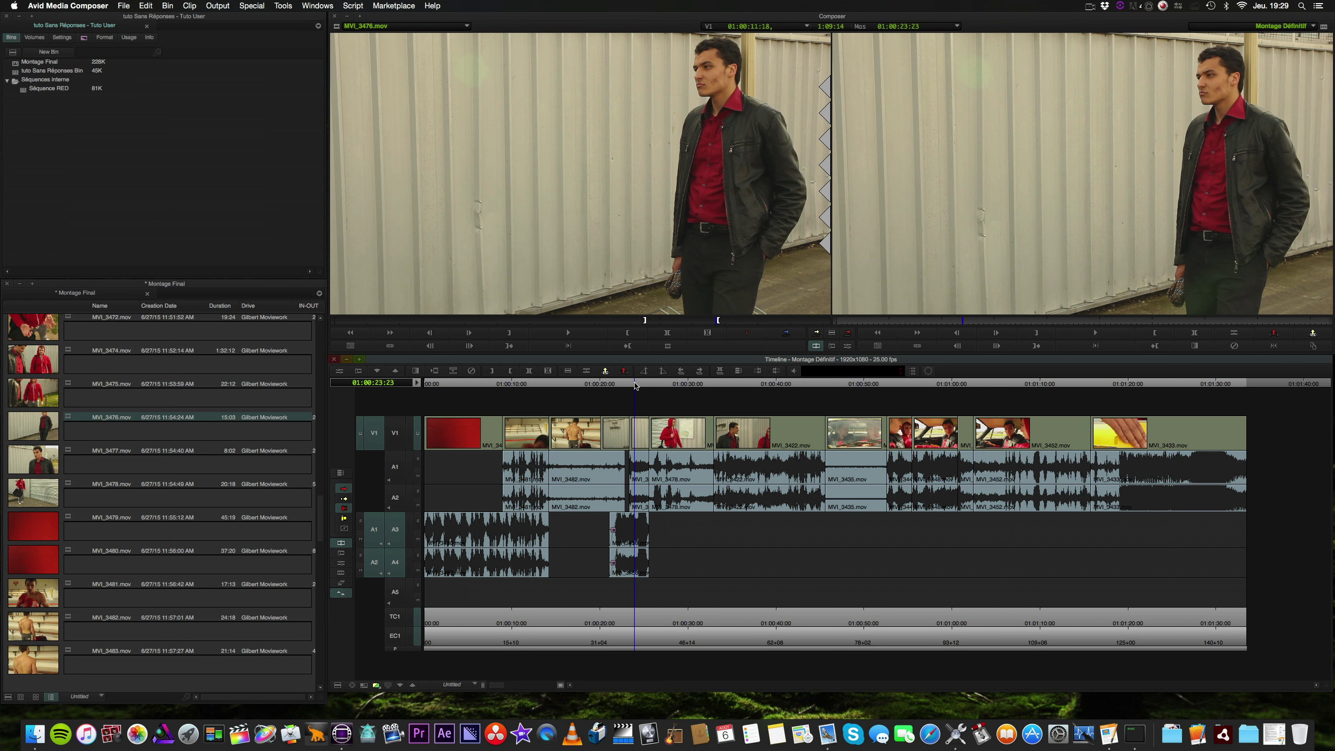
{"action": "key", "text": "l"}
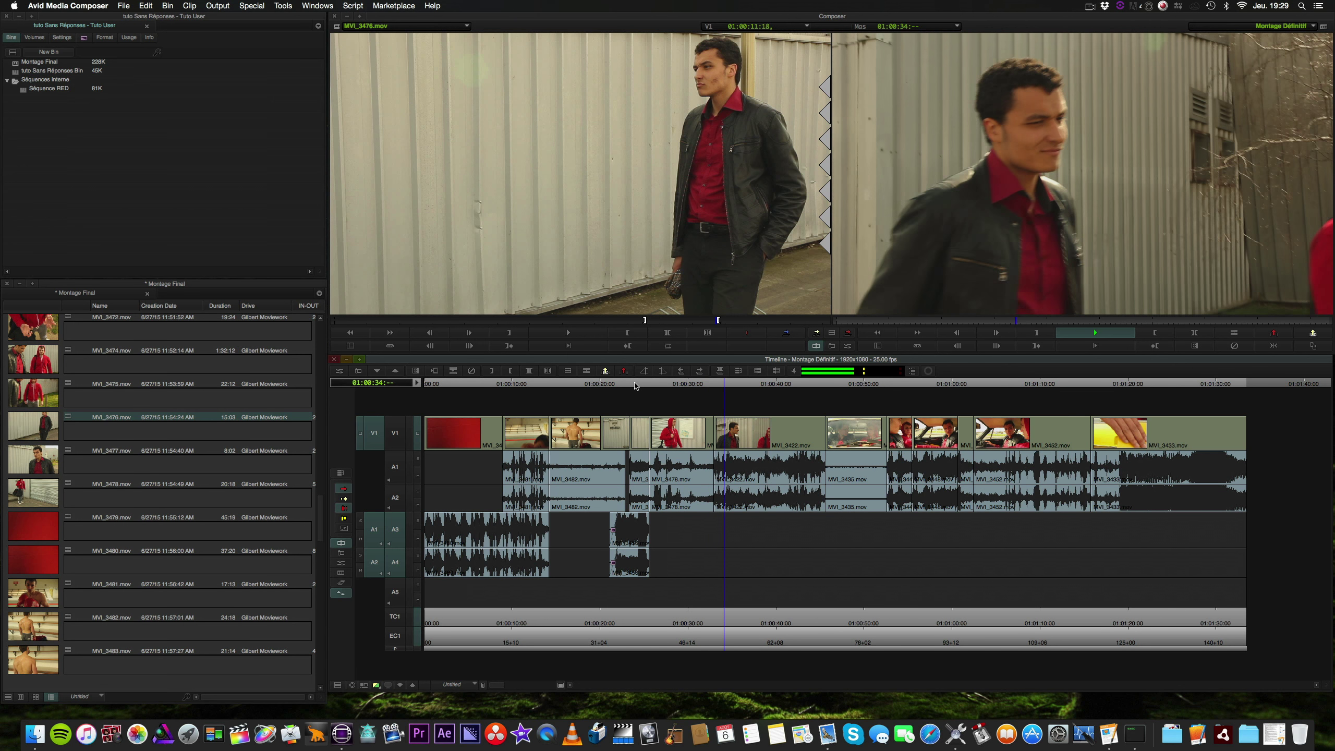
{"action": "key", "text": "k"}
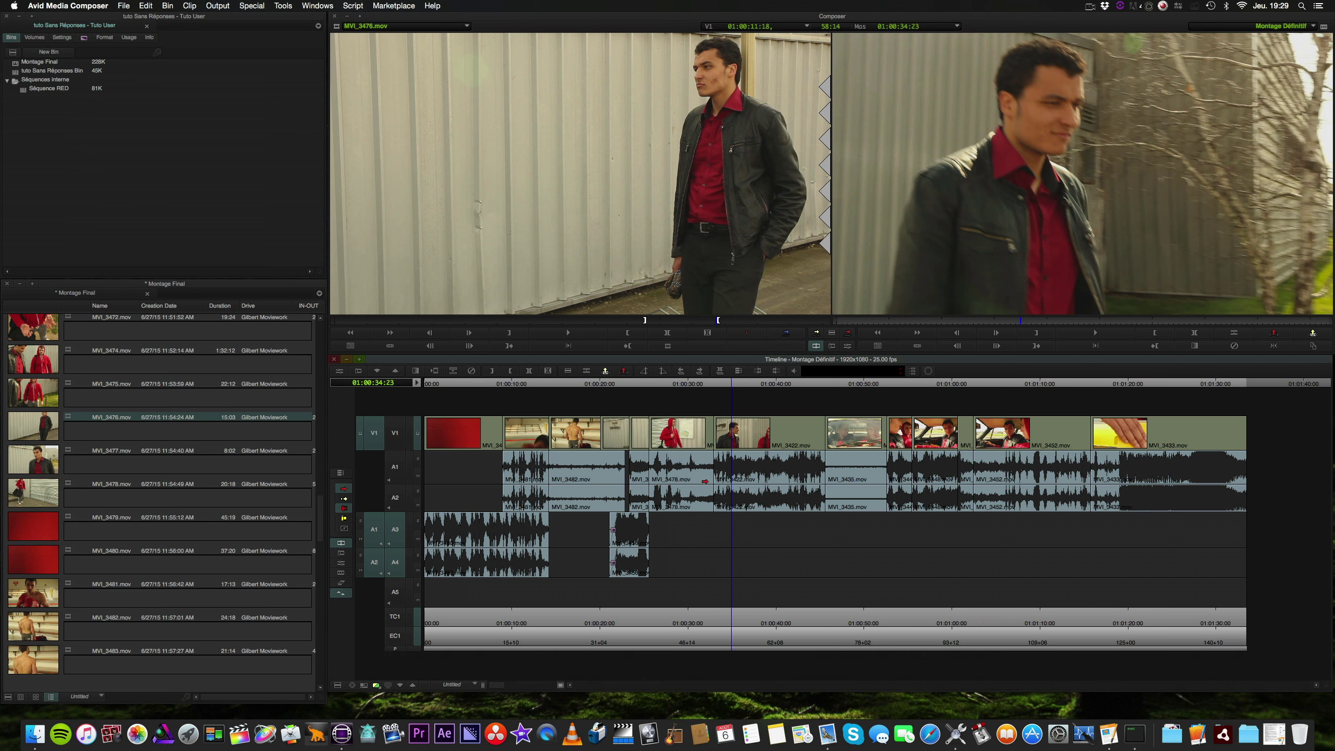
Play on from 01:00:34:23 into the car scene, then check the frames at 01:00:57:02 and 01:01:02:20
{"action": "key", "text": "l"}
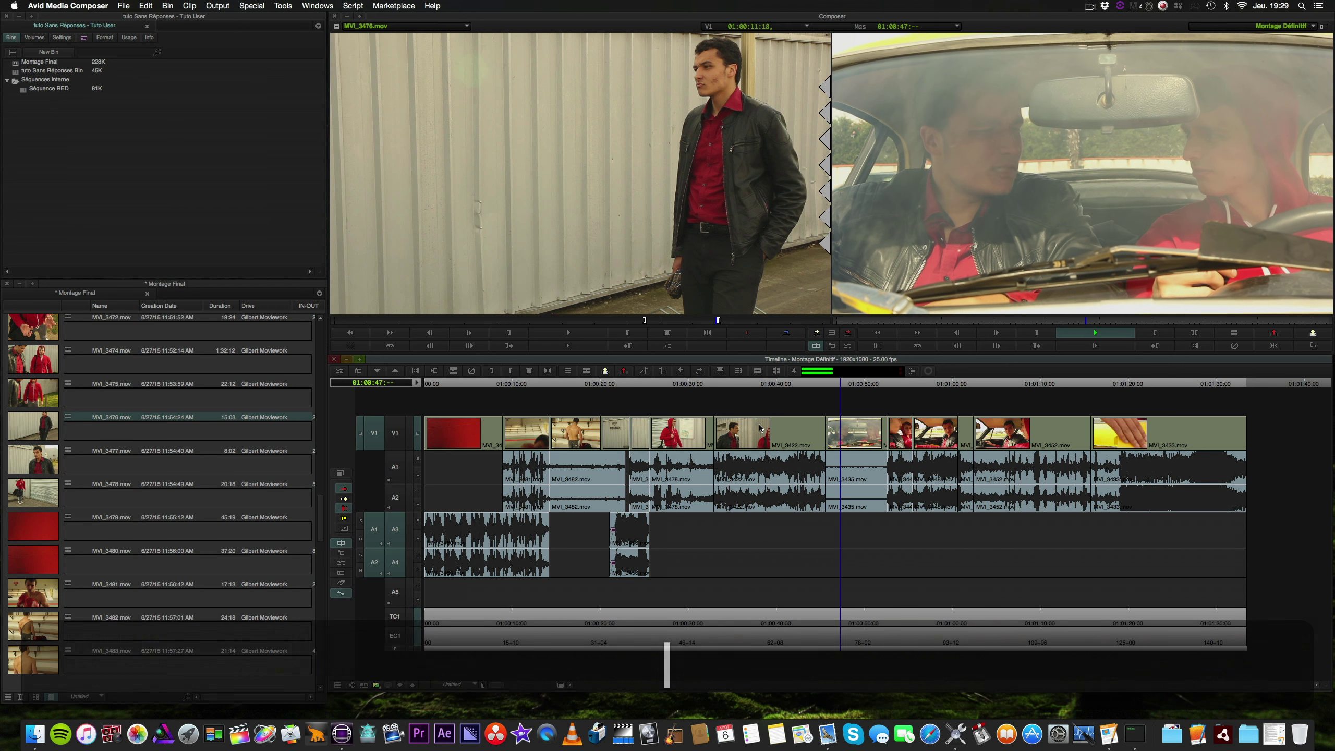
{"action": "key", "text": "k"}
{"action": "left_click", "coordinate": [925, 388]}
{"action": "key", "text": "k+l"}
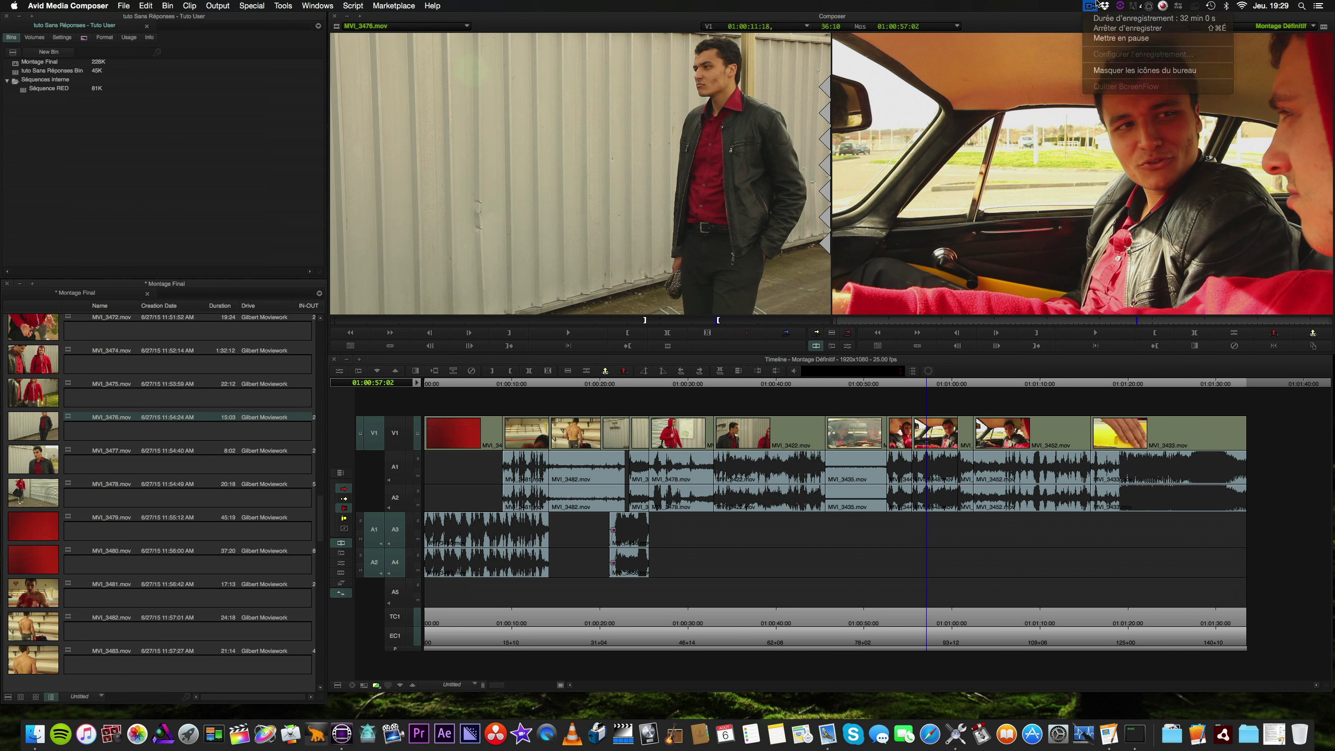
{"action": "left_click", "coordinate": [978, 383]}
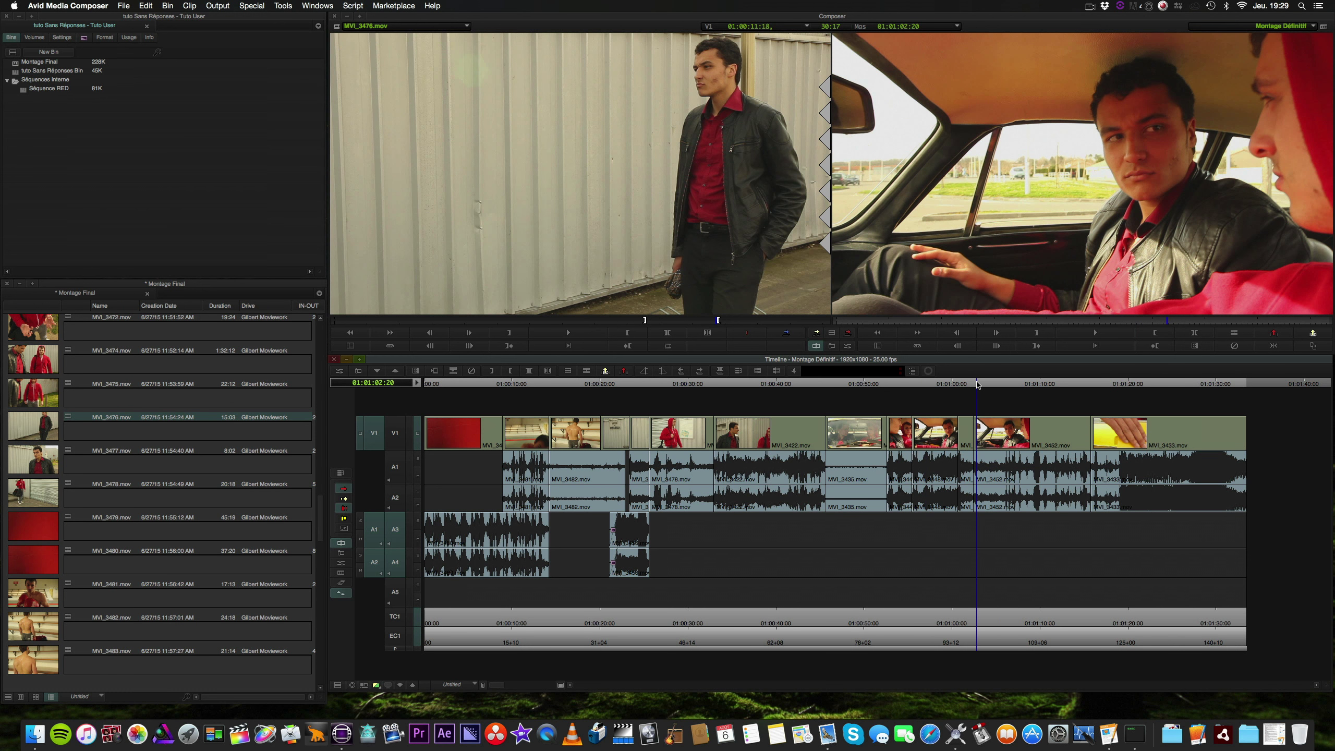